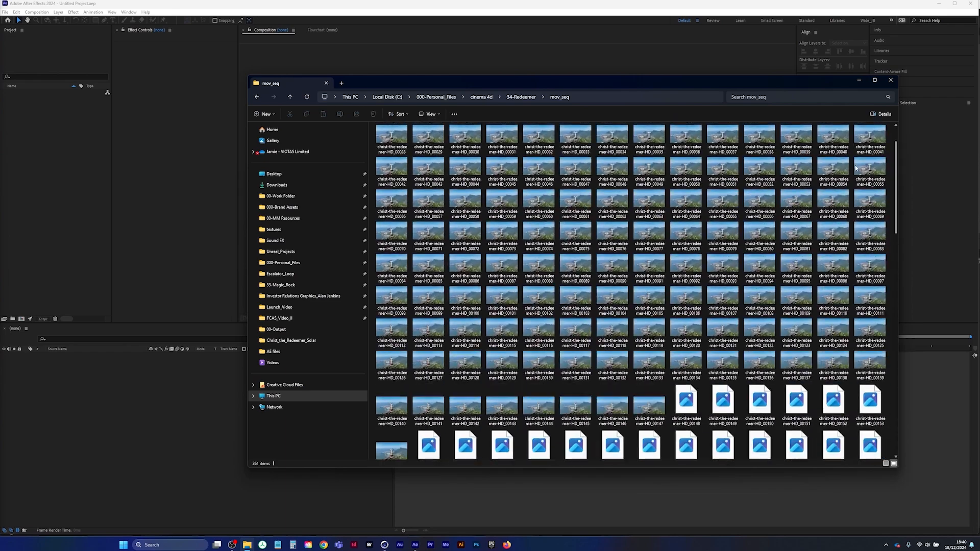
Import the Christ the Redeemer MP4 clip from the 34-Redeemer folder into the After Effects project
left_click(859, 80)
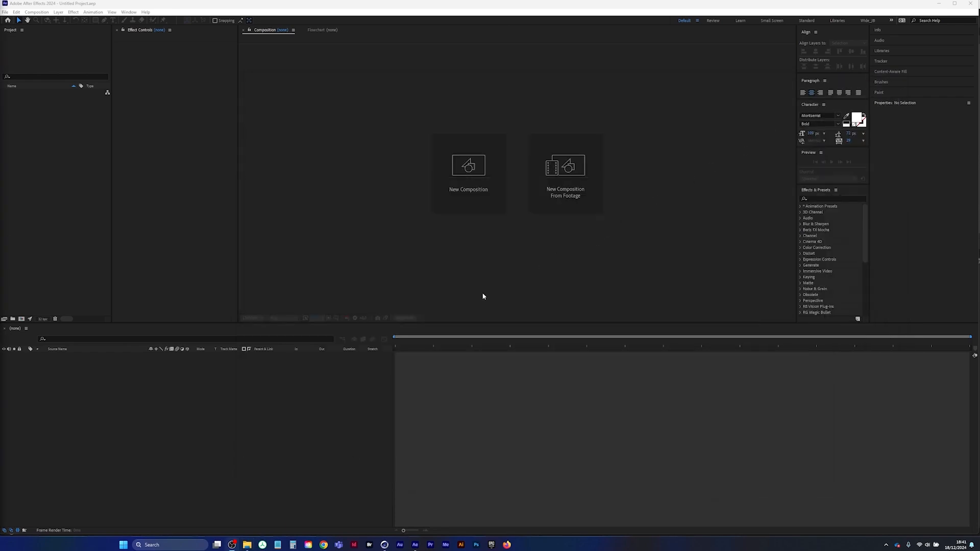
left_click(249, 546)
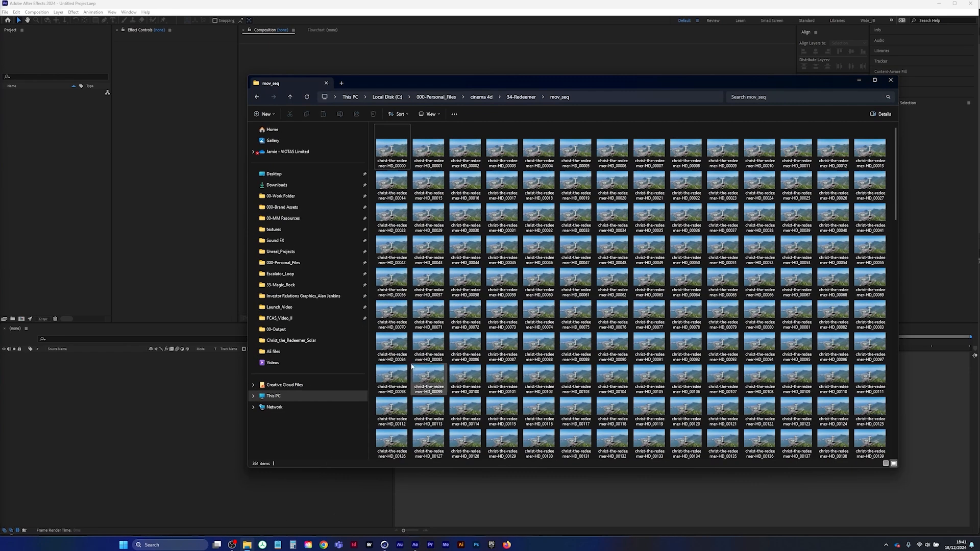
left_click(521, 97)
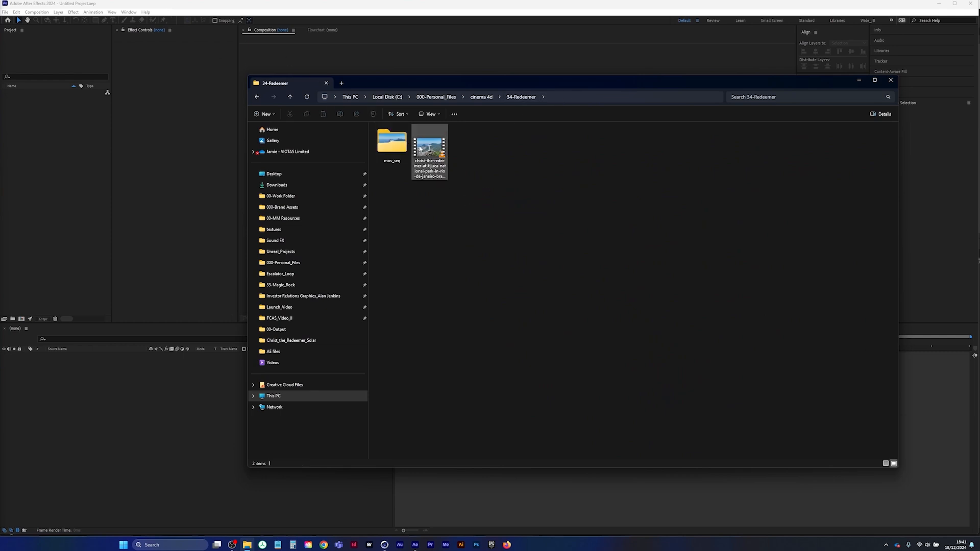
left_click_drag(433, 151, 85, 192)
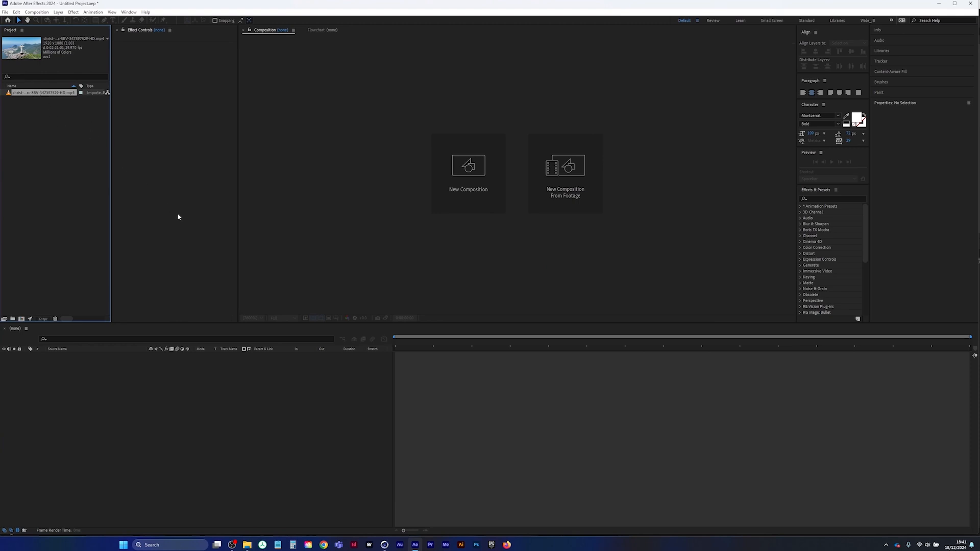
Interpret the imported clip's footage so that it conforms to a frame rate of 30 frames per second
key("ctrl+alt+g")
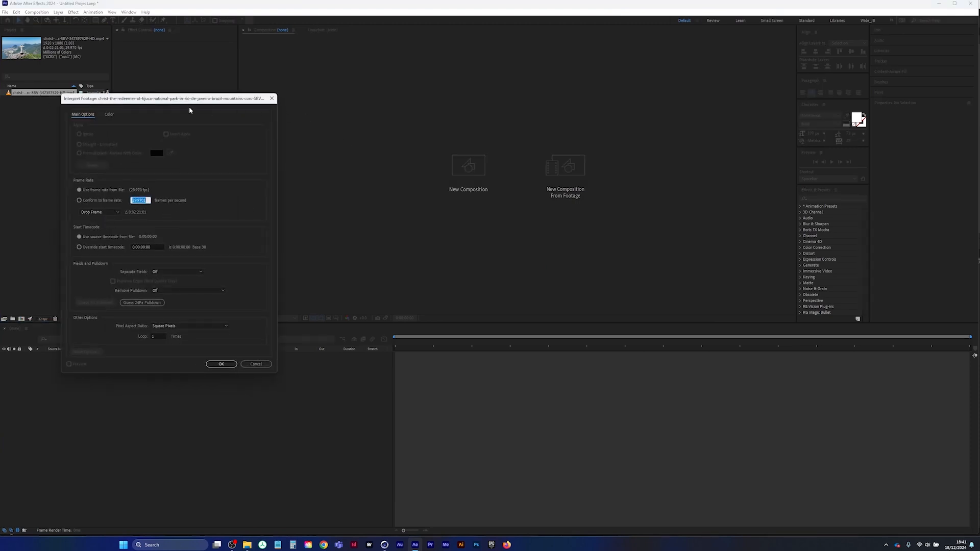
left_click_drag(189, 110, 347, 120)
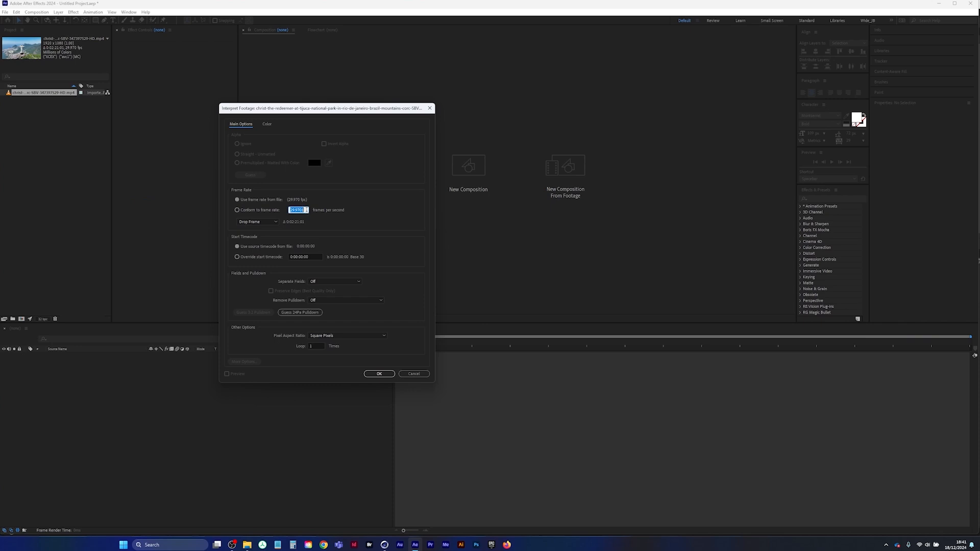
left_click(247, 212)
type("30")
key("Return")
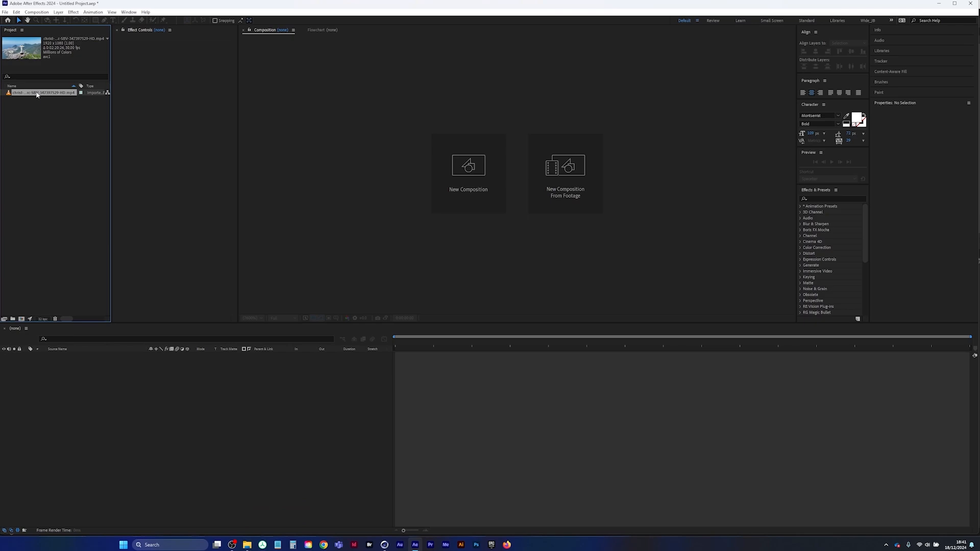
Create a composition from the clip and trim it to a work area ending at 0:00:12:00
left_click(21, 320)
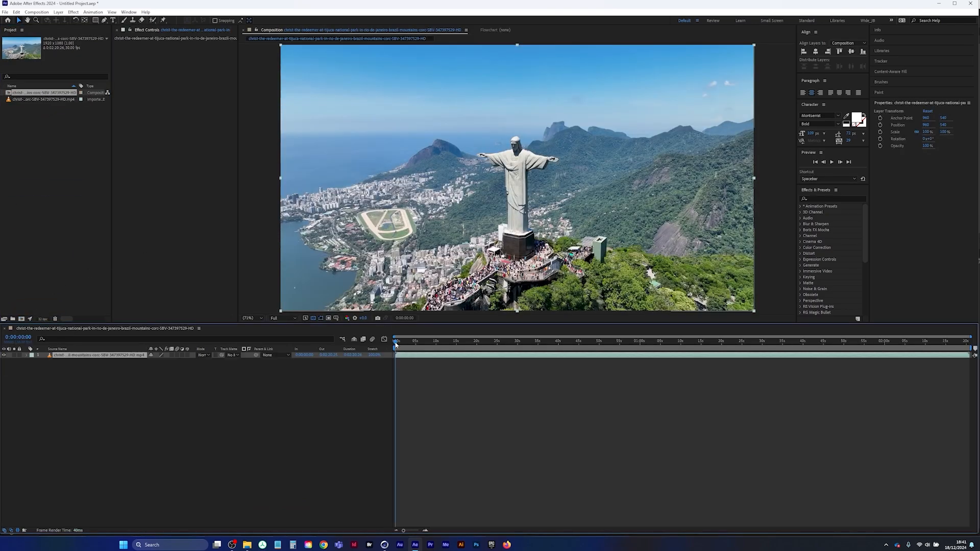
left_click_drag(396, 345, 444, 344)
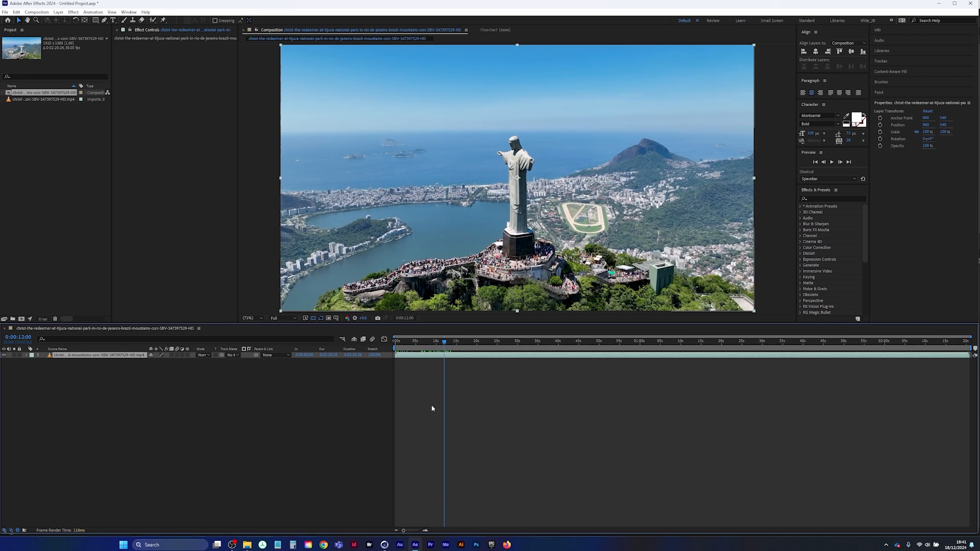
key("n")
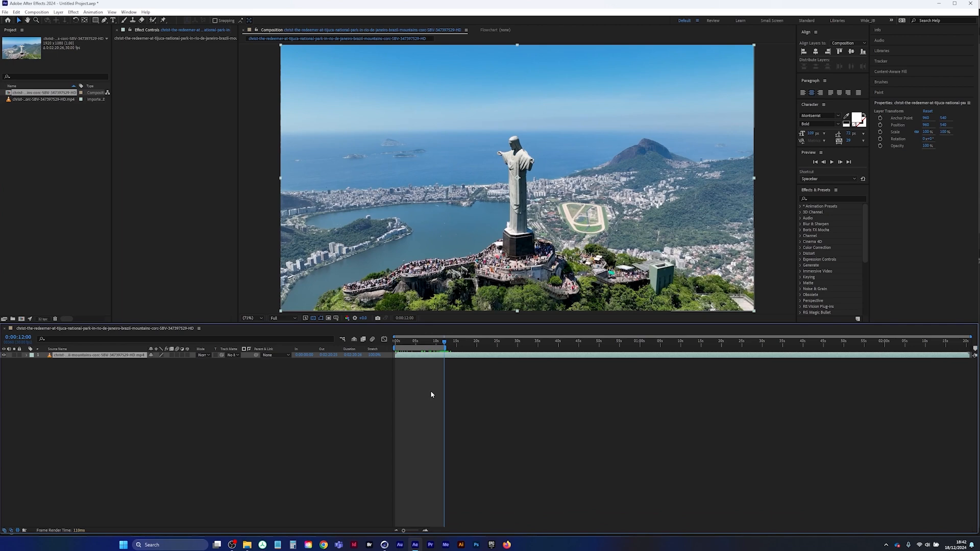
key("ctrl+shift+x")
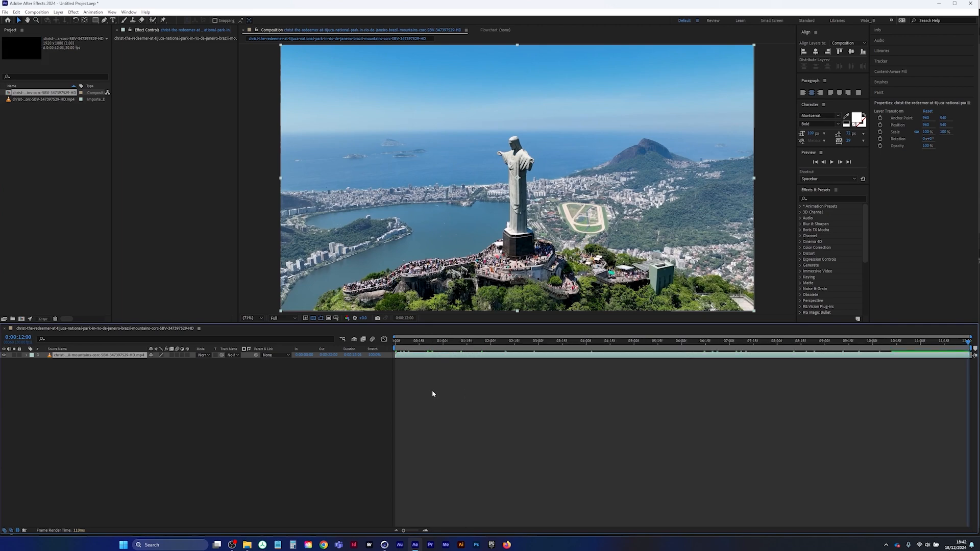
Preview the trimmed composition from its first frame
left_click_drag(967, 340, 395, 349)
key("space")
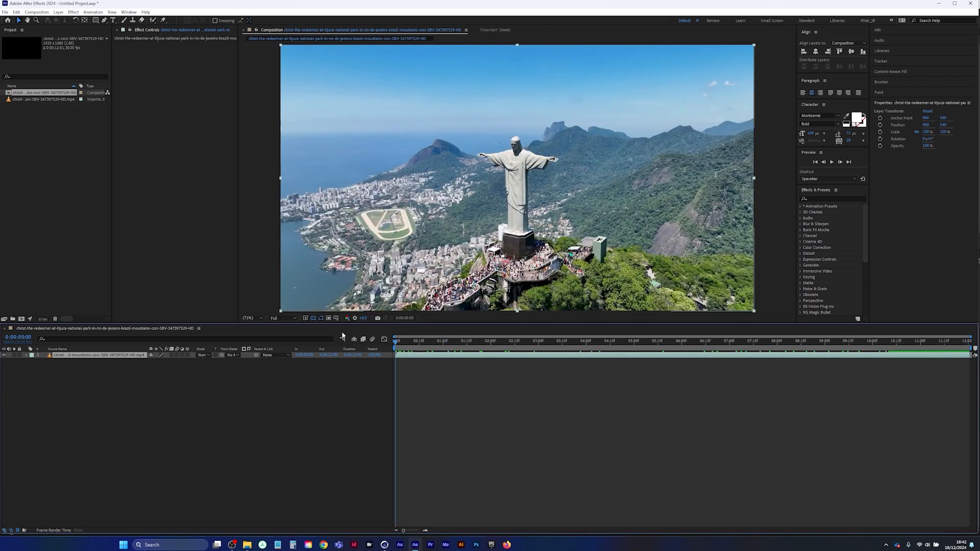
key("space")
Add the composition to the render queue and set its output module format to PNG Sequence
left_click(49, 13)
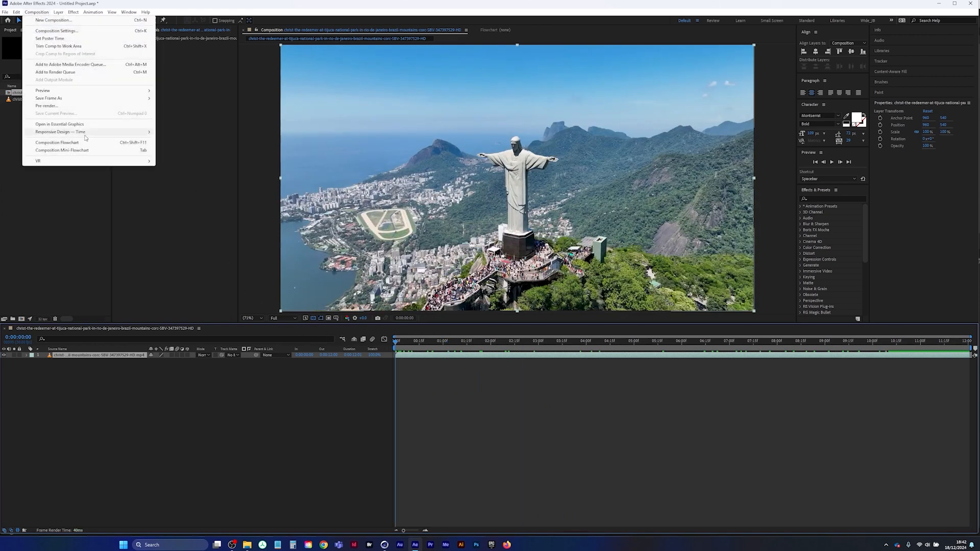
mouse_move(98, 97)
left_click(97, 73)
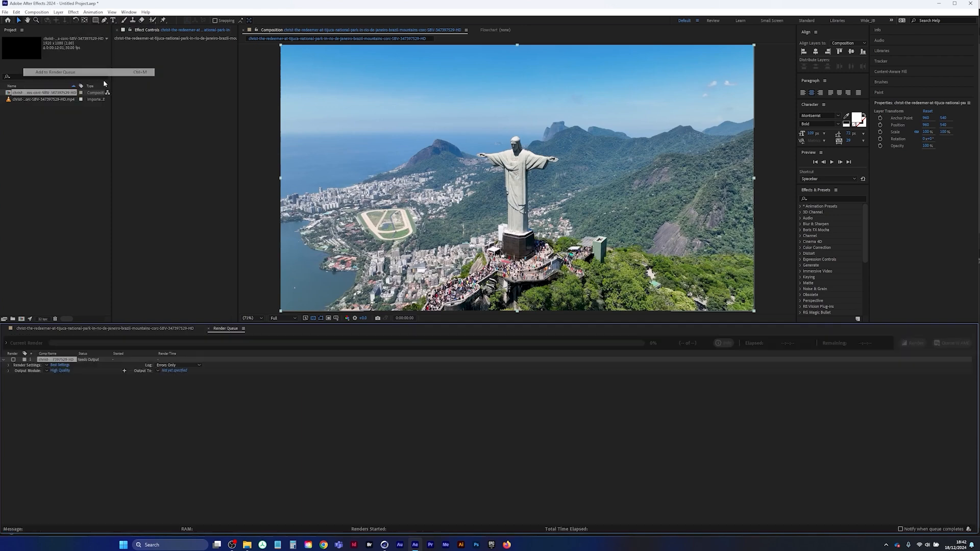
left_click(61, 370)
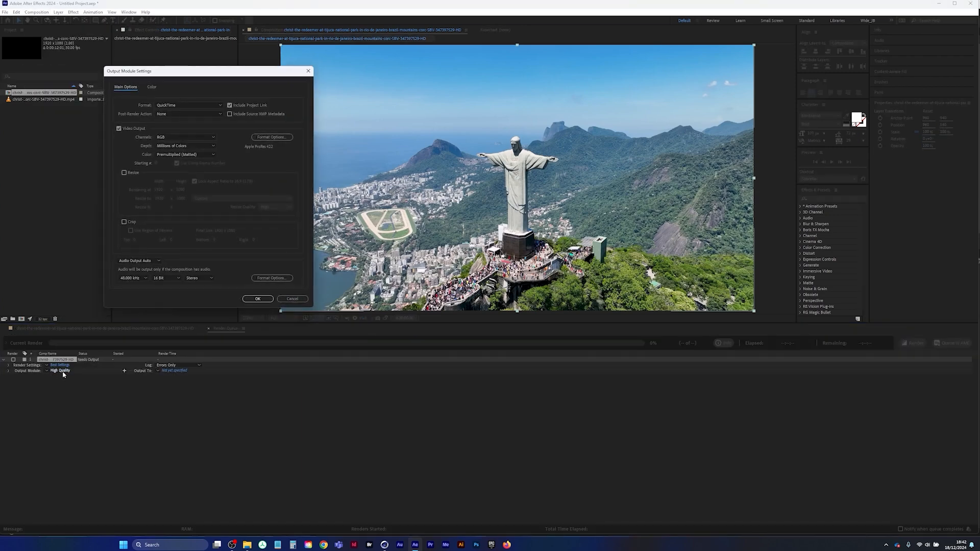
left_click(195, 106)
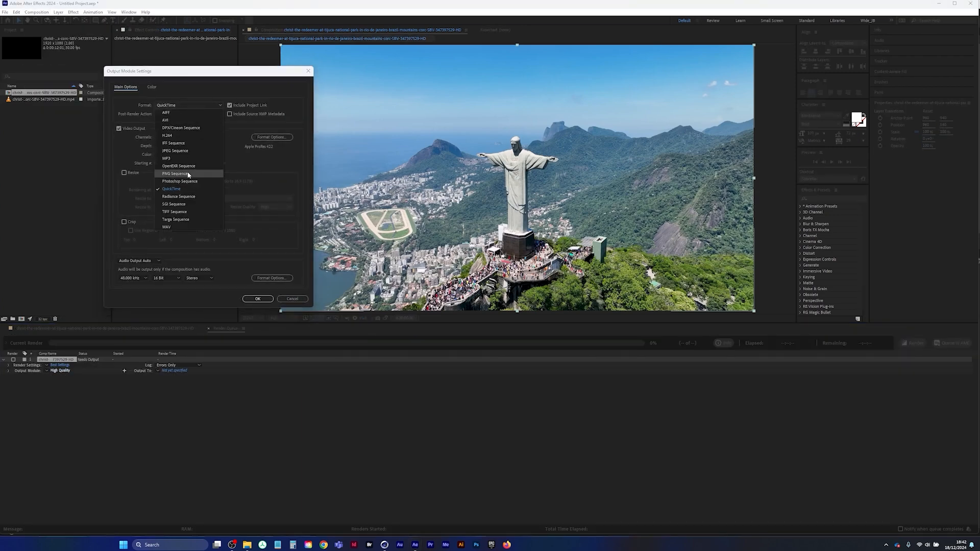
left_click(189, 176)
left_click(257, 299)
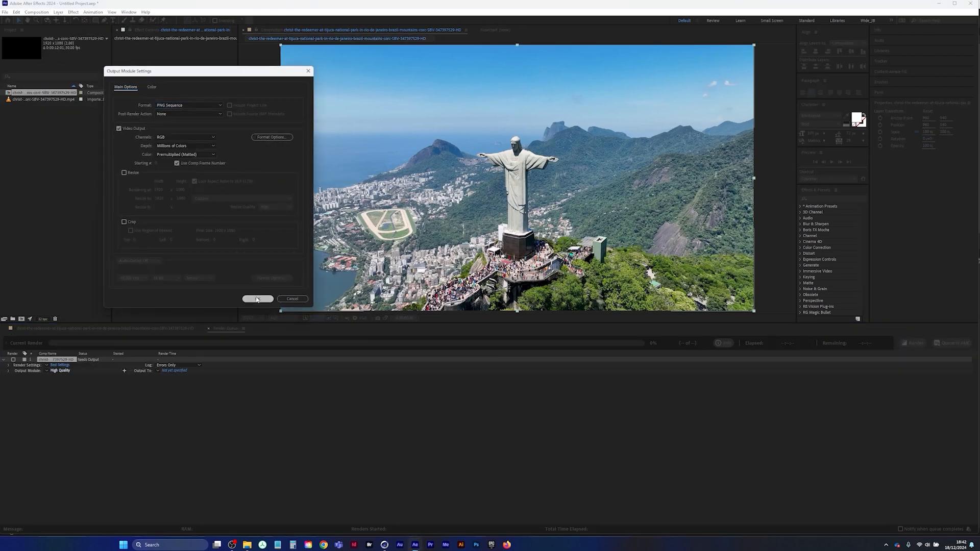
left_click(172, 370)
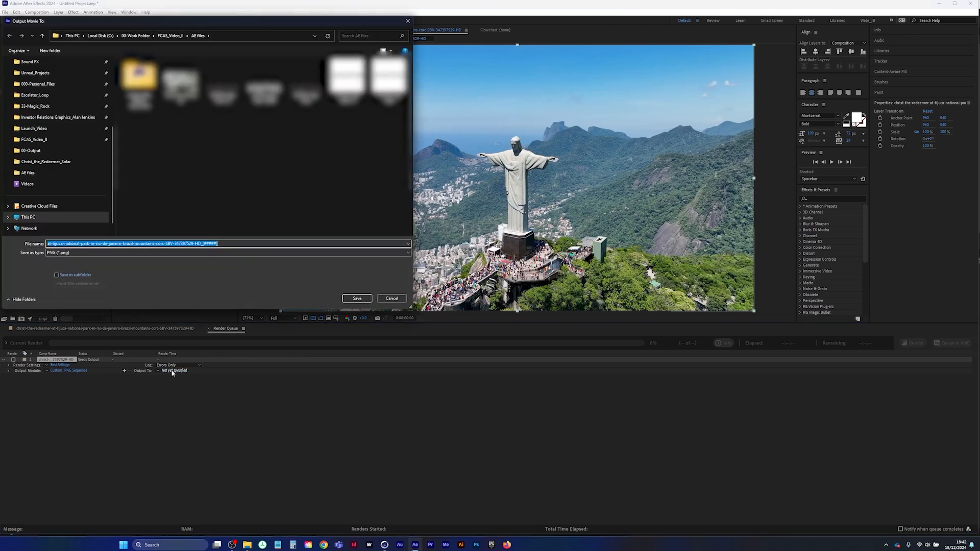
left_click(171, 36)
left_click(407, 22)
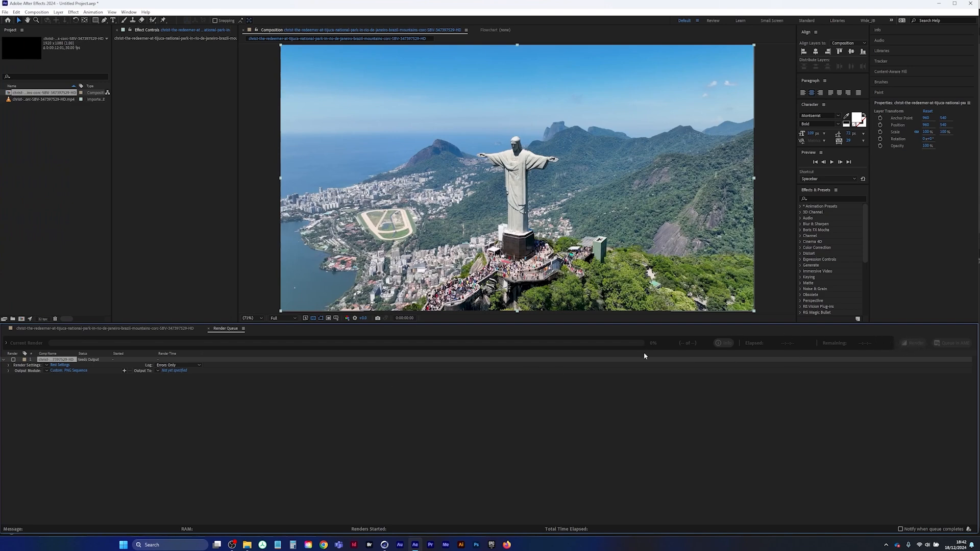
Close the After Effects project without saving and switch to Cinema 4D
left_click(386, 545)
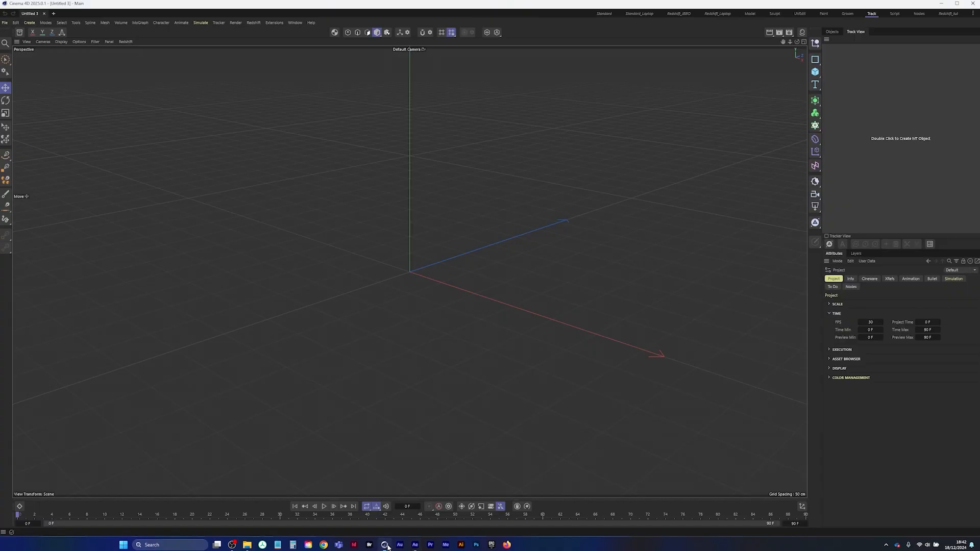
left_click(415, 543)
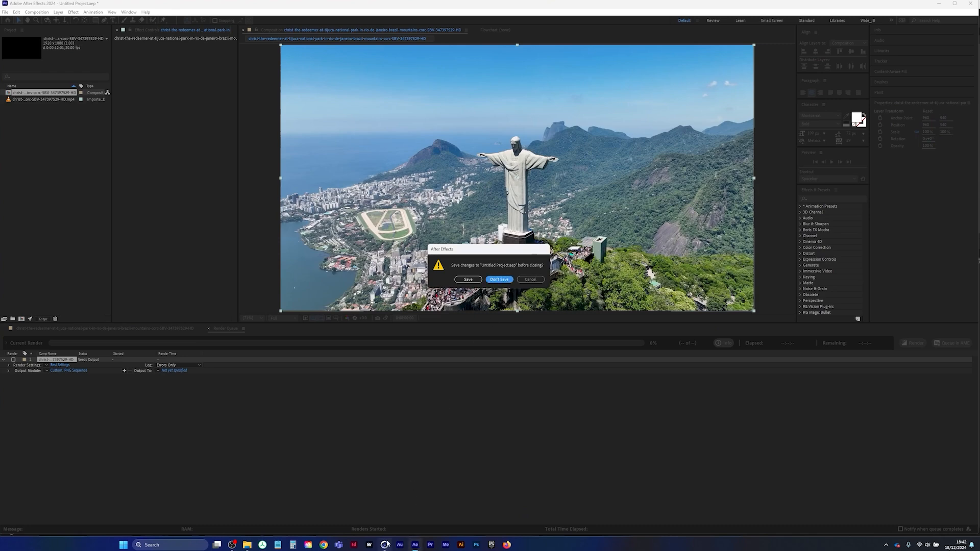
left_click(500, 279)
left_click(385, 544)
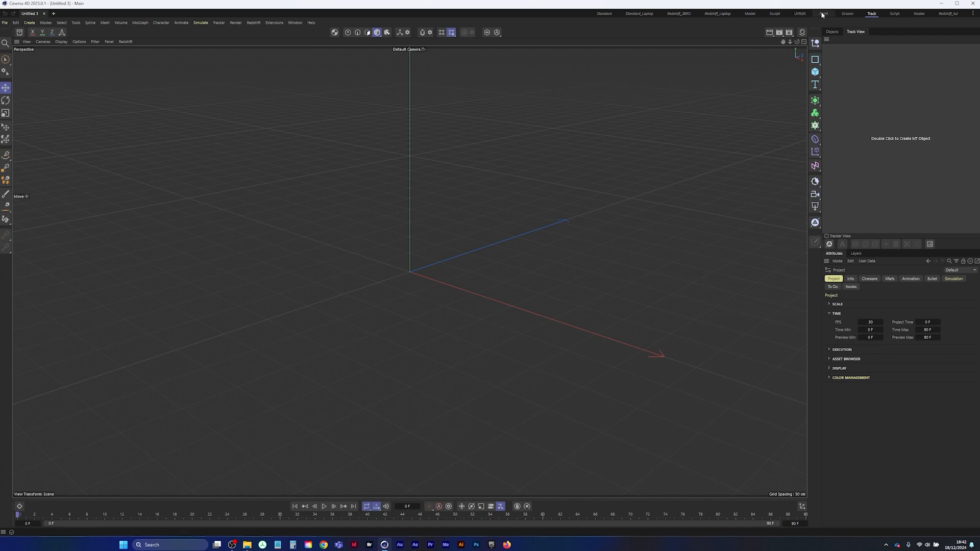
Create a Motion Tracker object in the Track layout and load christ-the-redeemer-HD_00000 from the mov_seq folder as its footage
left_click(604, 16)
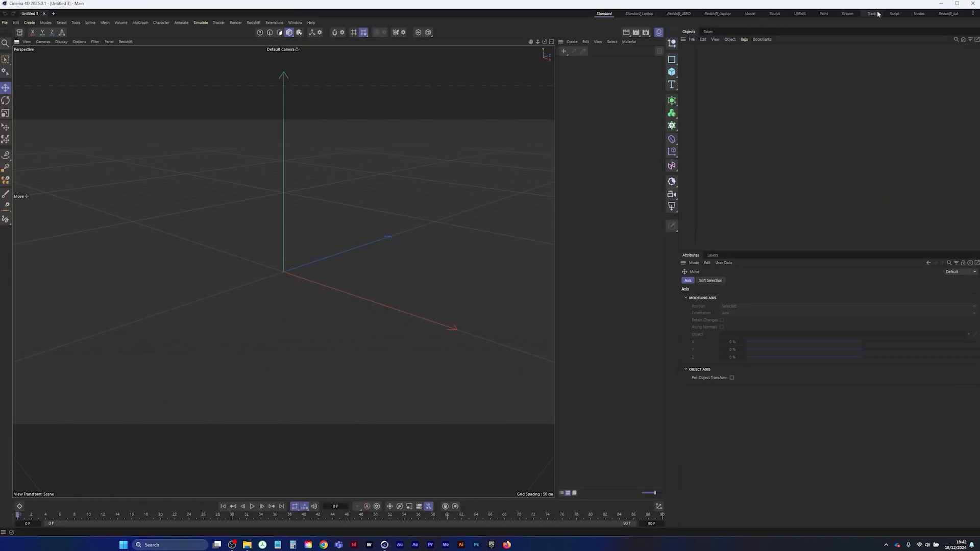
left_click(871, 14)
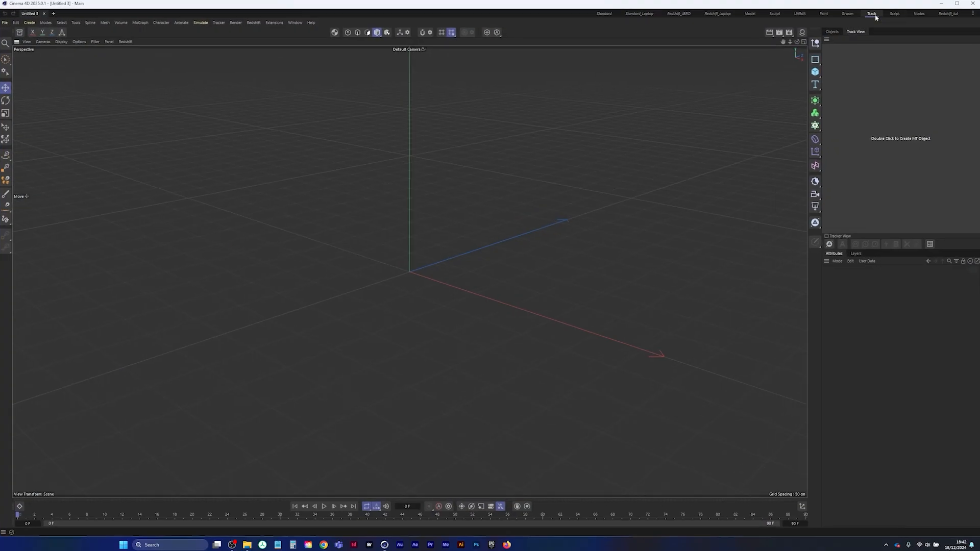
double_click(911, 140)
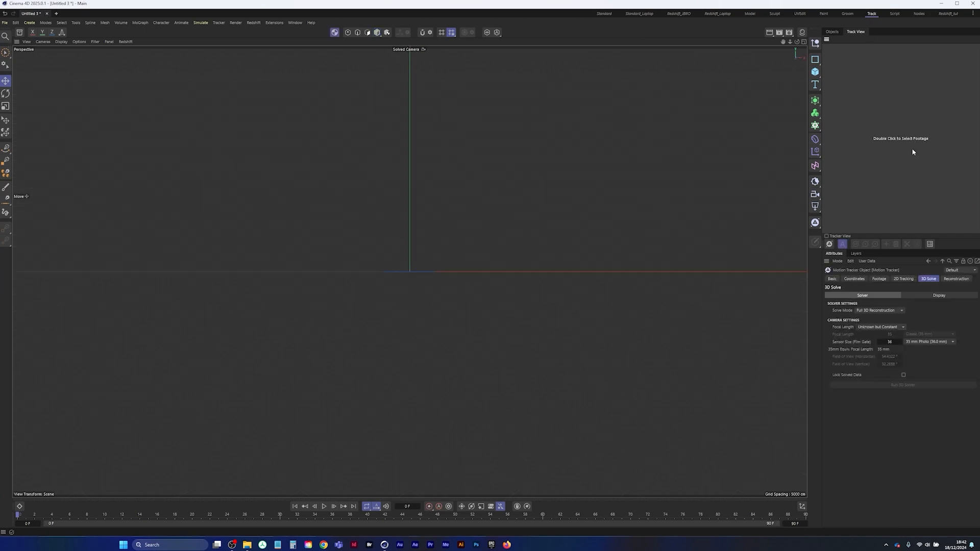
double_click(909, 139)
left_click_drag(266, 14, 481, 95)
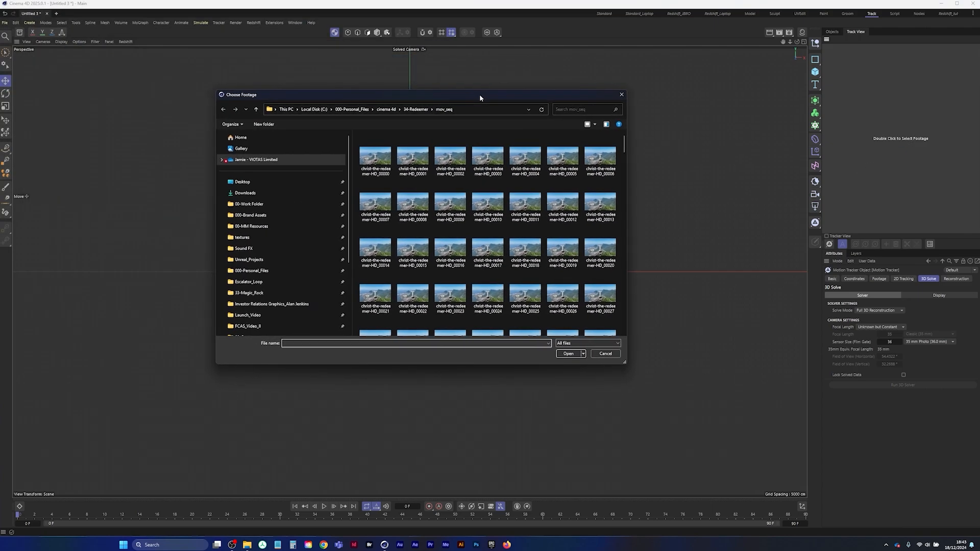
double_click(378, 161)
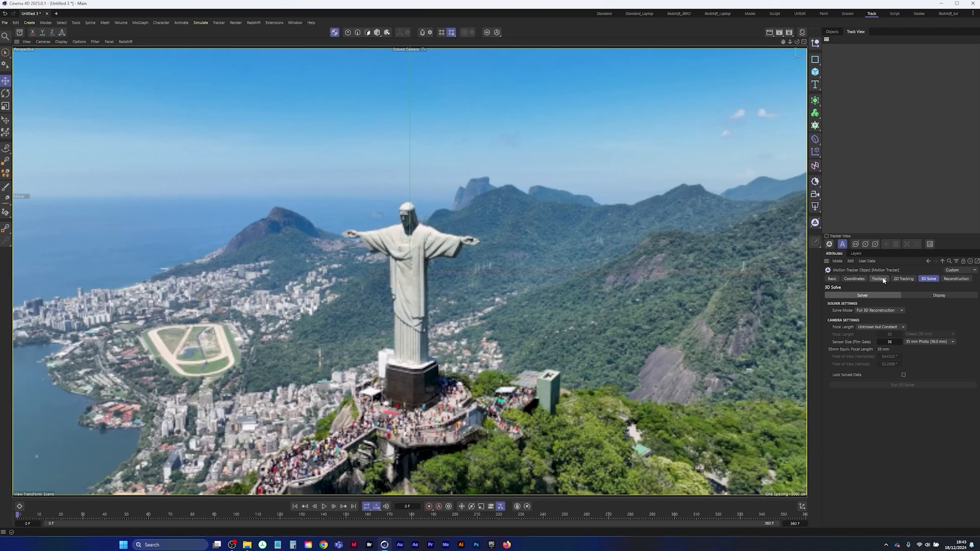
Check the project's time settings and set the Motion Tracker's footage resampling to 100%
key("ctrl+d")
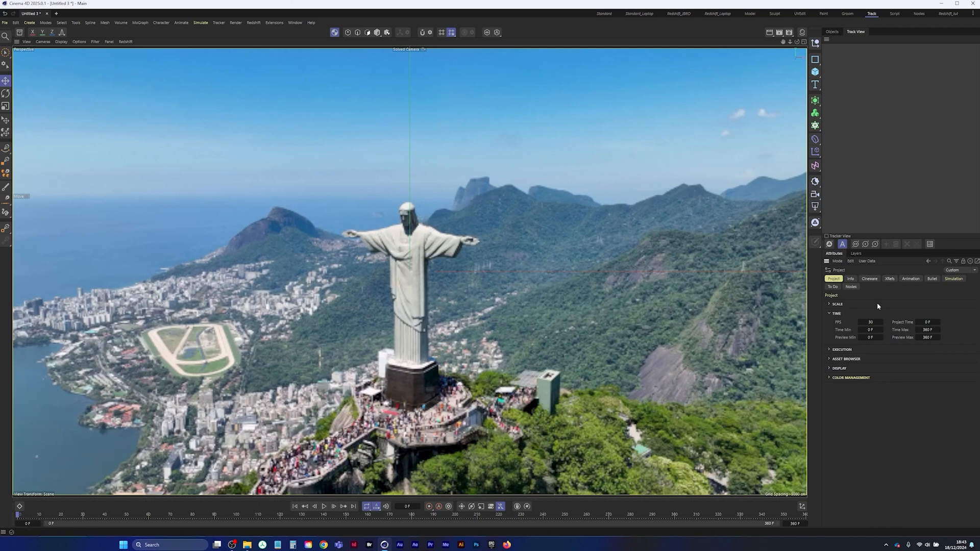
left_click(833, 31)
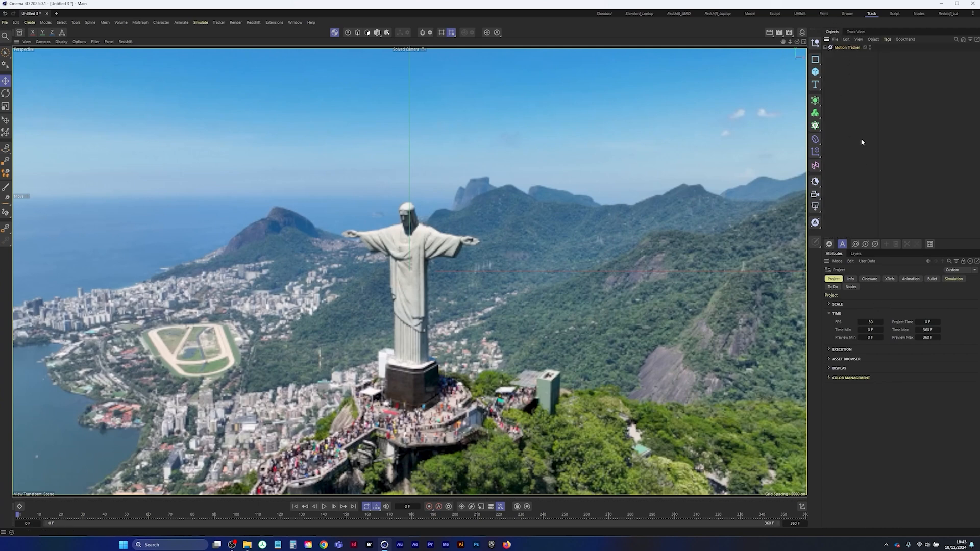
left_click(844, 47)
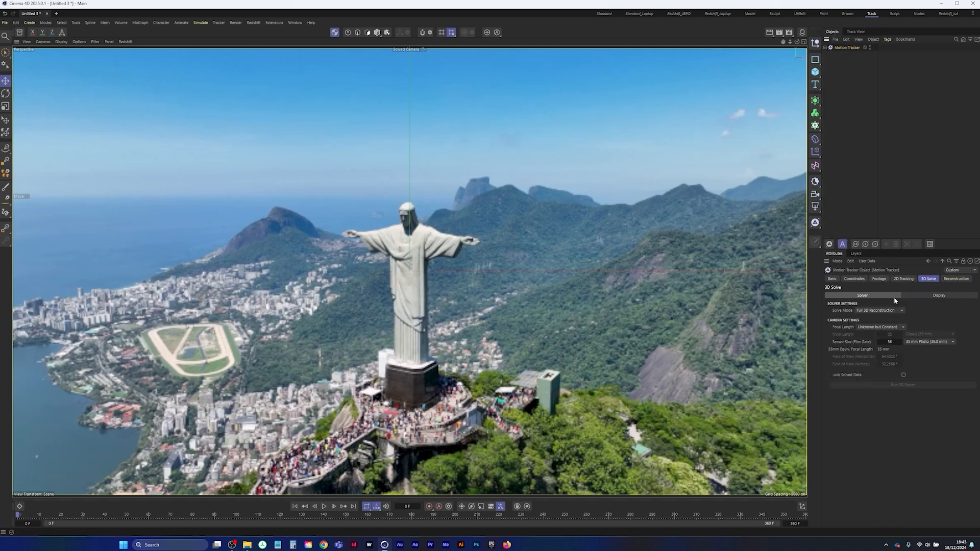
left_click(879, 279)
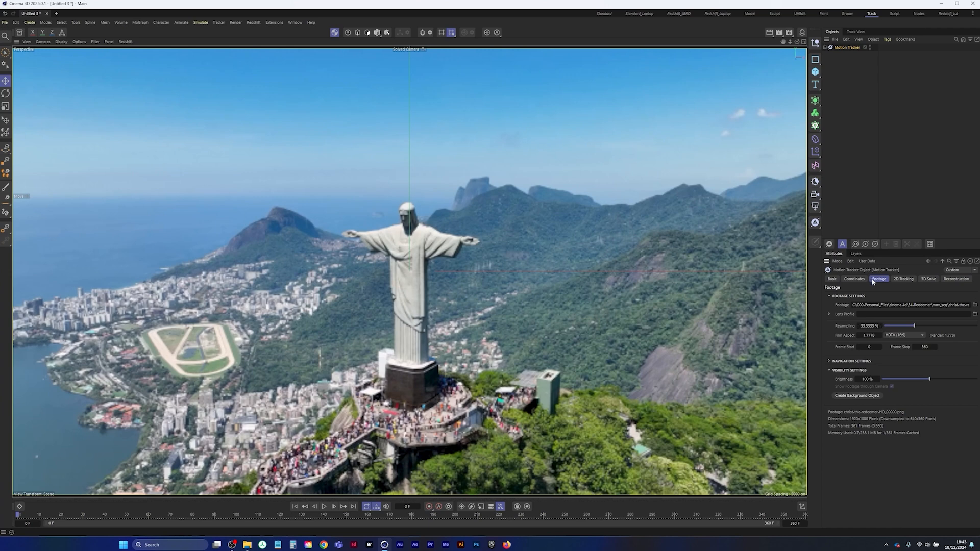
left_click_drag(902, 326, 976, 325)
Play the footage to cache its frames and open the Motion Tracker's 2D Tracking settings
left_click(323, 506)
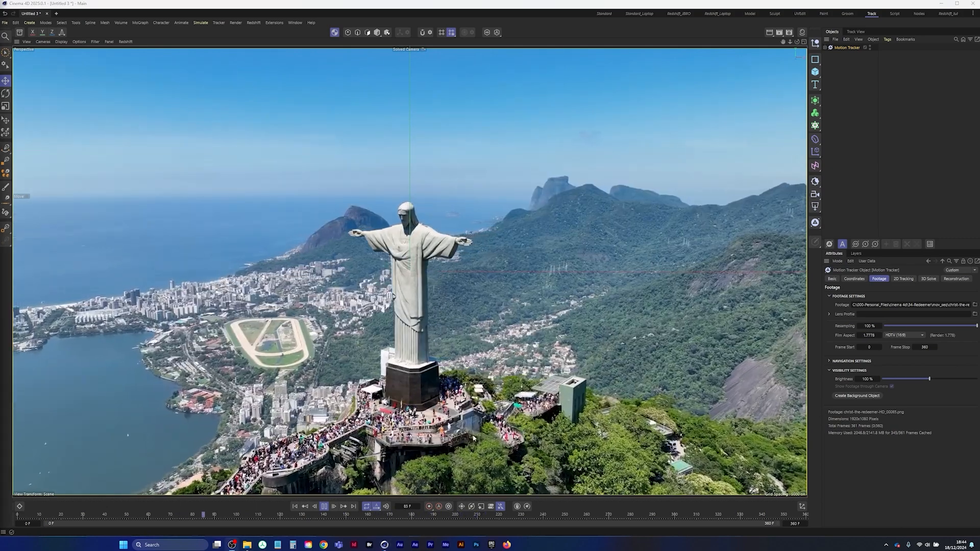
left_click(324, 507)
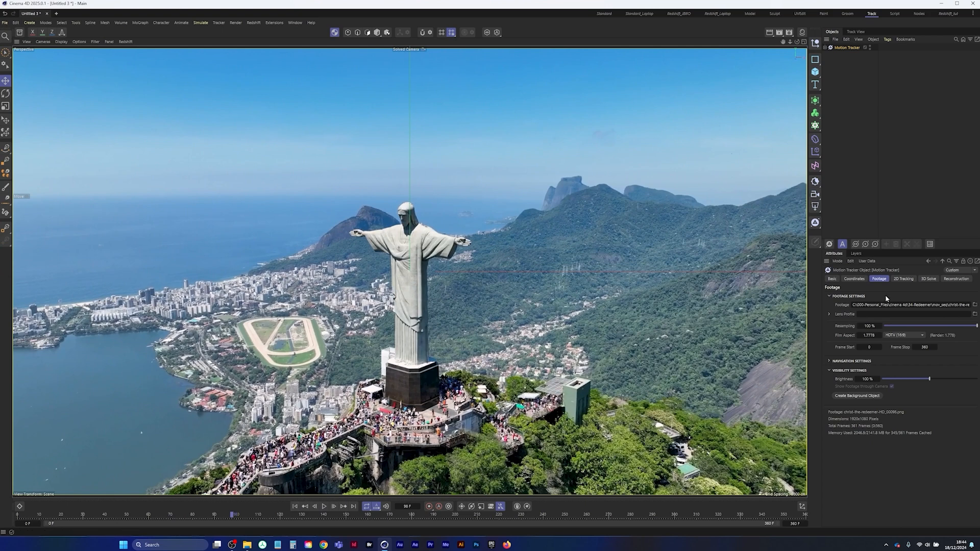
left_click(904, 279)
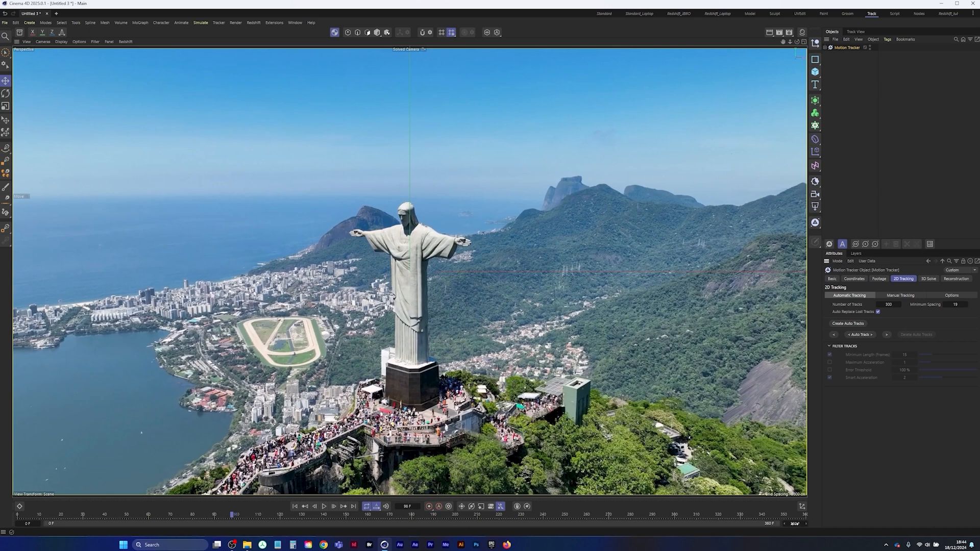
Go to frame 180 and create automatic tracks with the number of tracks set to 900
double_click(411, 506)
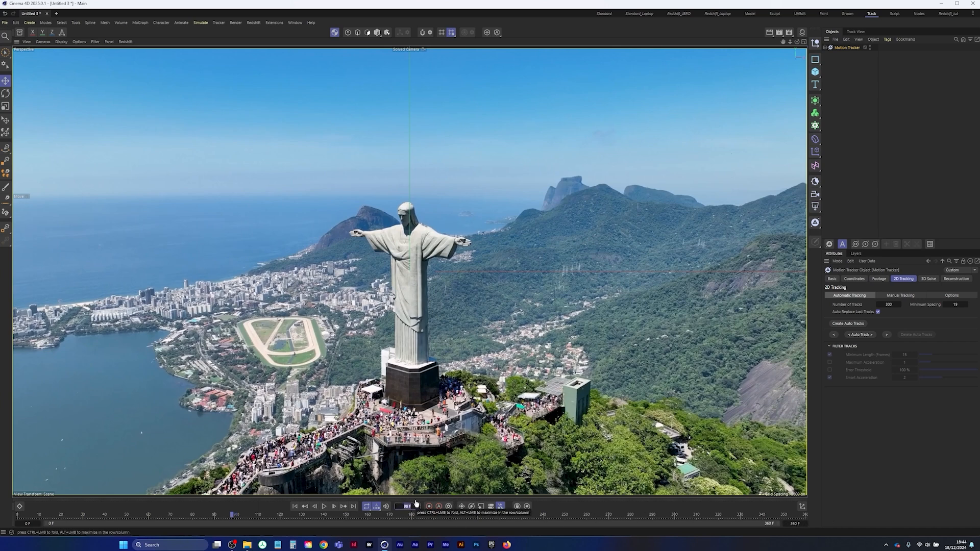
type("3")
type("80")
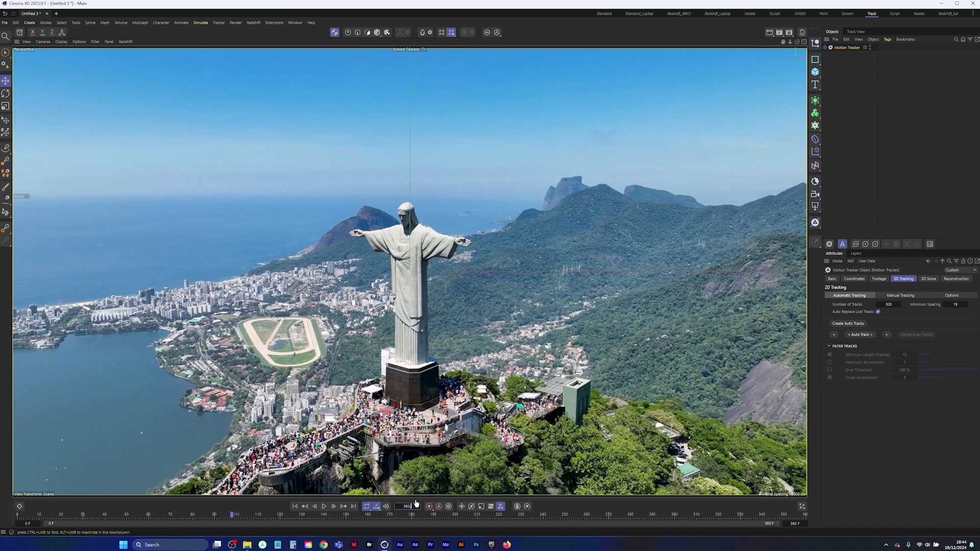
key("Return")
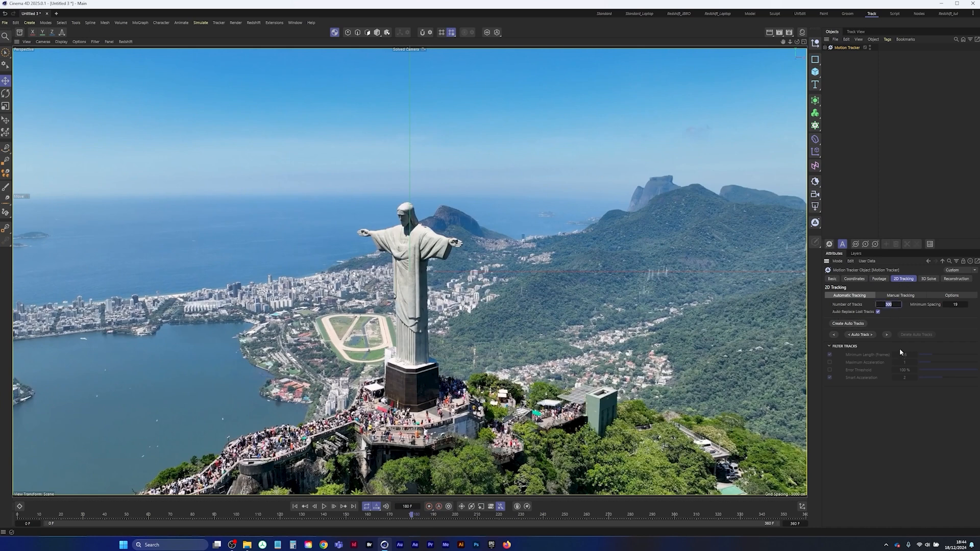
type("90")
left_click(848, 323)
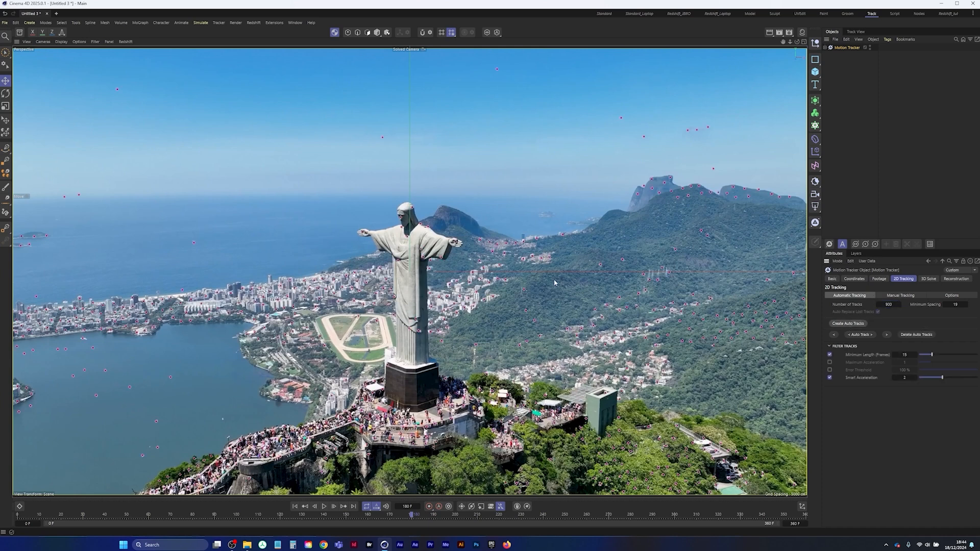
Lasso the tracking points in the sky above the statue and mountains and delete them
left_click(5, 52)
left_click(48, 88)
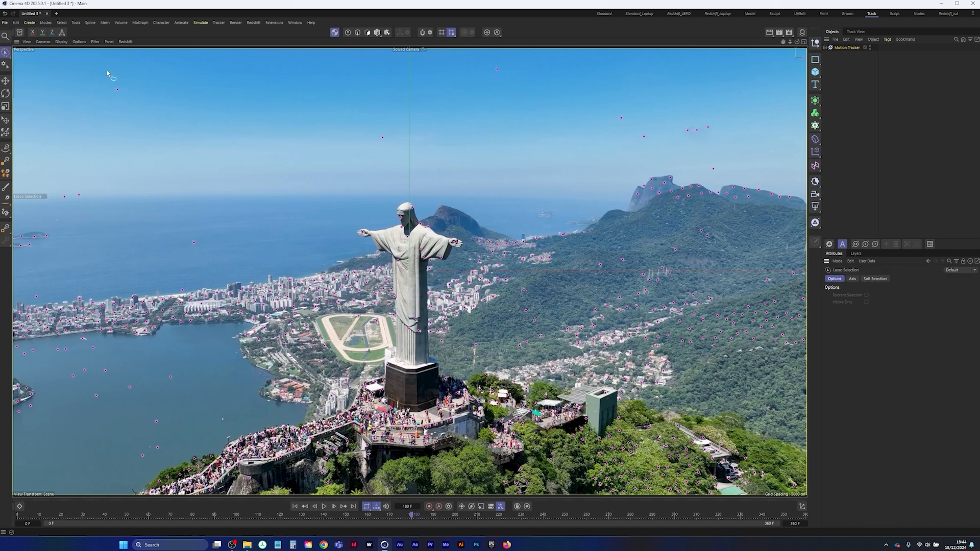
mouse_move(103, 68)
left_mouse_down()
mouse_move(56, 197)
mouse_move(131, 214)
mouse_move(419, 156)
mouse_move(620, 146)
mouse_move(713, 171)
mouse_move(766, 161)
mouse_move(811, 64)
mouse_move(500, 47)
mouse_move(133, 69)
left_mouse_up()
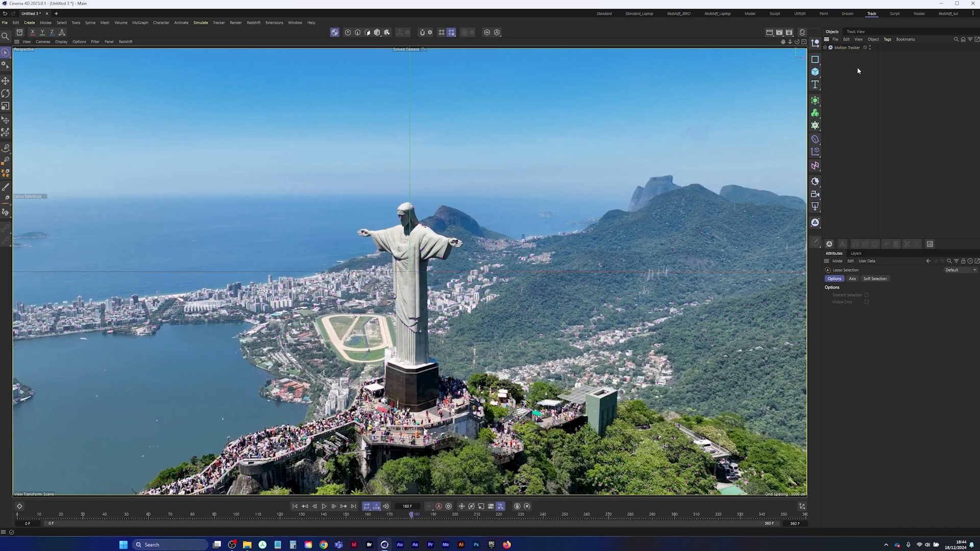
Auto-track the Motion Tracker's remaining points through the footage and return to the first frame
left_click(846, 48)
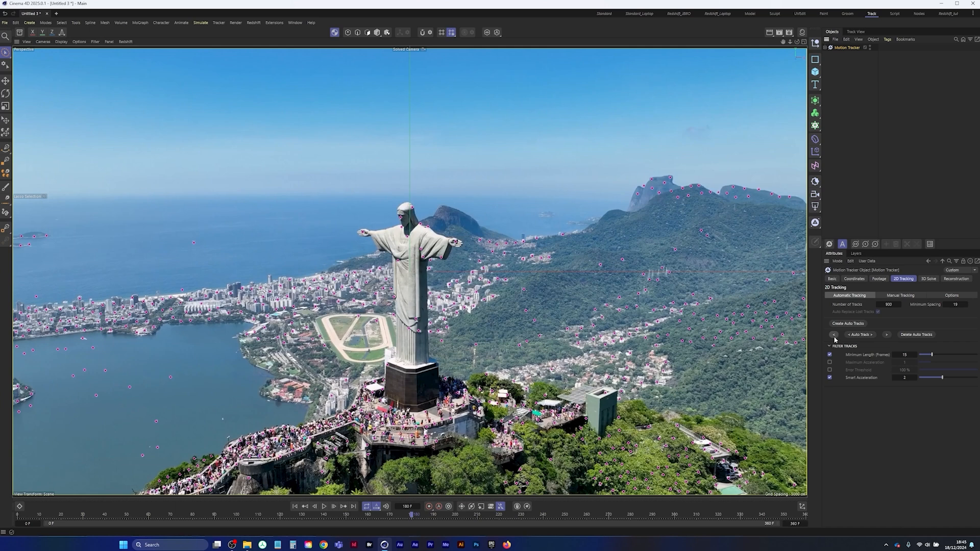
left_click(862, 335)
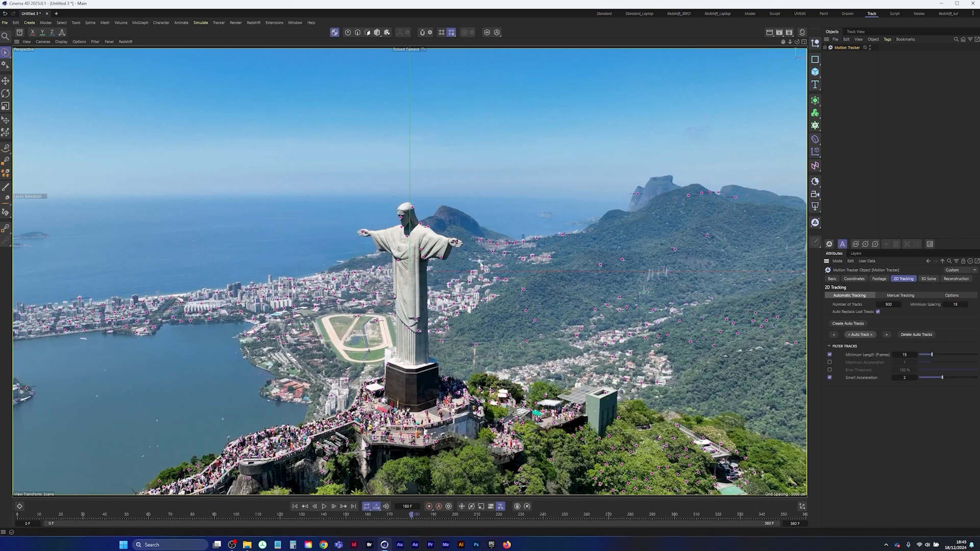
left_click(295, 507)
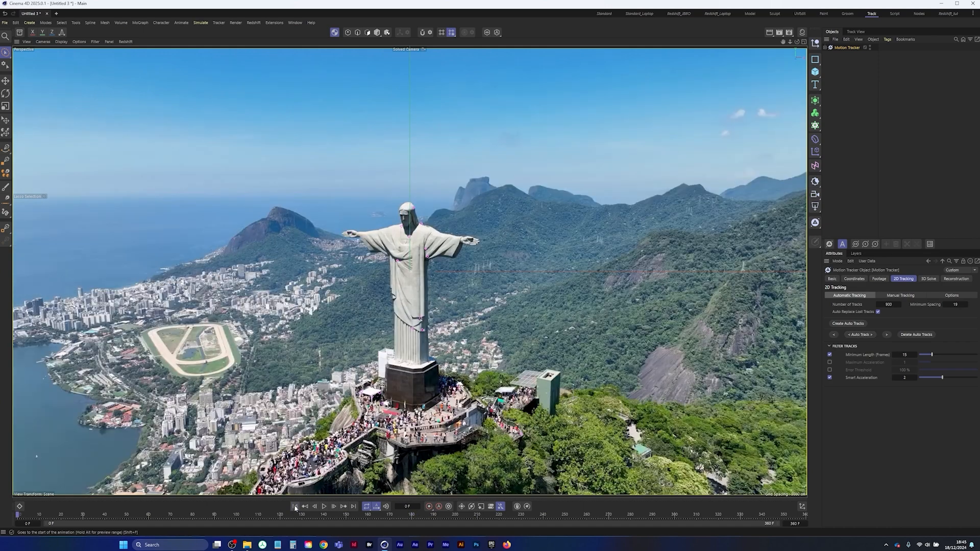
Run the 3D solver with Full 3D Reconstruction and play back the solved features over the footage
left_click(927, 279)
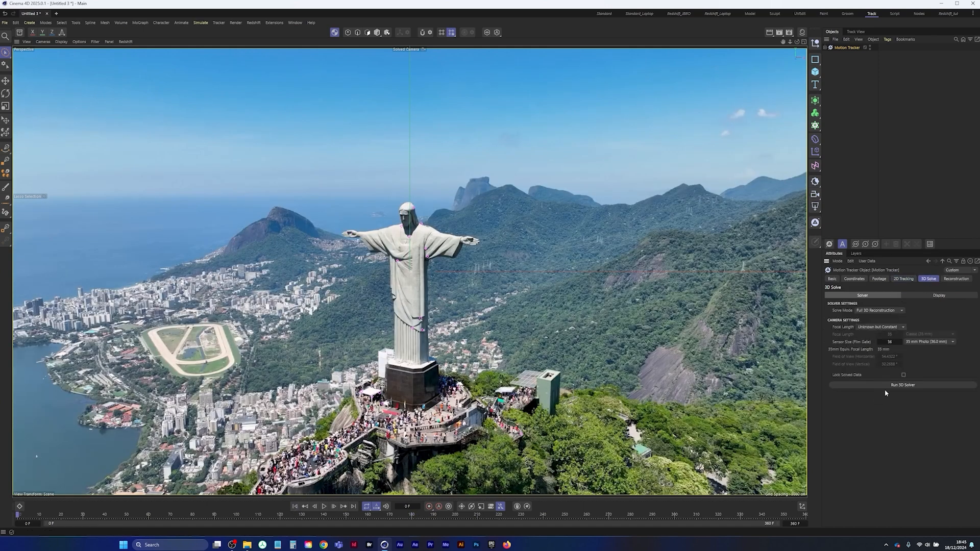
left_click(902, 386)
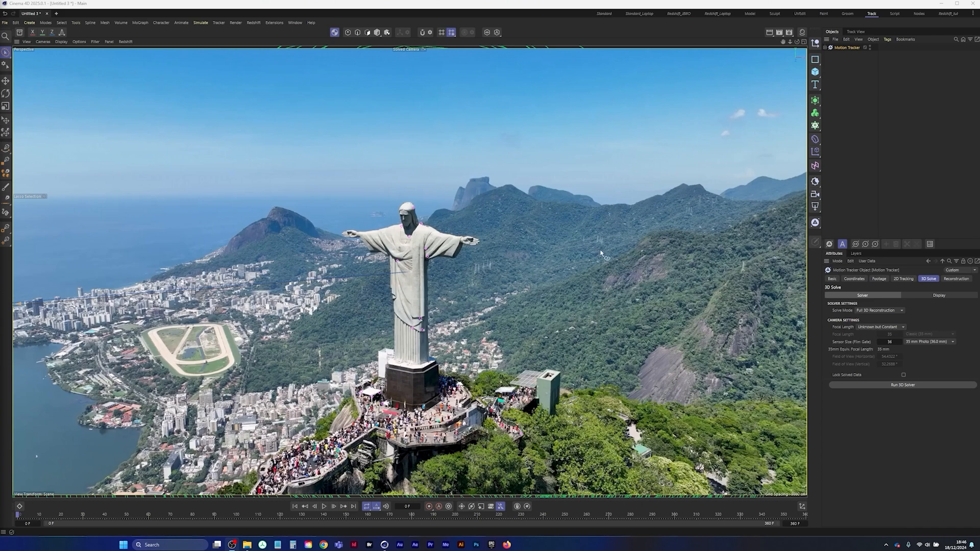
left_click(846, 87)
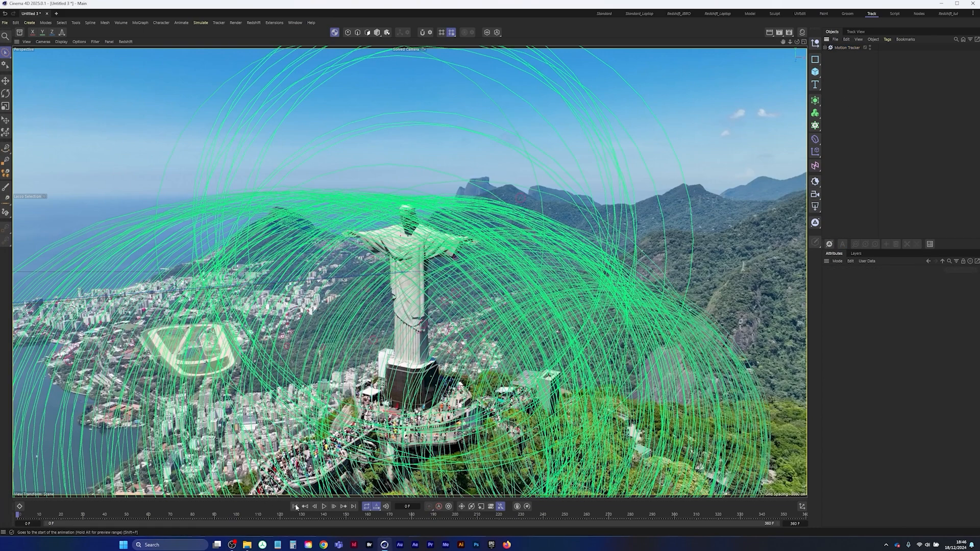
left_click(324, 507)
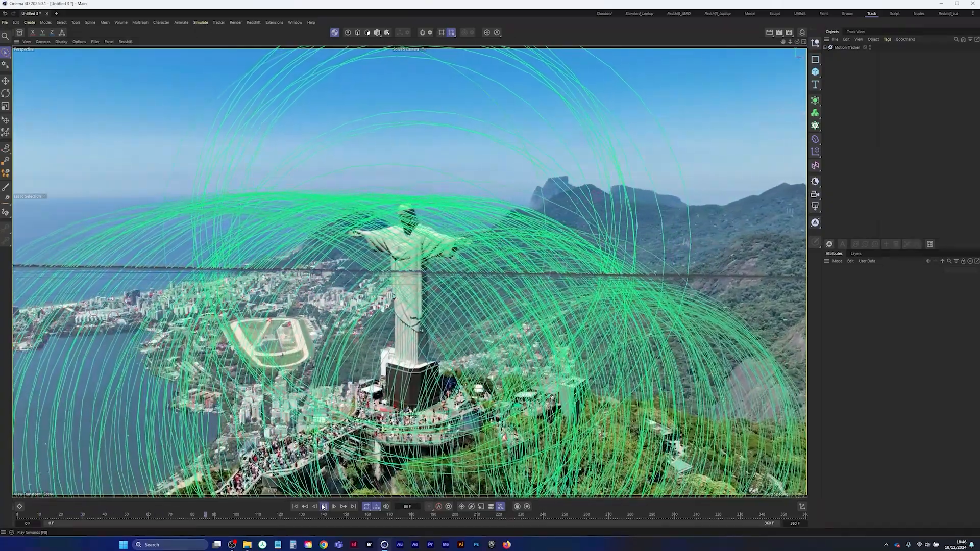
left_click(297, 507)
Set the radius of the Motion Tracker's 3D feature circles to 0.01 cm
left_click(847, 47)
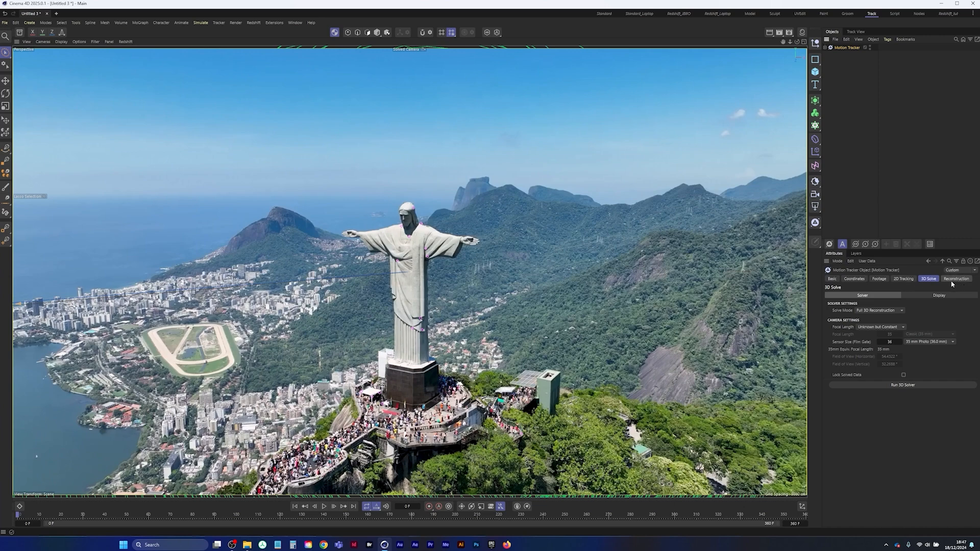
left_click(938, 298)
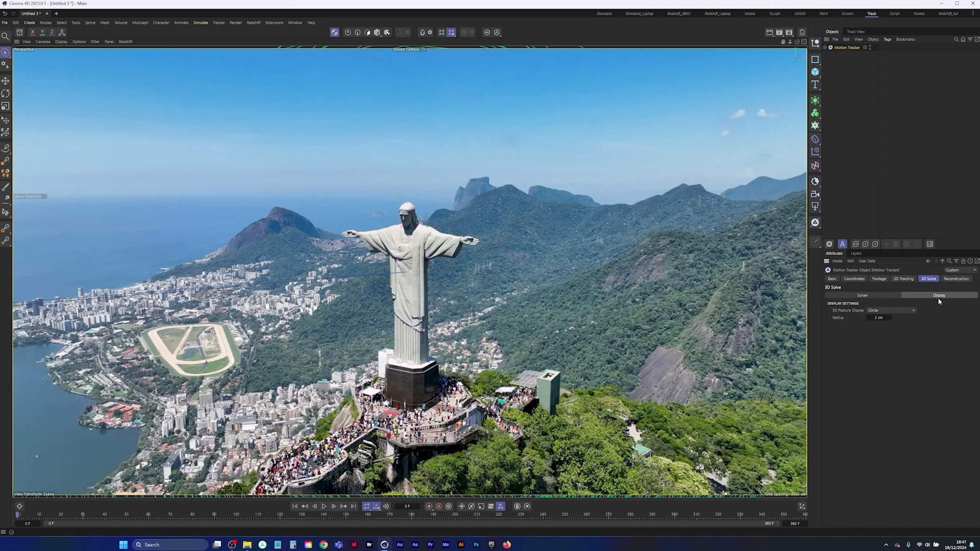
double_click(880, 318)
key("BackSpace")
type(".01")
key("Return")
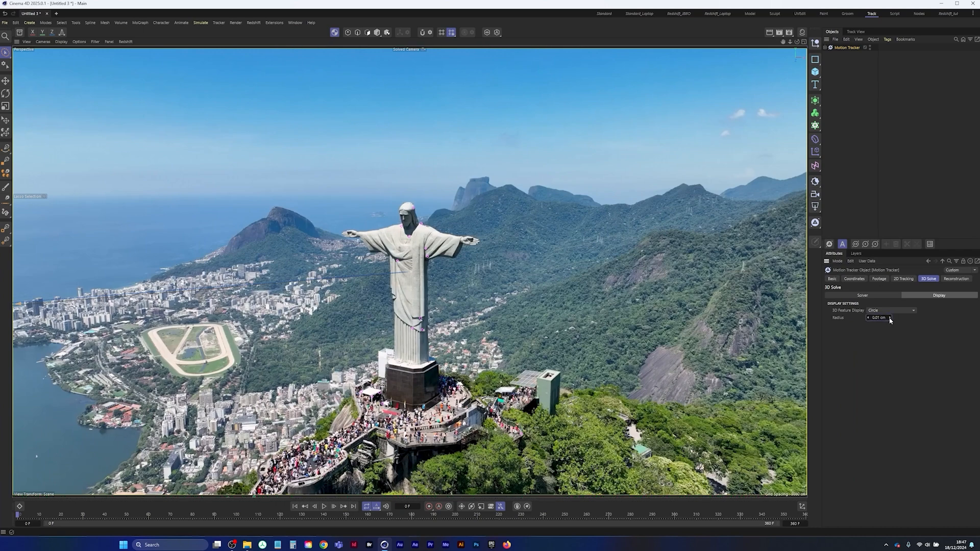
Play back the solved features over the footage and hide the viewport grid
left_click(842, 89)
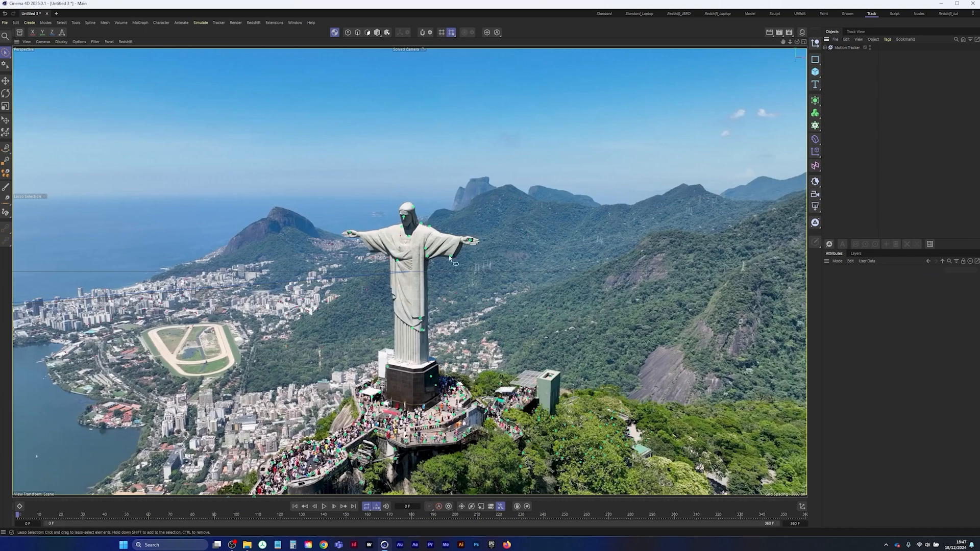
left_click(324, 506)
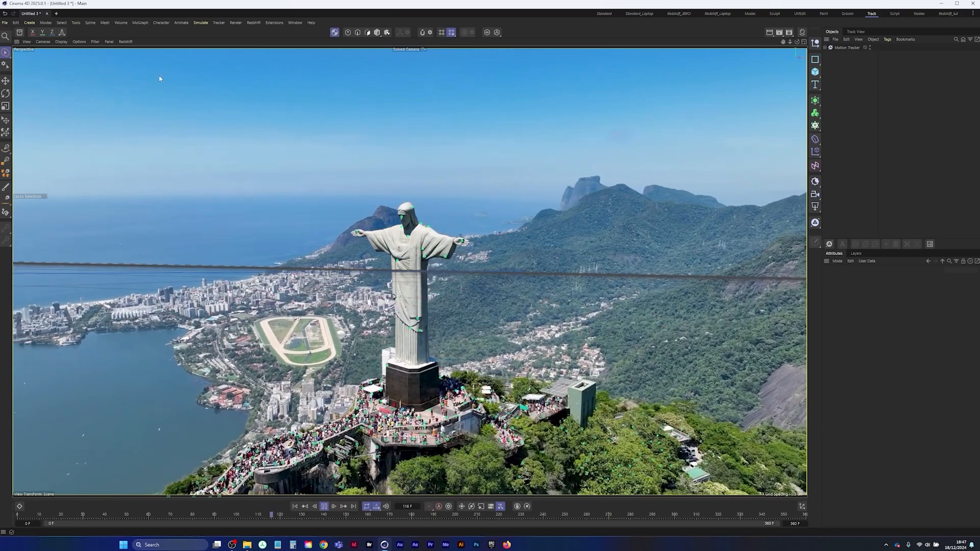
left_click(95, 42)
left_click(109, 89)
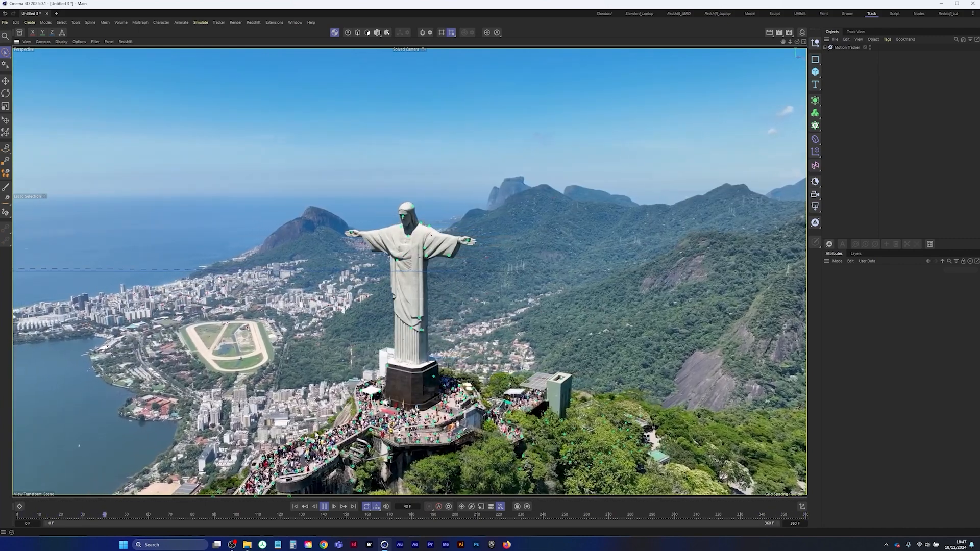
Create a position constraint on the Motion Tracker using a feature on the statue's chest
left_click(844, 48)
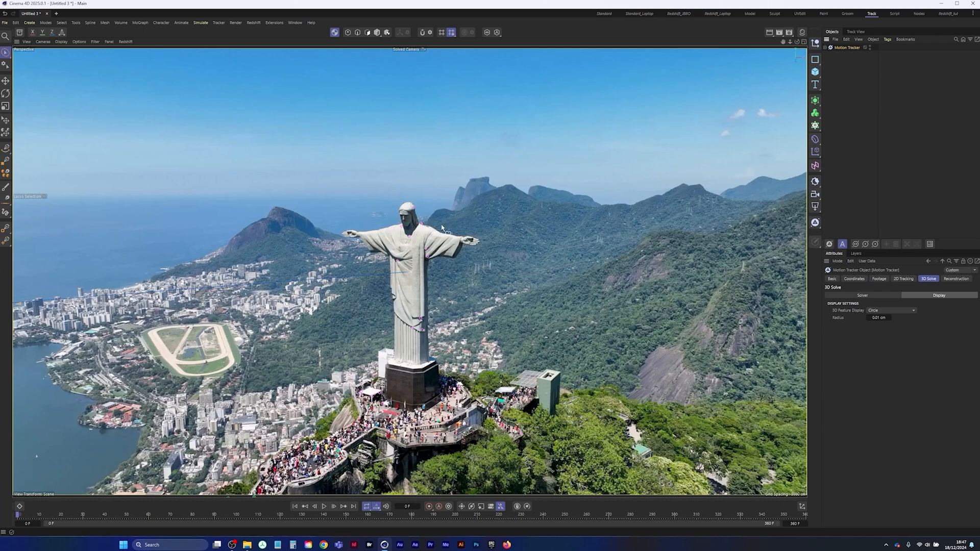
left_click(218, 22)
mouse_move(259, 250)
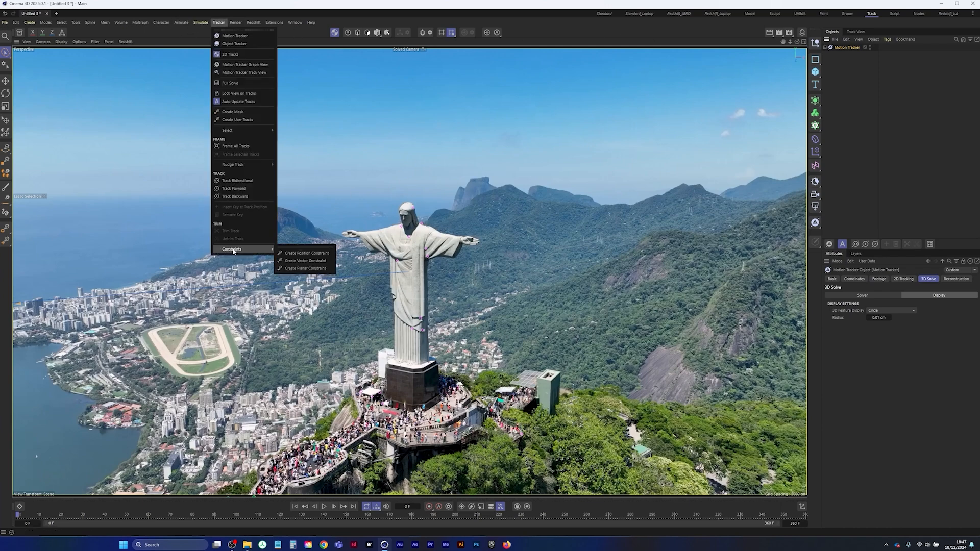
left_click(312, 253)
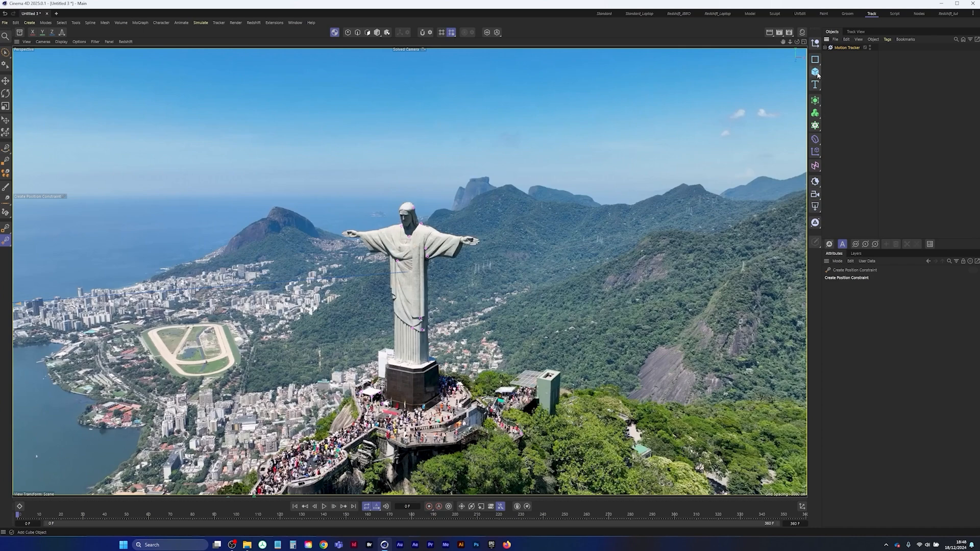
left_click(411, 239)
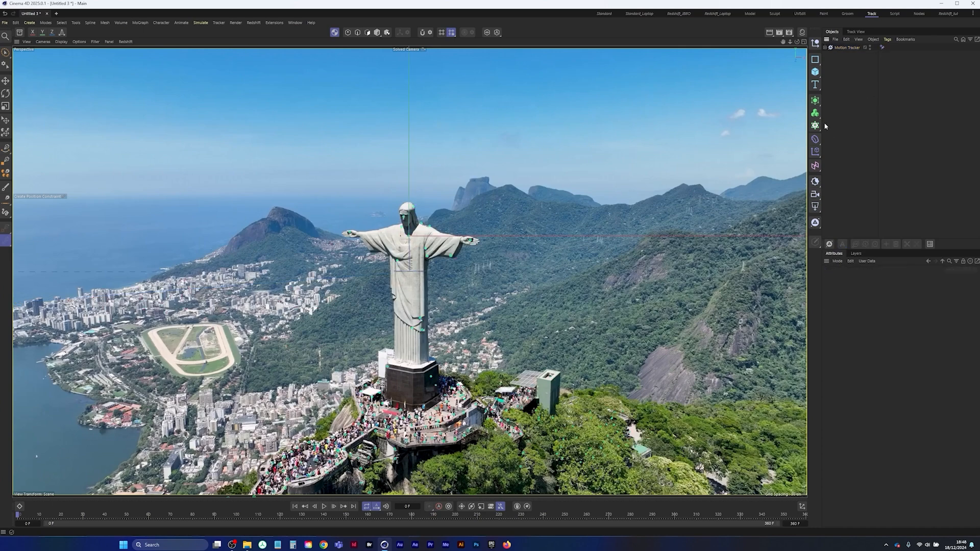
Add a Figure object and check it from the default camera before returning to the Solved Camera
left_click(815, 72)
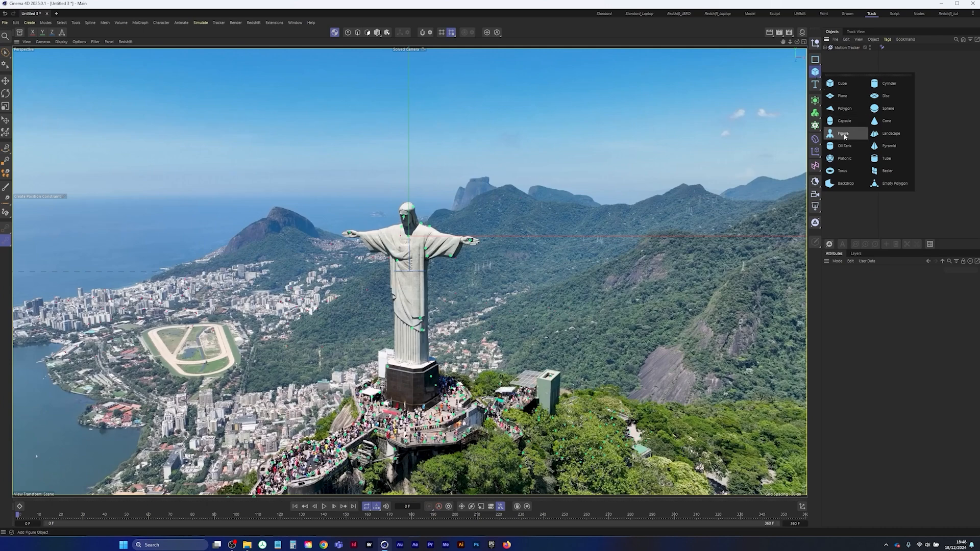
left_click(844, 137)
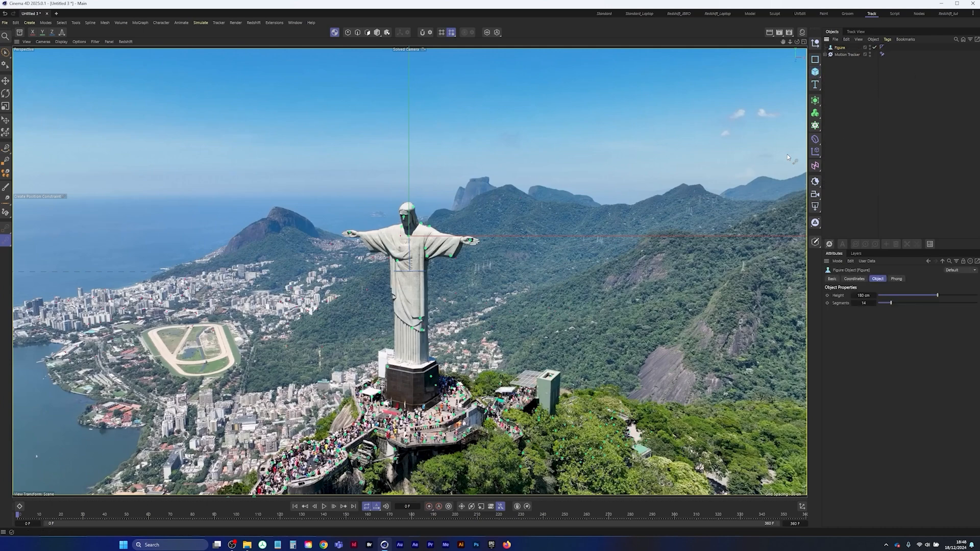
left_click(825, 54)
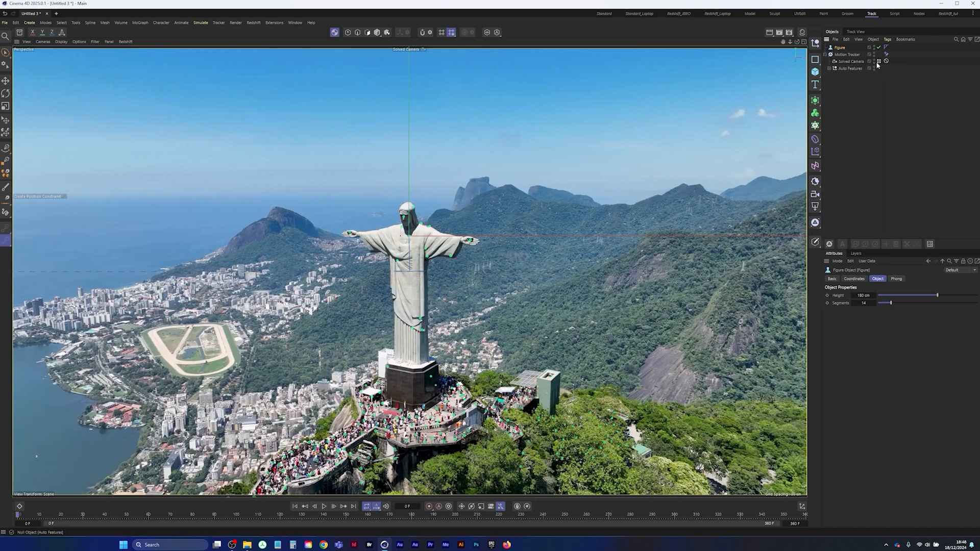
left_click(878, 62)
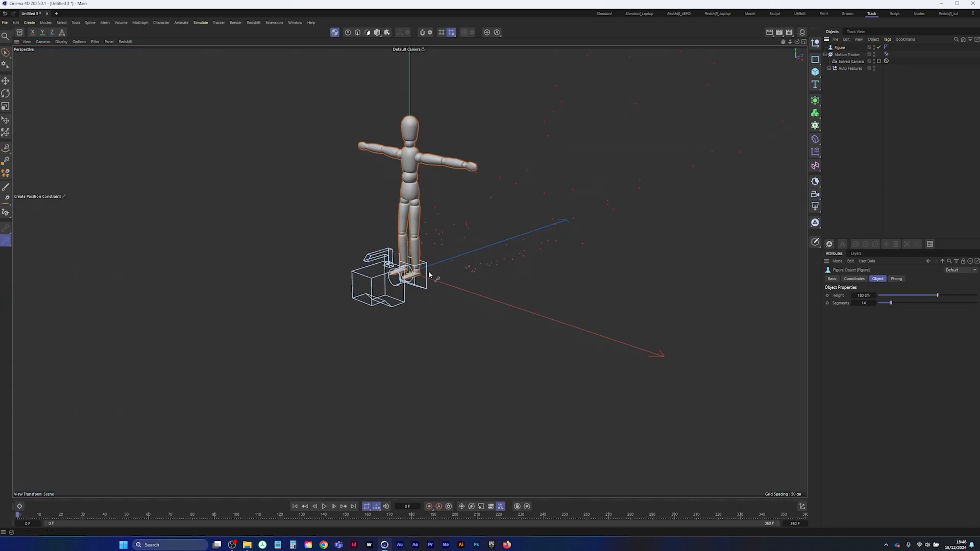
left_click(879, 61)
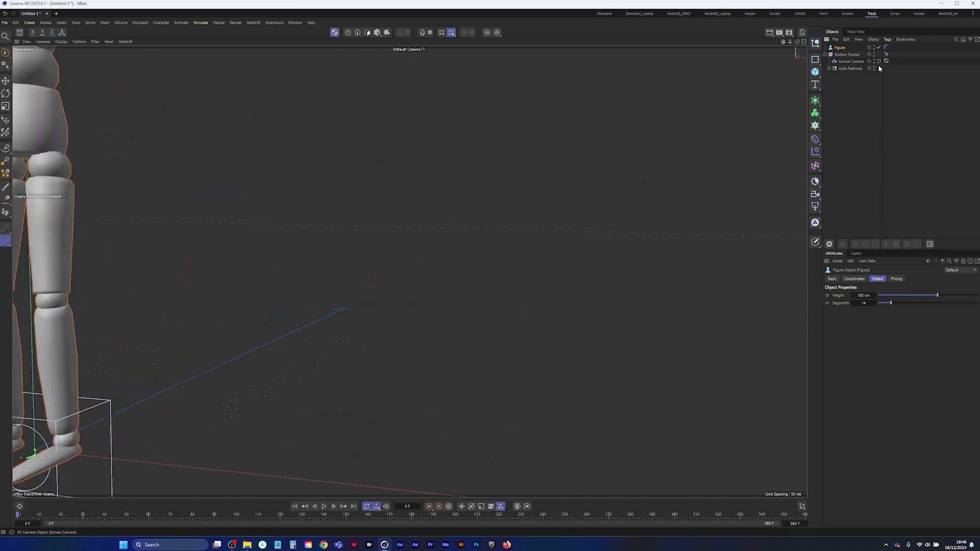
left_click(878, 62)
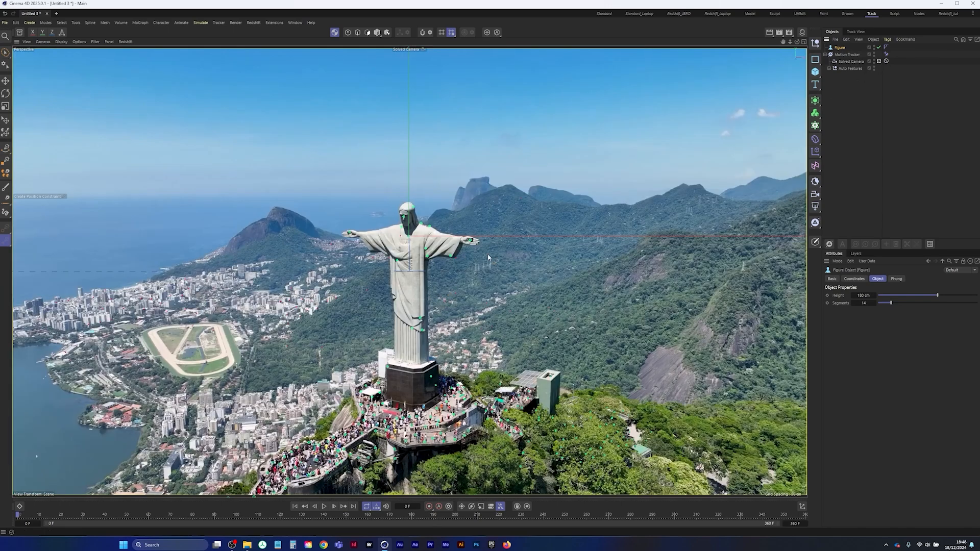
left_click(814, 72)
left_click(844, 84)
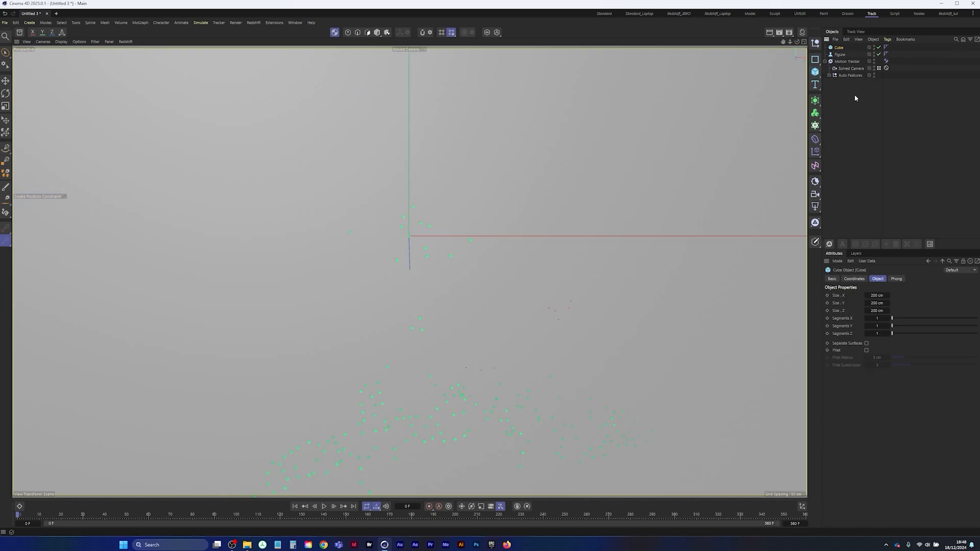
key("ctrl+z")
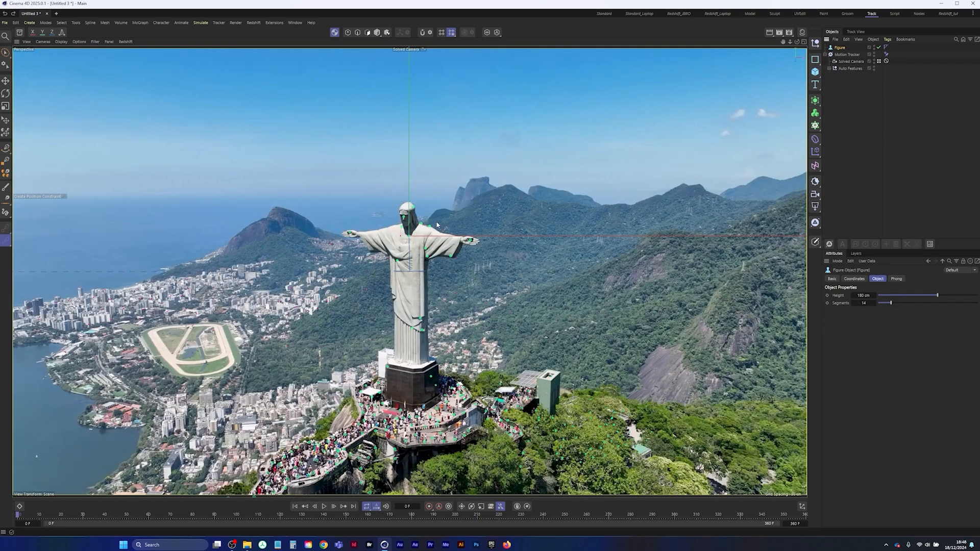
Create a vector constraint on the Motion Tracker between two features on the statue's lower robe
left_click(850, 54)
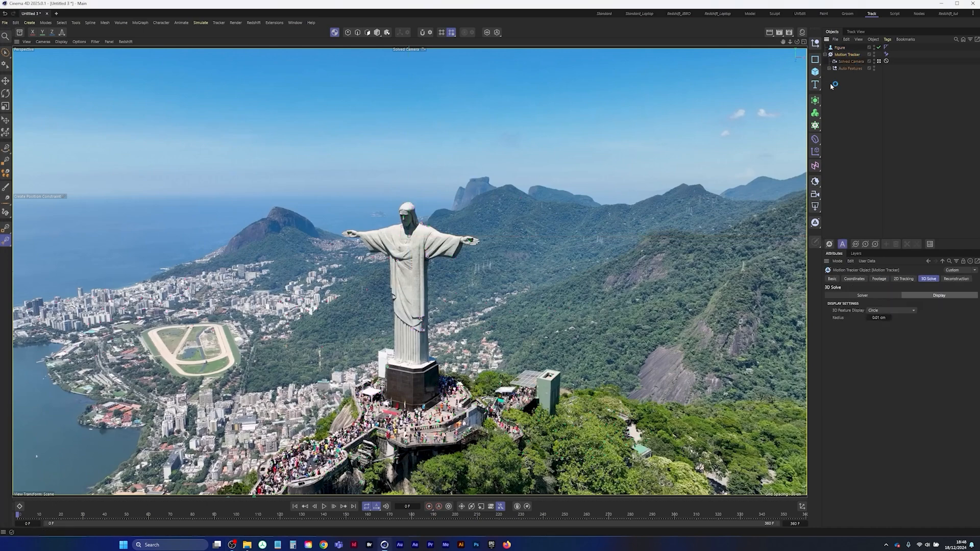
left_click(218, 22)
mouse_move(231, 249)
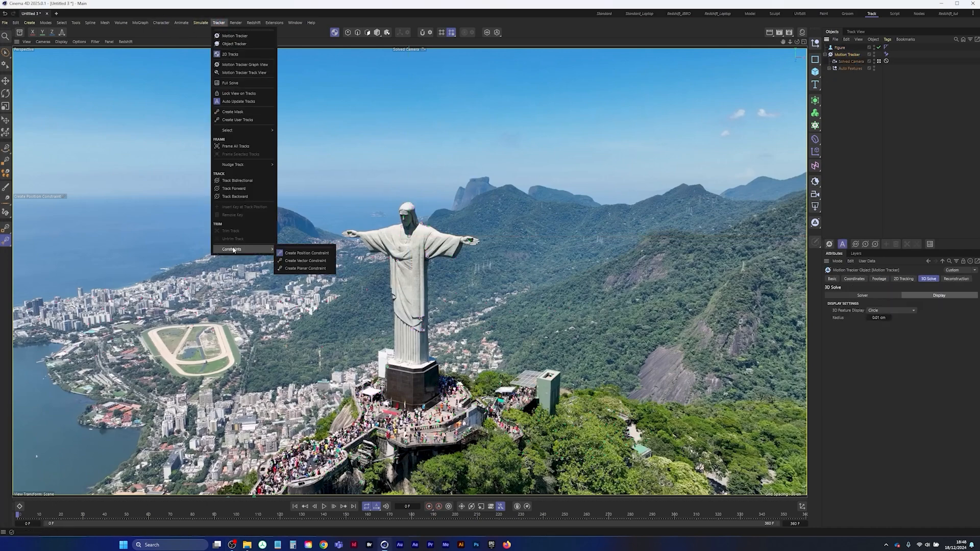
left_click(305, 260)
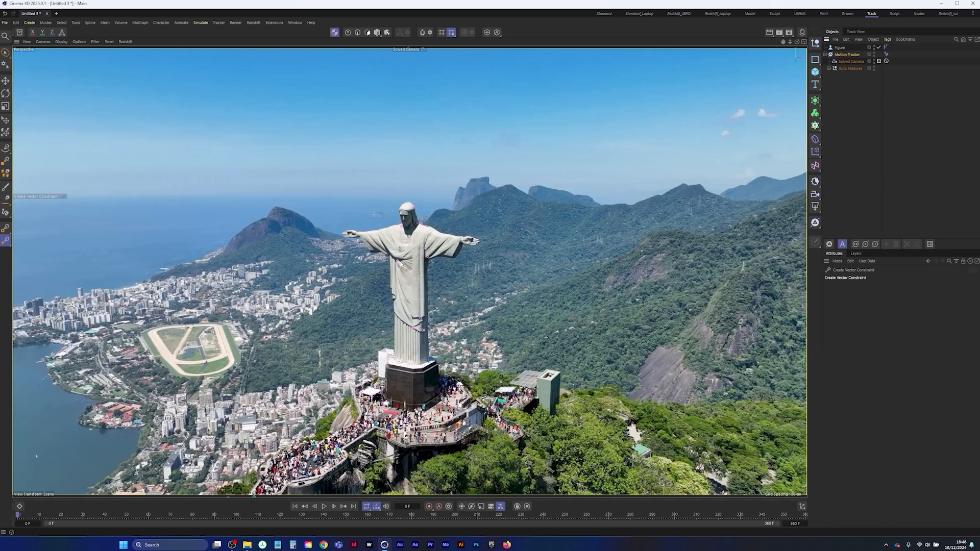
left_click(422, 333)
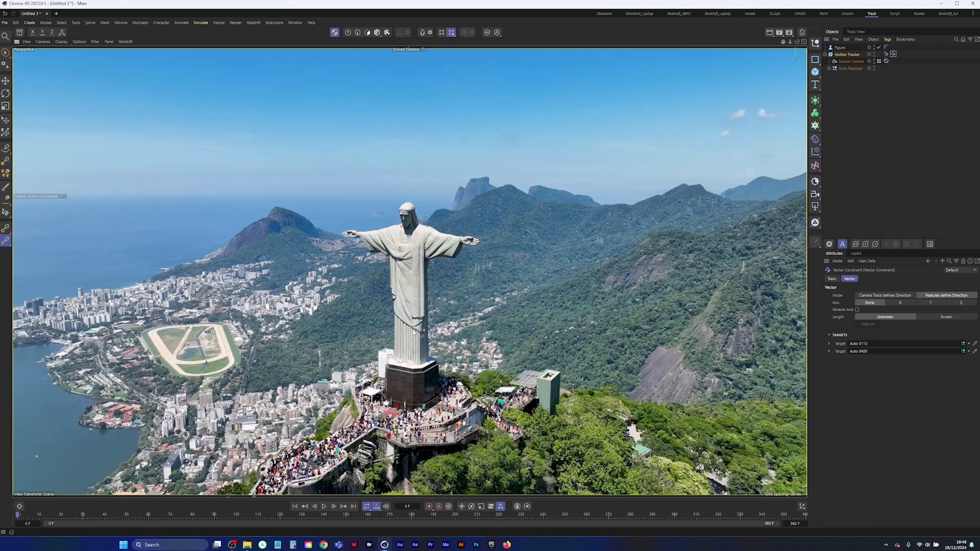
Set the vector constraint's axis to X, its length mode to Known, and enter a new length
left_click(900, 304)
left_click(948, 317)
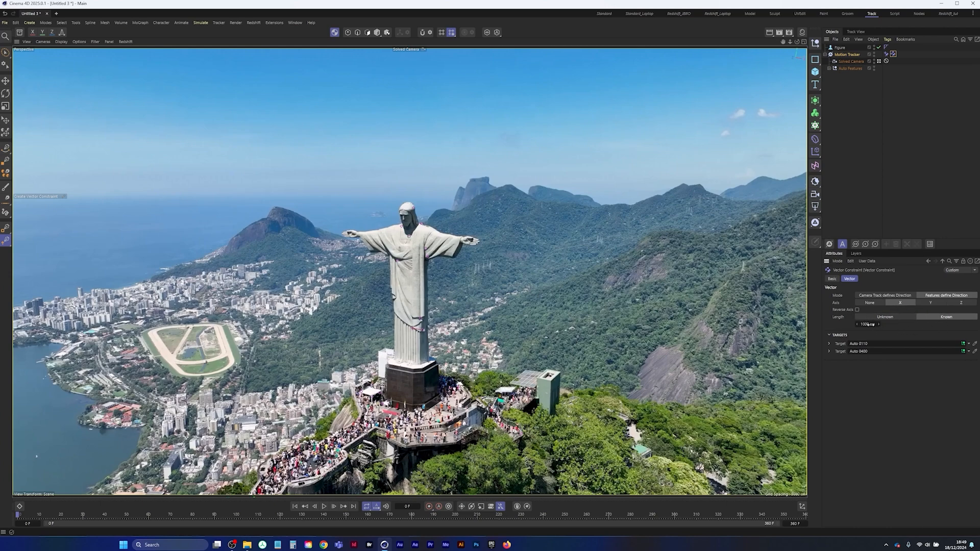
left_click_drag(867, 324, 843, 324)
double_click(867, 325)
type("1")
key("Return")
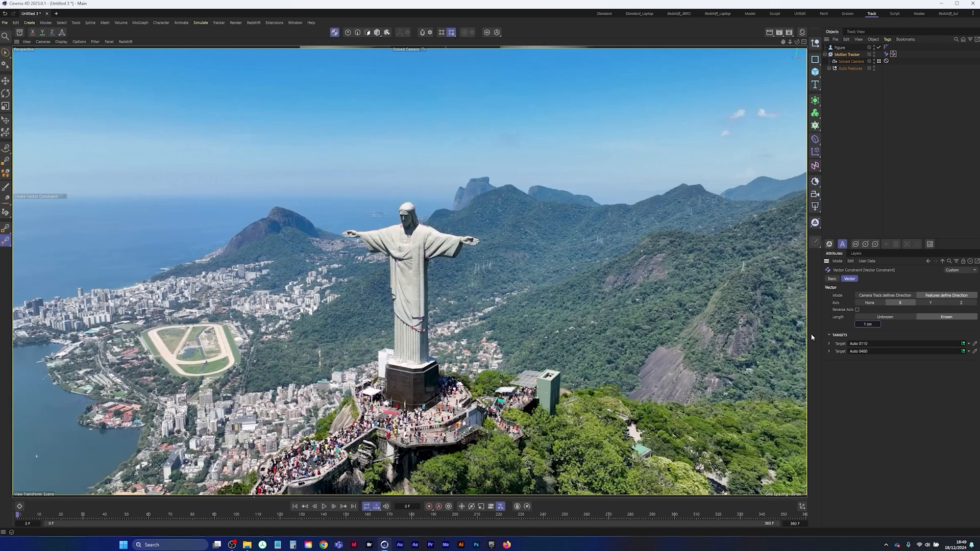
Add a Cube as a scale reference, disable it, and readjust the vector constraint's known length
left_click(814, 72)
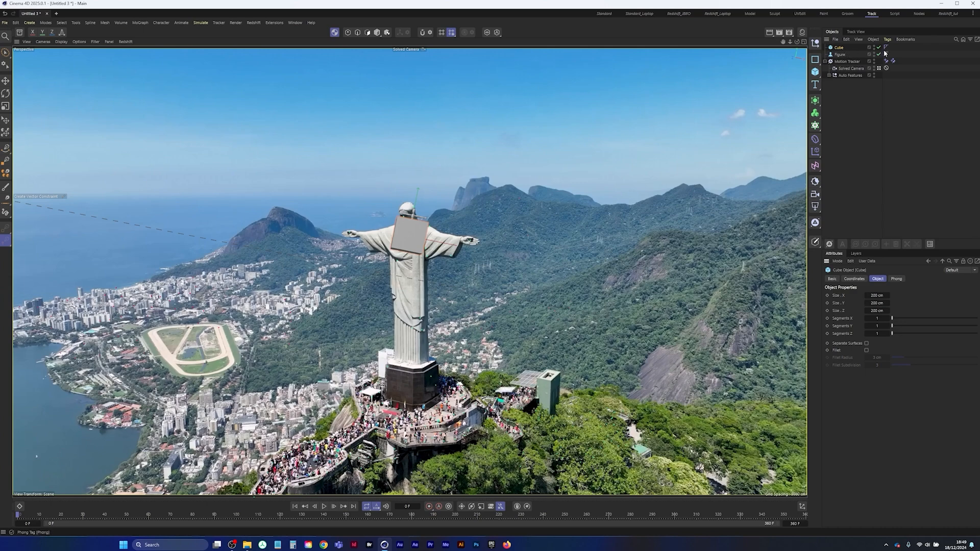
key("q")
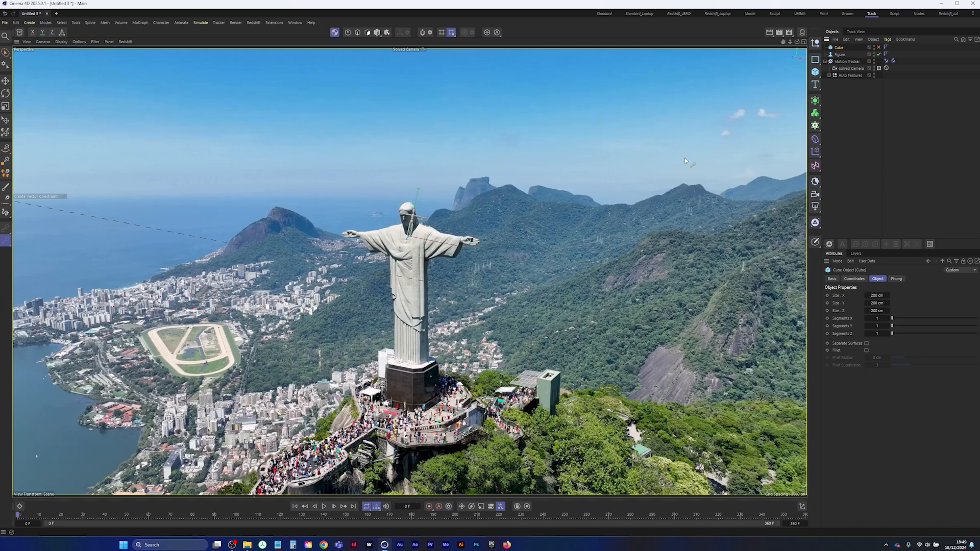
left_click(892, 61)
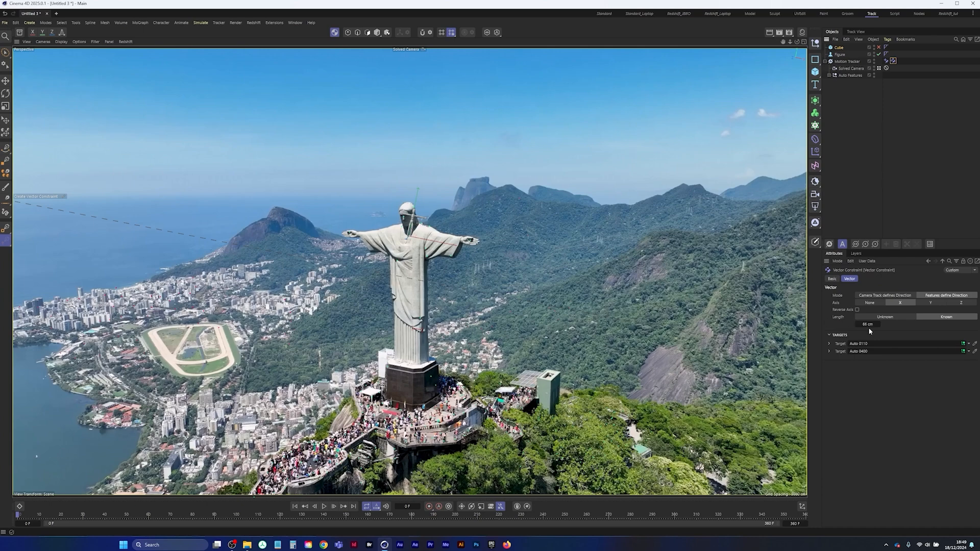
left_click_drag(869, 325, 891, 328)
left_click(859, 159)
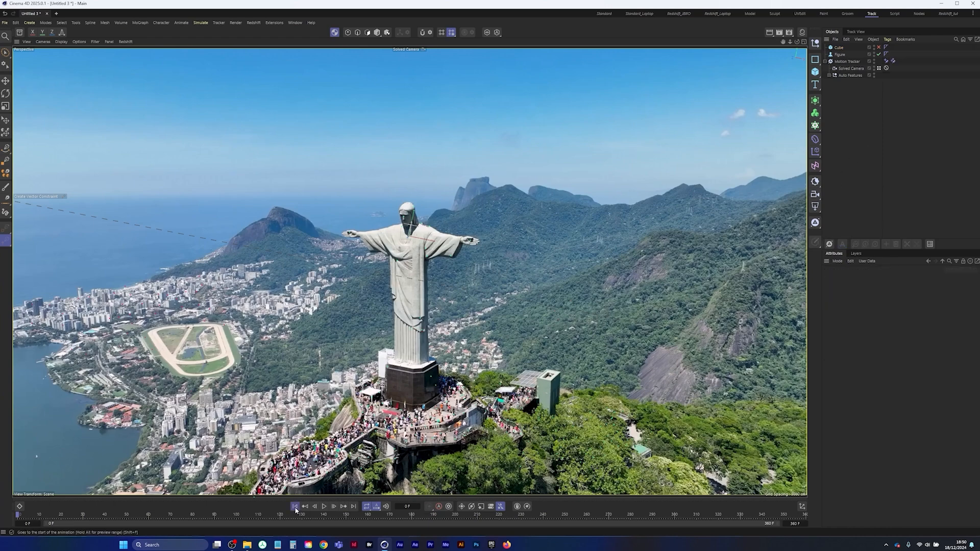
Play back the tracked footage from the Solved Camera and return to the first frame
left_click(324, 506)
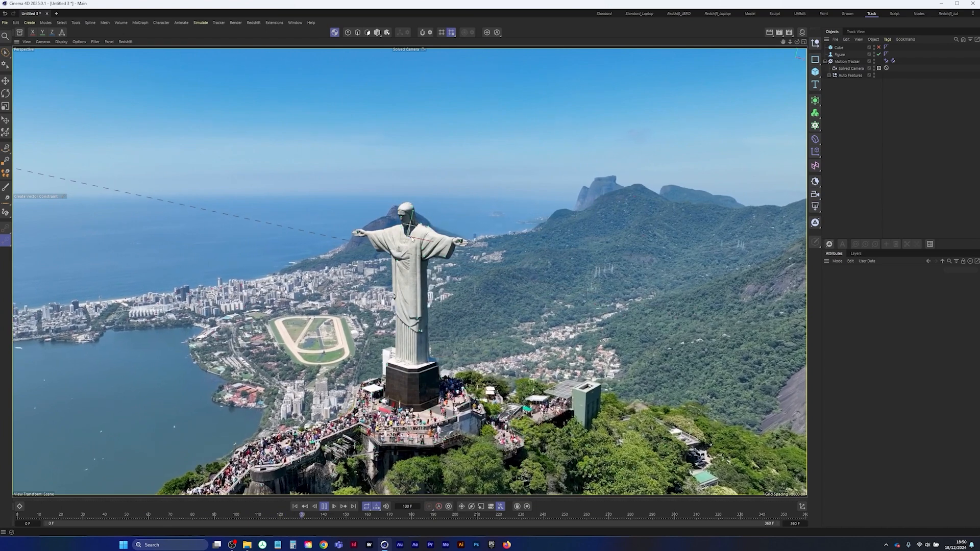
left_click(324, 506)
left_click(295, 507)
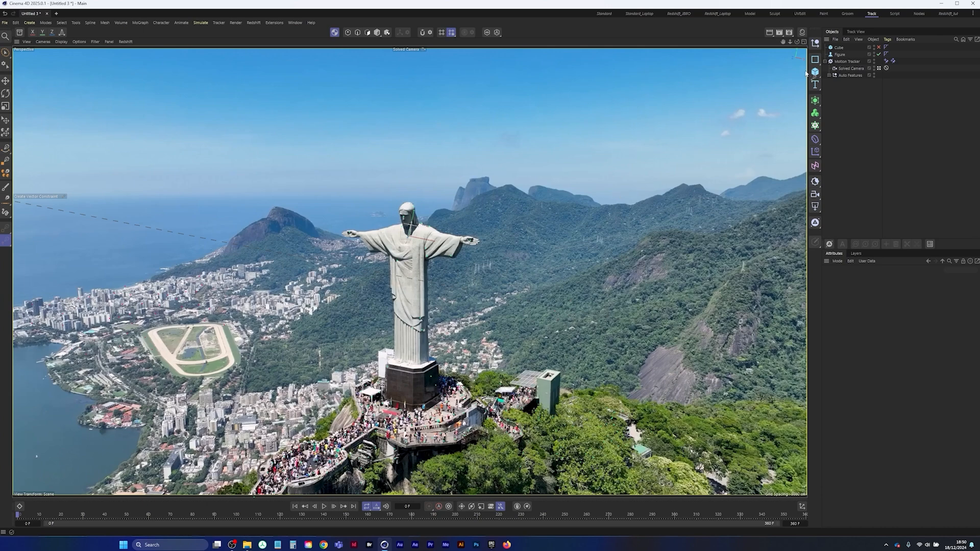
Add a Plane object and save the project as redeemer in the 34-Redeemer folder
left_click_drag(815, 73, 846, 98)
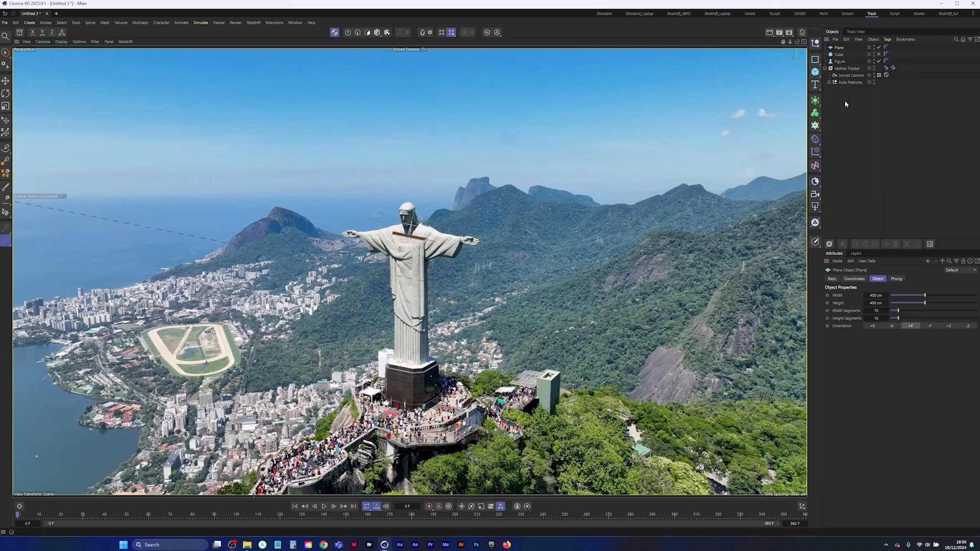
left_click(4, 23)
left_click(30, 118)
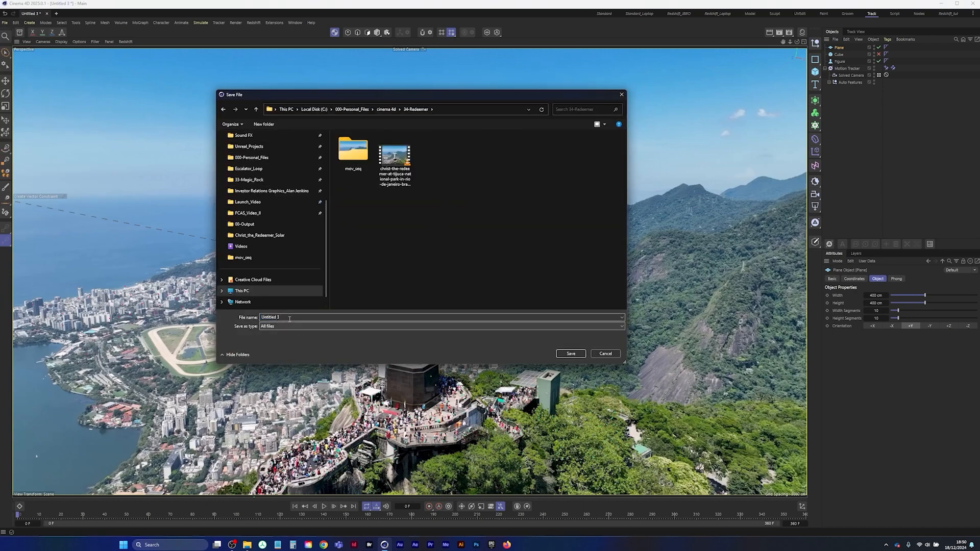
left_click(290, 317)
type("redeemer")
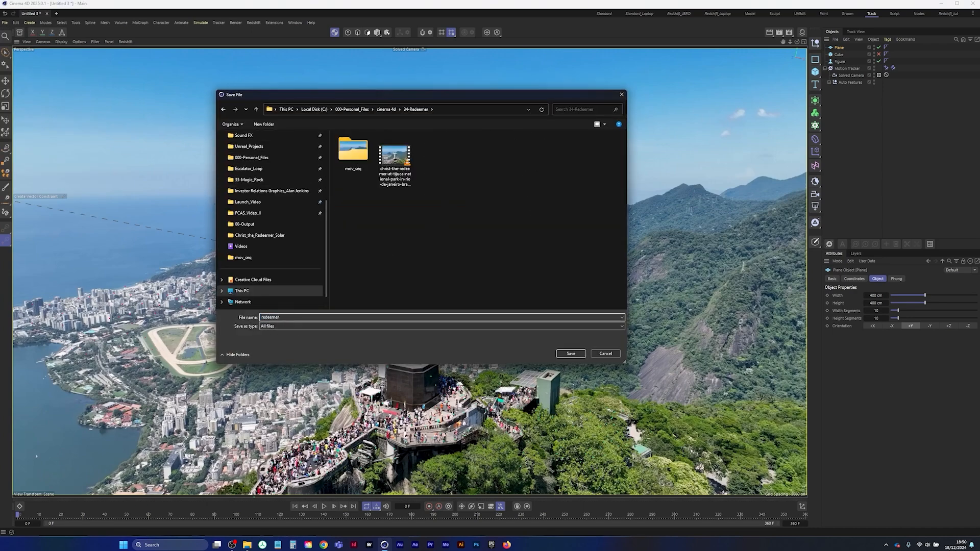
key("Return")
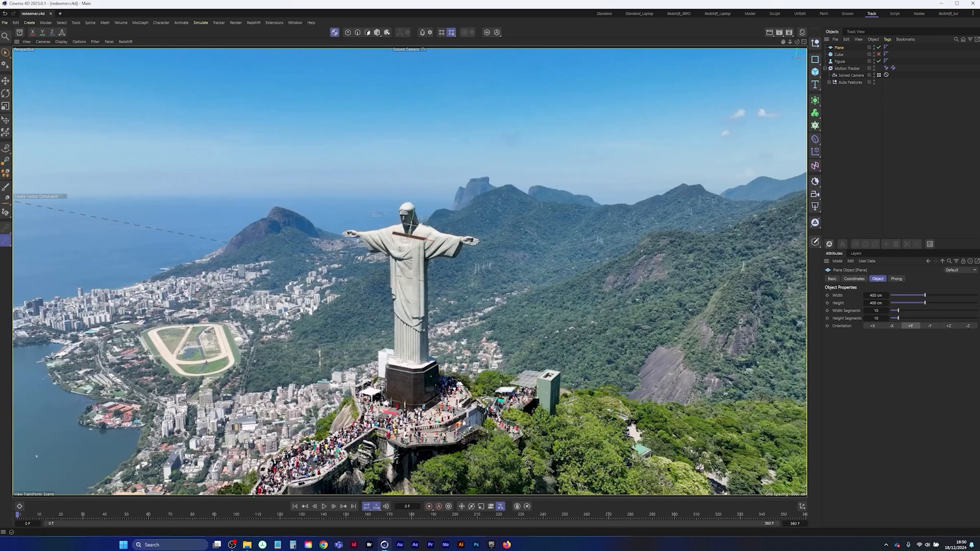
Rename the Plane object as Banner#
left_click(846, 118)
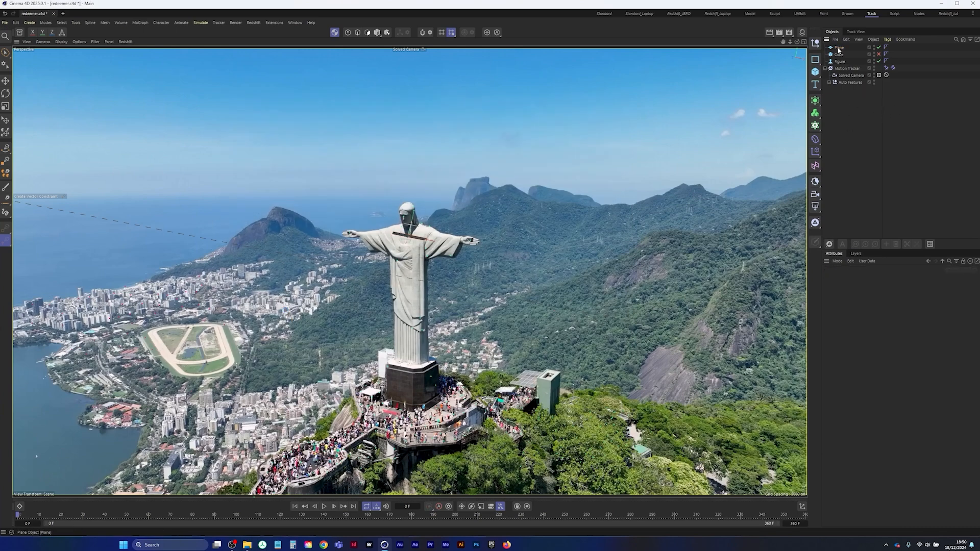
left_click(838, 48)
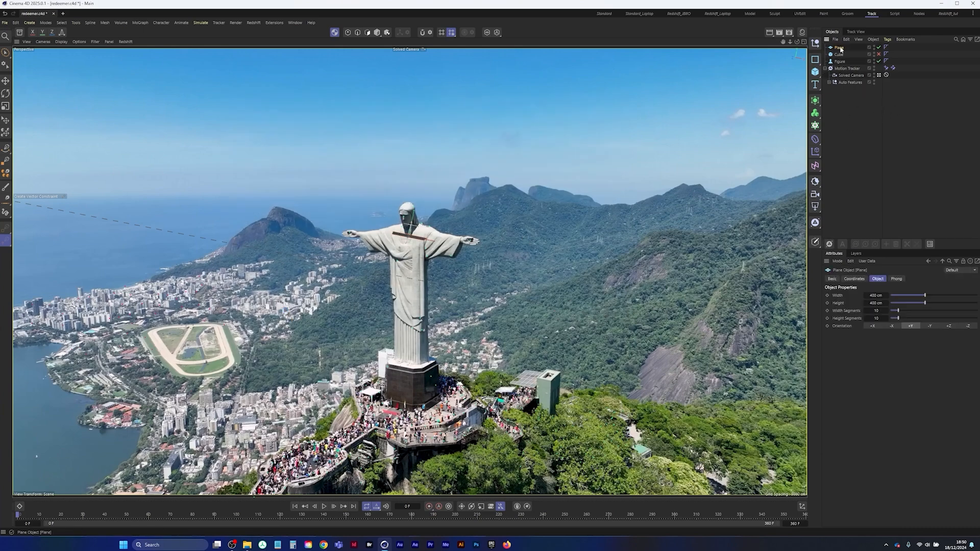
double_click(839, 48)
type("Banner#")
key("Return")
In Model mode, rotate the banner upright to face the camera and stretch its width across the statue's arms
key("r")
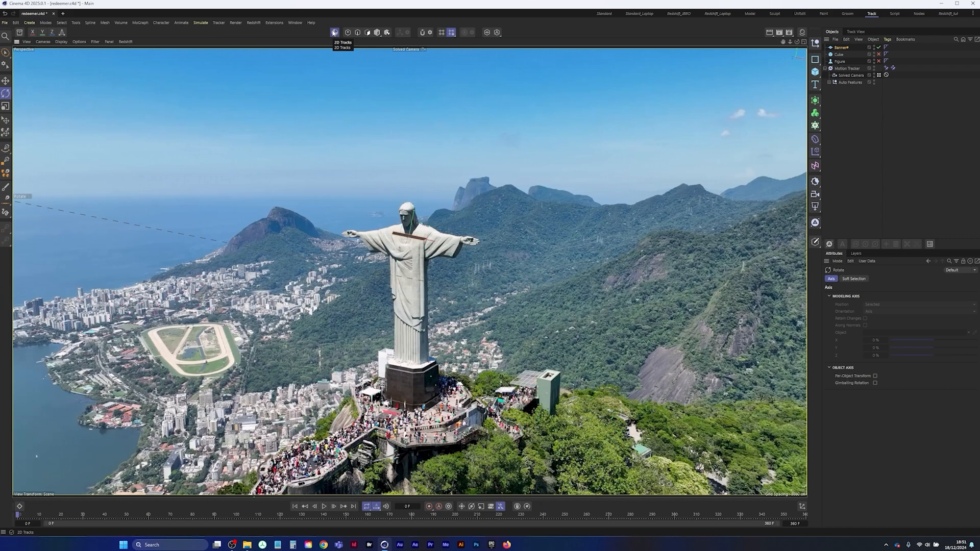
left_click(377, 33)
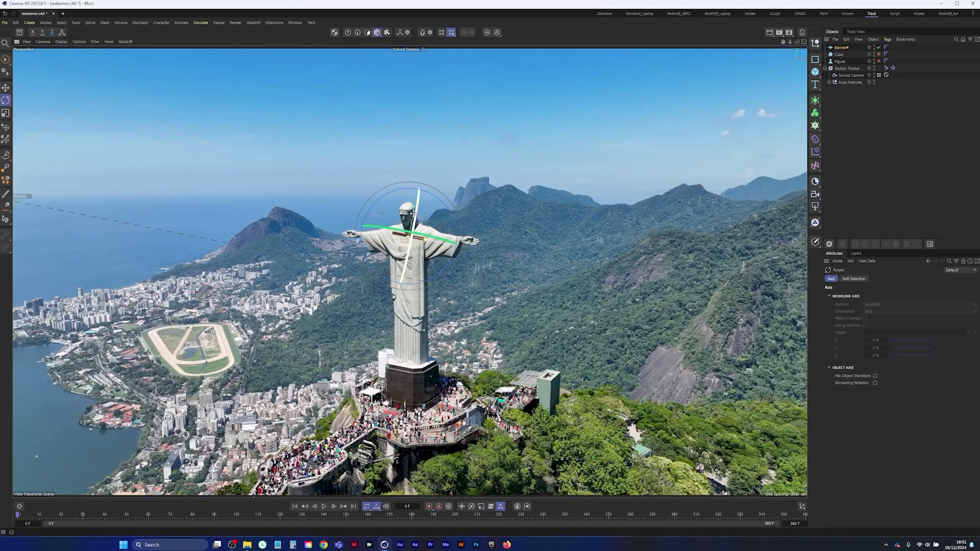
left_click_drag(416, 212, 403, 288)
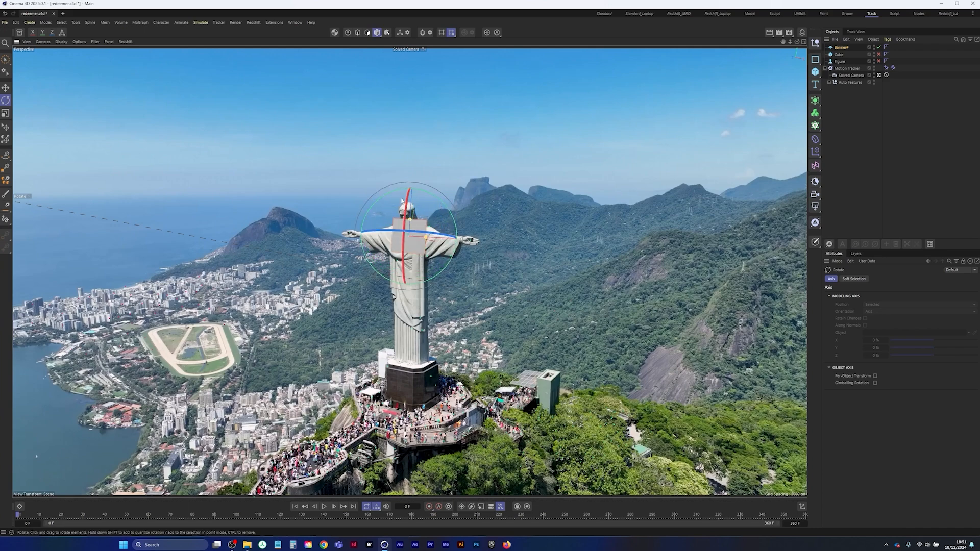
mouse_move(410, 227)
left_mouse_down()
mouse_move(404, 208)
mouse_move(473, 241)
left_mouse_up()
Lower the banner below the statue's arms, make it taller, and widen it slightly past both hands
key("space")
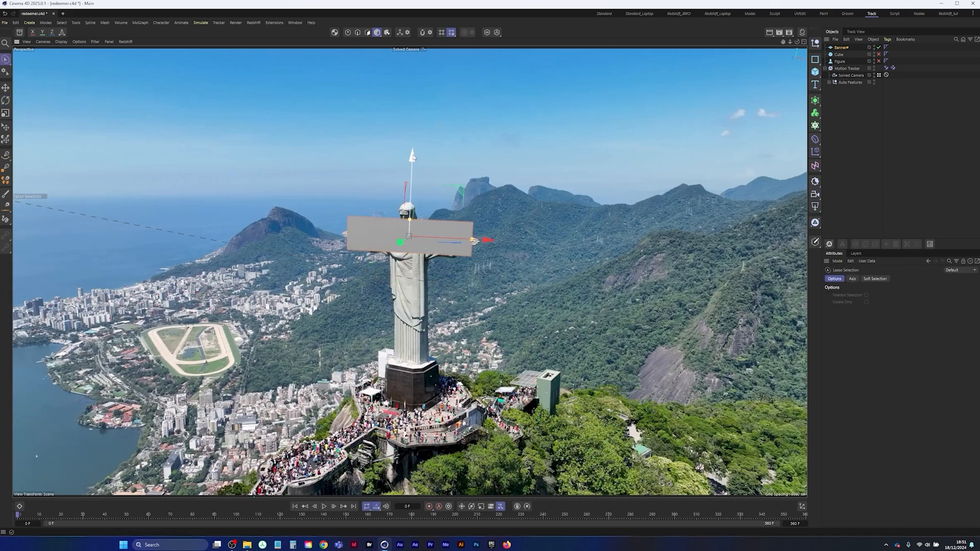
left_click_drag(413, 157, 411, 171)
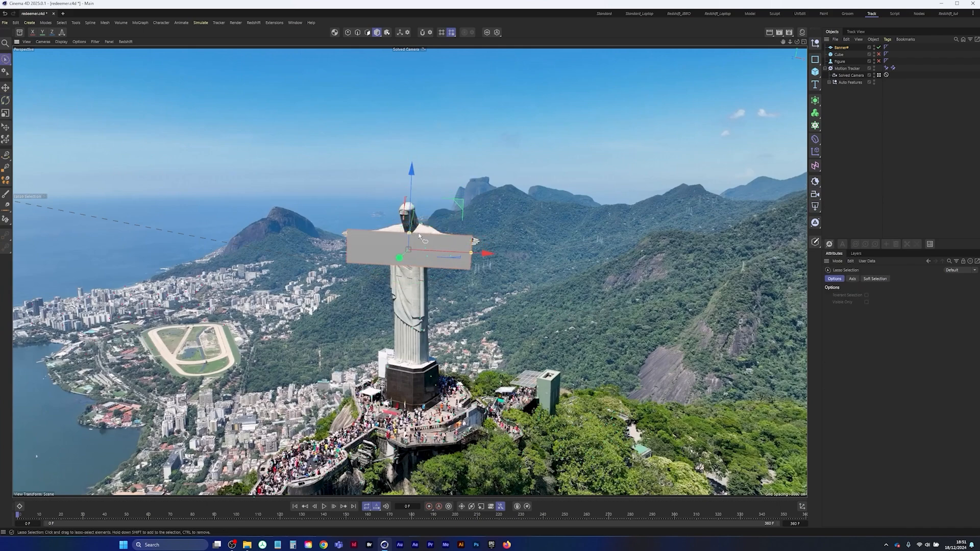
left_click_drag(470, 253, 474, 257)
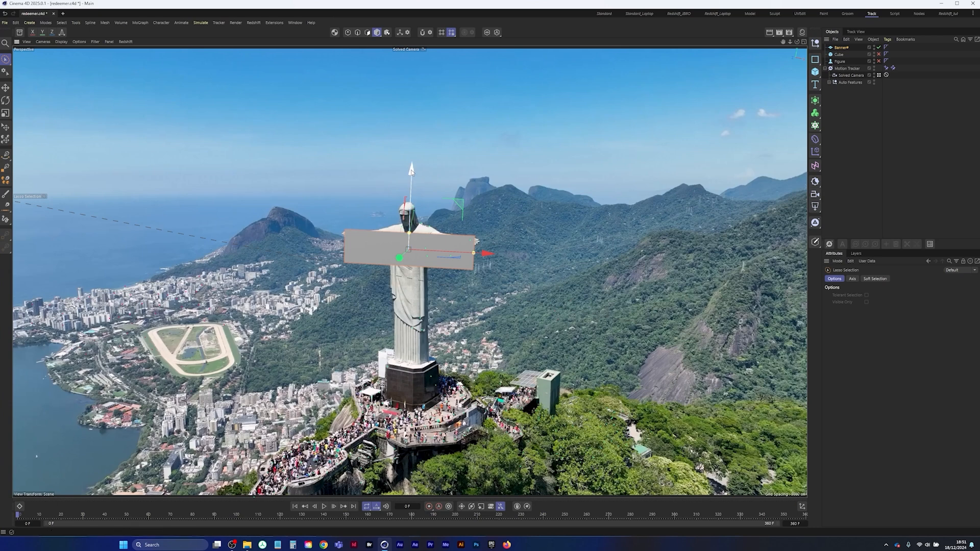
mouse_move(409, 233)
left_mouse_down()
mouse_move(412, 207)
mouse_move(411, 215)
left_mouse_up()
left_click_drag(412, 172, 411, 189)
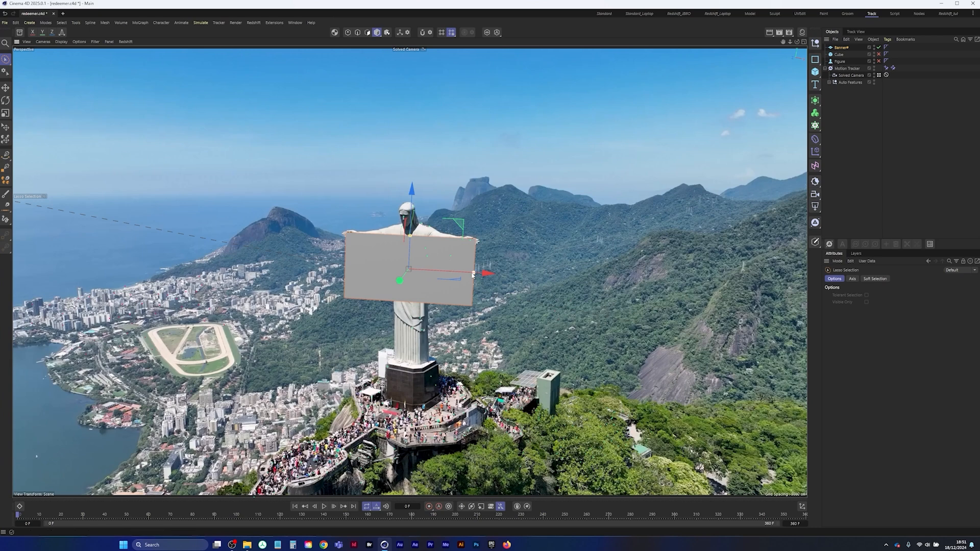
left_click_drag(473, 274, 496, 276)
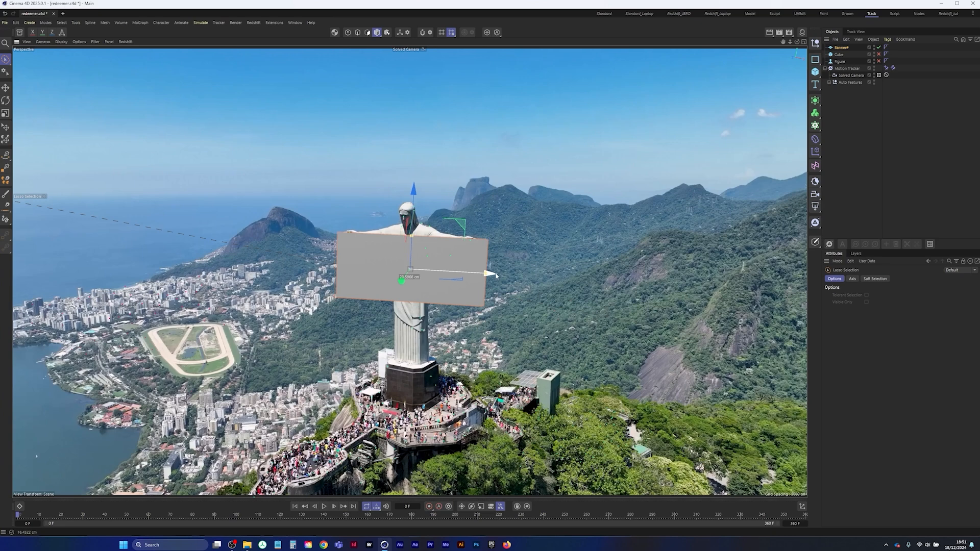
left_click(855, 97)
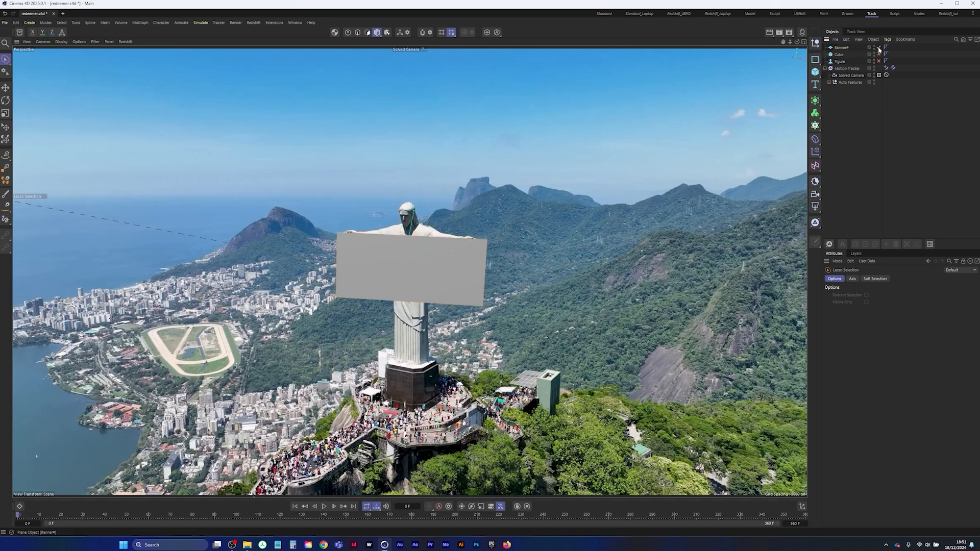
Disable the banner and select one tracked feature on each of the statue's hands
left_click(878, 47)
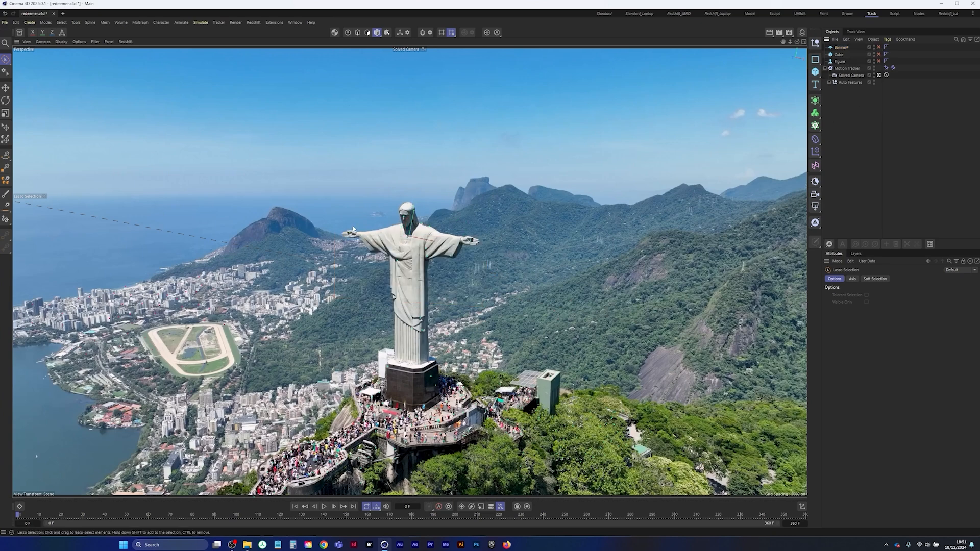
left_click_drag(353, 229, 380, 239)
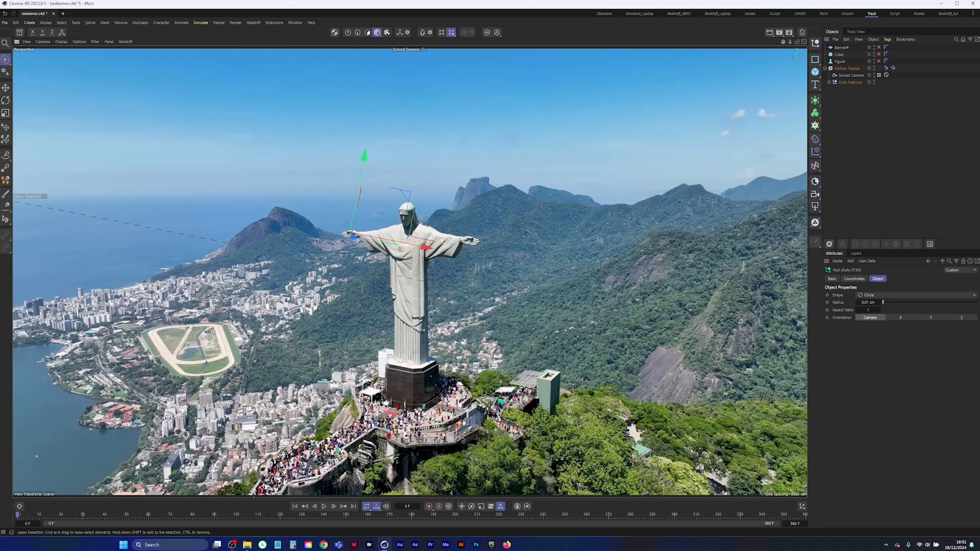
mouse_move(471, 237)
left_mouse_down("shift")
mouse_move(477, 244)
mouse_move(468, 233)
left_mouse_up("shift")
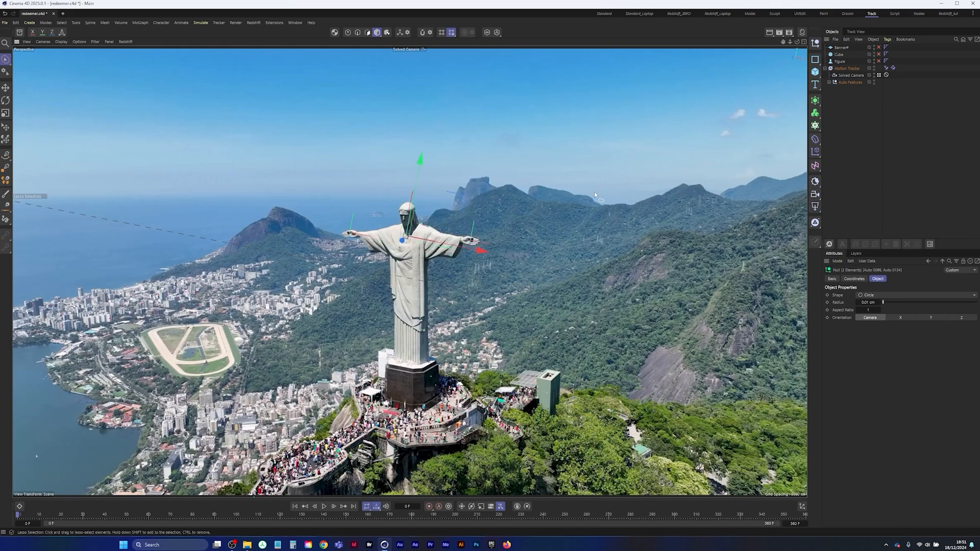
left_click_drag(348, 232, 351, 231)
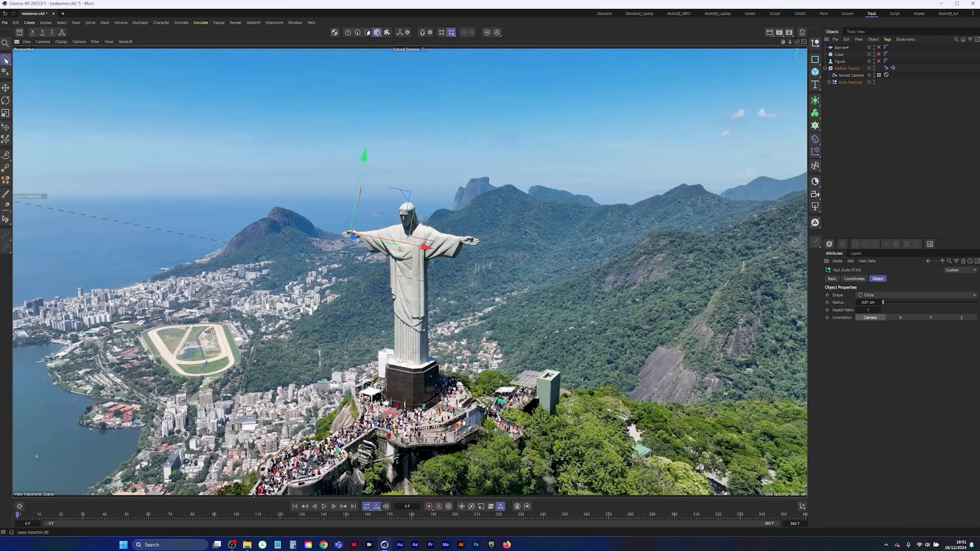
left_click(472, 229, "shift")
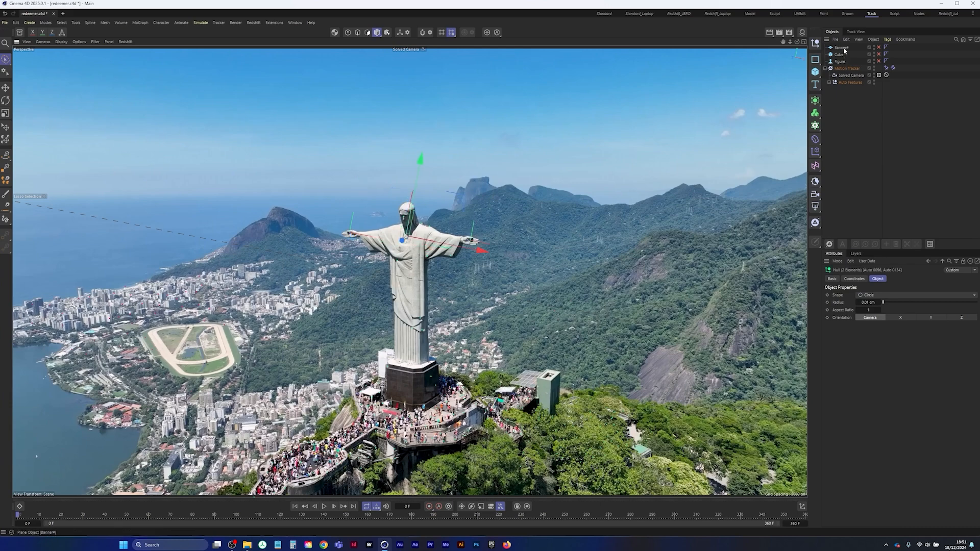
Re-enable the banner and rotate it in the Top view towards the line between the two hand features
left_click(878, 47)
middle_click(565, 198)
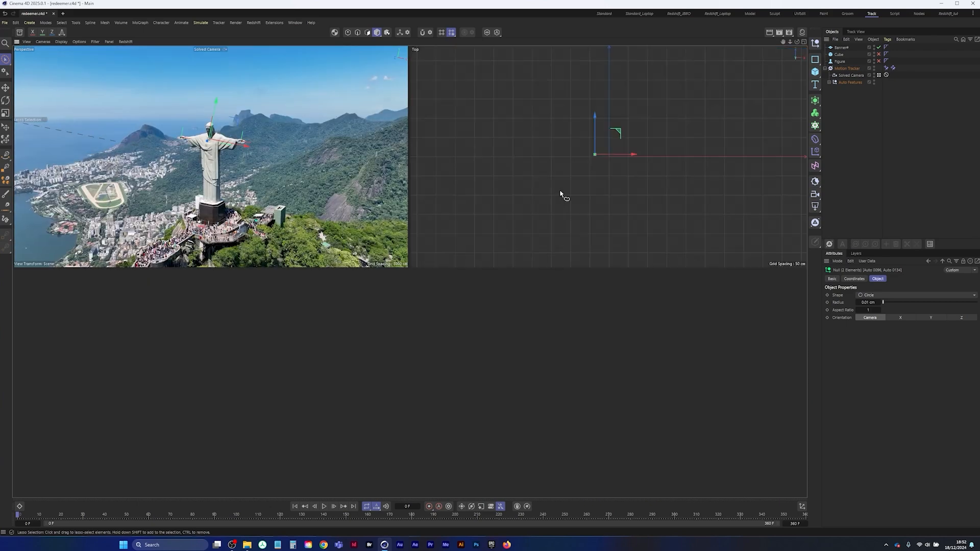
middle_click(565, 188)
scroll(393, 288, "down", 5)
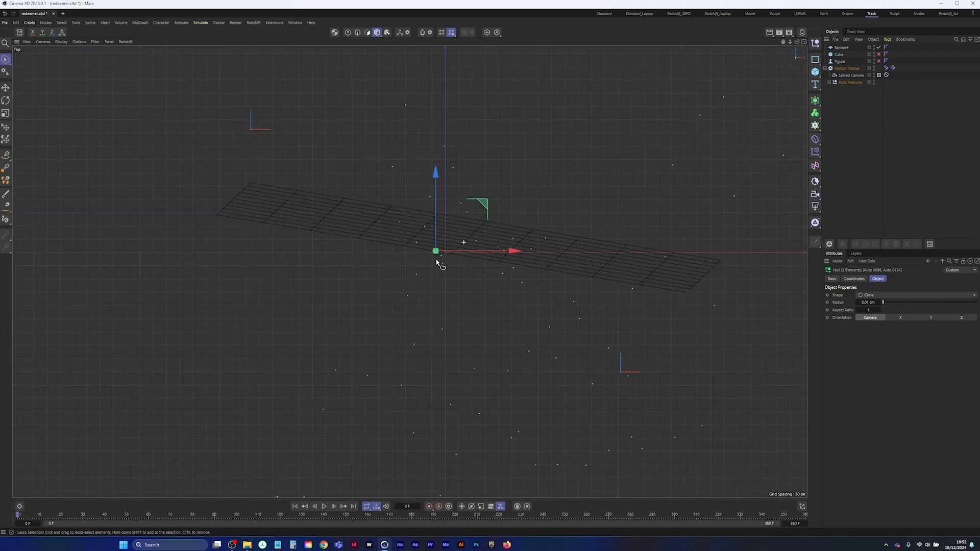
scroll(409, 271, "up", 5)
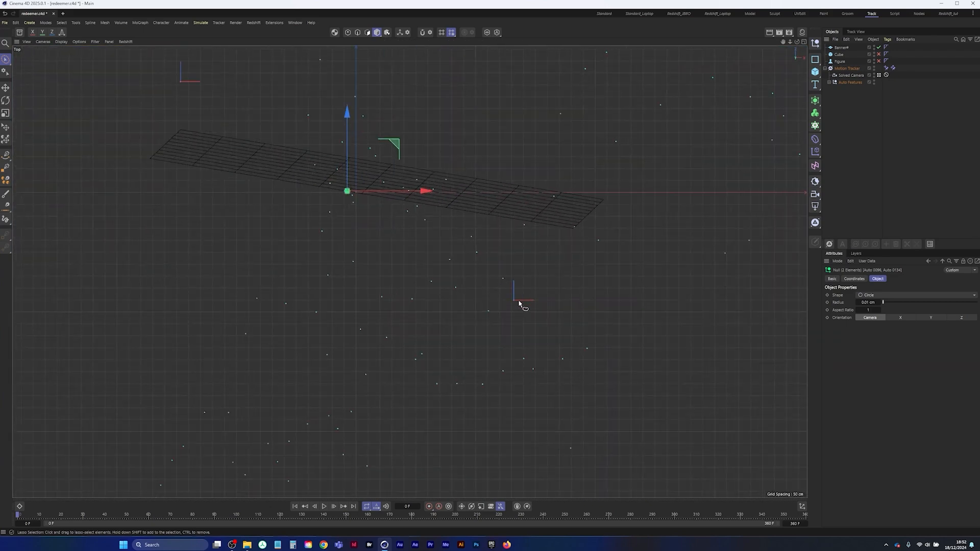
middle_click_drag(394, 247, 422, 301)
left_click(840, 47)
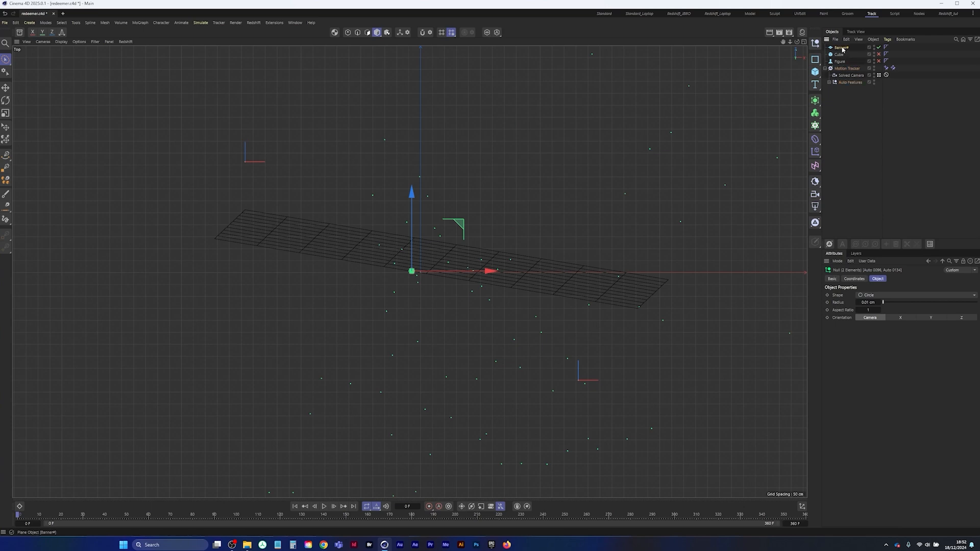
key("r")
left_click_drag(489, 287, 519, 225)
middle_click(519, 225)
middle_click(345, 235)
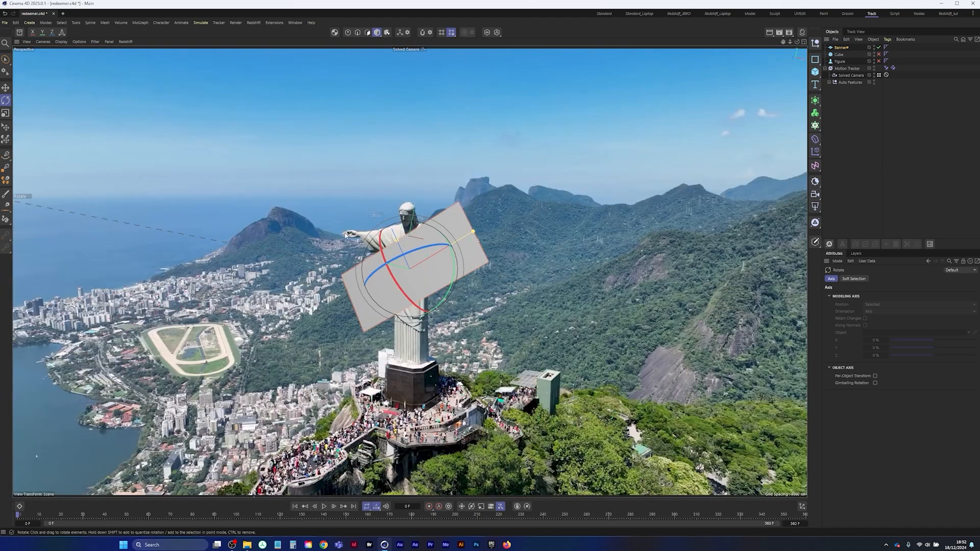
Select the tracked feature on each hand, then shift the banner in the Top view onto the line between them
key("0")
left_click(348, 234)
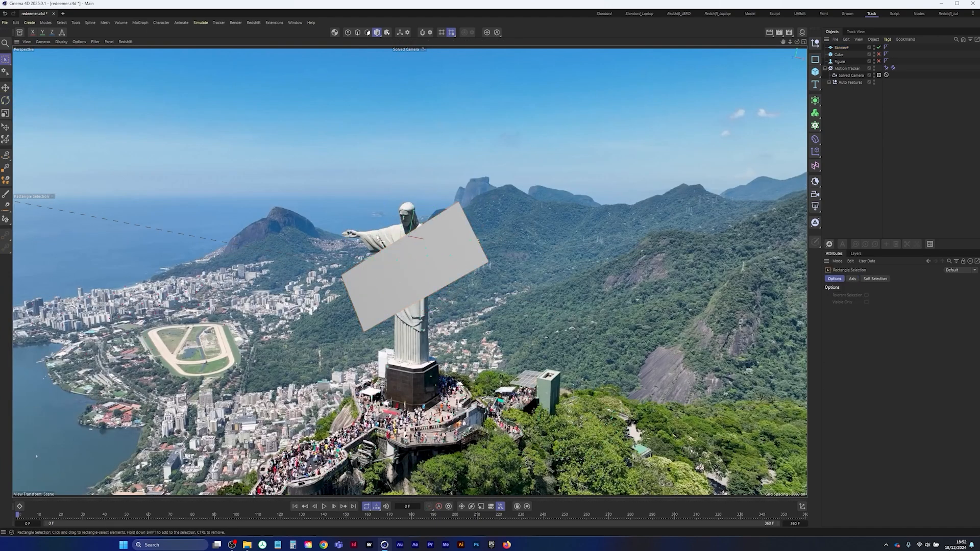
left_click(468, 237, "shift")
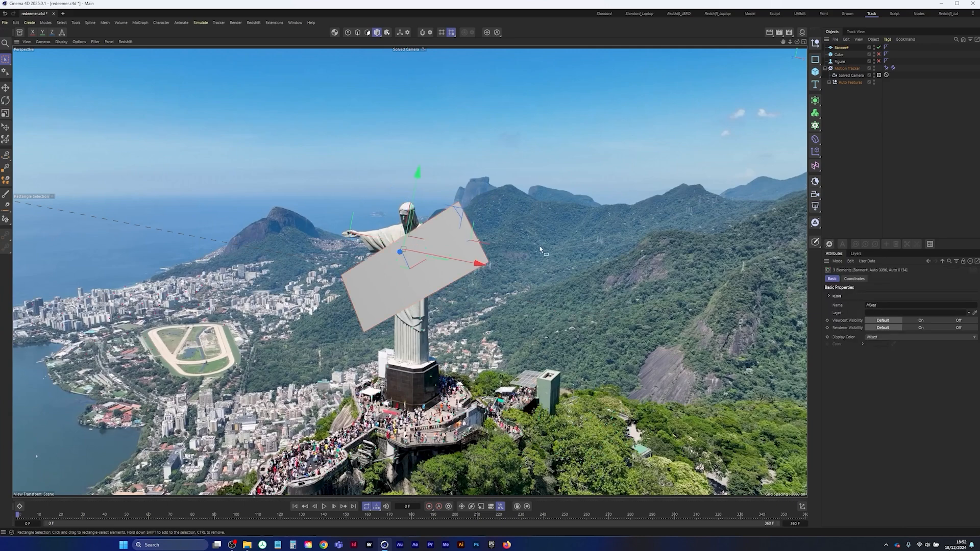
middle_click(594, 228)
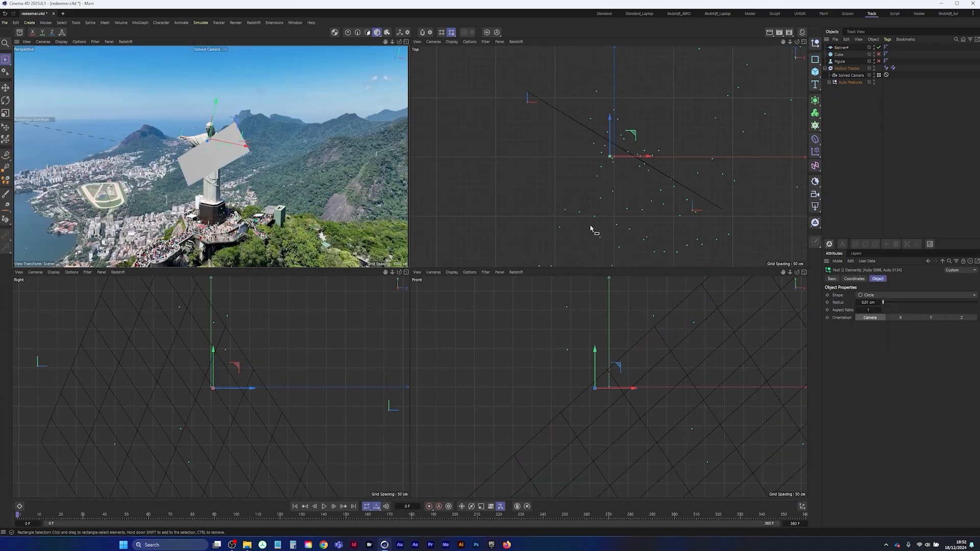
middle_click(594, 208)
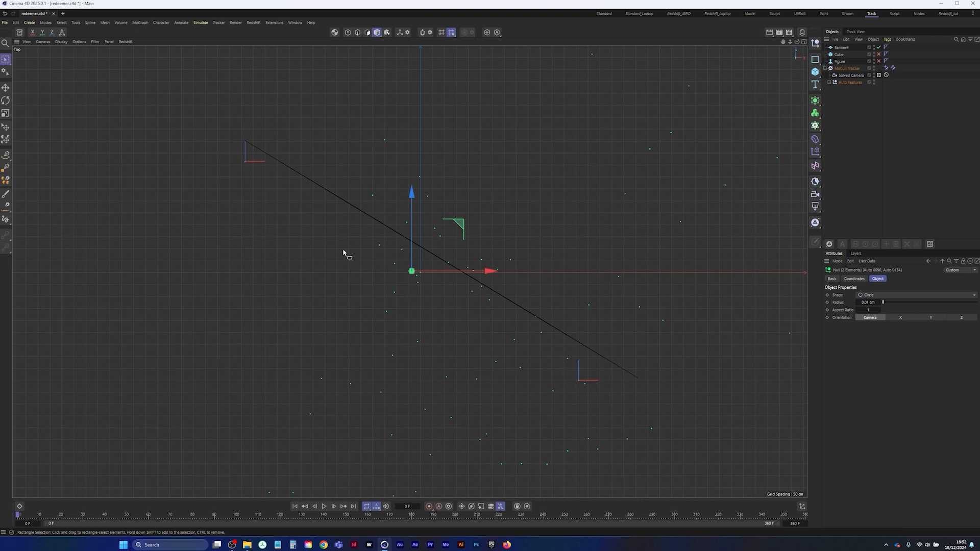
left_click(842, 48)
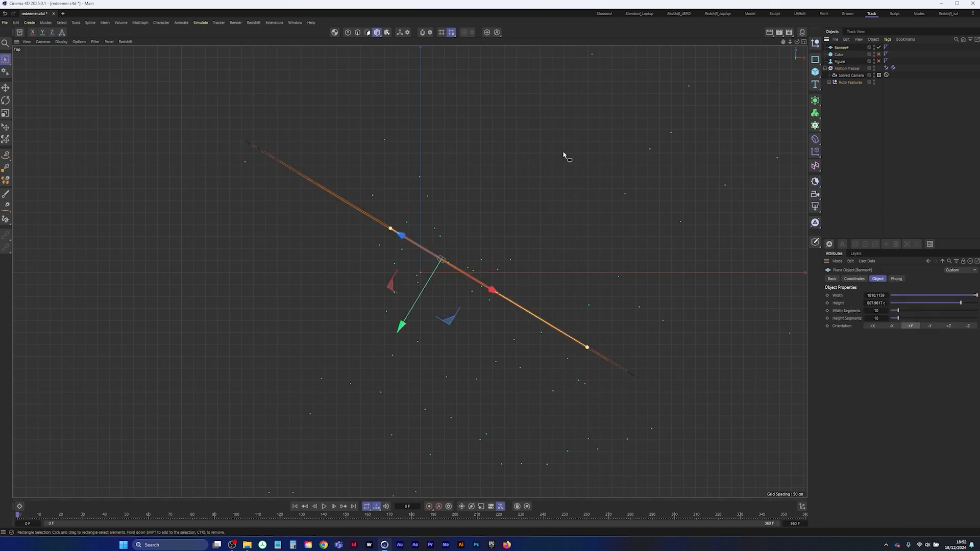
mouse_move(400, 328)
left_mouse_down()
mouse_move(389, 339)
mouse_move(409, 332)
left_mouse_up()
Rotate the banner in the Solved Camera view so it sits level along the statue's outstretched arms
key("r")
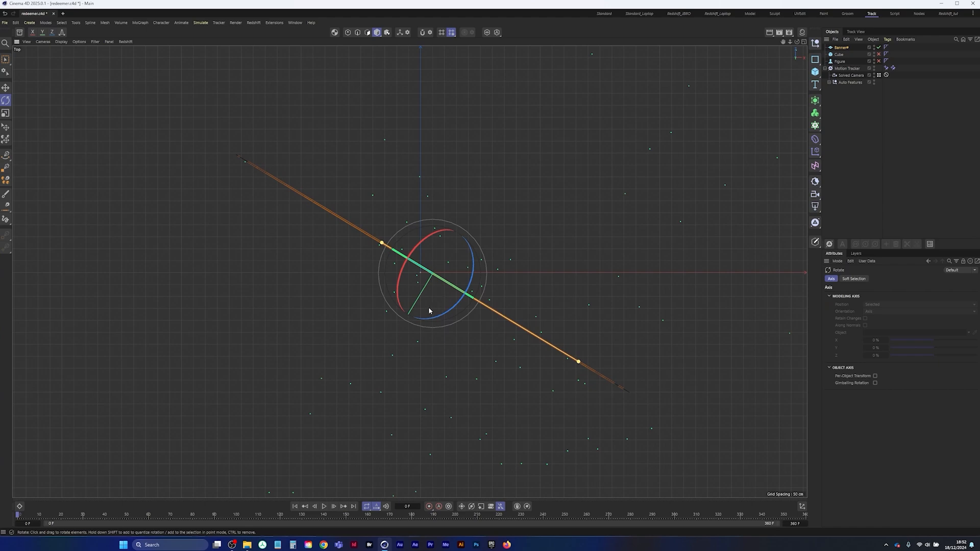
key("F1")
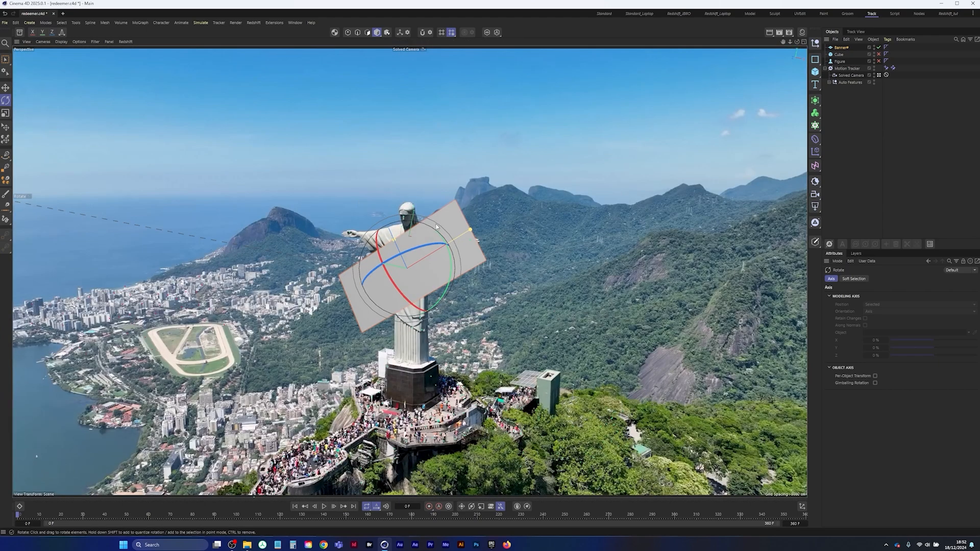
left_click_drag(436, 226, 445, 301)
left_click_drag(390, 237, 387, 247)
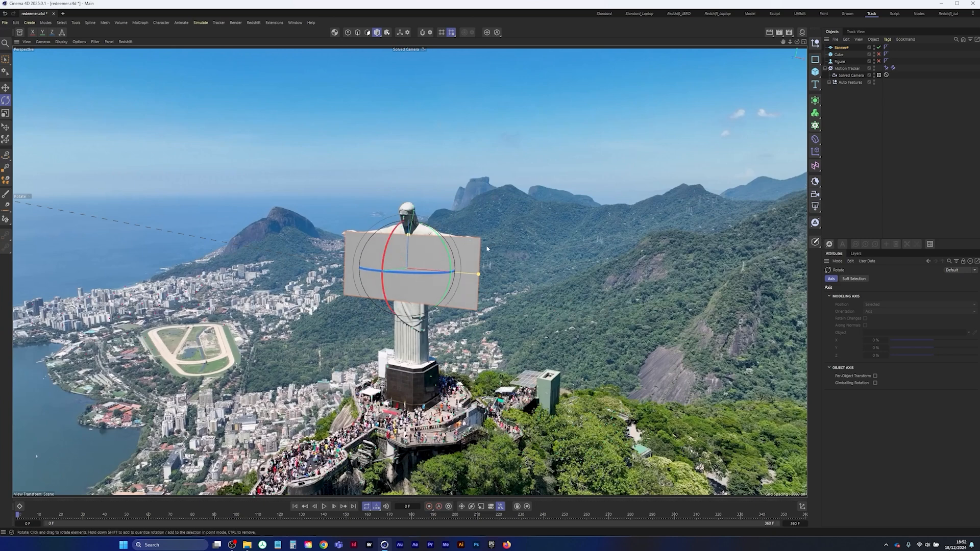
Nudge the banner in line with the hands and widen it to about 2156 cm so it extends past both
key("space")
left_click_drag(452, 221, 450, 224)
key("space")
key("space")
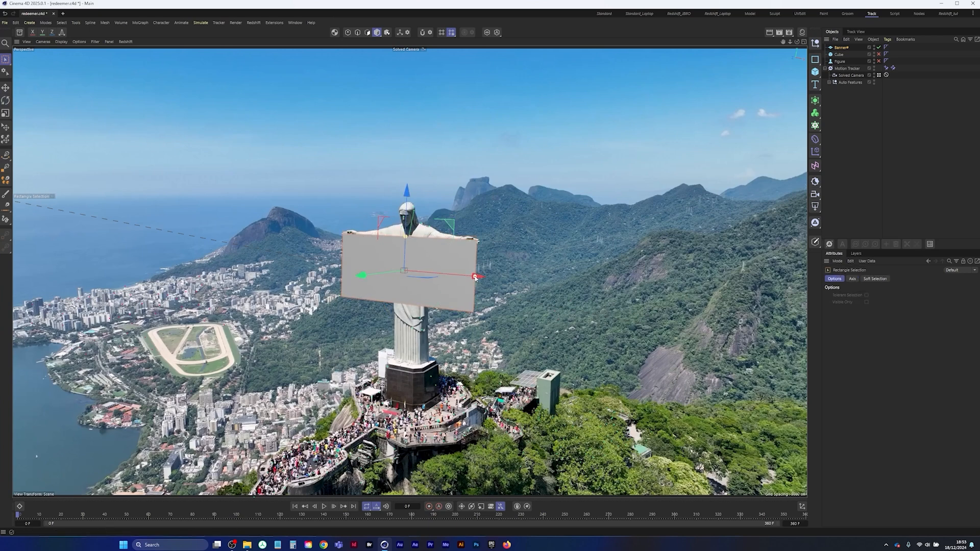
left_click_drag(475, 278, 489, 278)
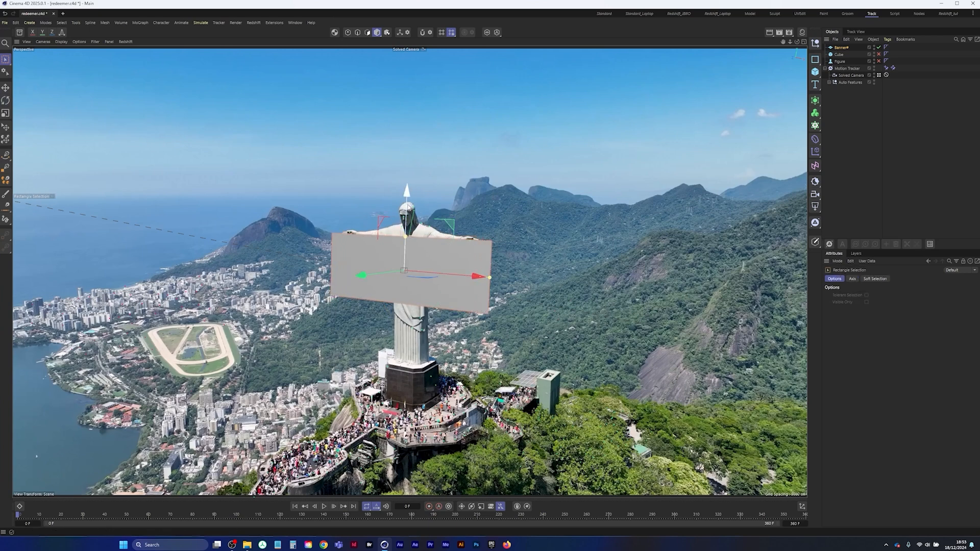
Fine-tune the banner's tilt and height so its upper edge meets both hands, then deselect it
key("r")
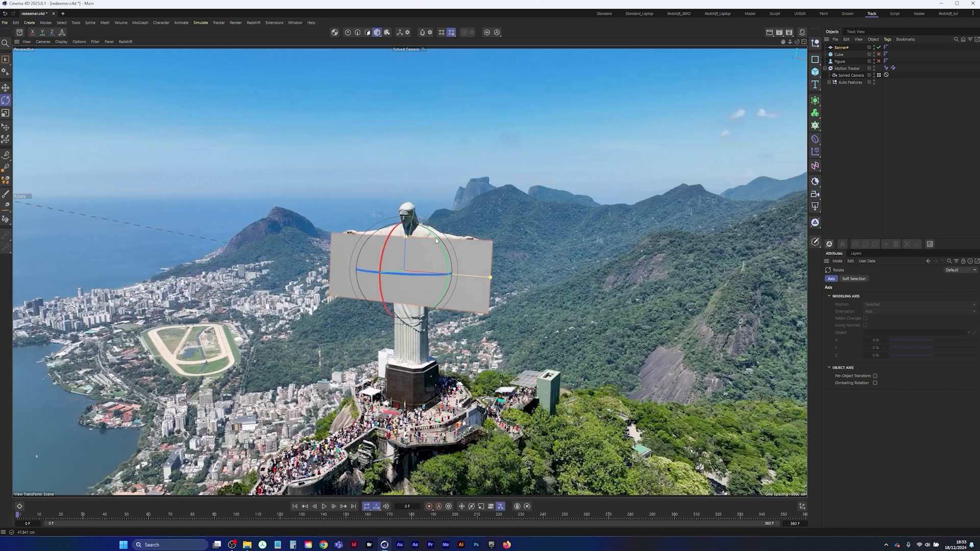
left_click_drag(442, 249, 441, 247)
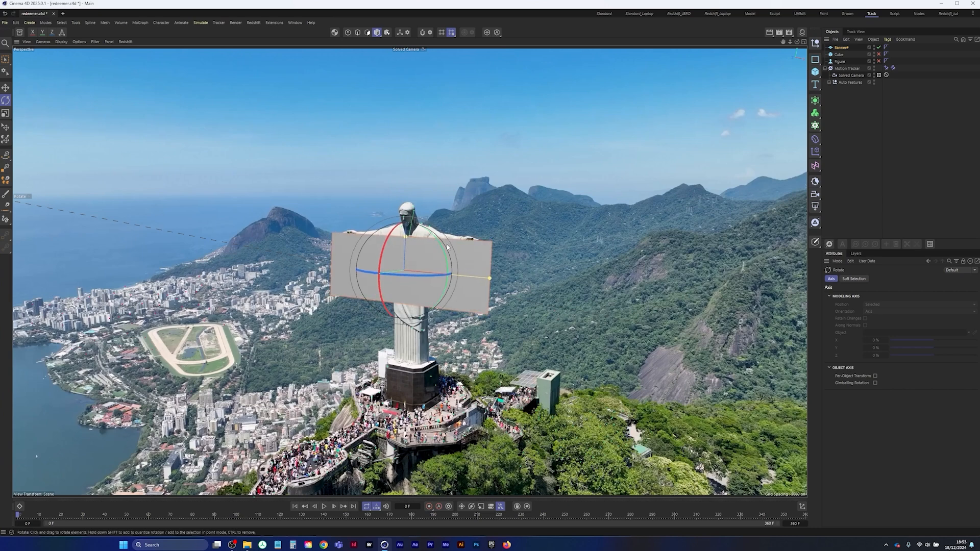
key("0")
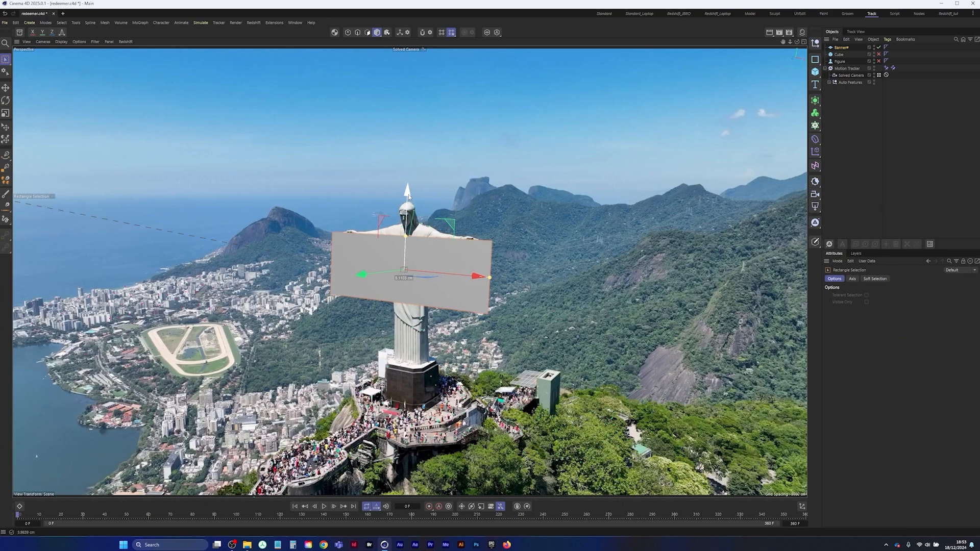
left_click_drag(408, 197, 409, 197)
left_click(836, 145)
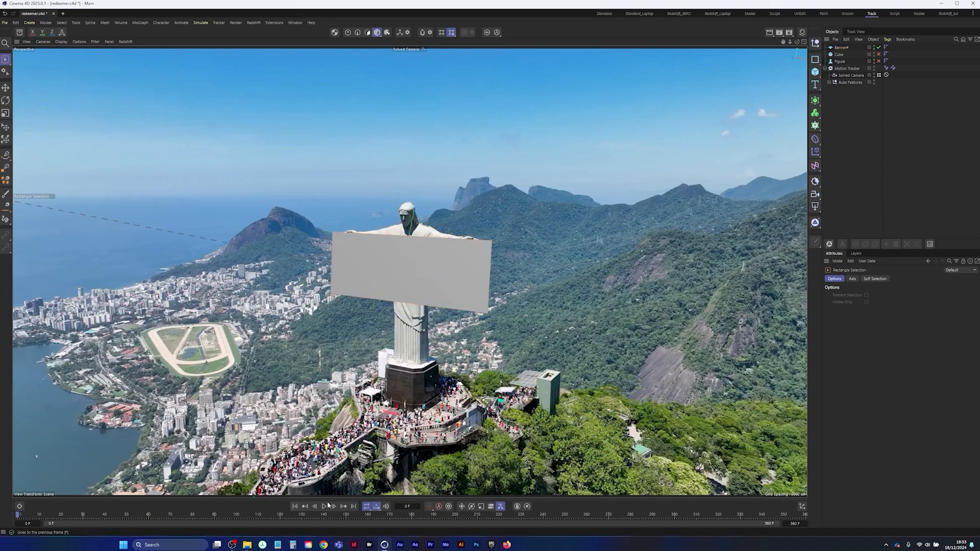
Play the animation to check how the banner tracks with the statue, then return to frame 0
left_click(325, 506)
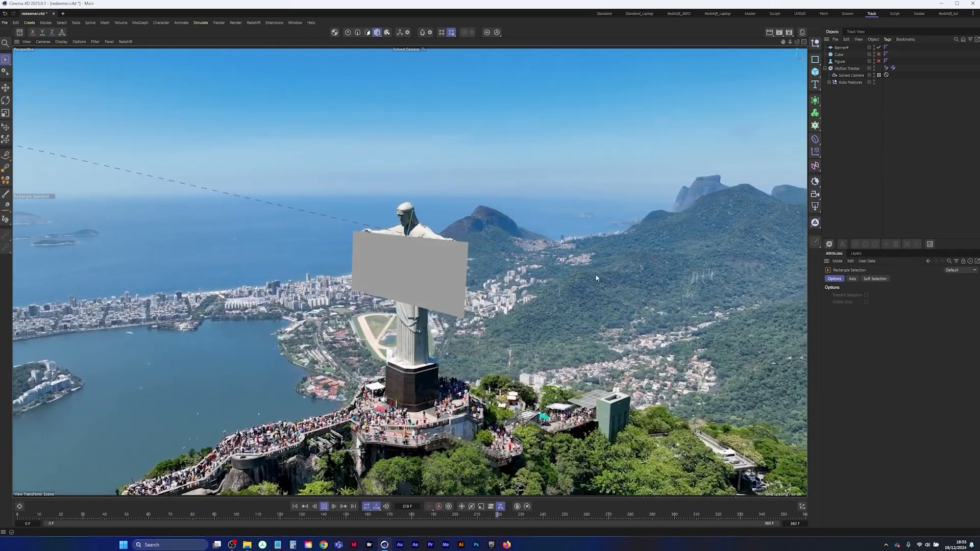
left_click(324, 507)
left_click(295, 507)
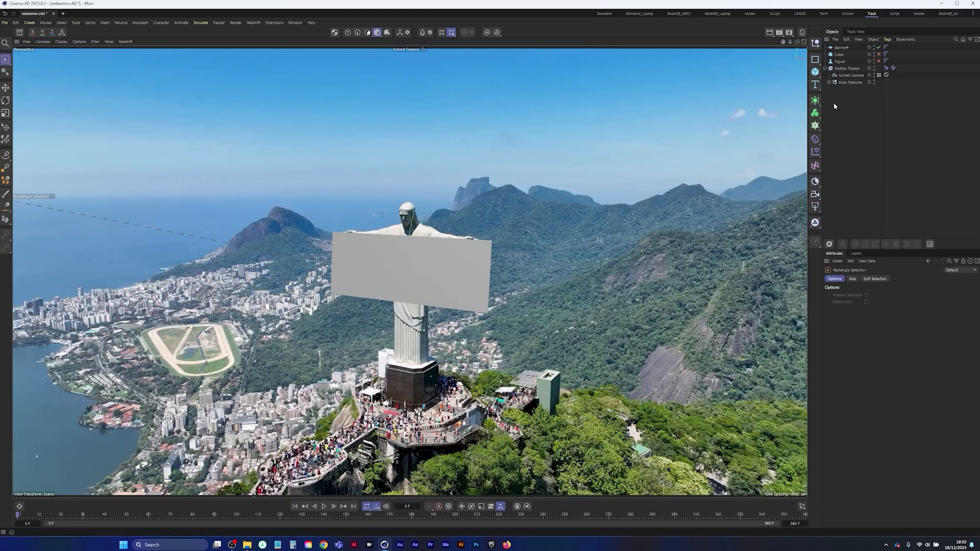
Duplicate the banner plane and keep the original hidden and disabled as a backup
left_click(841, 47)
left_click_drag(844, 51, 848, 55, "ctrl")
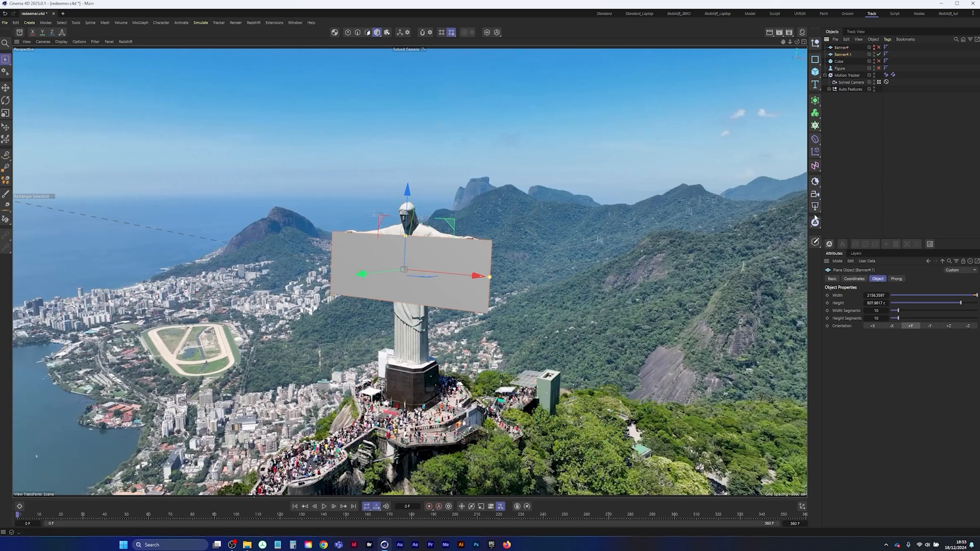
Display shading with mesh lines and set the banner copy to 67 width segments and 24 height segments
key("n")
key("b")
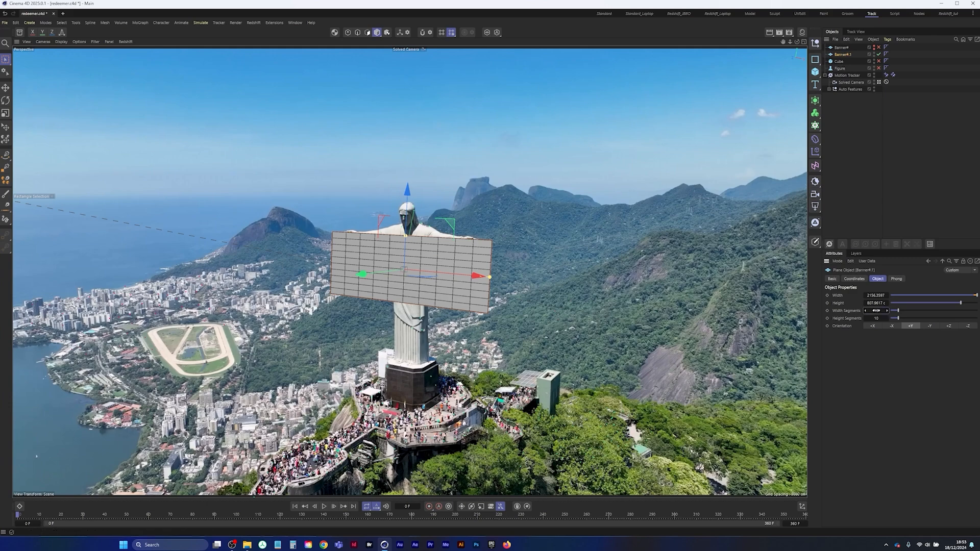
left_click_drag(876, 310, 887, 310)
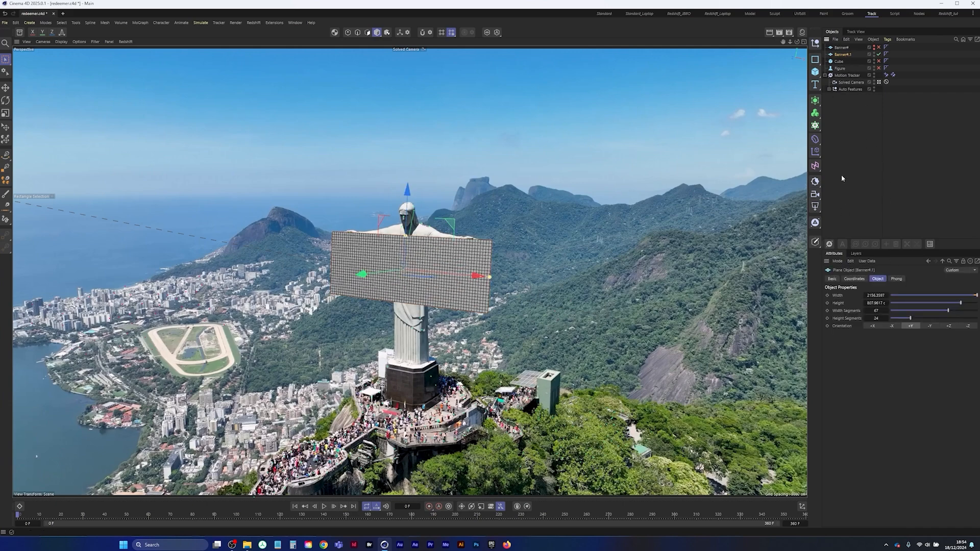
left_click(842, 48)
key("Delete")
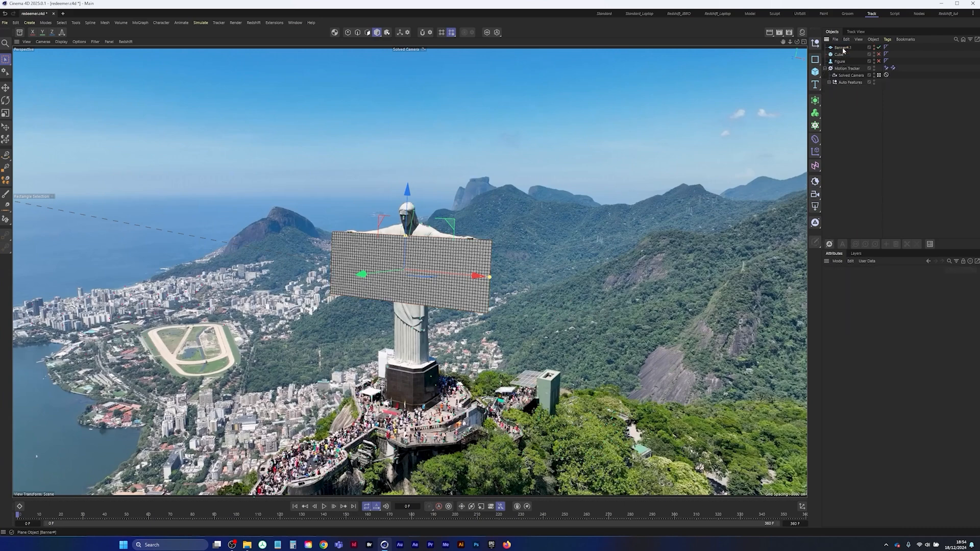
left_click_drag(842, 44, 843, 45, "ctrl")
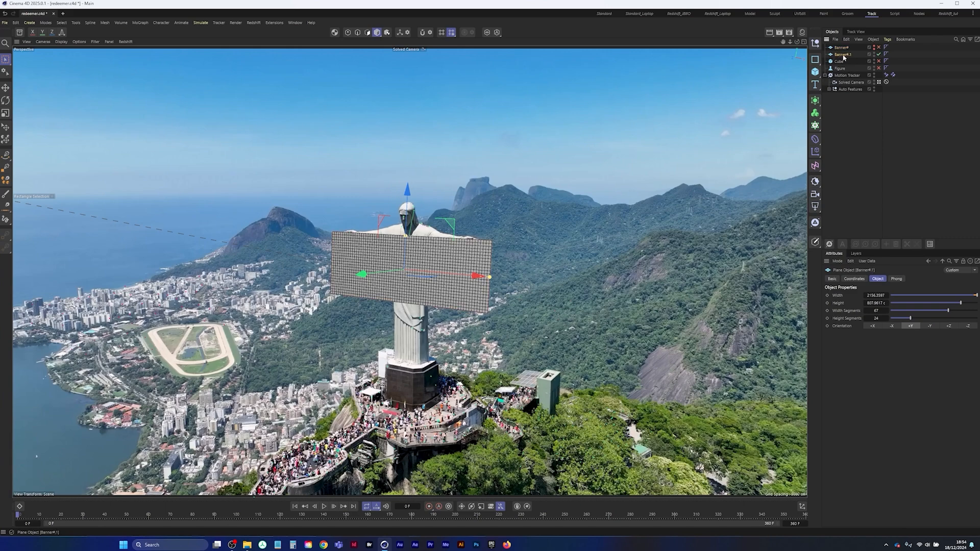
Make the banner copy editable and apply a Cloth simulation tag to it
key("c")
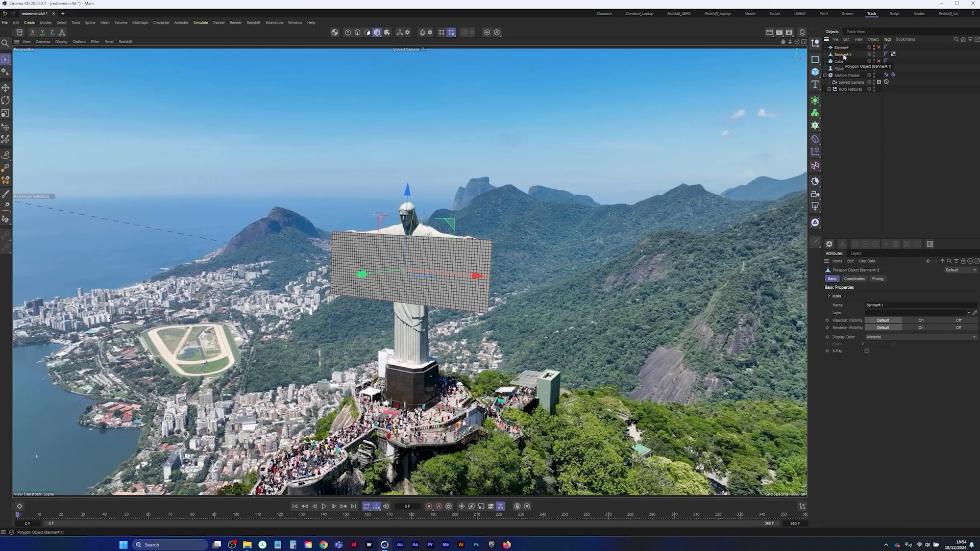
right_click(843, 57)
mouse_move(898, 156)
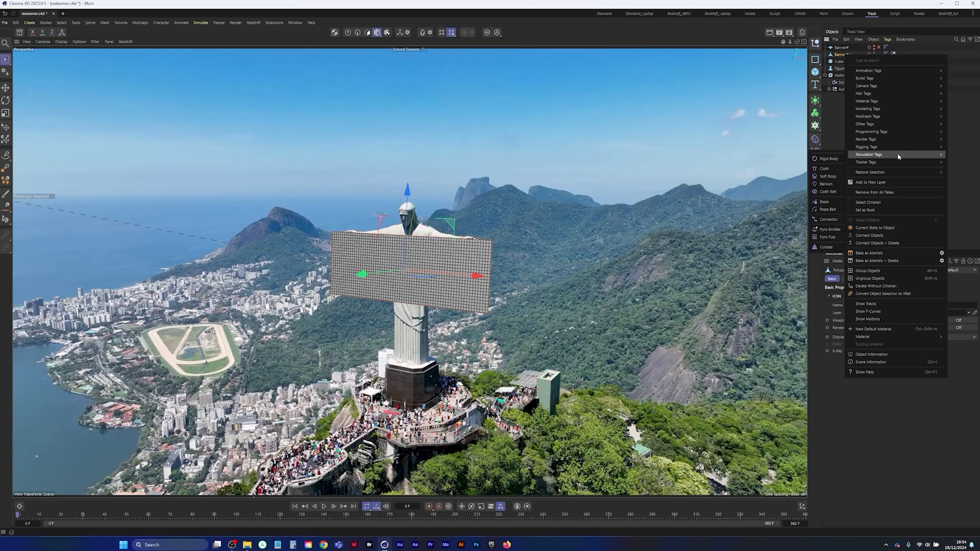
left_click(825, 168)
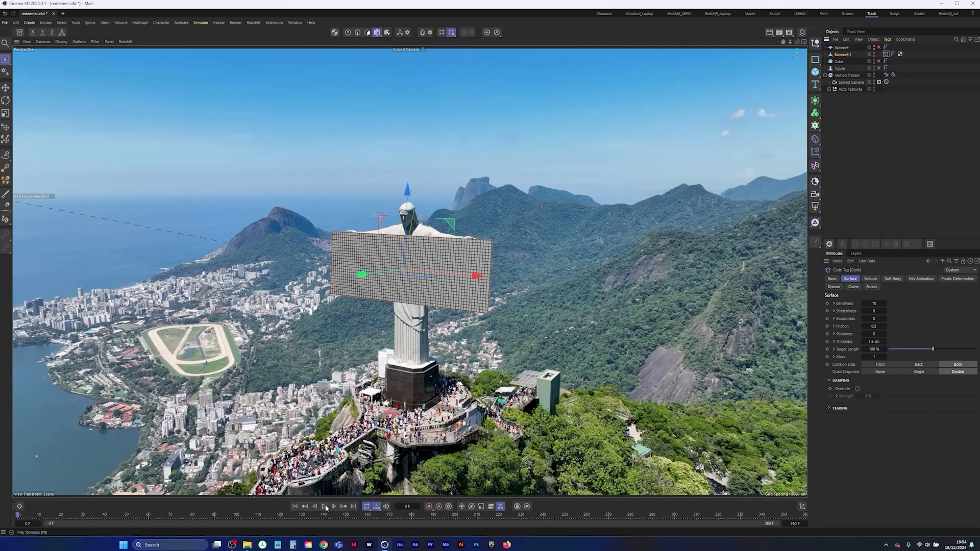
Save the project, play the cloth simulation on the unpinned banner, and return to frame 0
left_click(4, 23)
left_click(21, 109)
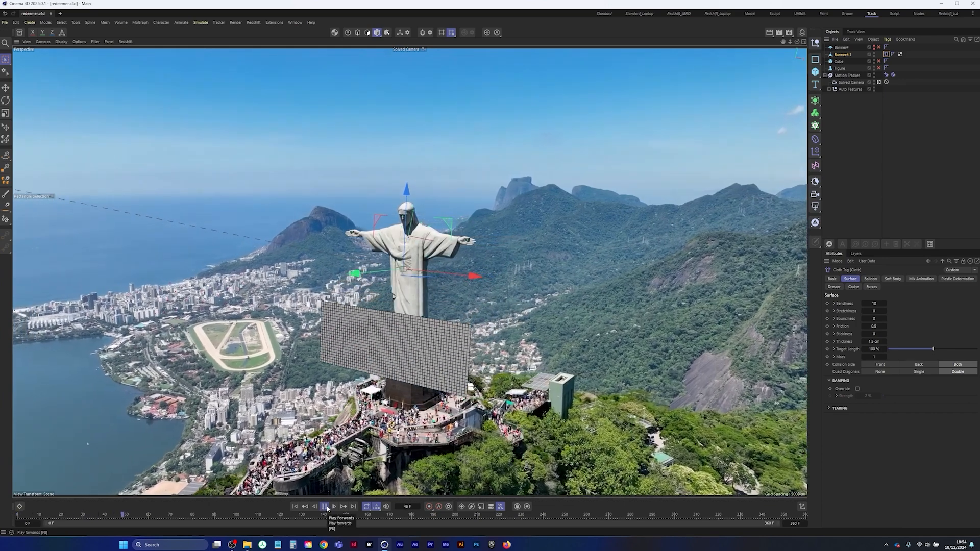
left_click(324, 506)
left_click(295, 506)
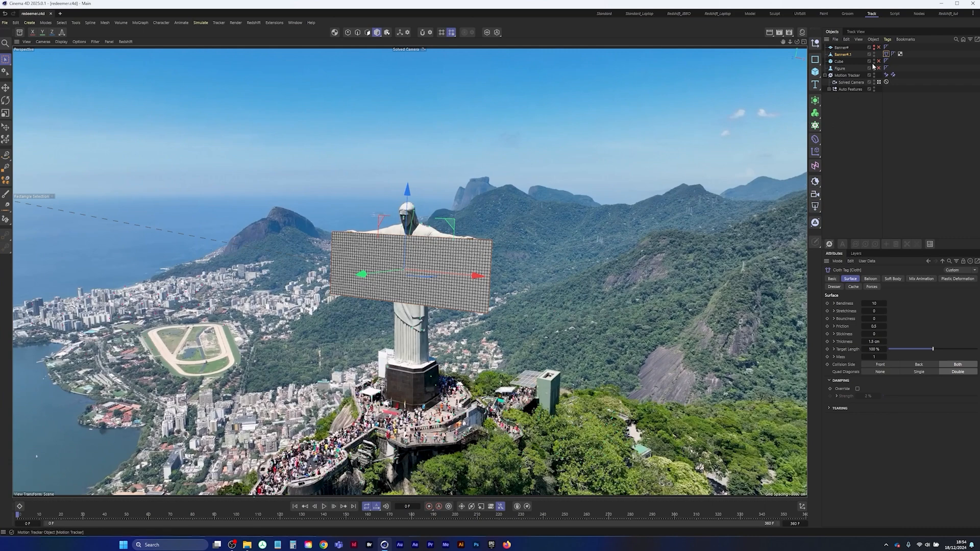
In Points mode, use Lasso Selection to select the banner's upper-edge points around both of the statue's hands
left_click(886, 55)
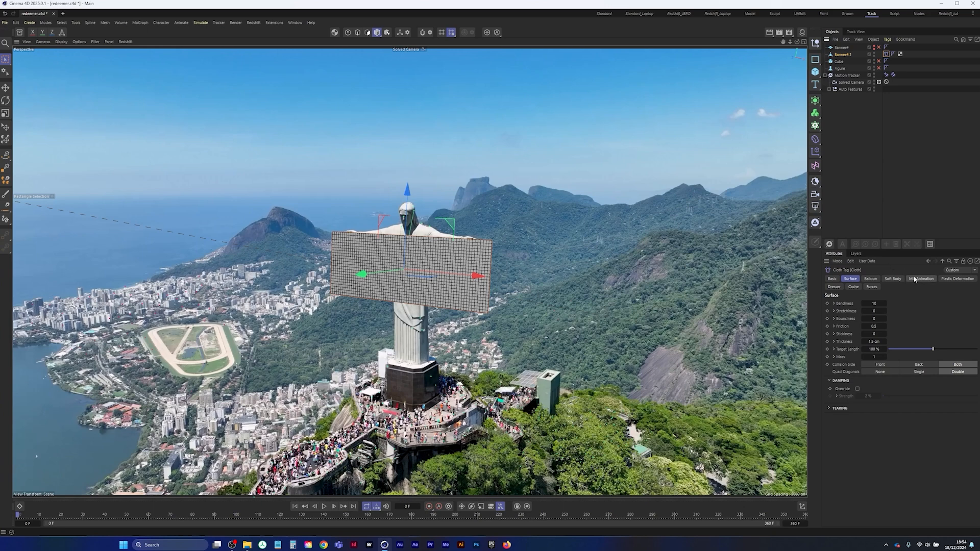
left_click(834, 288)
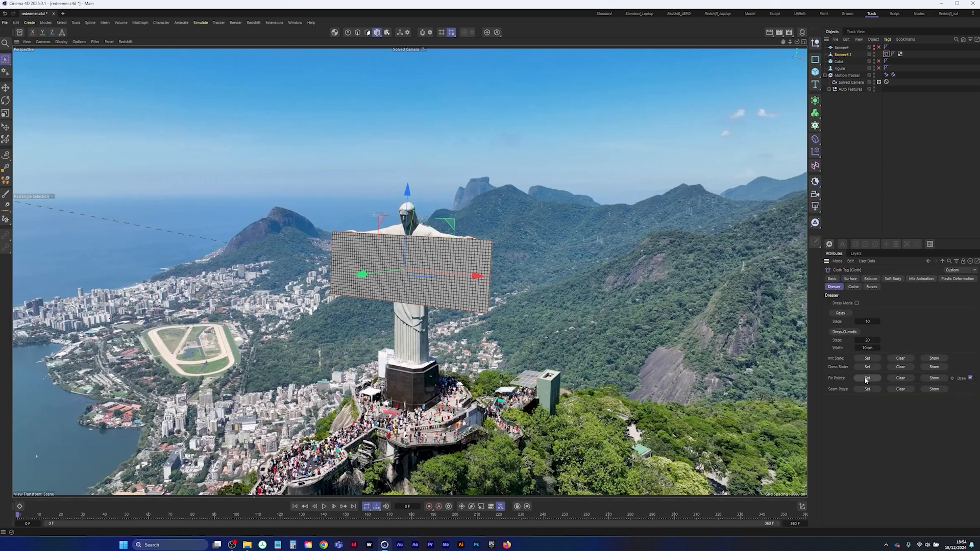
left_click(5, 59)
left_click(44, 96)
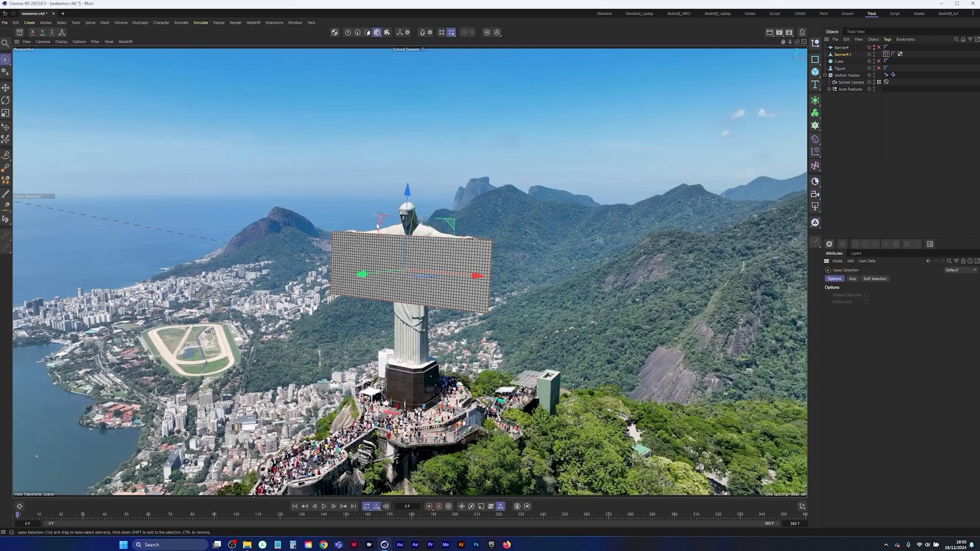
left_click(348, 32)
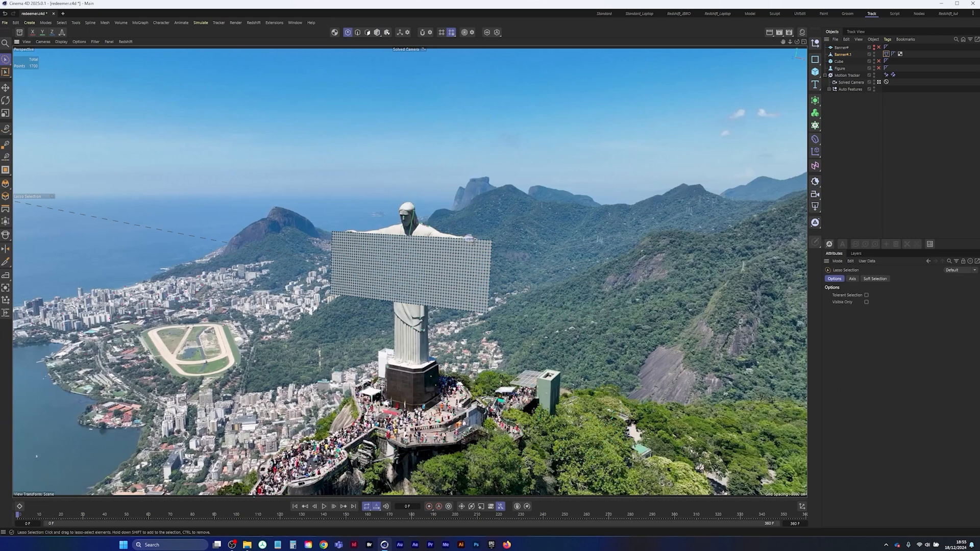
left_click_drag(470, 239, 468, 240)
left_click_drag(470, 238, 487, 238)
left_click_drag(347, 230, 358, 238, "shift")
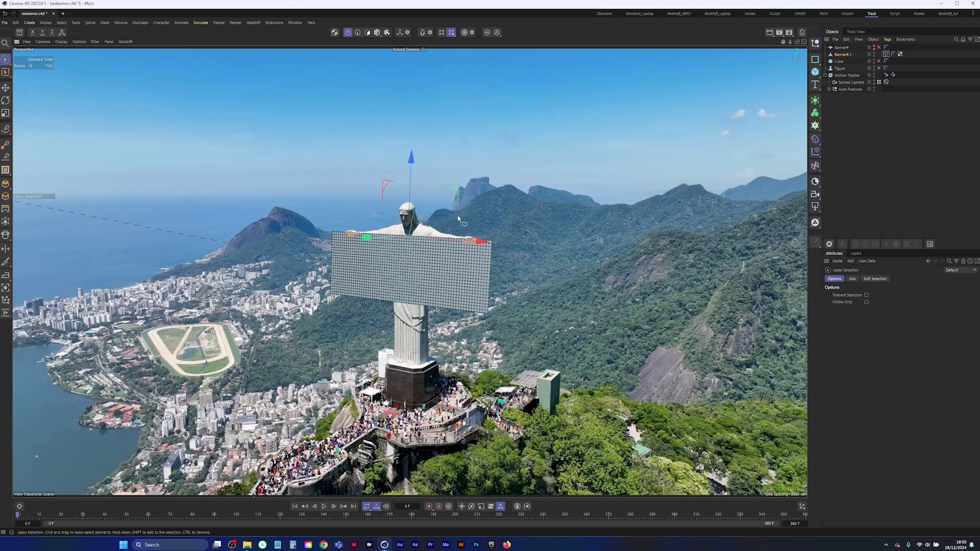
Set the selected points as Fix Points in the cloth tag's Dresser settings, then deselect the banner
left_click(886, 54)
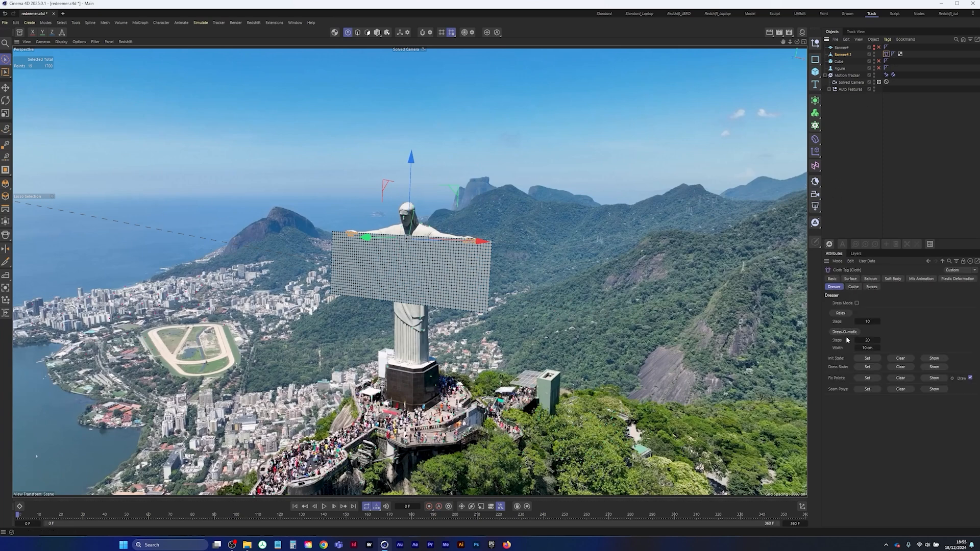
left_click(865, 378)
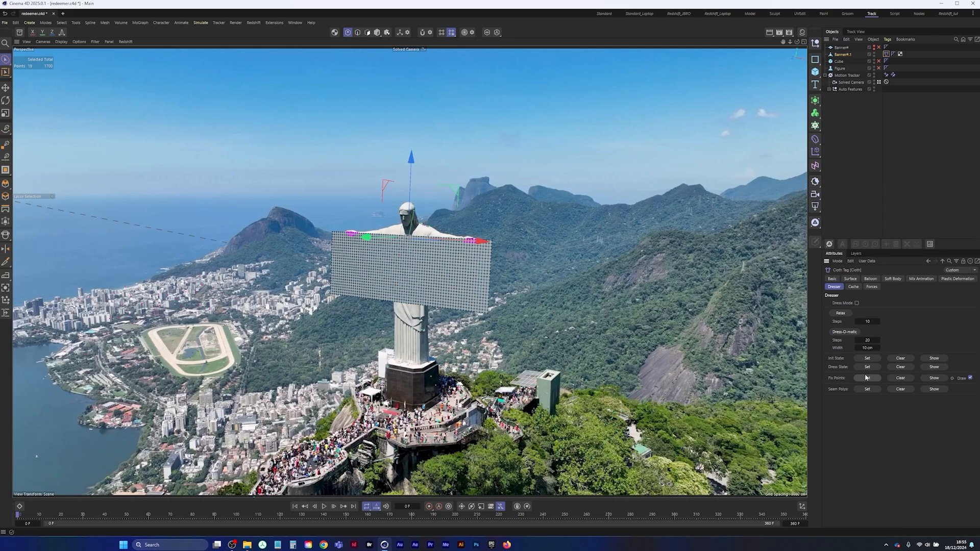
left_click(862, 143)
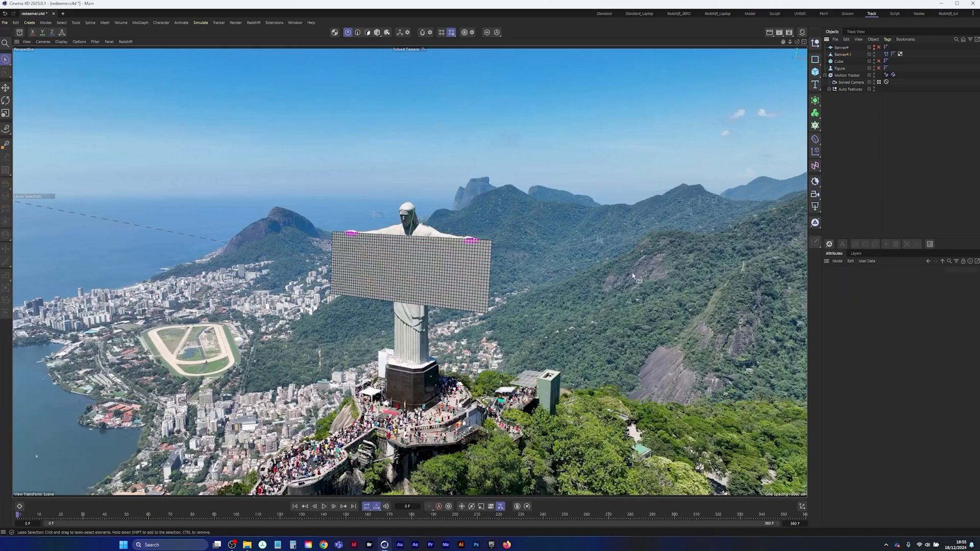
Play the simulation to check how the pinned banner hangs from the hands, then return to frame 0
left_click(333, 505)
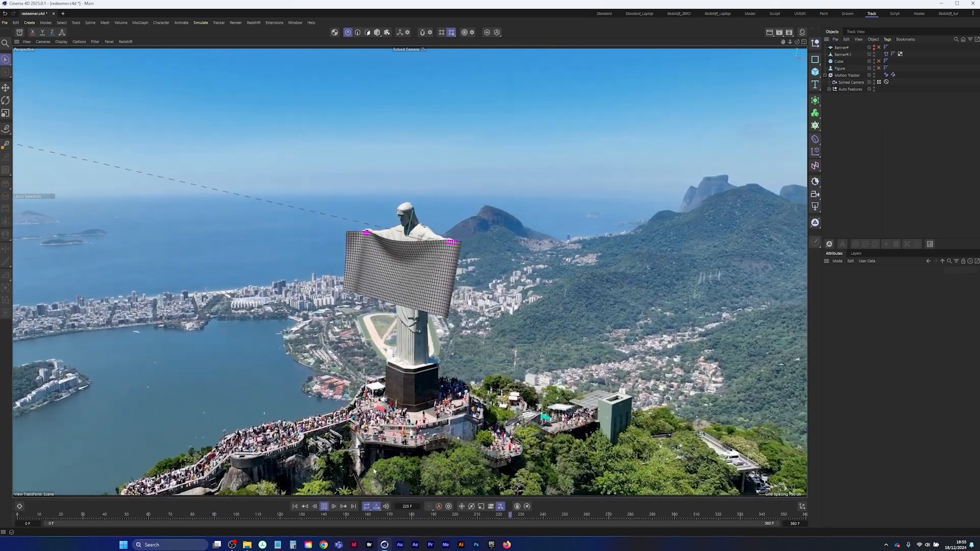
left_click(325, 506)
left_click(294, 506)
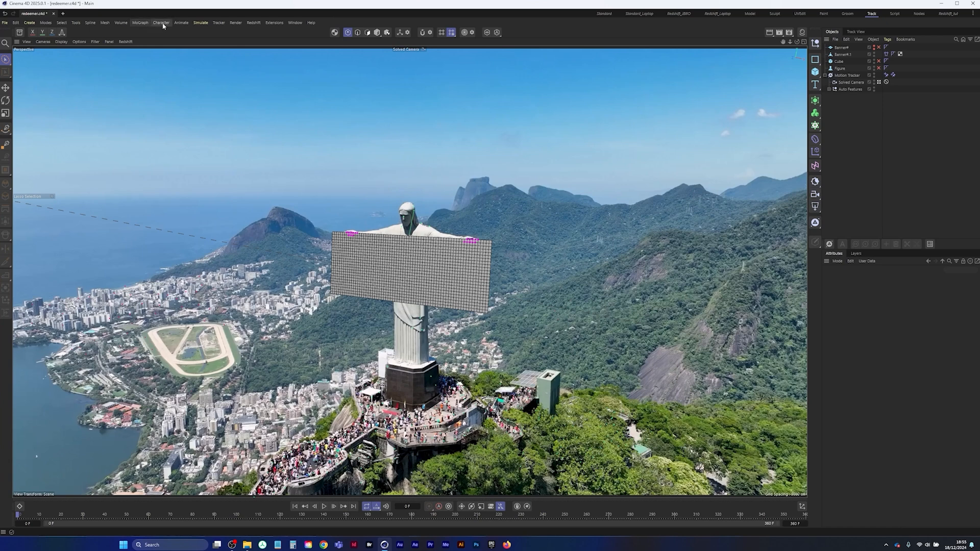
Add a Turbulence force with a strength of 700 cm and a scale of about 66%
left_click(200, 23)
mouse_move(209, 36)
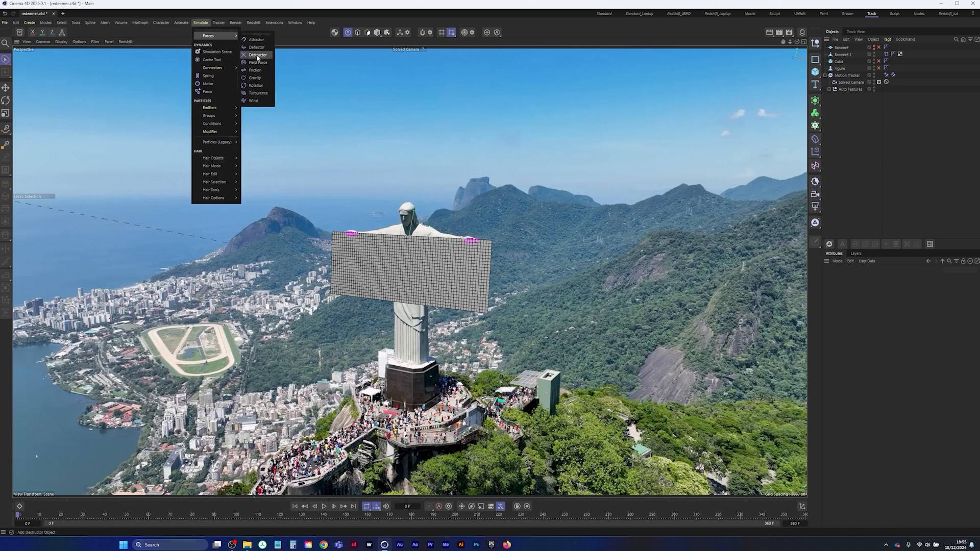
left_click(257, 94)
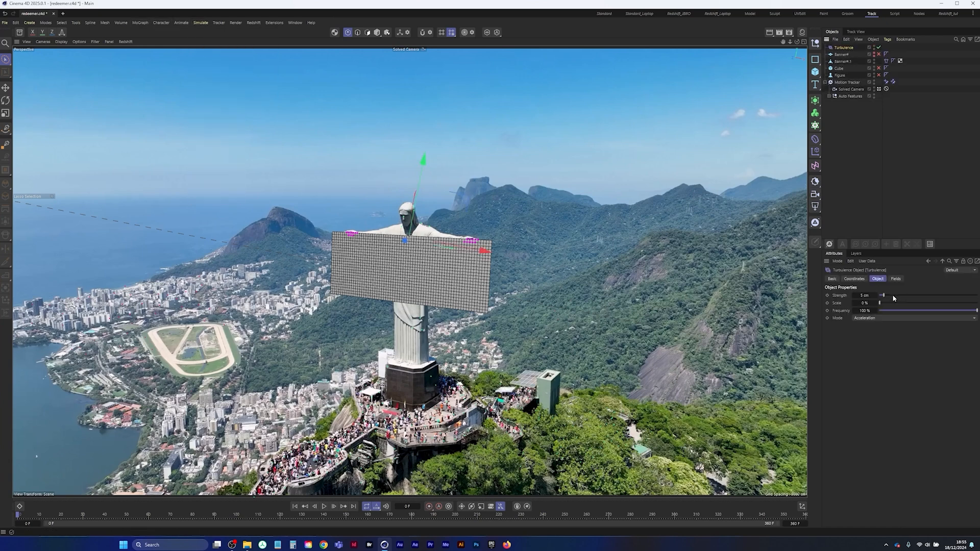
left_click(870, 295)
type("700")
key("Tab")
left_click_drag(890, 305, 937, 302)
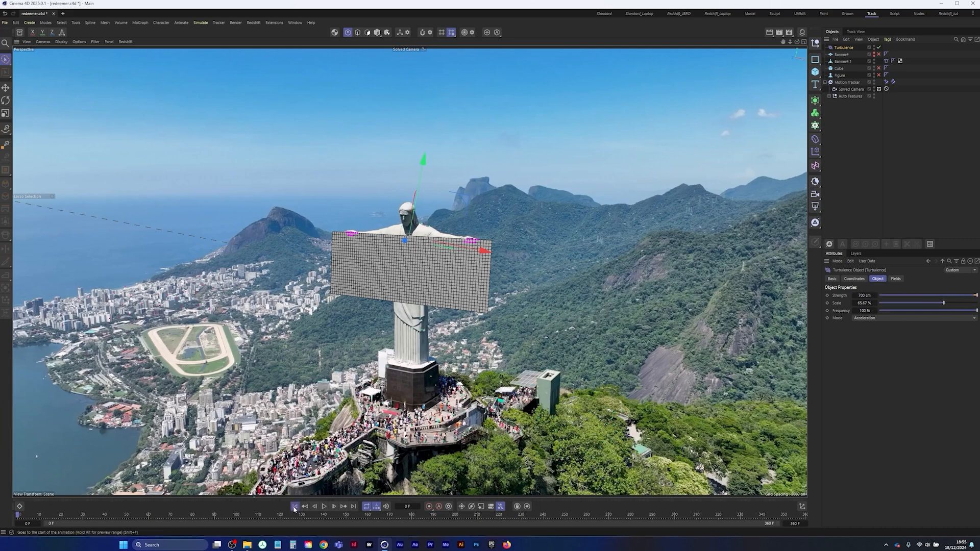
Play the cloth simulation and try a turbulence strength of 2000 cm
left_click(324, 507)
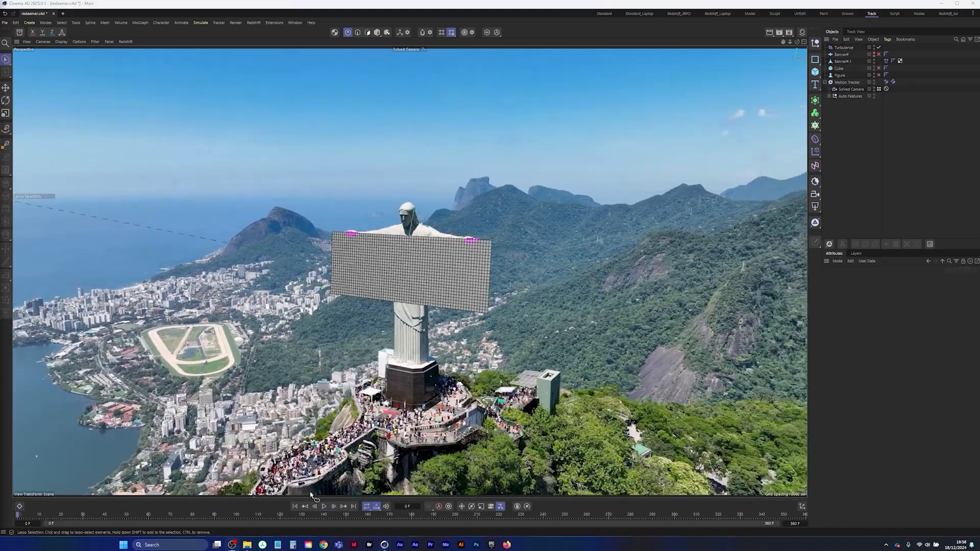
left_click(324, 506)
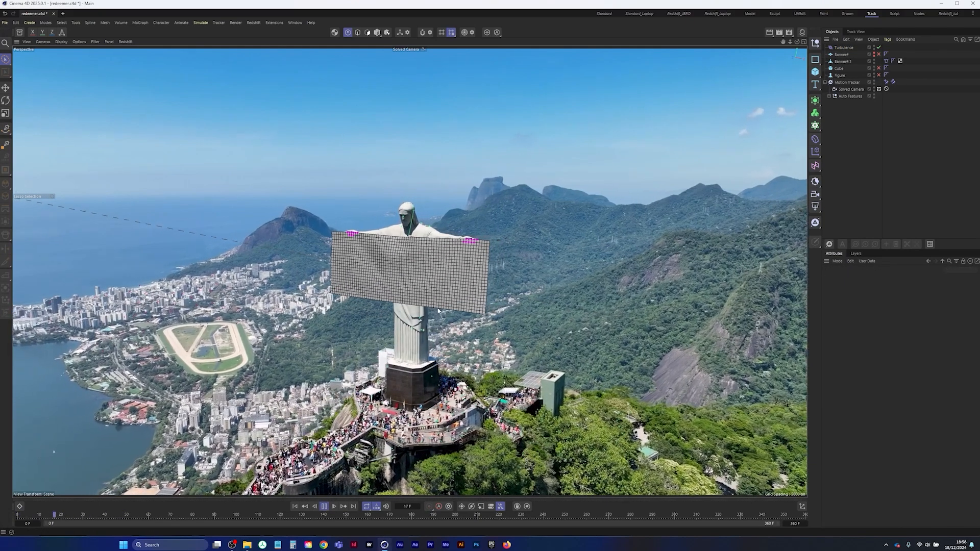
left_click(843, 47)
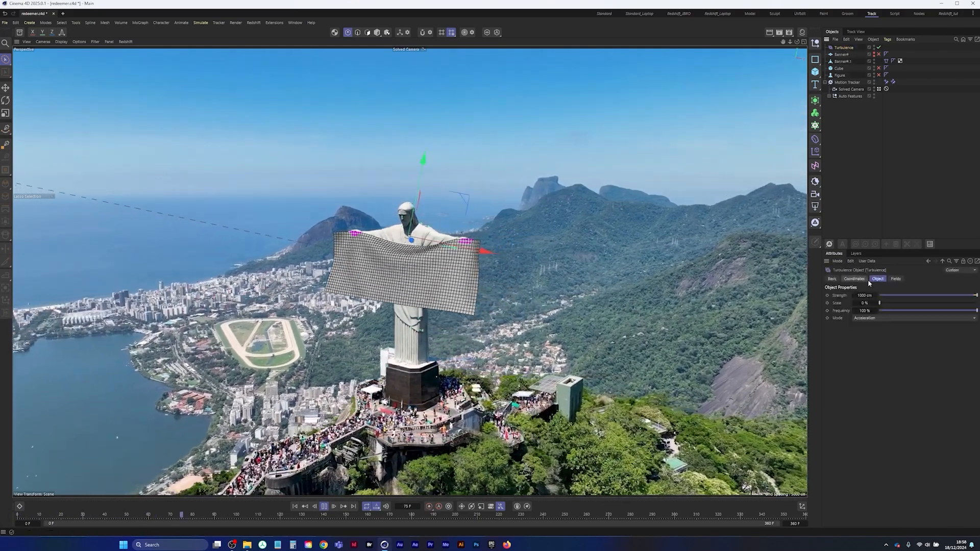
double_click(865, 295)
type("2000")
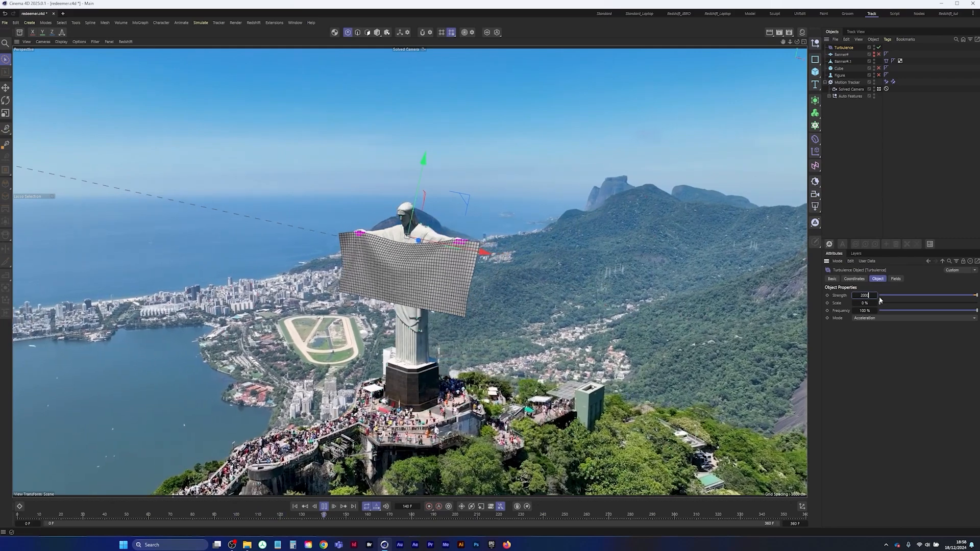
key("Return")
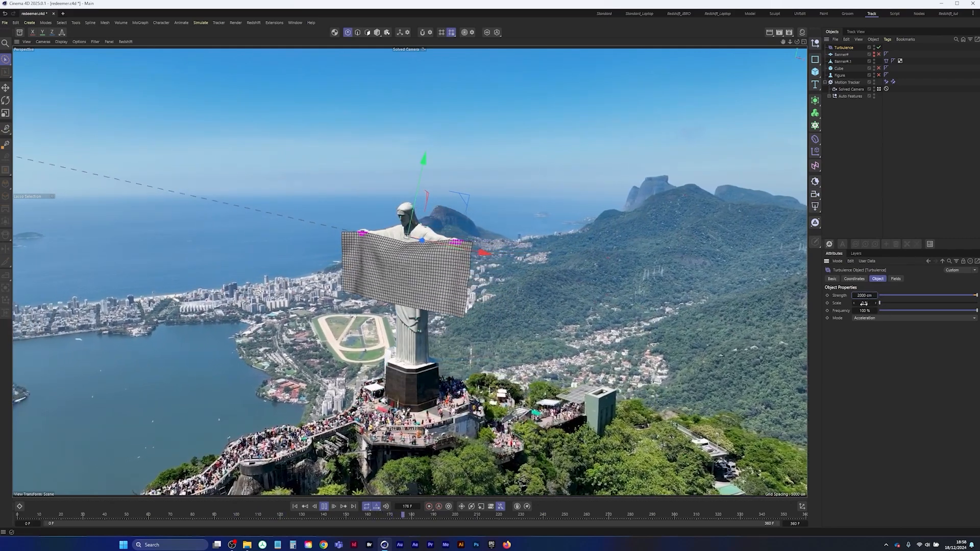
Try turbulence scales of 50% and 100% while the simulation plays
double_click(865, 303)
type("50")
key("Return")
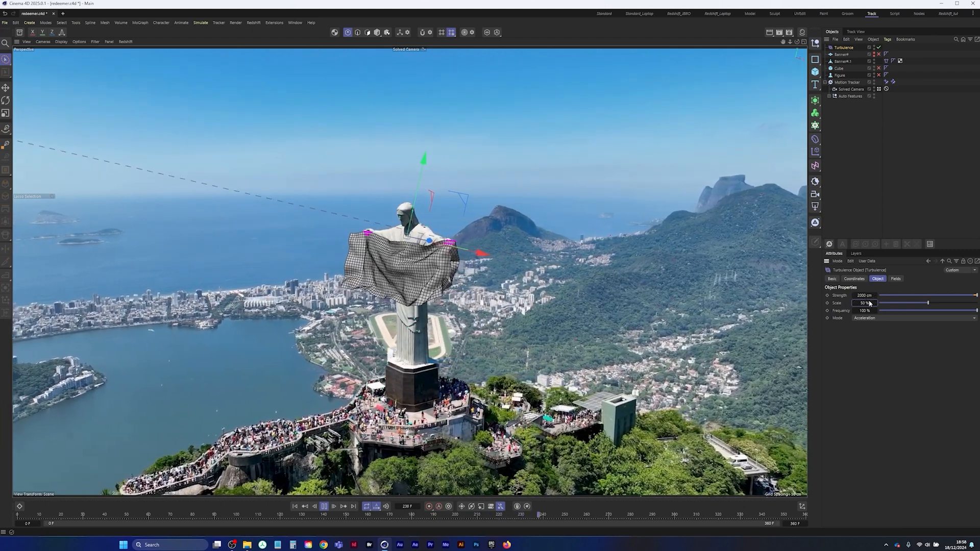
double_click(867, 303)
type("100")
key("Return")
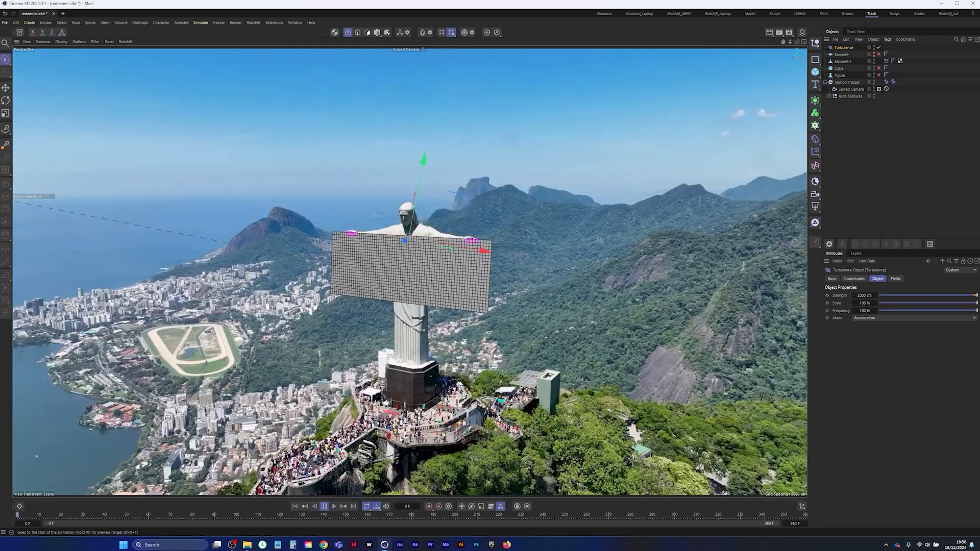
Test the banner with the turbulence strength at 0 cm and at 1000 cm during playback
double_click(863, 295)
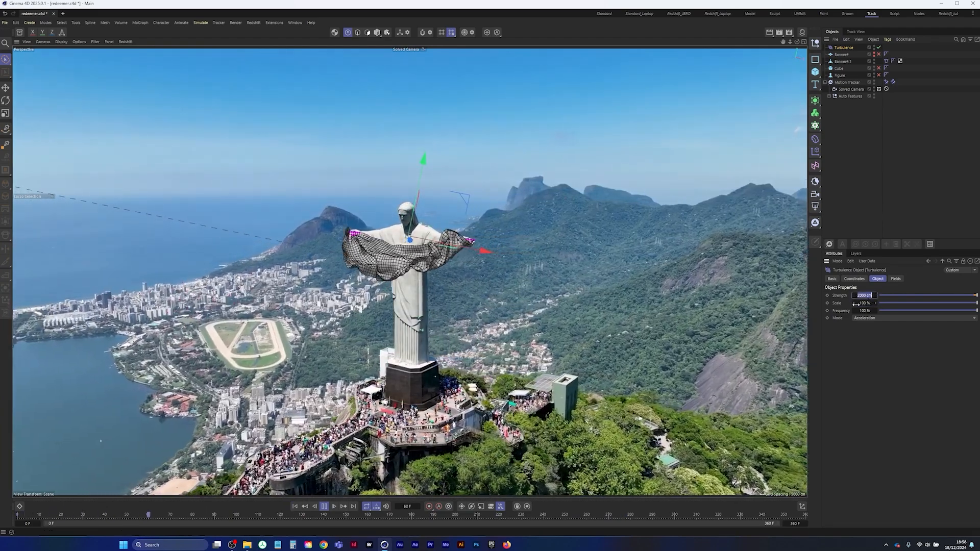
type("0")
key("Return")
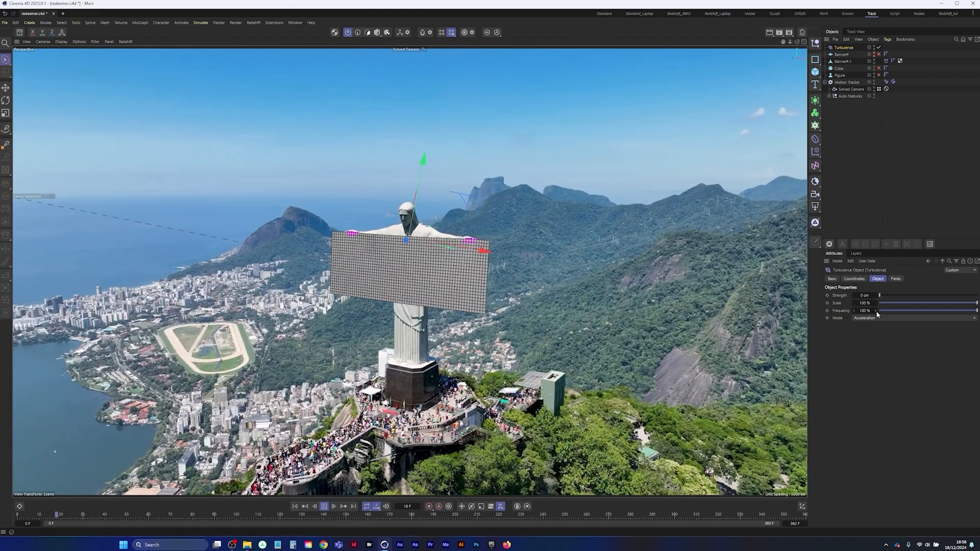
double_click(866, 295)
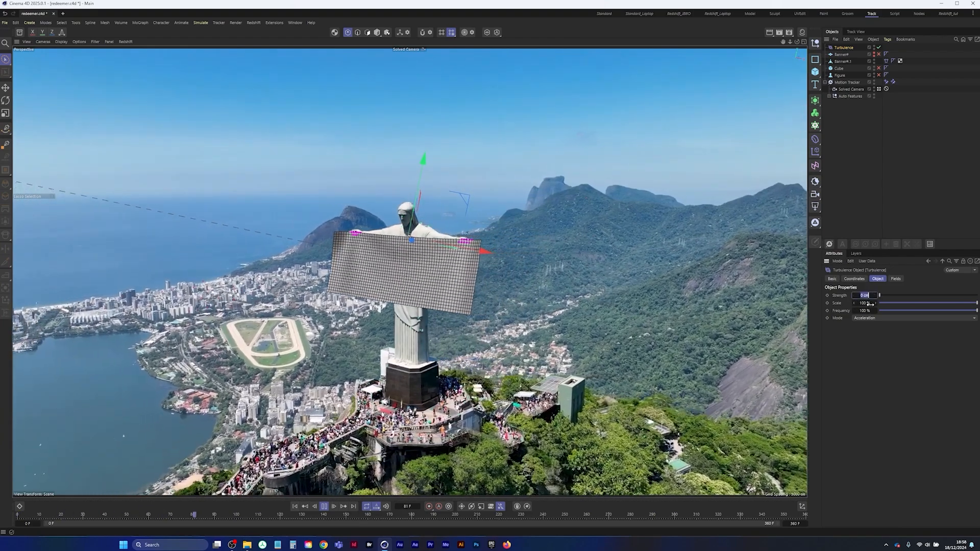
type("1000")
key("Return")
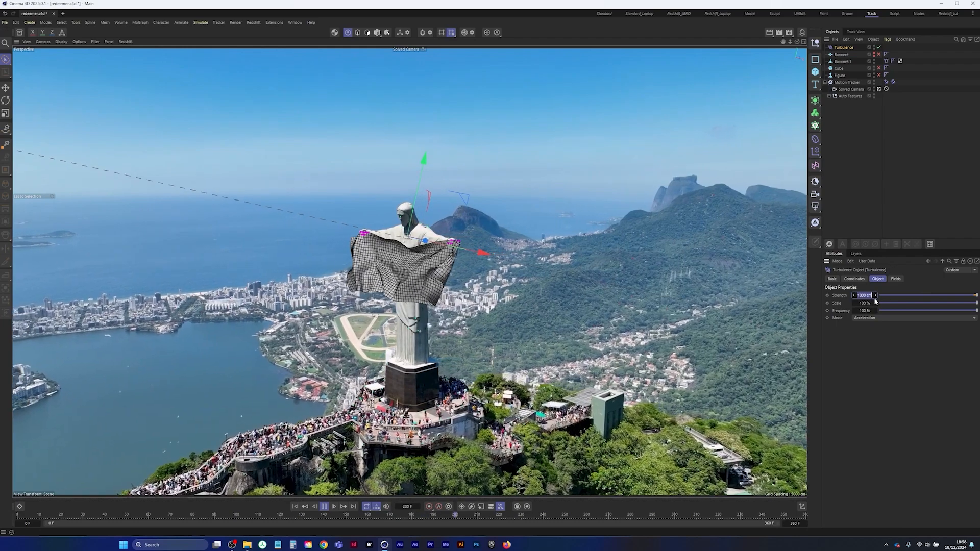
Set the turbulence strength to 700 cm and its scale to about 70%, ending the playback at frame 0
type("700")
key("Return")
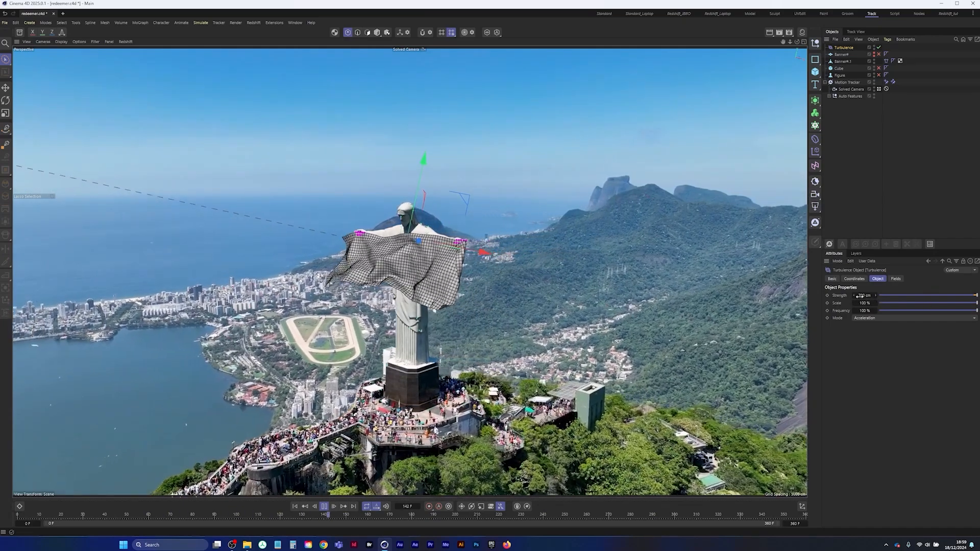
left_click(947, 303)
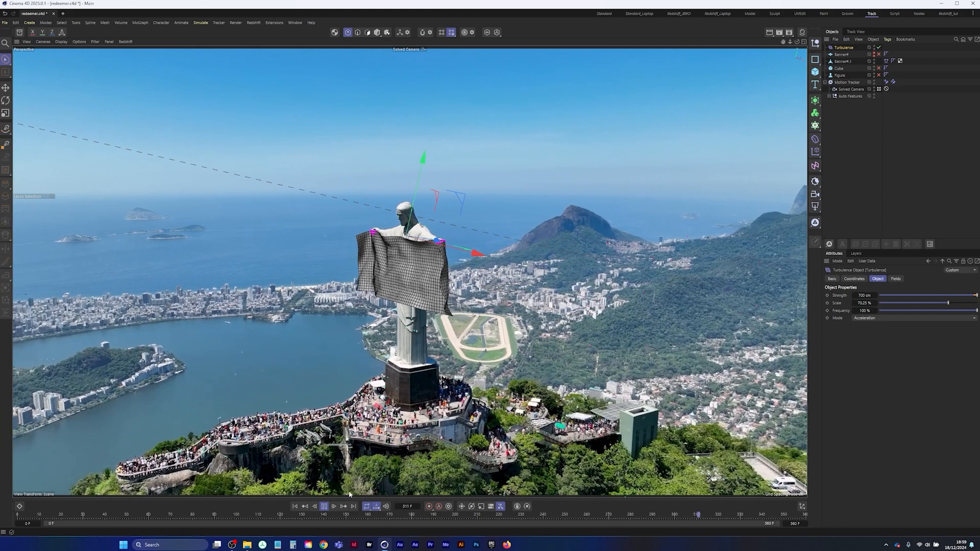
left_click(324, 506)
left_click(295, 506)
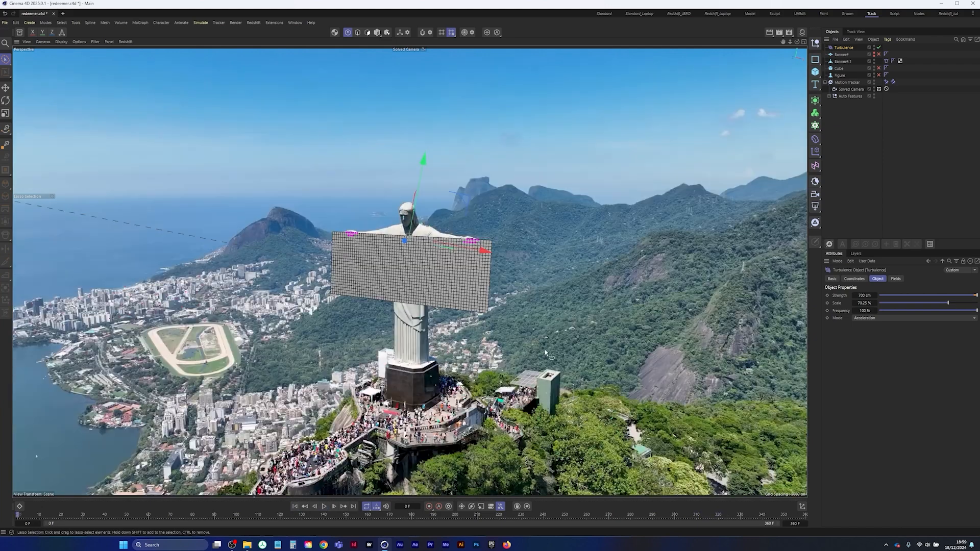
Place the cloth banner inside a Subdivision Surface to smooth its folds
left_click(841, 61)
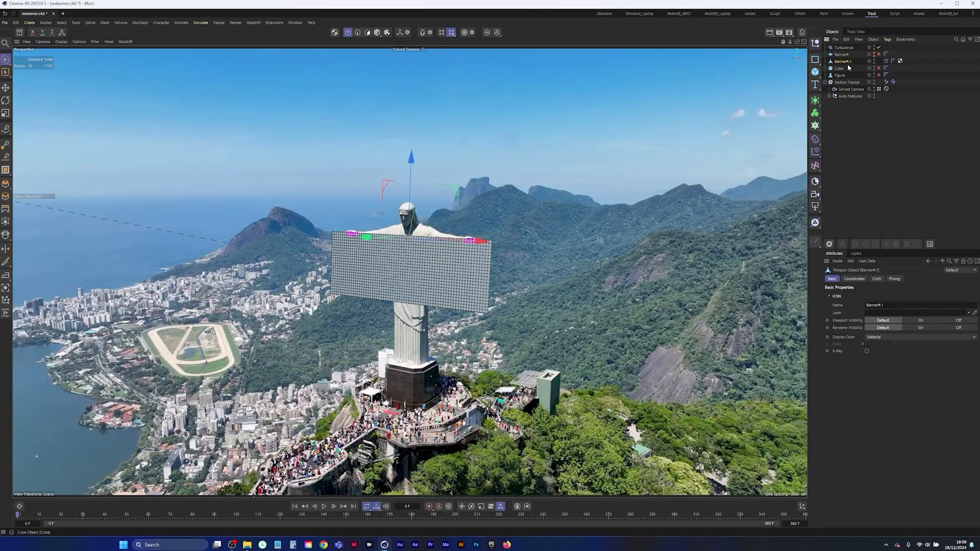
left_click(816, 103, "alt")
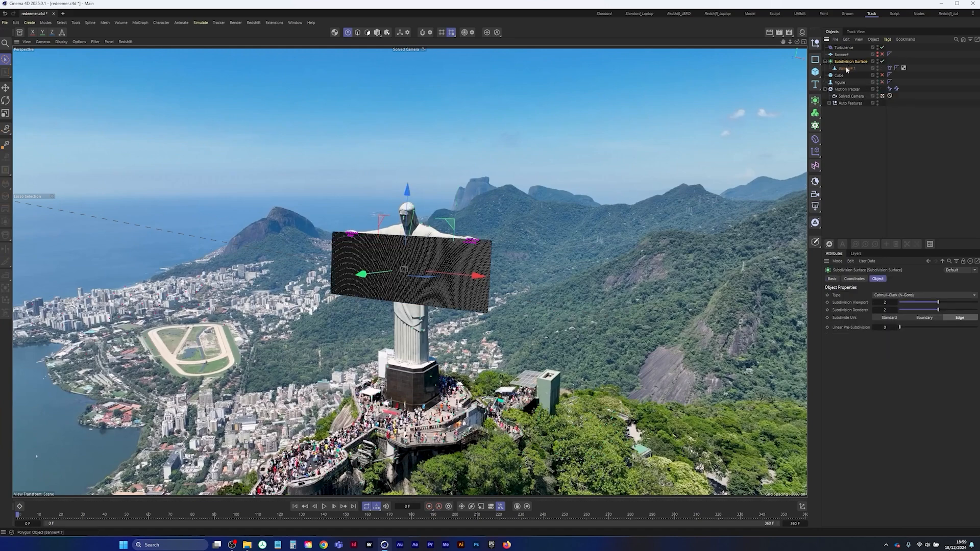
left_click(866, 175)
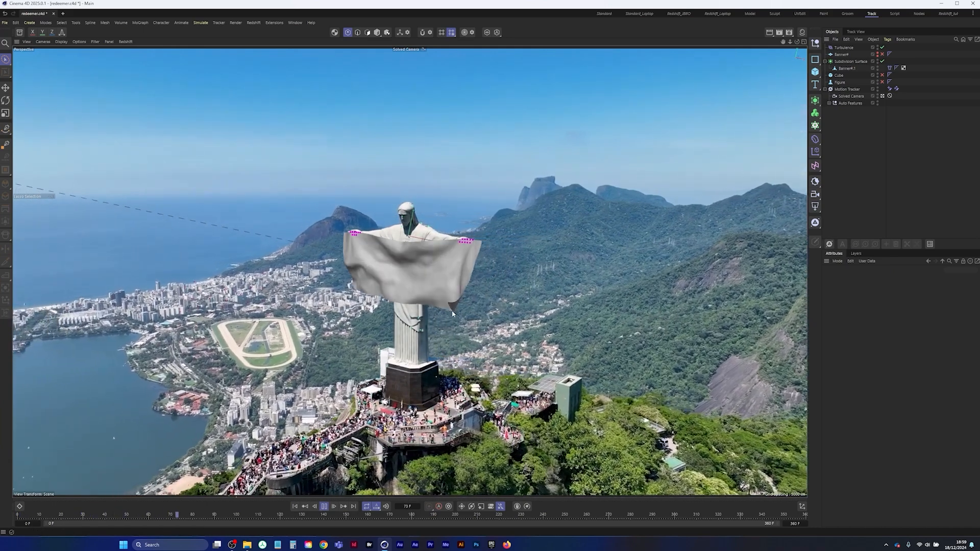
Compare the banner with and without the Subdivision Surface, and set its viewport and renderer subdivisions to 1
left_click(881, 61)
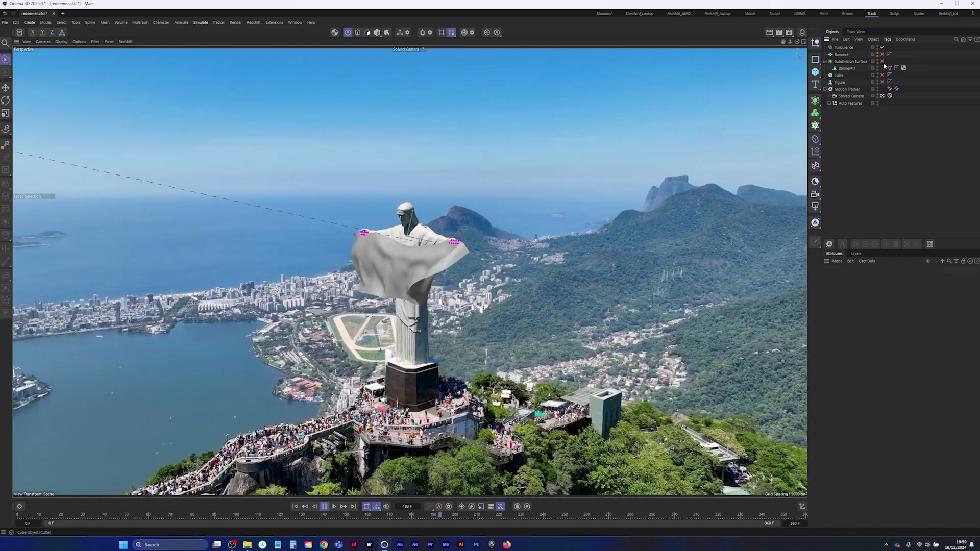
left_click(881, 61)
left_click(849, 61)
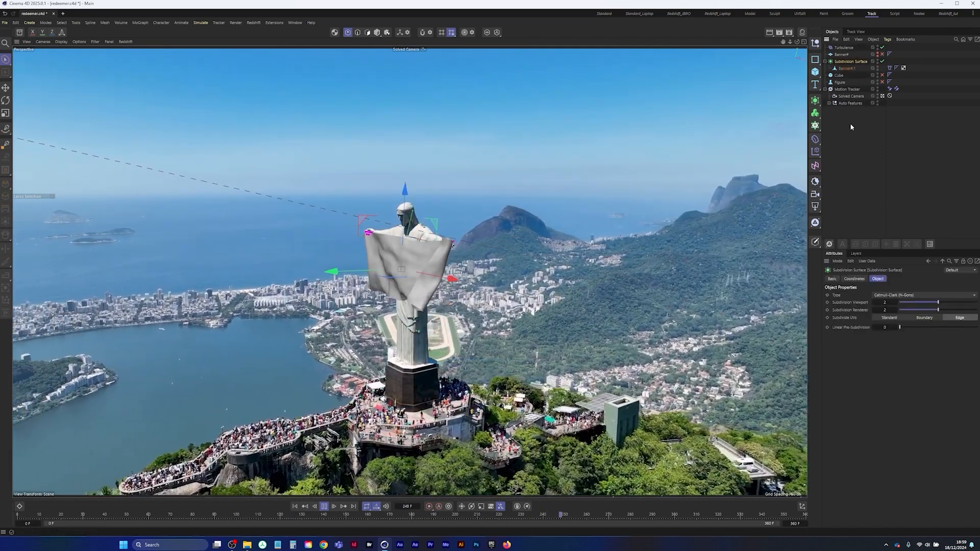
double_click(883, 304)
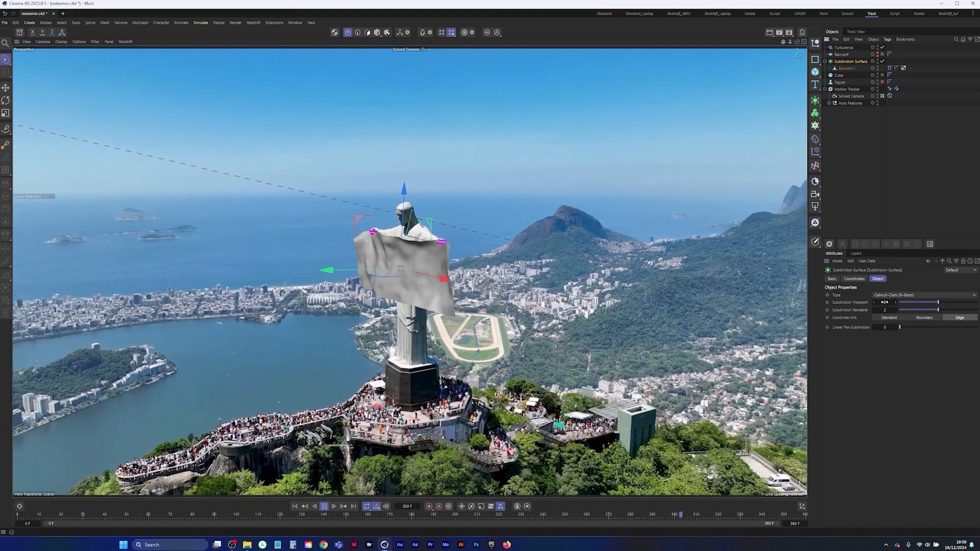
type("1")
key("Tab")
type("1")
key("Tab")
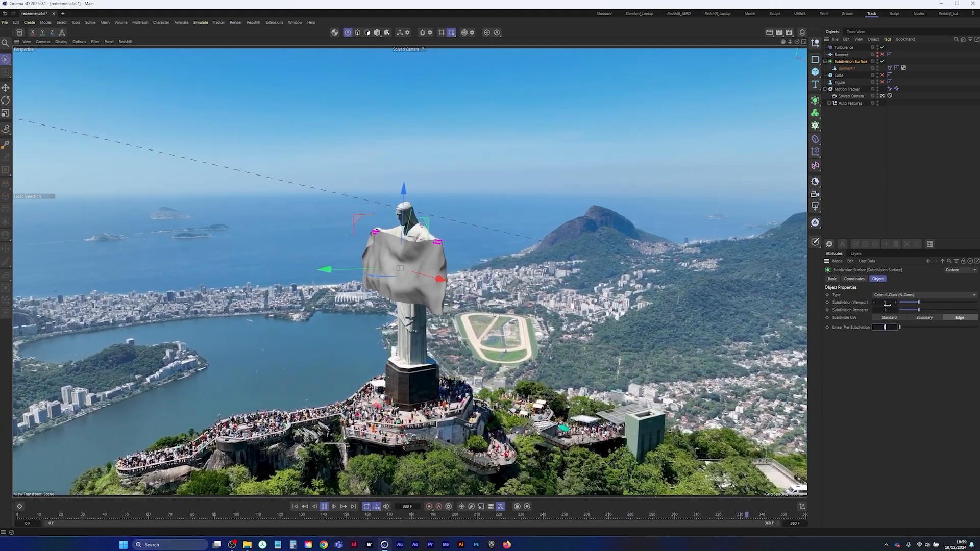
left_click(867, 183)
Replay the simulation of the smoothed banner from the start, then return to frame 0
left_click(294, 507)
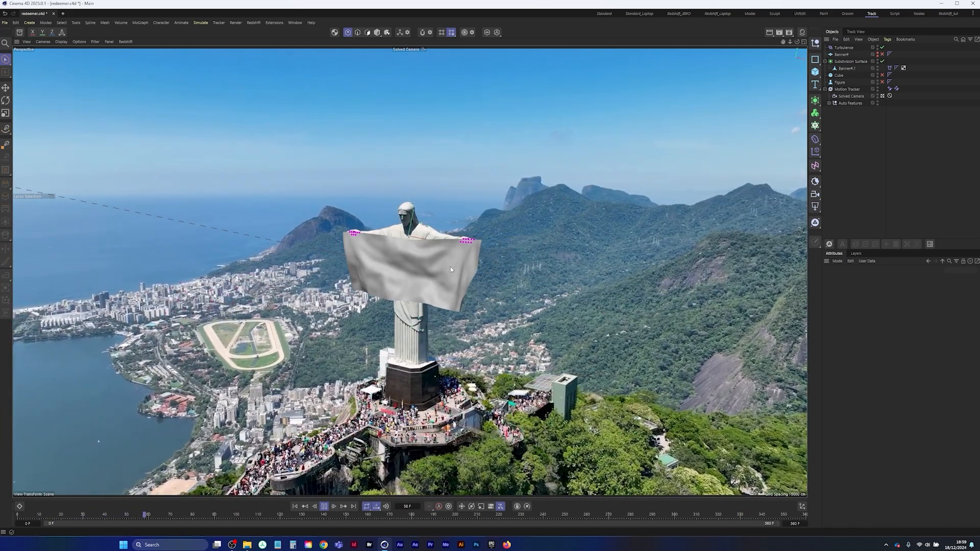
left_click(324, 507)
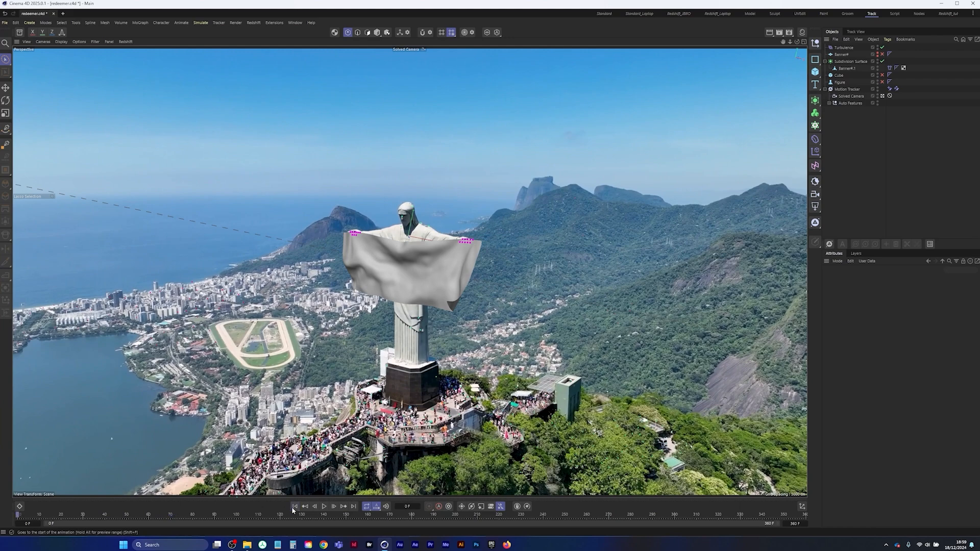
left_click(294, 506)
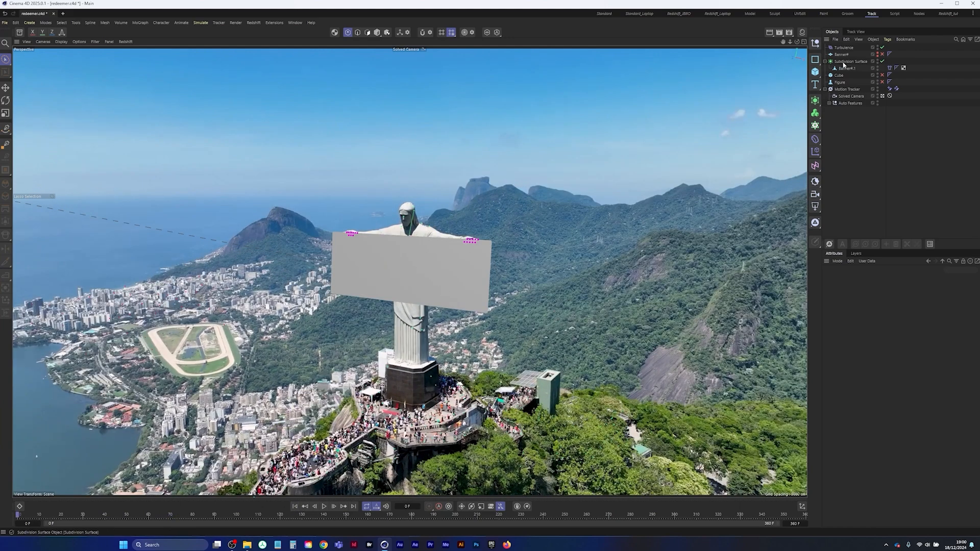
Relax the banner's cloth three times with 60 steps in the Dresser settings and set the result as its Init State
left_click(889, 68)
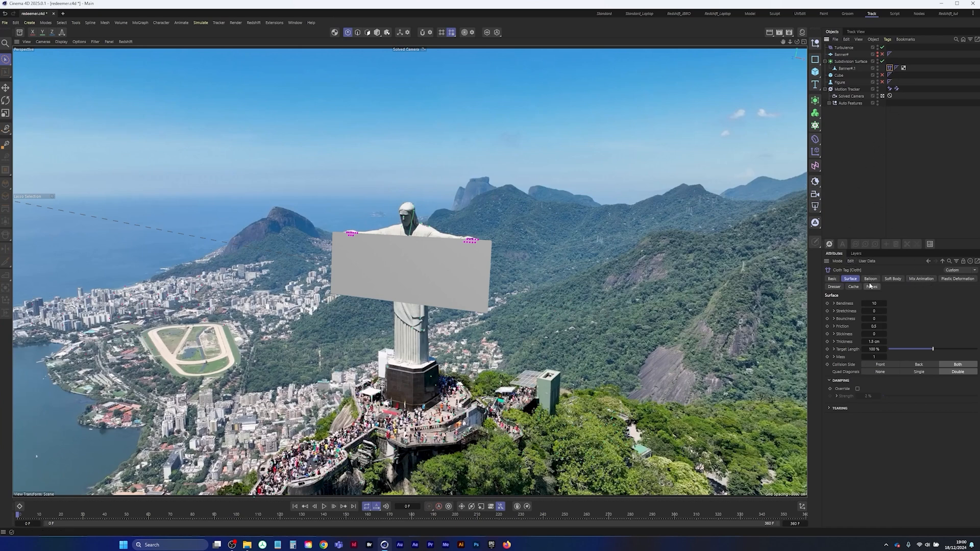
left_click(833, 286)
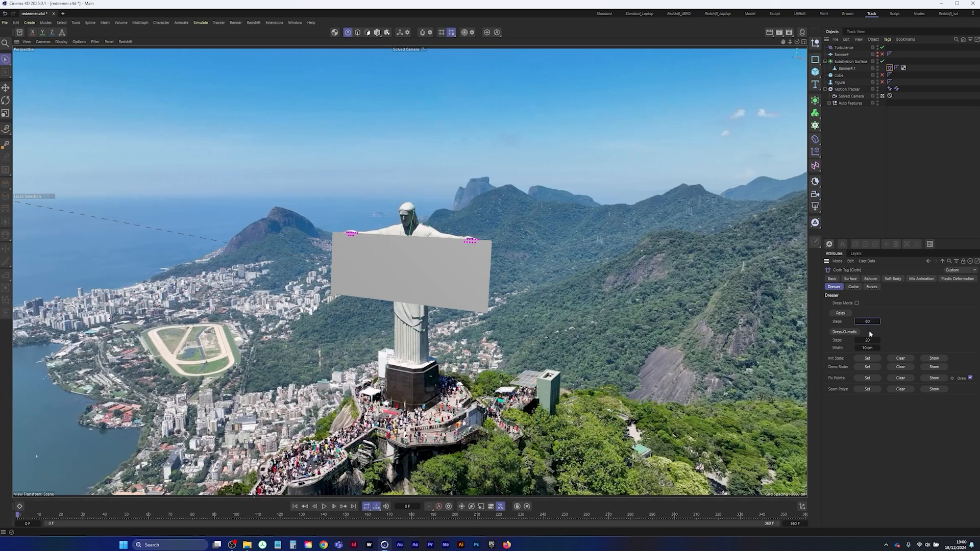
left_click(840, 312)
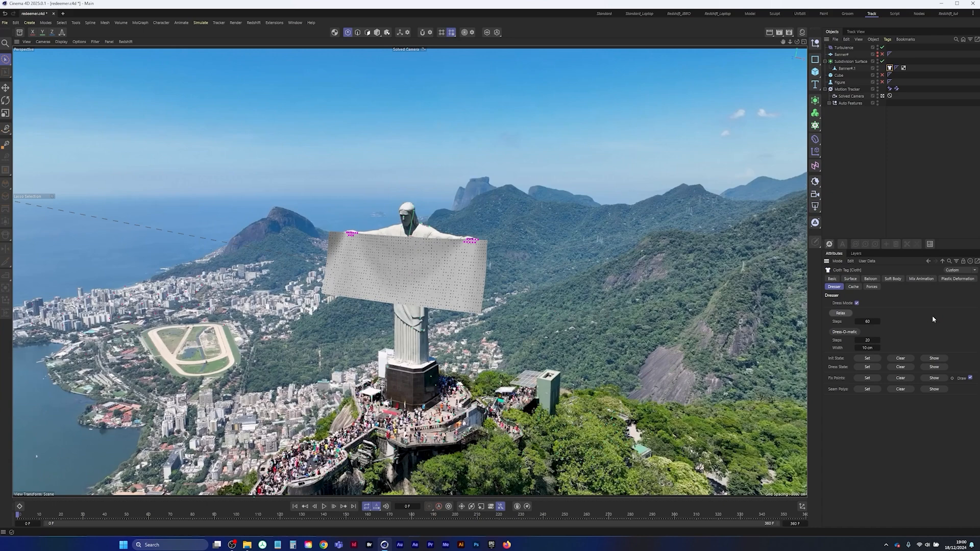
left_click(841, 313)
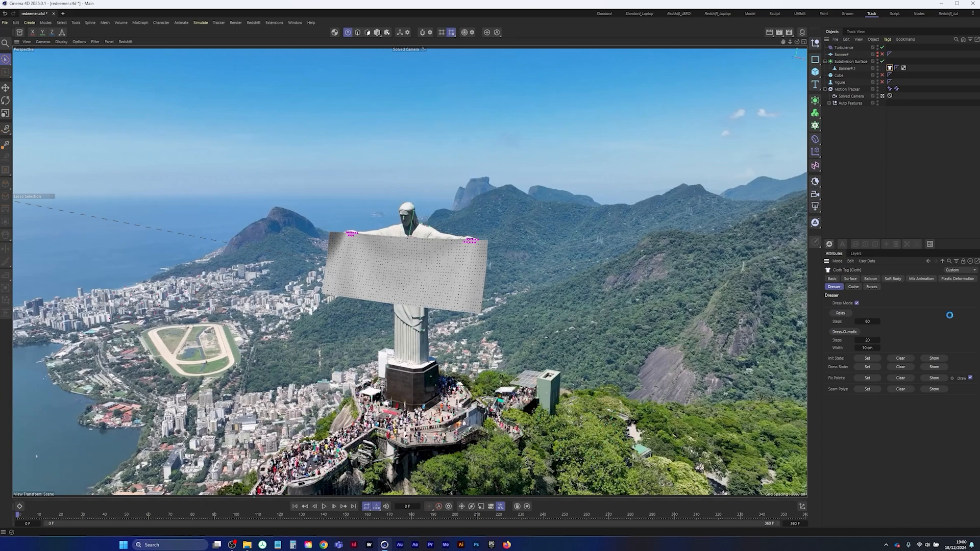
left_click(841, 313)
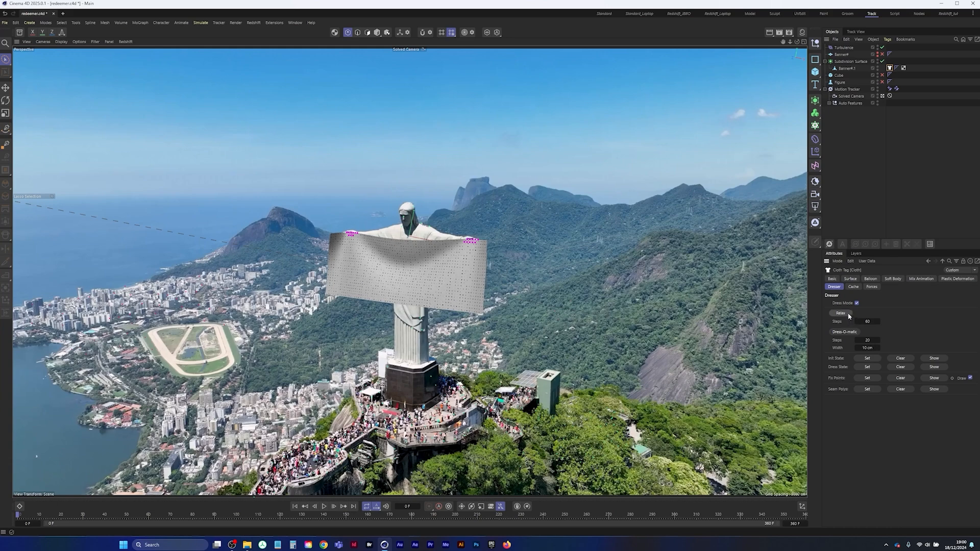
left_click(872, 358)
left_click(837, 180)
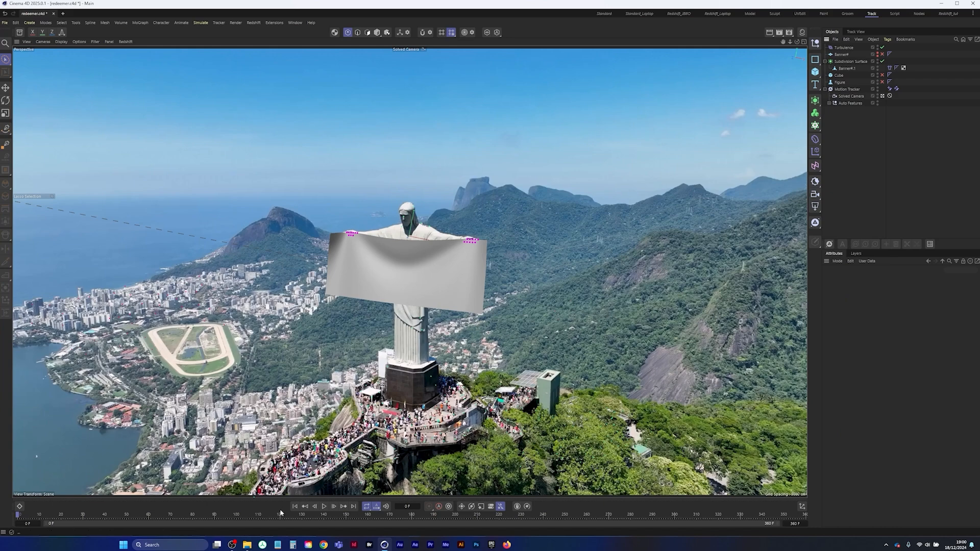
Play the simulation from the relaxed initial state to check the banner's movement
left_click(324, 506)
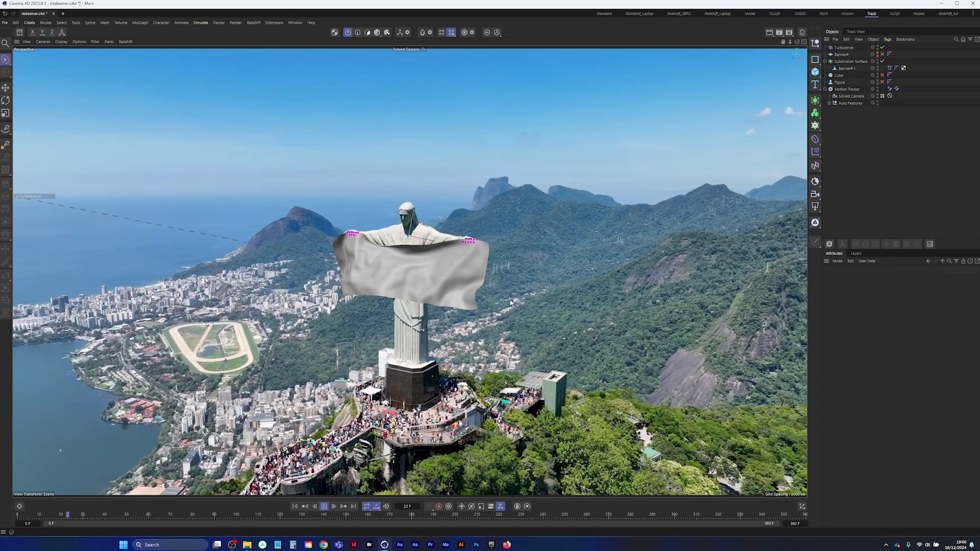
left_click(324, 506)
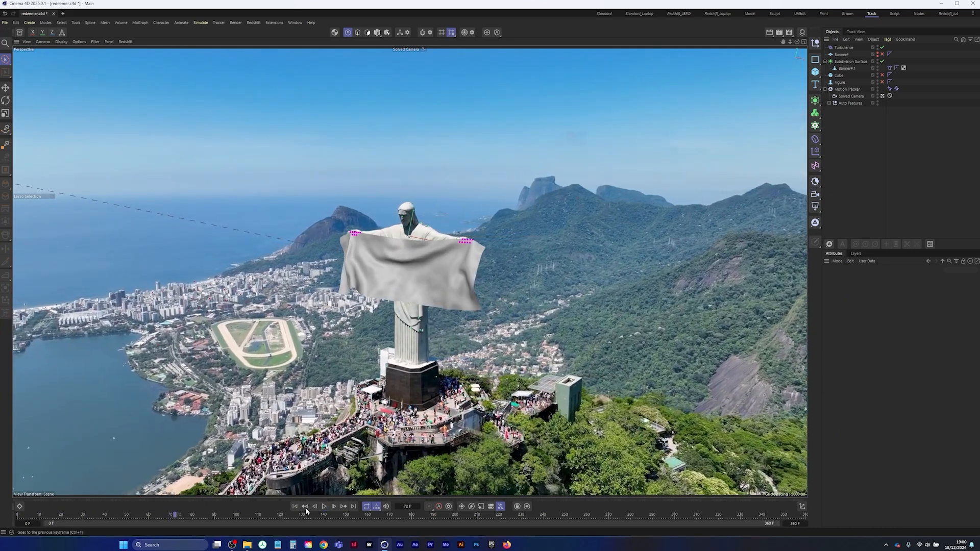
Replay the cloth simulation from frame 0 and compare the banner with the Subdivision Surface off and on
left_click(295, 507)
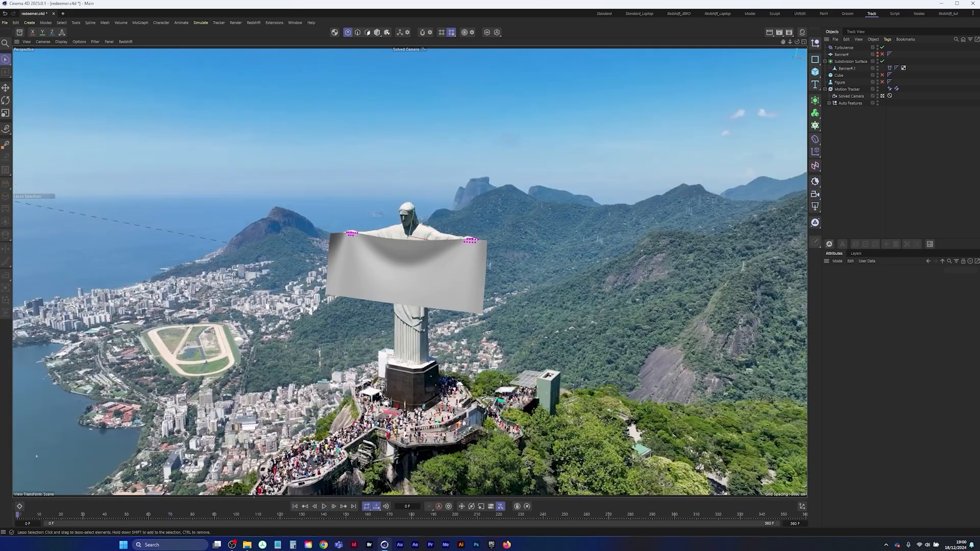
left_click(334, 506)
left_click(325, 506)
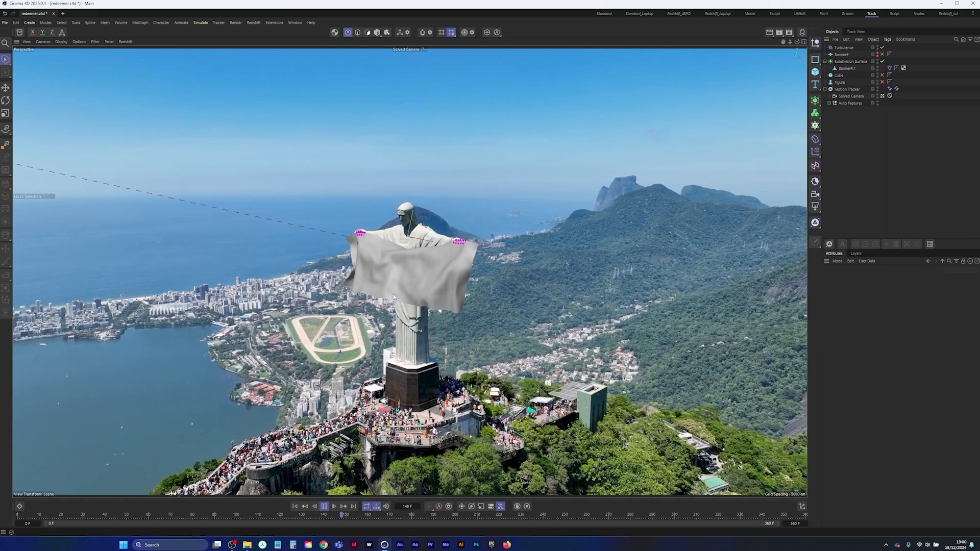
left_click(846, 62)
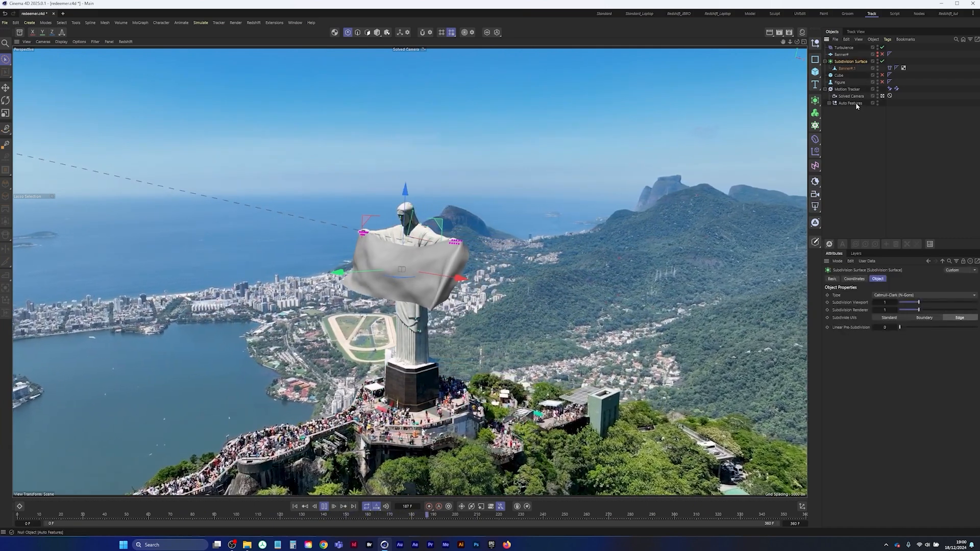
left_click(881, 61)
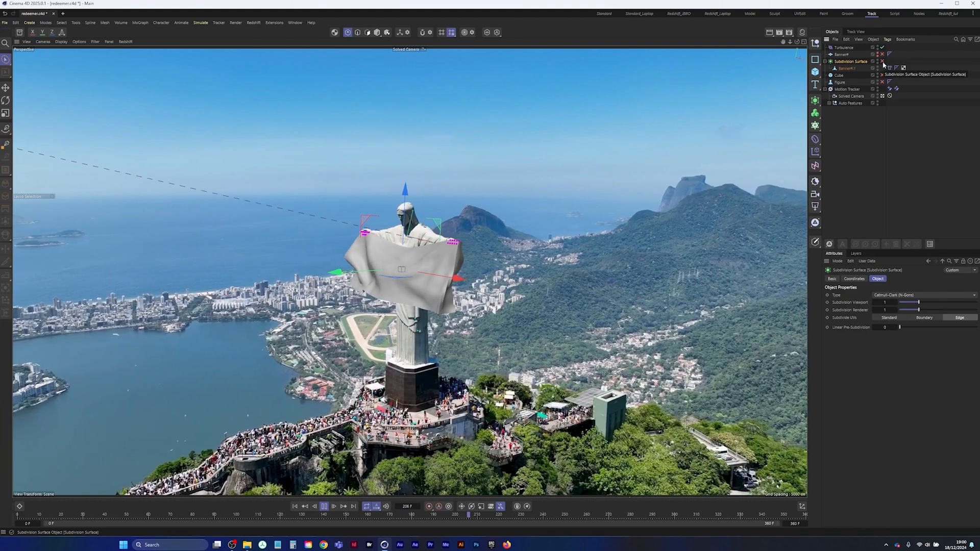
left_click(882, 61)
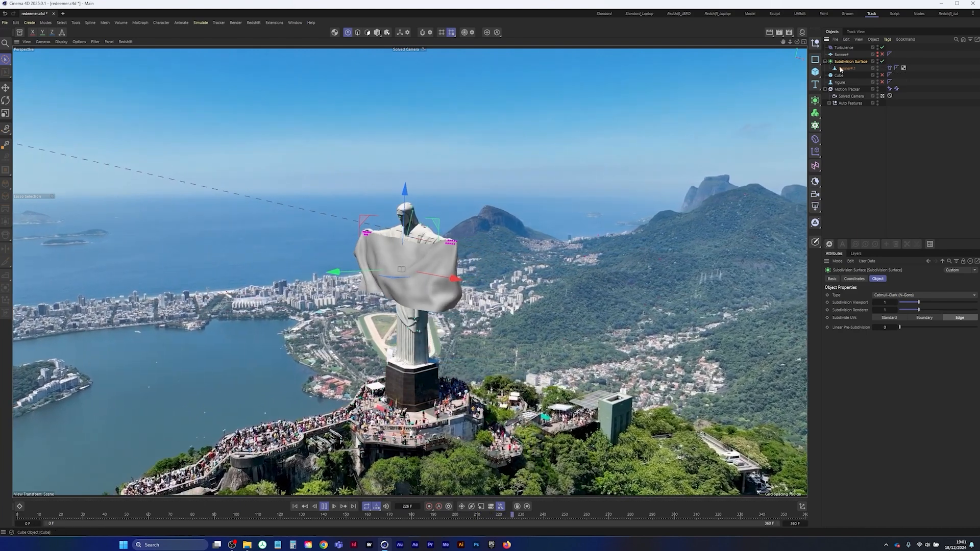
Set the Bendiness to 5 in the Surface settings of the banner's Cloth tag
left_click(889, 67)
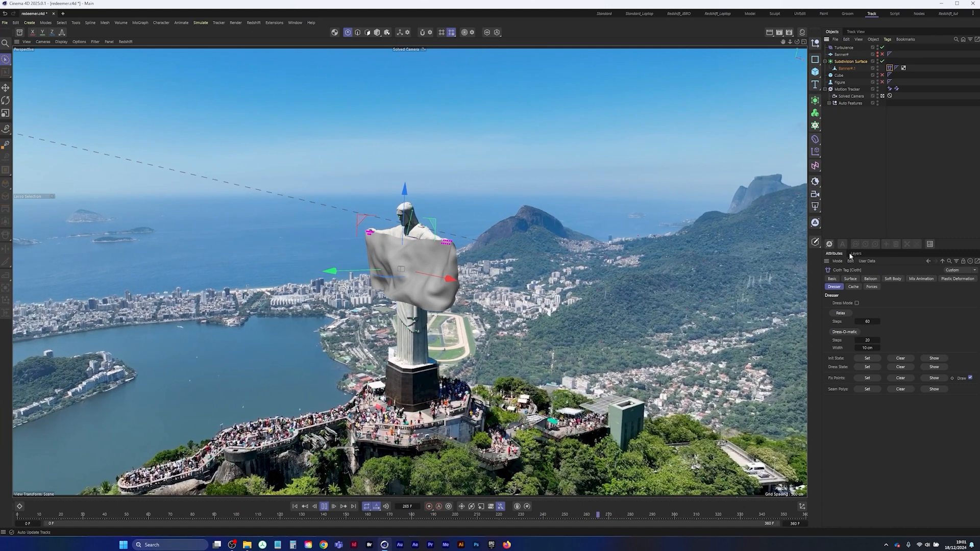
left_click(849, 278)
double_click(875, 305)
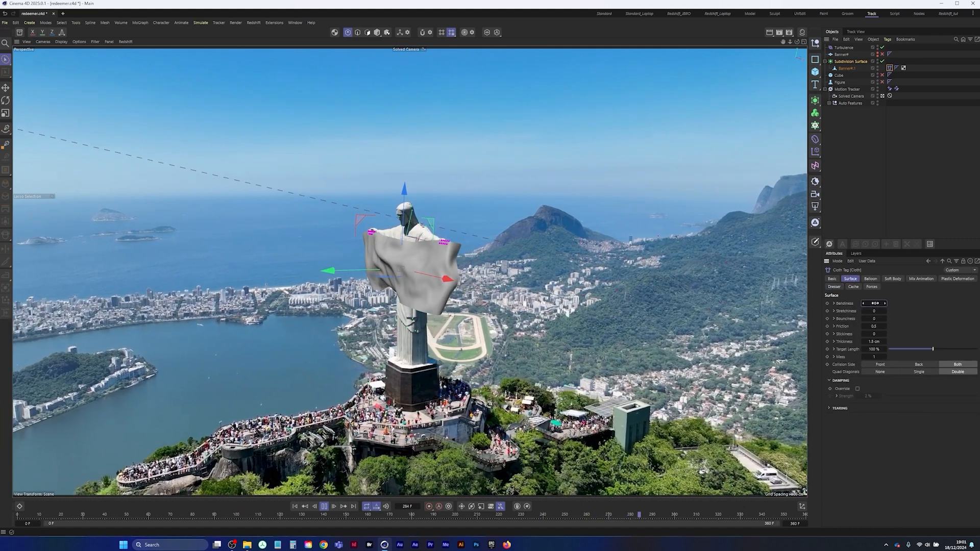
type("5")
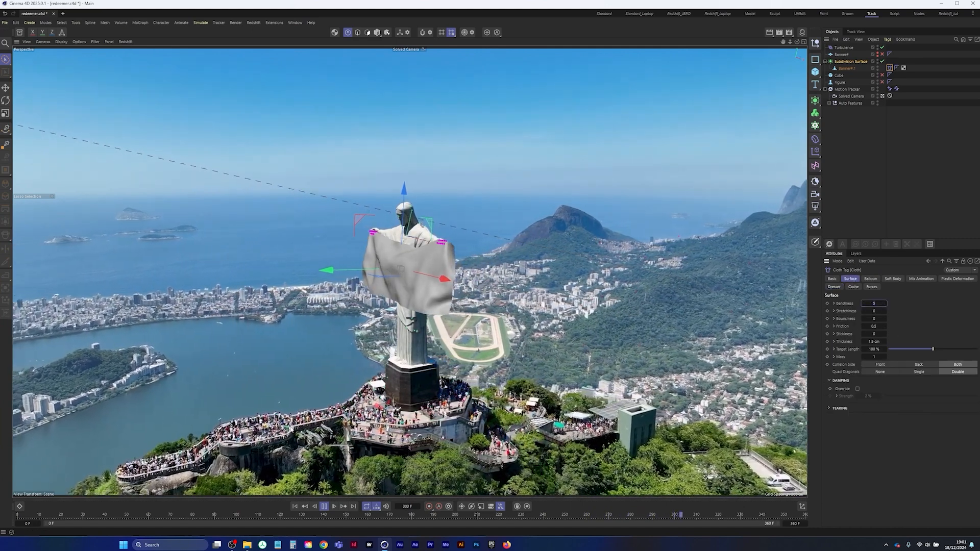
Replay the simulation from the start, return to frame 0 and save the project
left_click(294, 506)
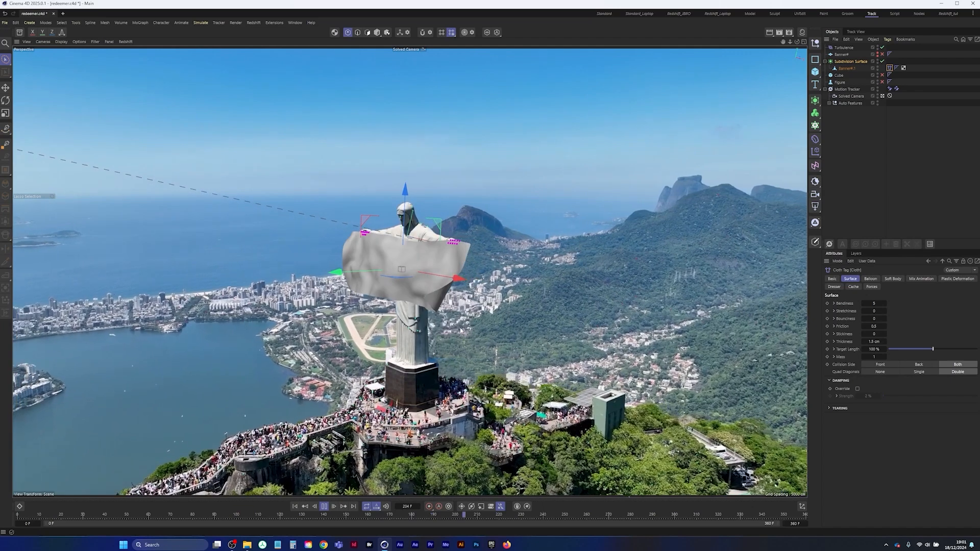
left_click(324, 507)
left_click(299, 512)
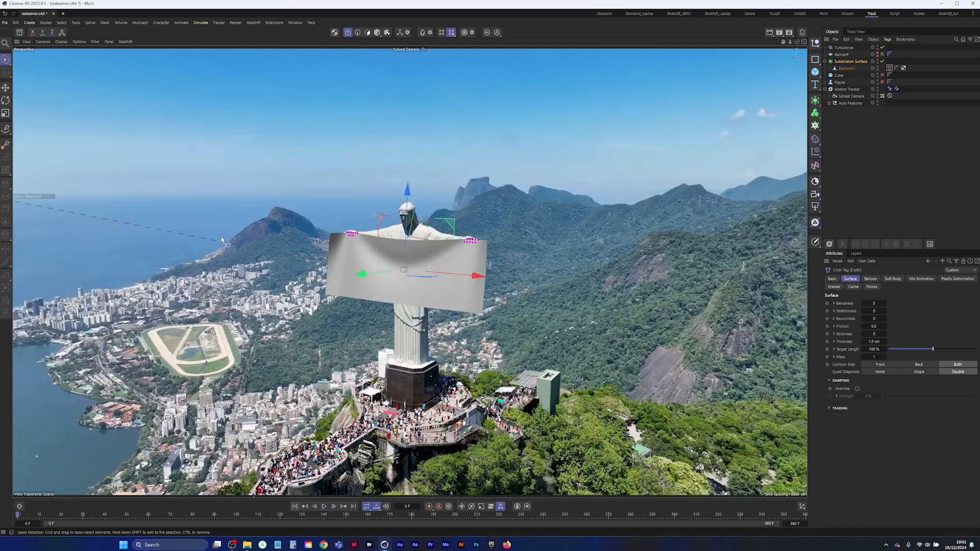
left_click(5, 22)
left_click(36, 111)
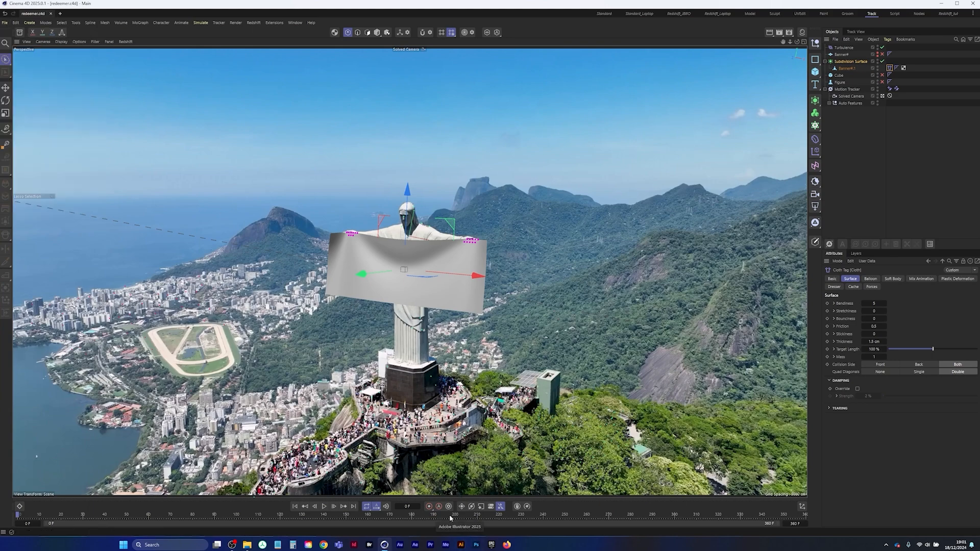
Show the original banner plane's dimensions, then switch to Illustrator and create a 1920 x 1080 px Web-Large document
left_click(841, 55)
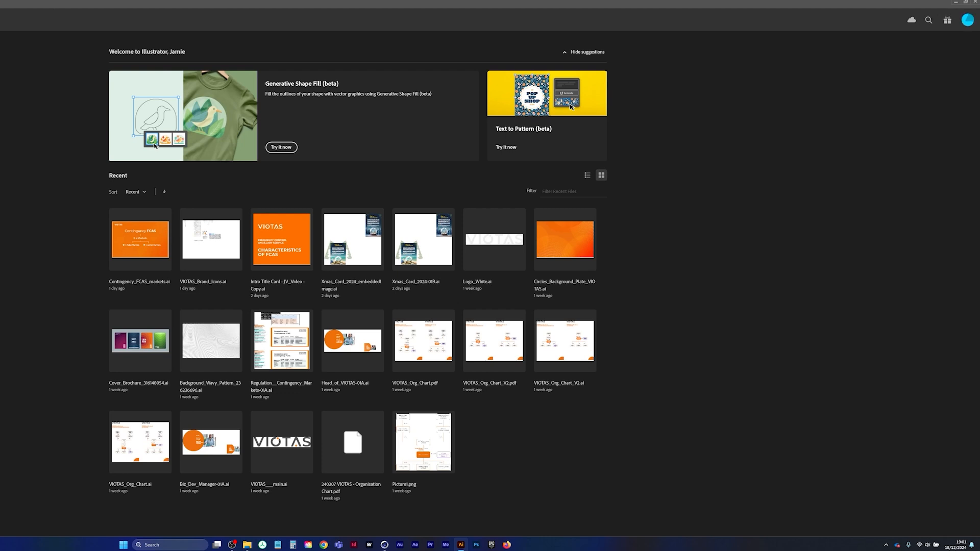
key("ctrl+n")
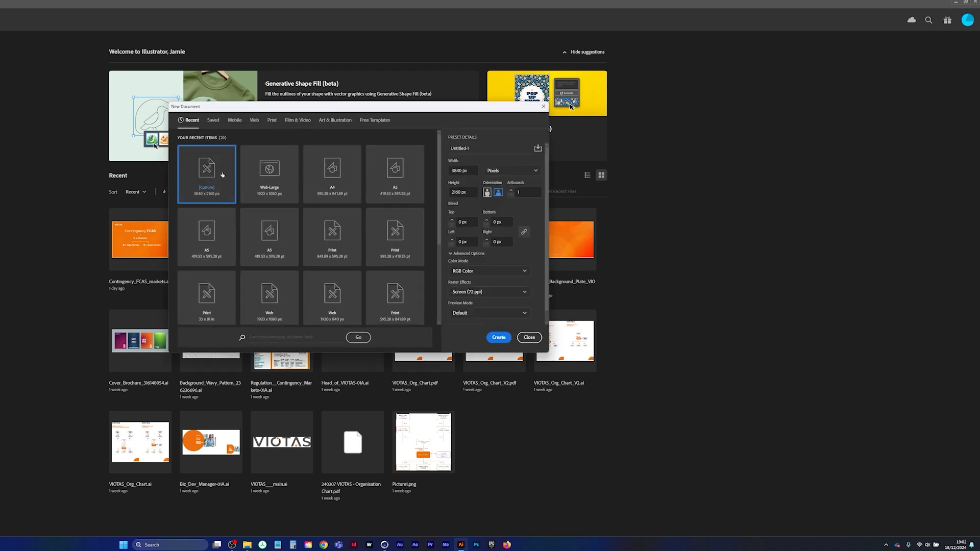
left_click(254, 121)
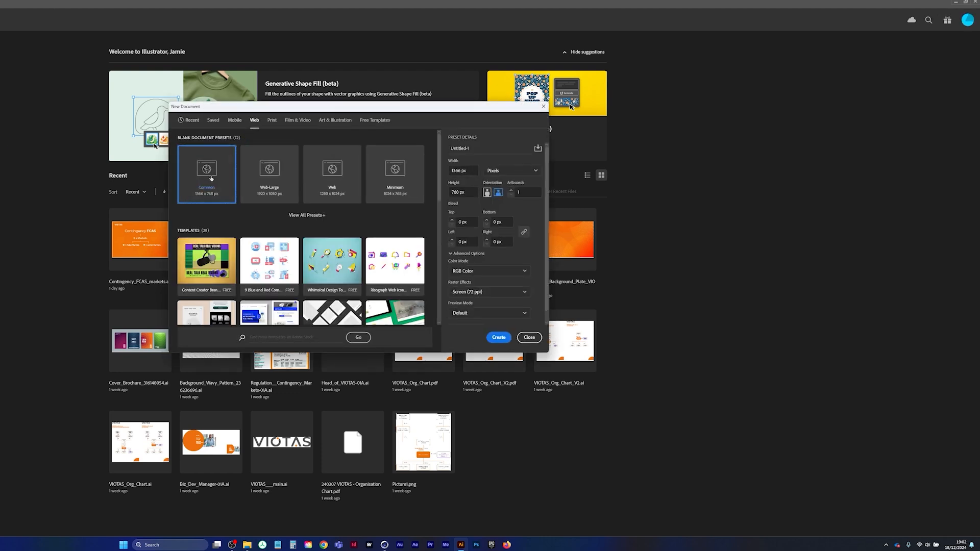
double_click(273, 179)
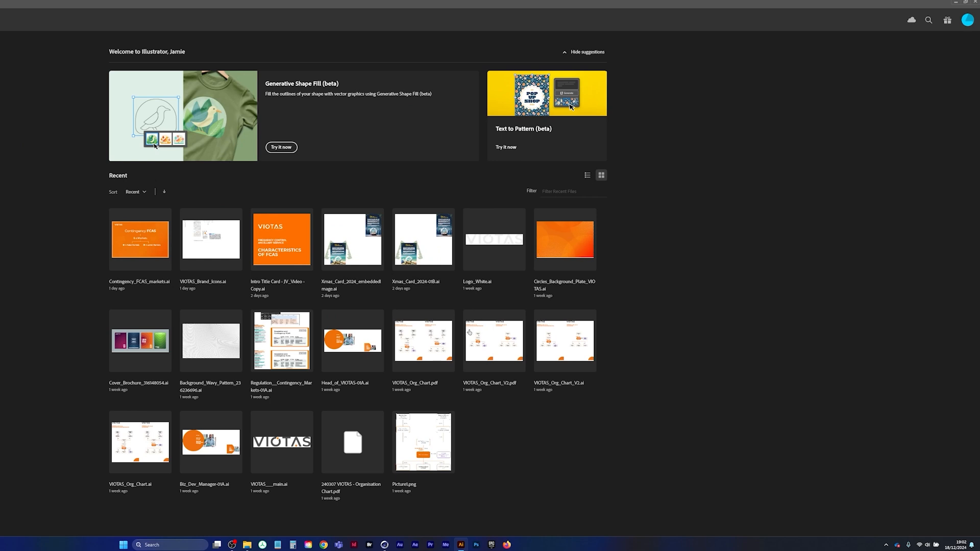
Resize the artboard to 2156 x 807 px to match the banner plane's dimensions in Cinema 4D
left_click(384, 547)
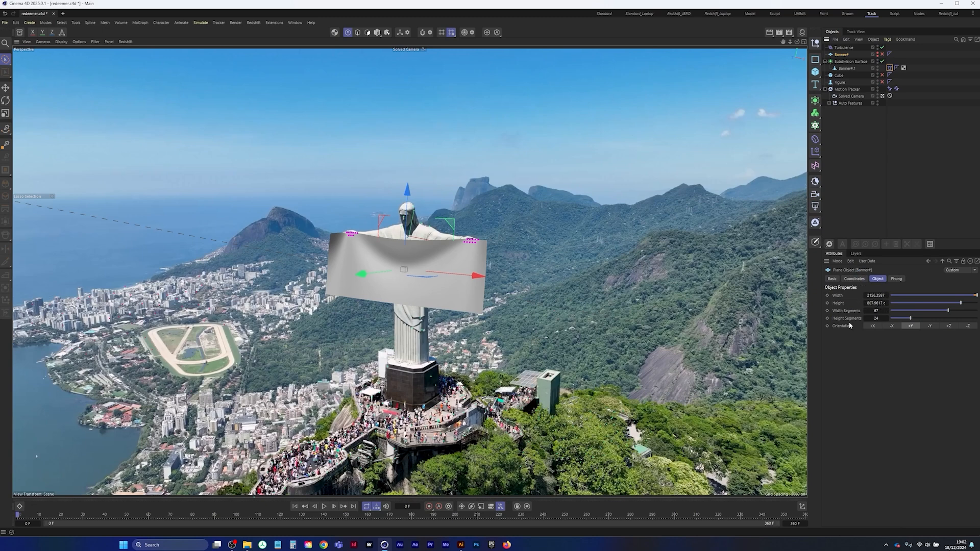
left_click(462, 545)
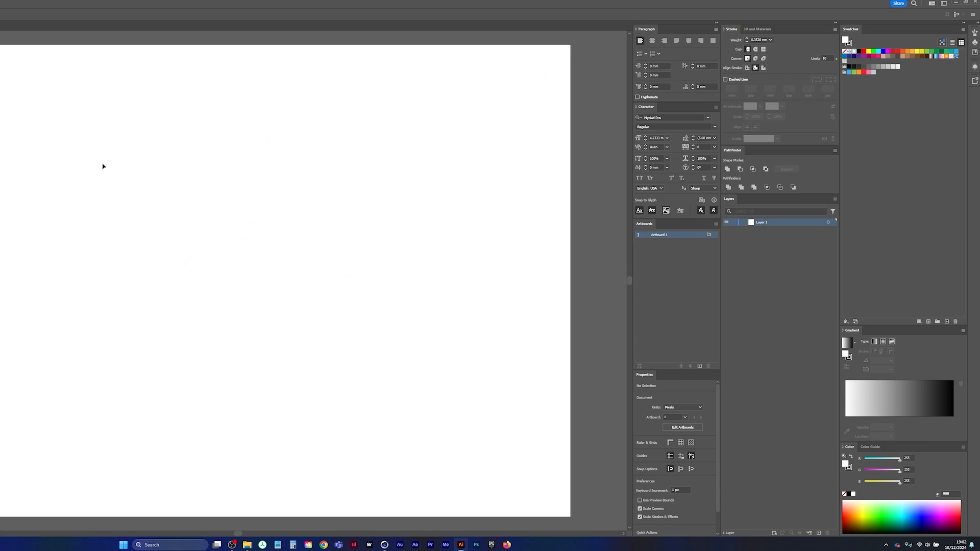
key("shift+o")
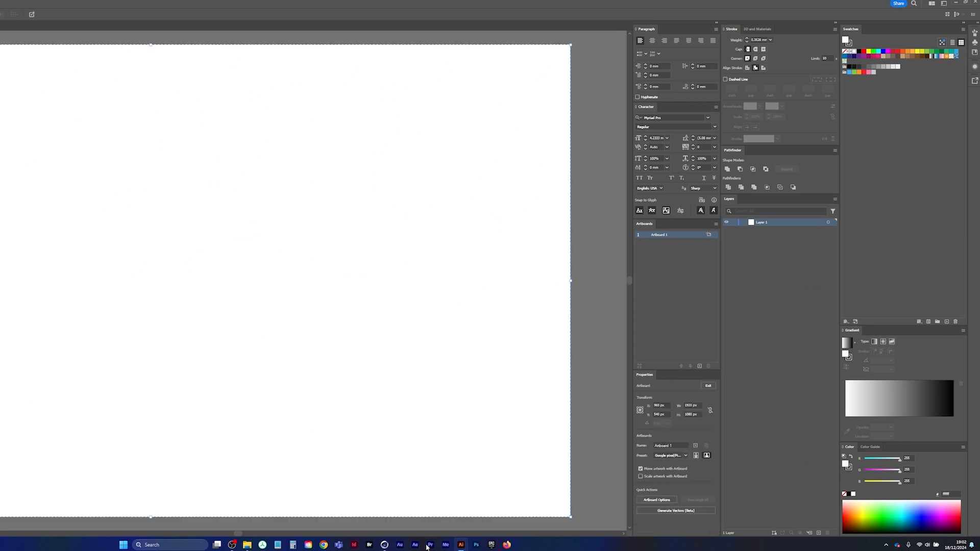
left_click(385, 545)
left_click(385, 545)
key("Return")
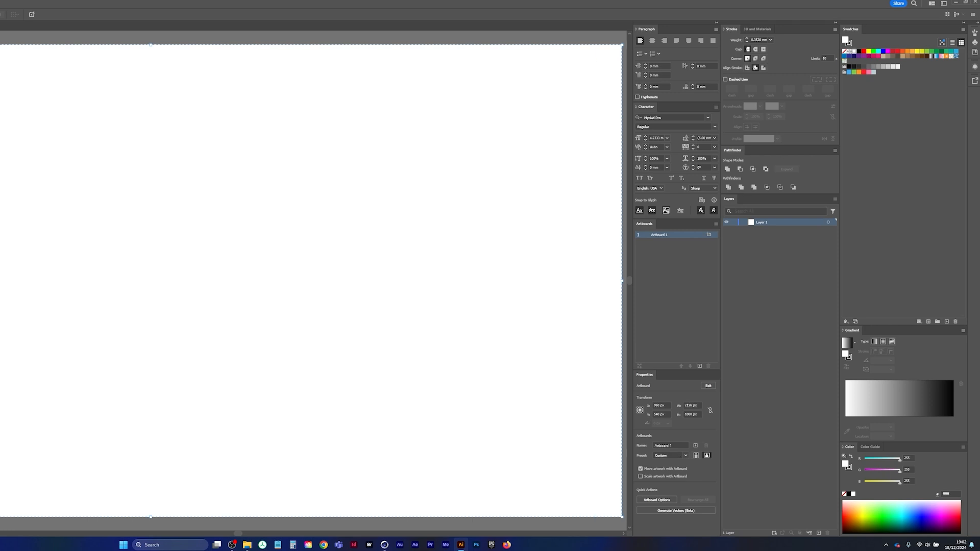
key("Return")
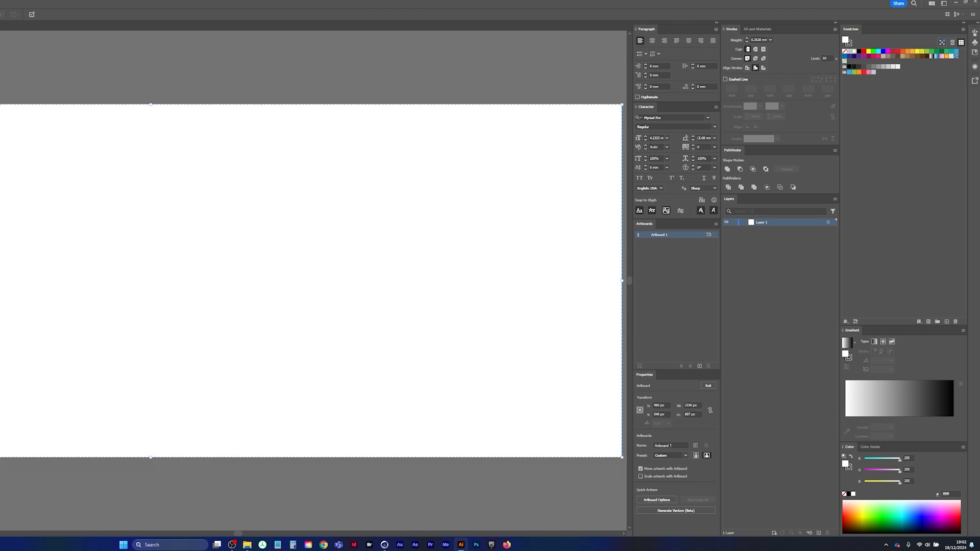
key("ctrl+minus")
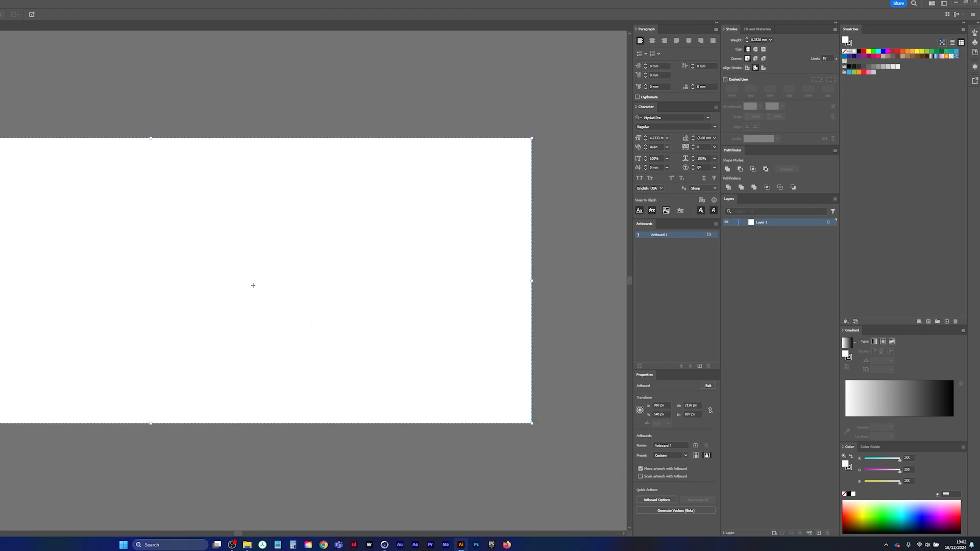
key("Escape")
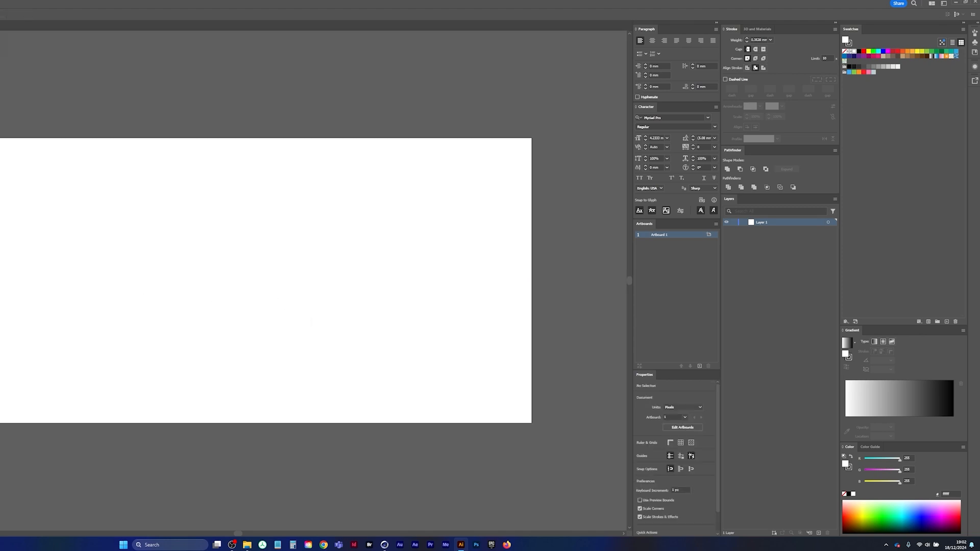
Draw a white rectangle of 2156 x 807 px covering the whole artboard
key("m")
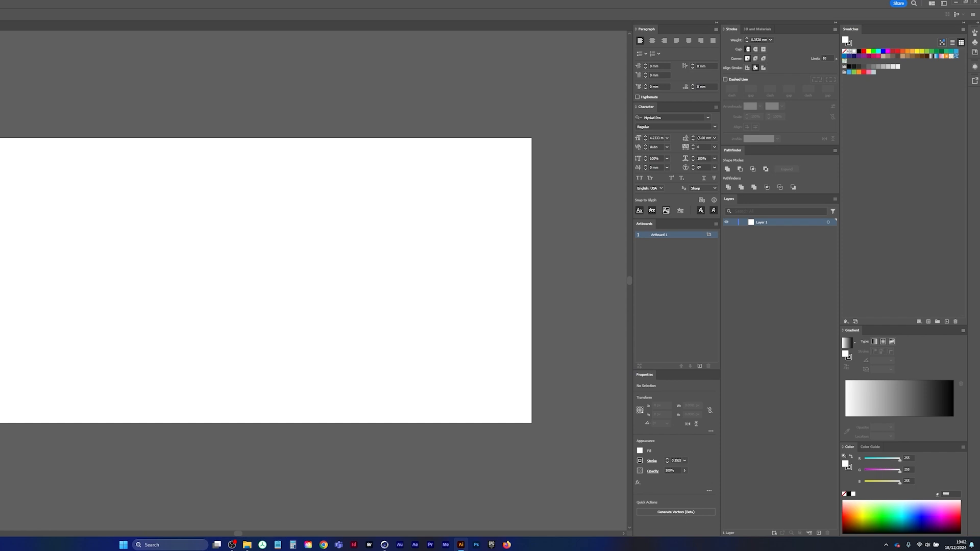
left_click_drag(1, 138, 531, 423)
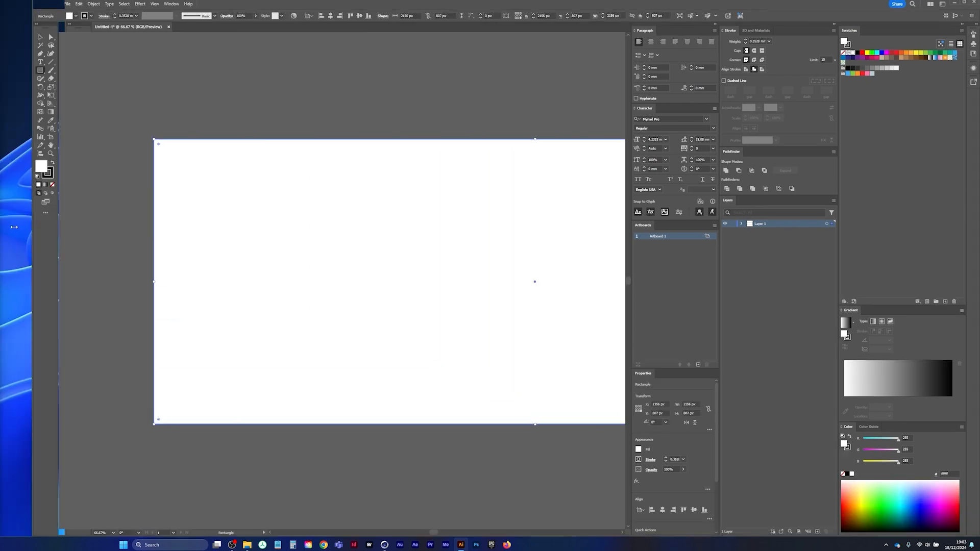
left_click_drag(31, 227, 1, 228)
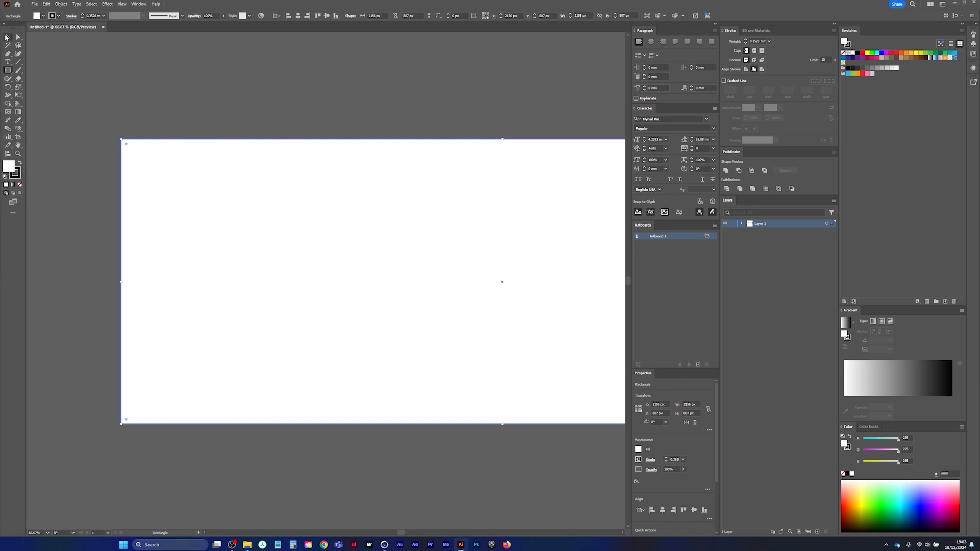
left_click(6, 38)
left_click_drag(414, 234, 318, 236)
left_click_drag(382, 245, 286, 233, "ctrl")
left_click_drag(362, 244, 383, 240, "ctrl")
left_click_drag(377, 247, 349, 240)
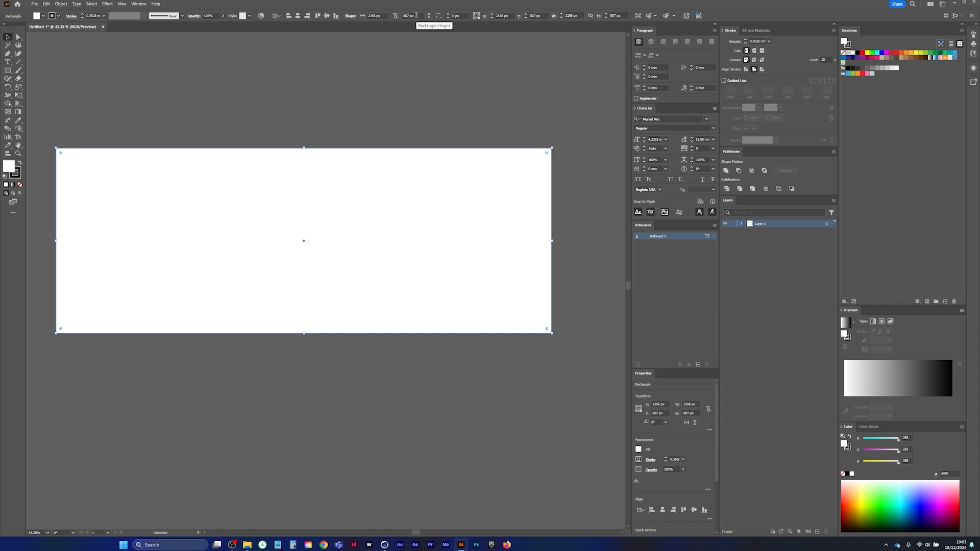
Check the artboard's size against the banner plane's dimensions in Cinema 4D
left_click(18, 137)
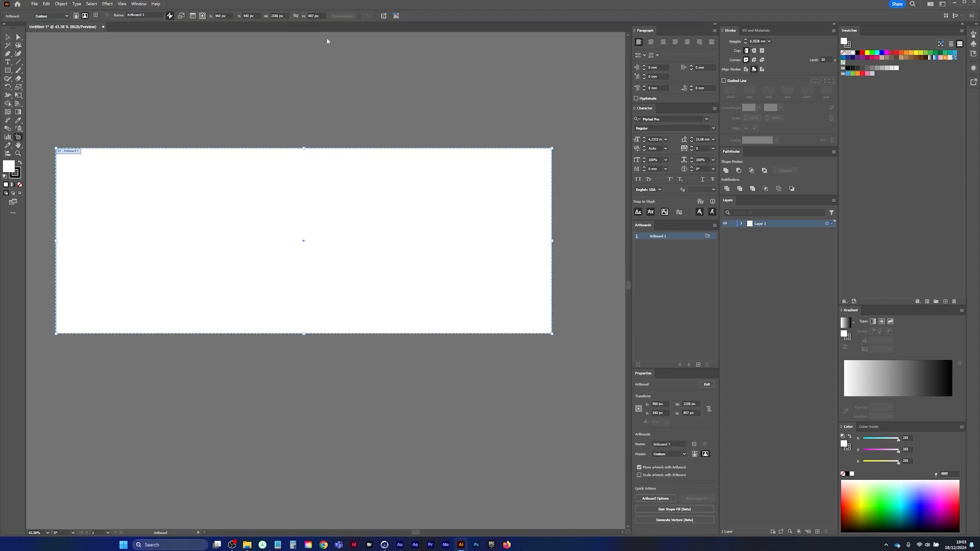
left_click(383, 545)
left_click(8, 36)
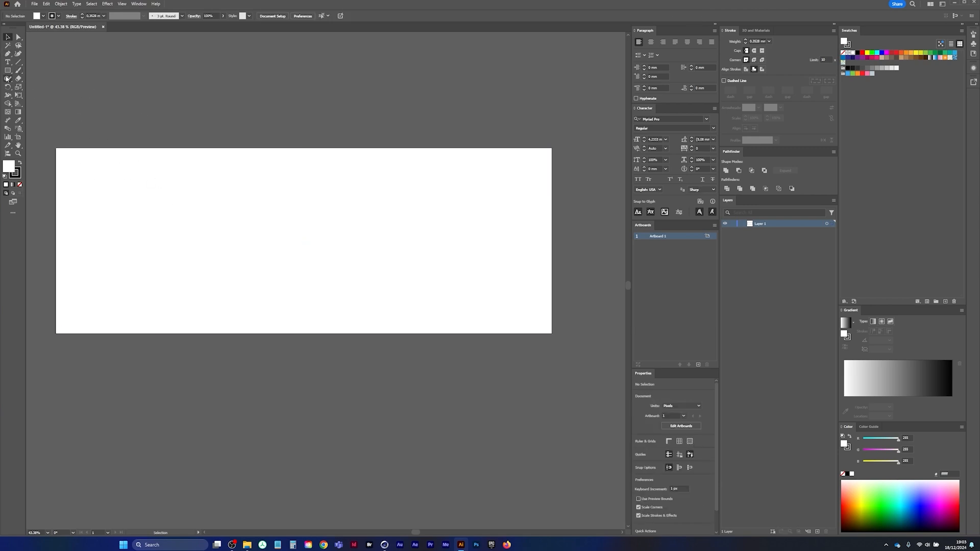
Draw a rectangle with no fill and no stroke over the full 2156 x 807 px artboard
key("m")
key("x")
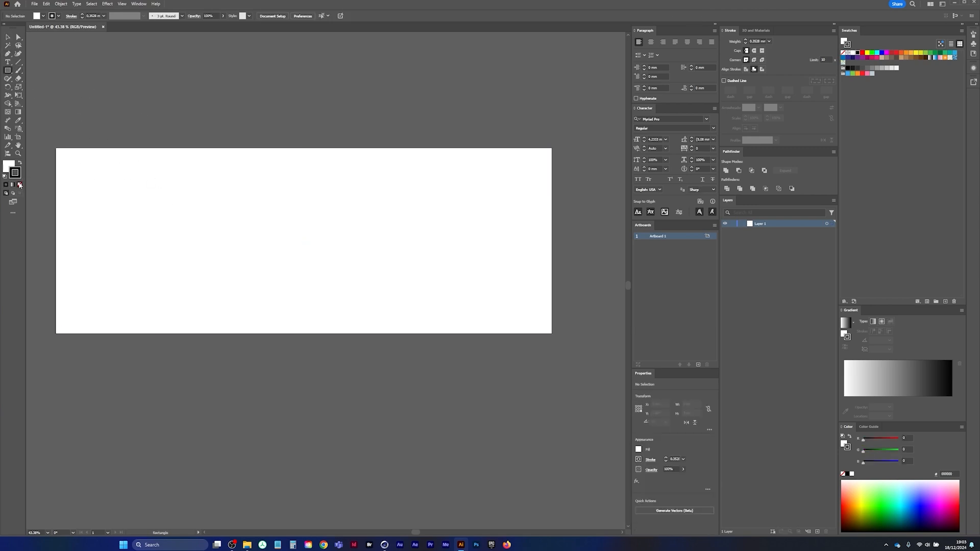
left_click(19, 185)
left_click(20, 185)
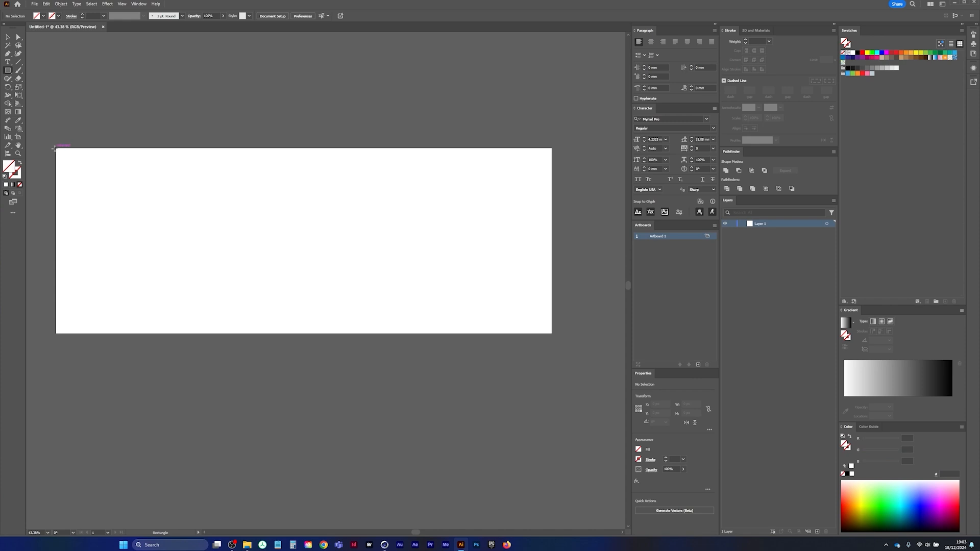
left_click_drag(54, 148, 551, 333)
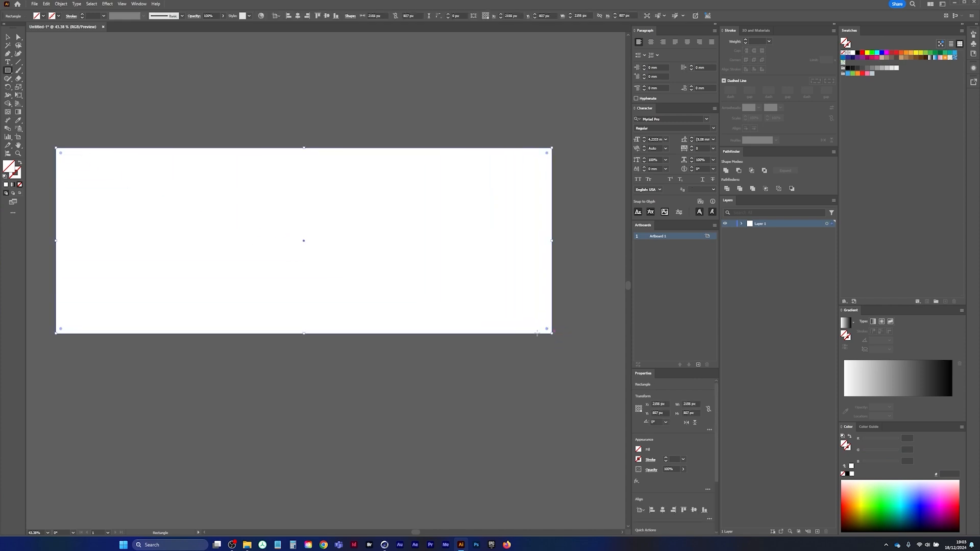
Generate vector artwork in the rectangle from the prompt "PEACE and Love Banner Poster" and choose the third variation
left_click(695, 16)
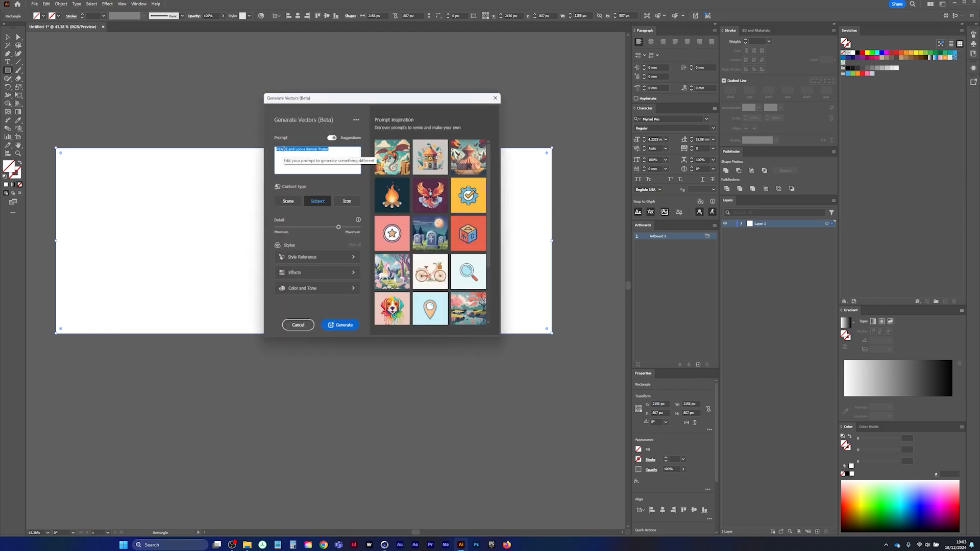
left_click(302, 149)
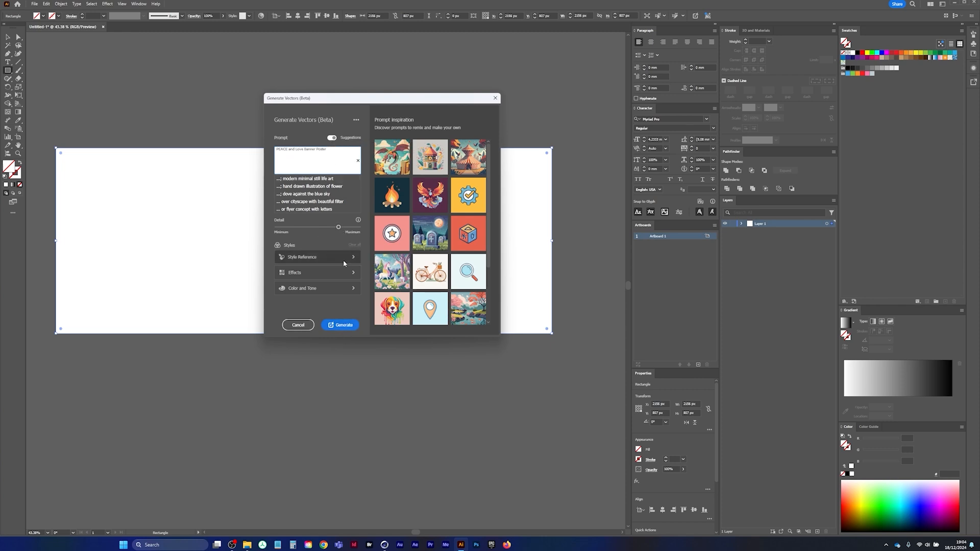
left_click(341, 325)
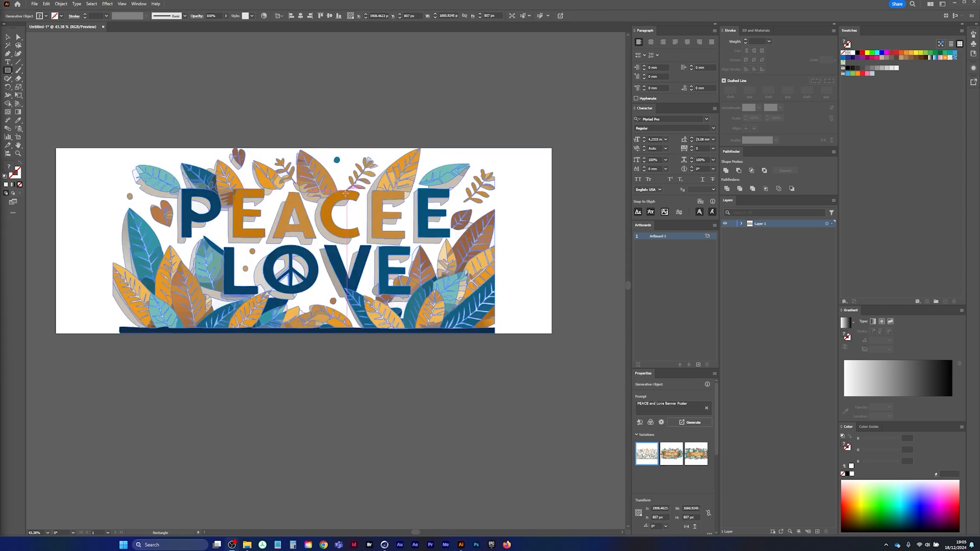
left_click(672, 459)
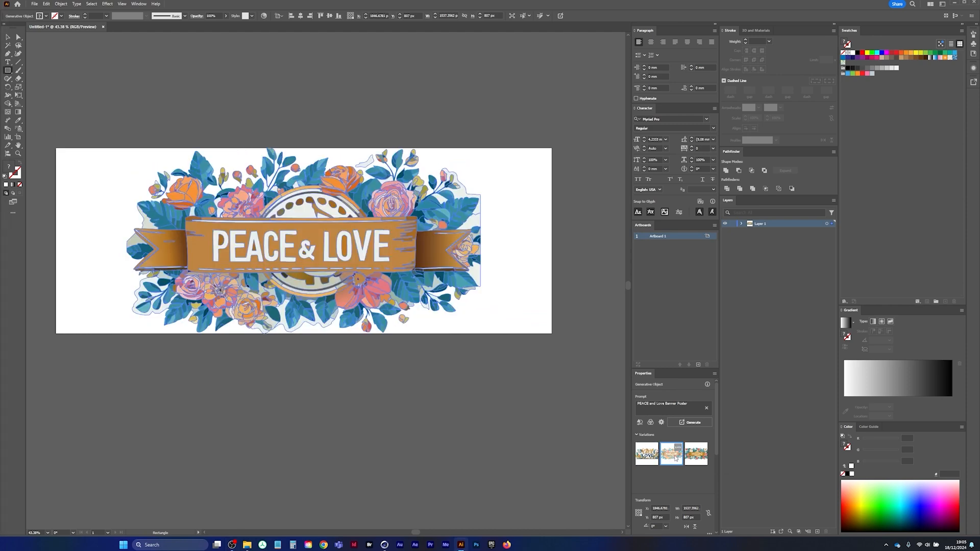
left_click(695, 462)
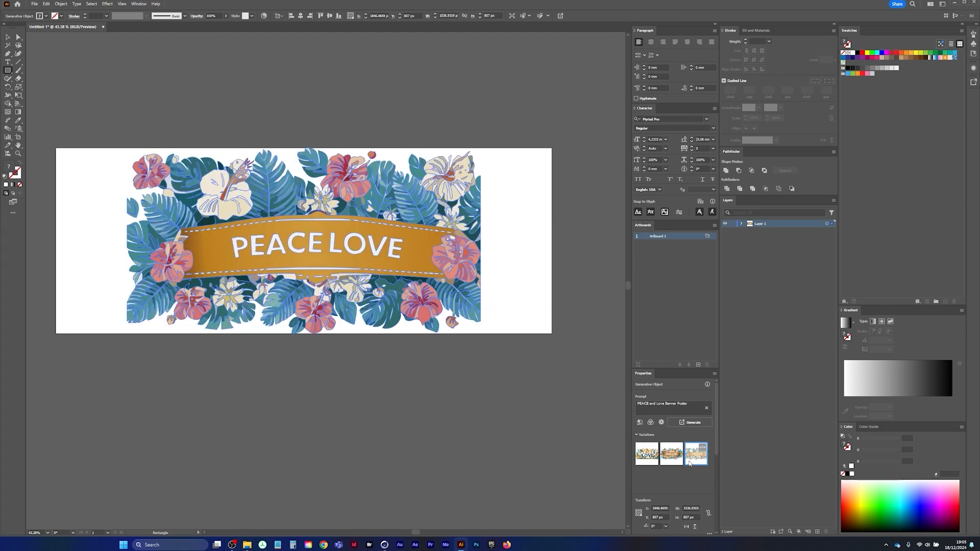
Compare the second variation, keep the third, and enlarge the artwork proportionally to about 2927 x 1537 px so it covers the artboard
left_click(672, 460)
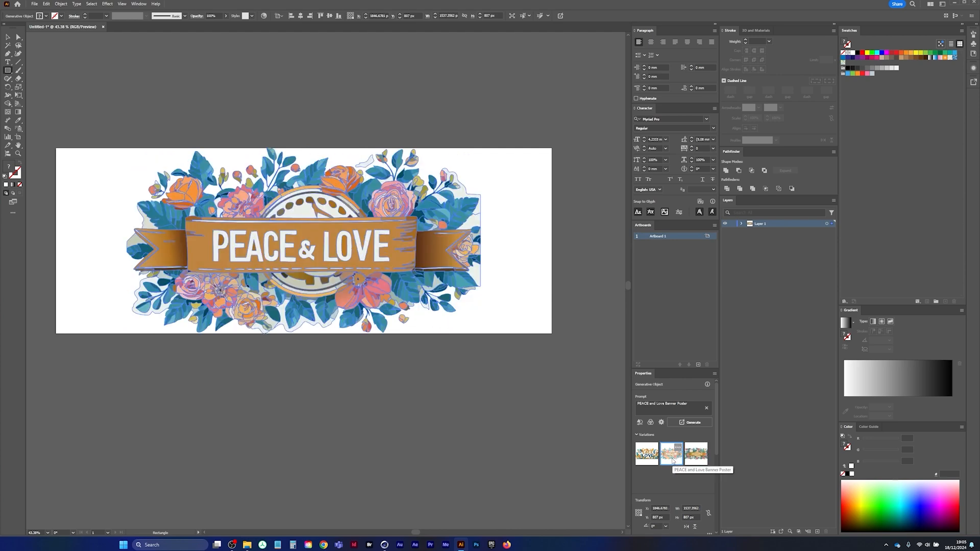
left_click(696, 462)
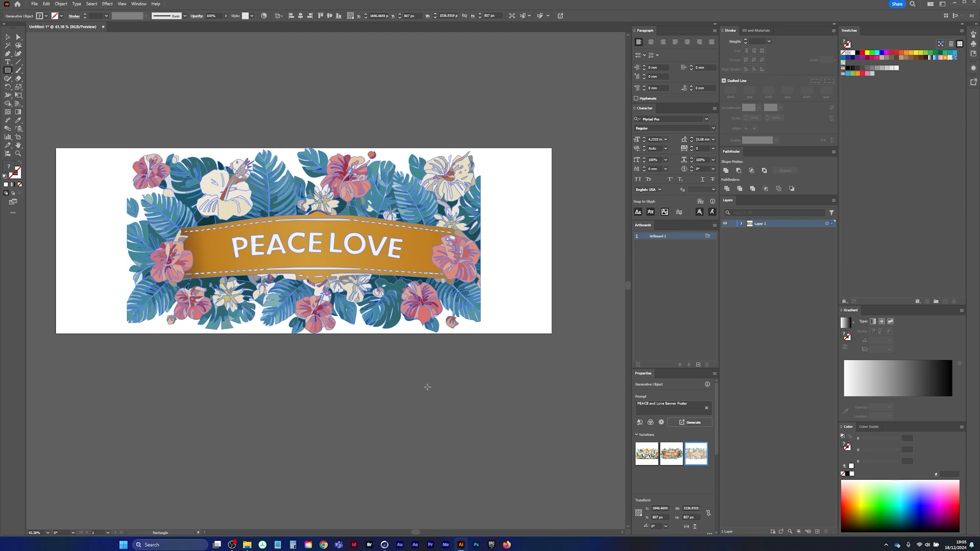
left_click(7, 37)
left_click(160, 123)
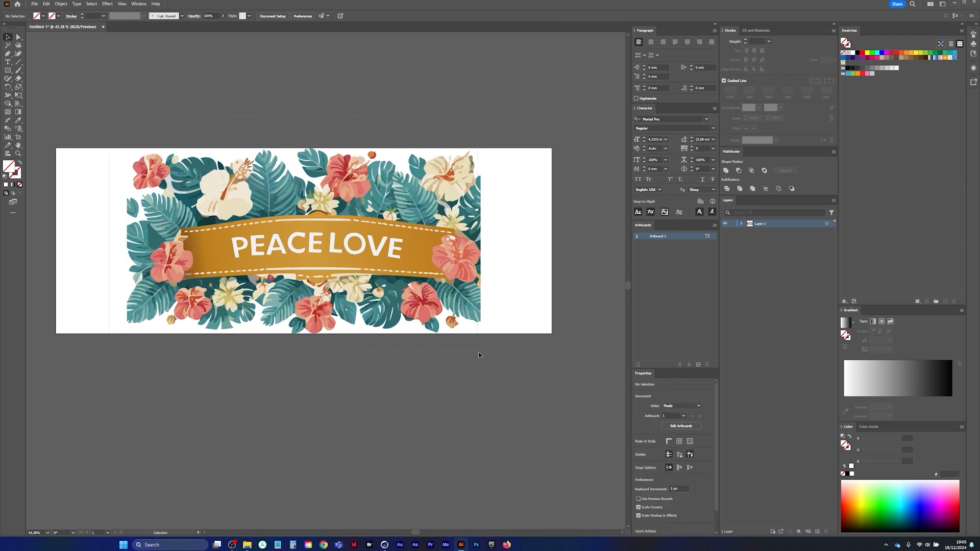
left_click_drag(479, 353, 616, 397)
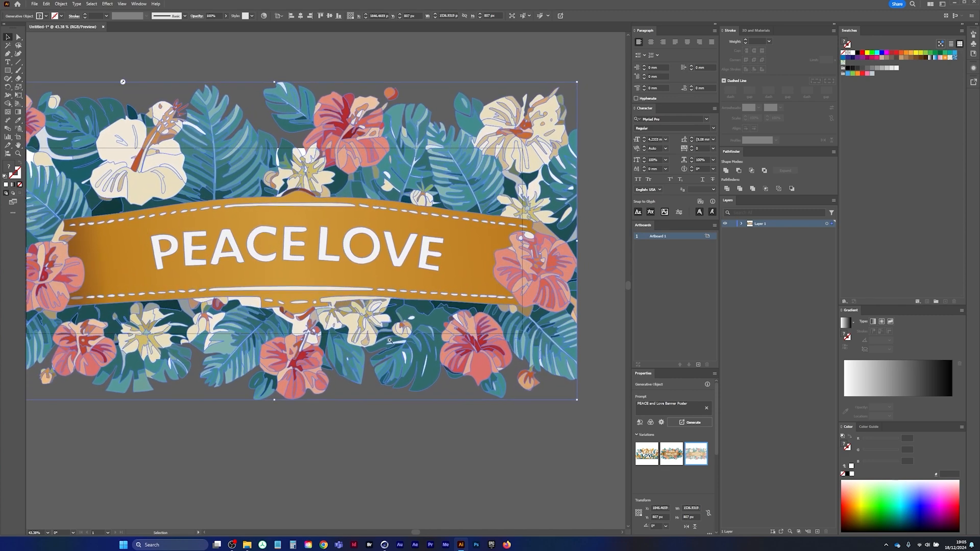
left_click_drag(389, 341, 398, 312, "ctrl")
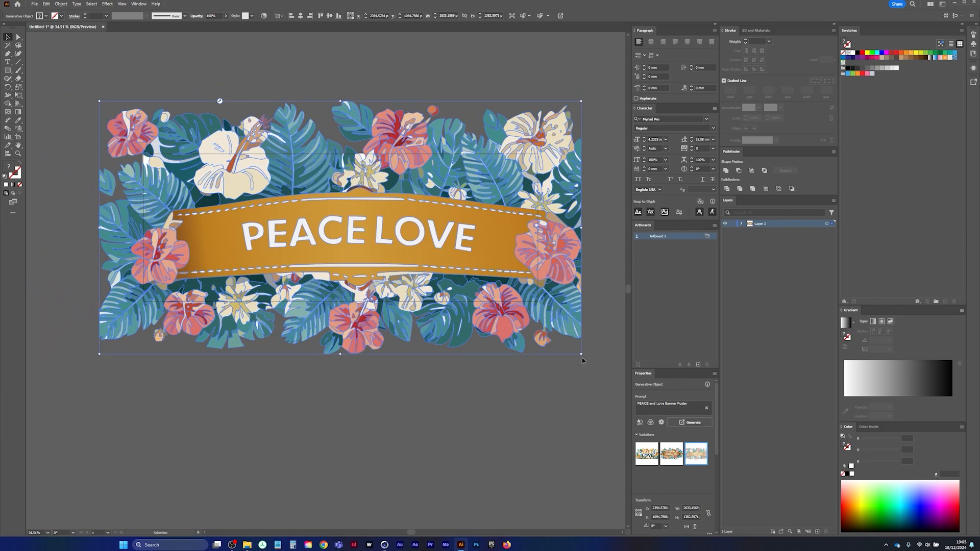
left_click_drag(582, 355, 612, 374, "alt+shift")
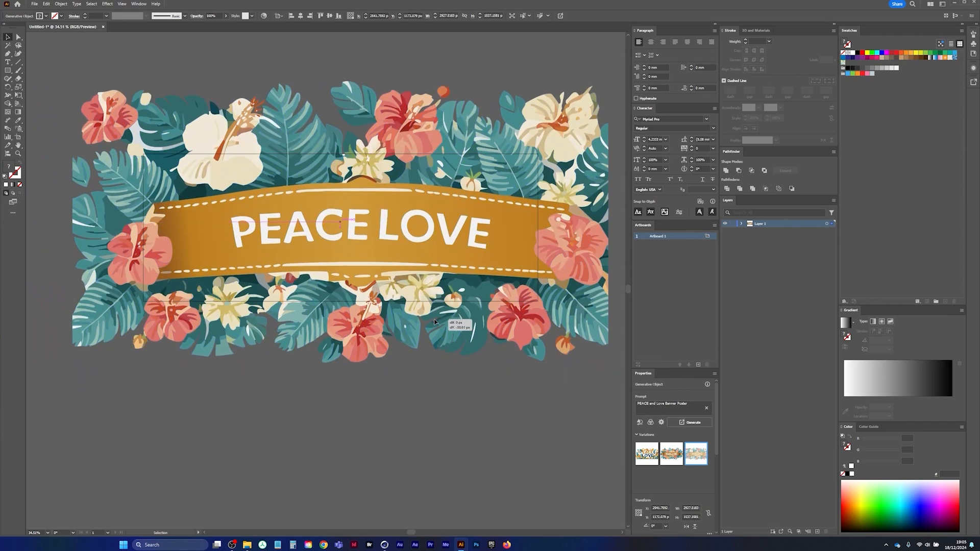
left_click(377, 416)
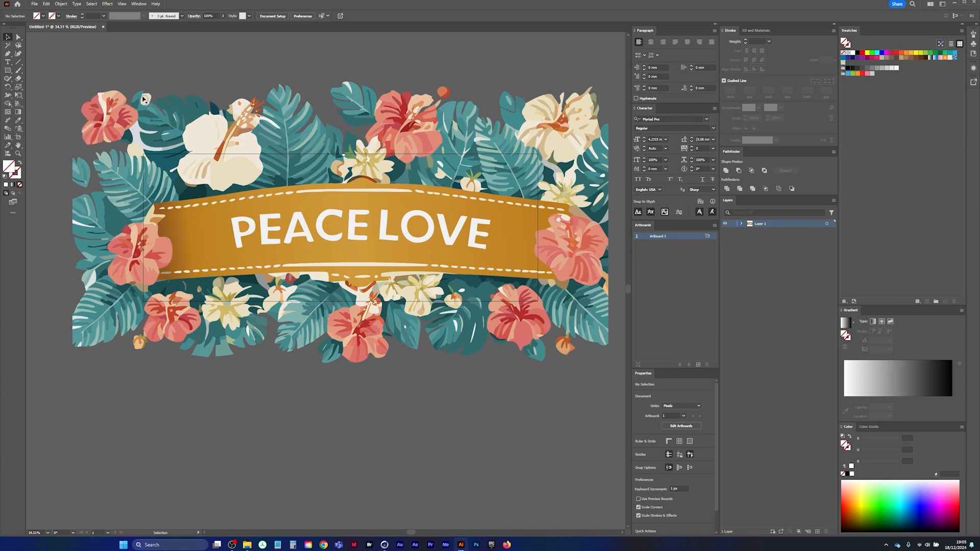
Export the artboard as PNG file baneer into the 34-Redeemer folder, using artboards, at 150 ppi with a transparent background
left_click(35, 4)
mouse_move(97, 164)
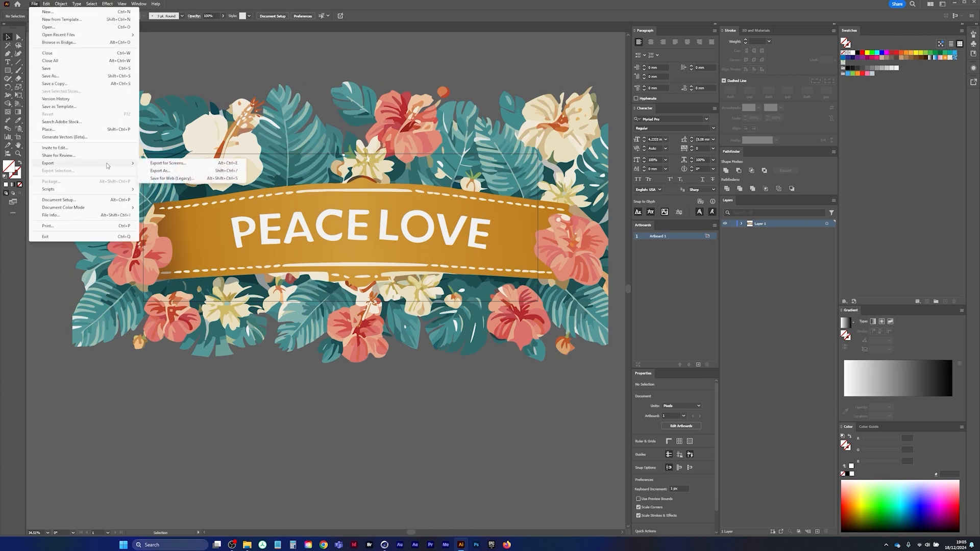
left_click(178, 171)
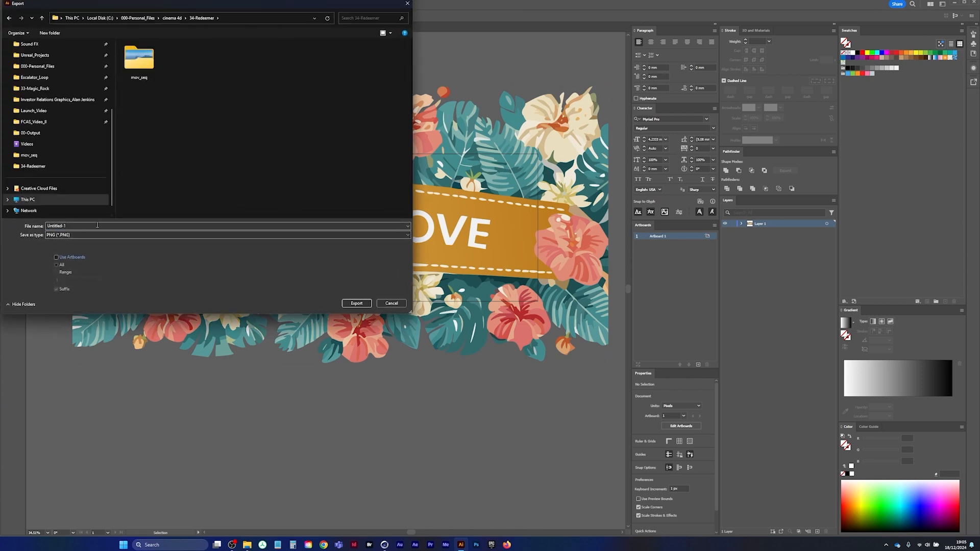
type("baneer")
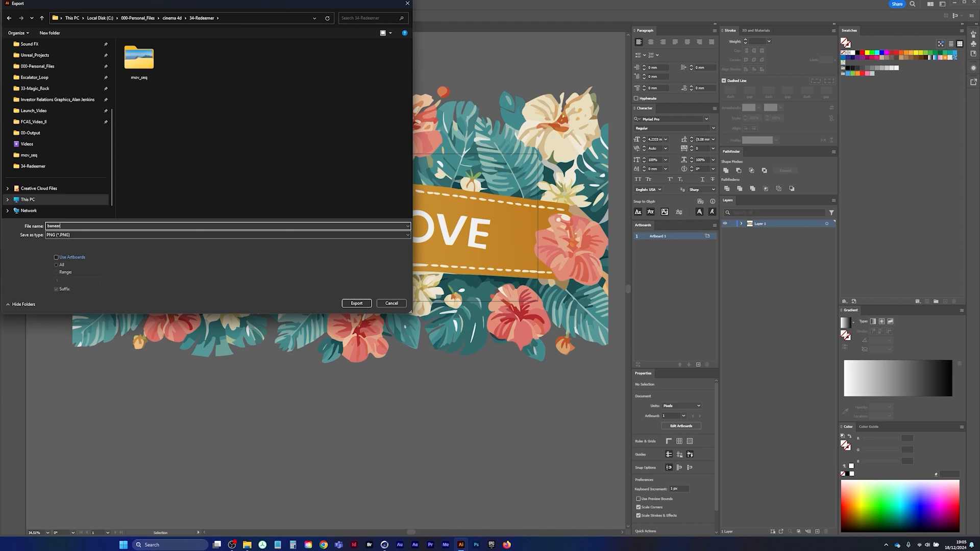
left_click(56, 257)
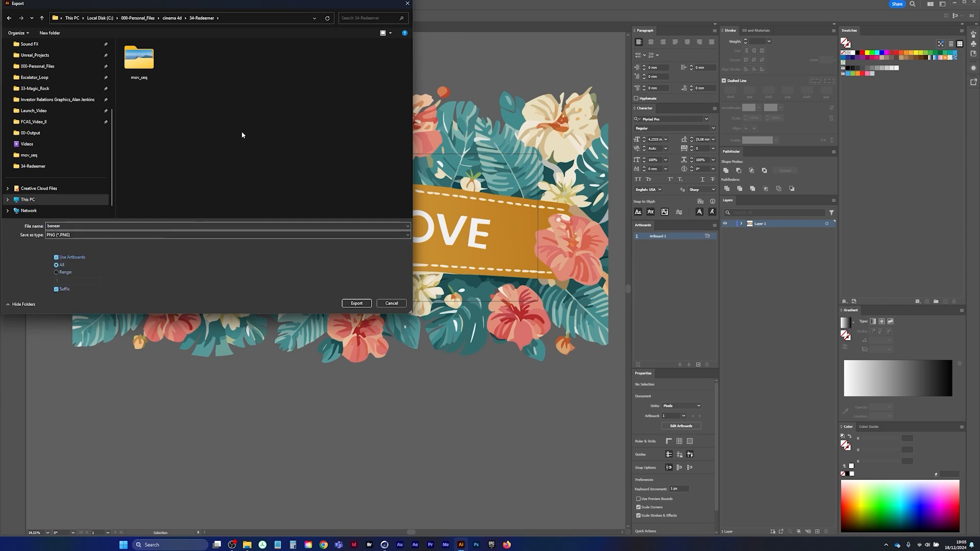
left_click_drag(281, 6, 94, 87)
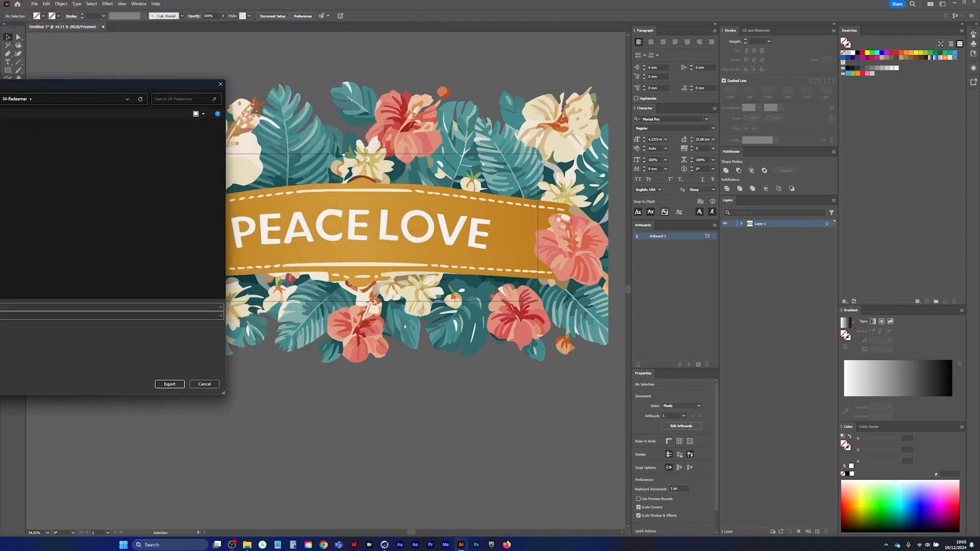
left_click_drag(135, 90, 414, 65)
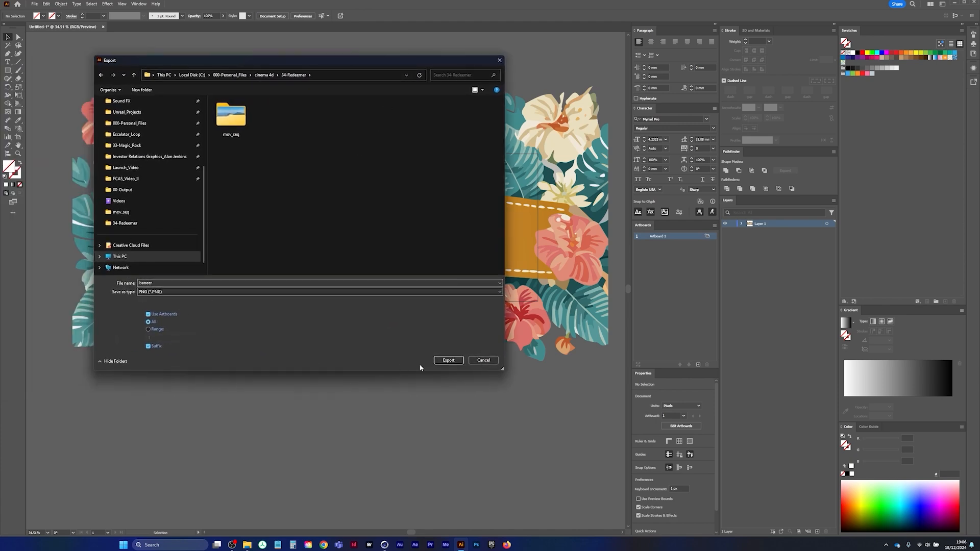
left_click(447, 360)
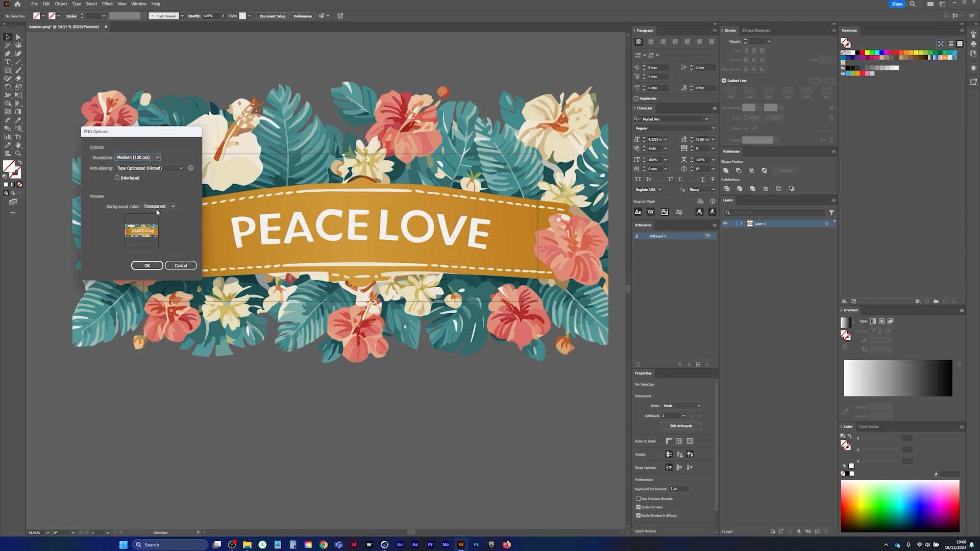
left_click(147, 265)
Switch to the 34-Redeemer folder in File Explorer and view the exported baneer.png image
left_click(384, 545)
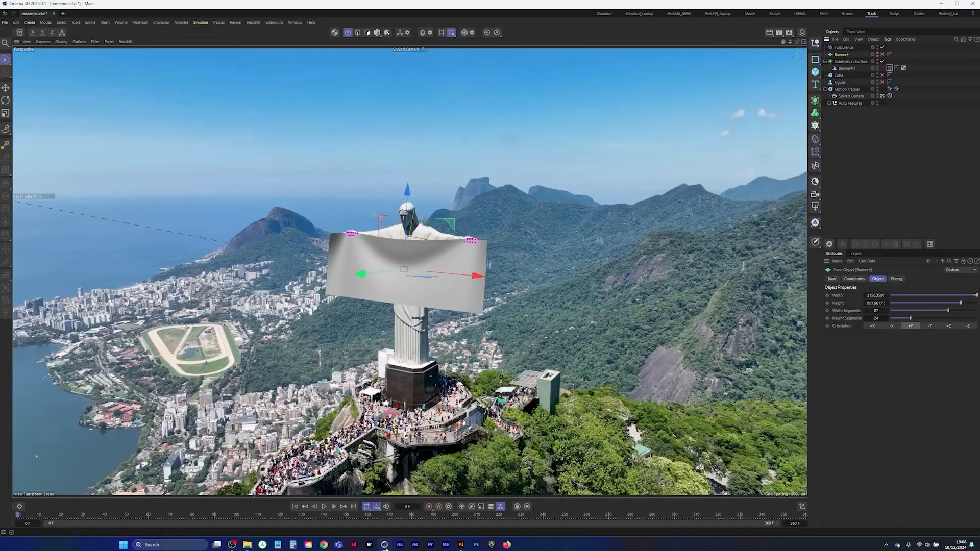
left_click(247, 545)
left_click(516, 160)
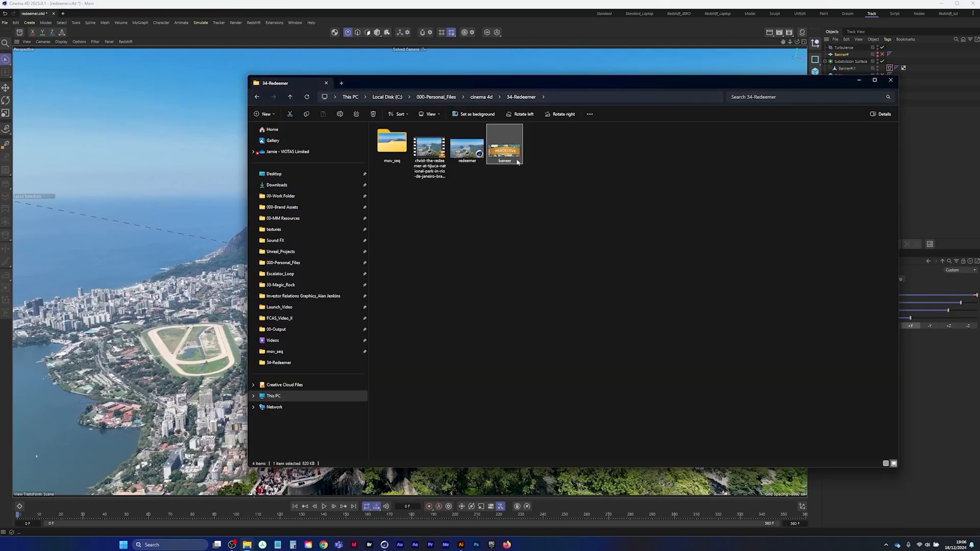
key("Return")
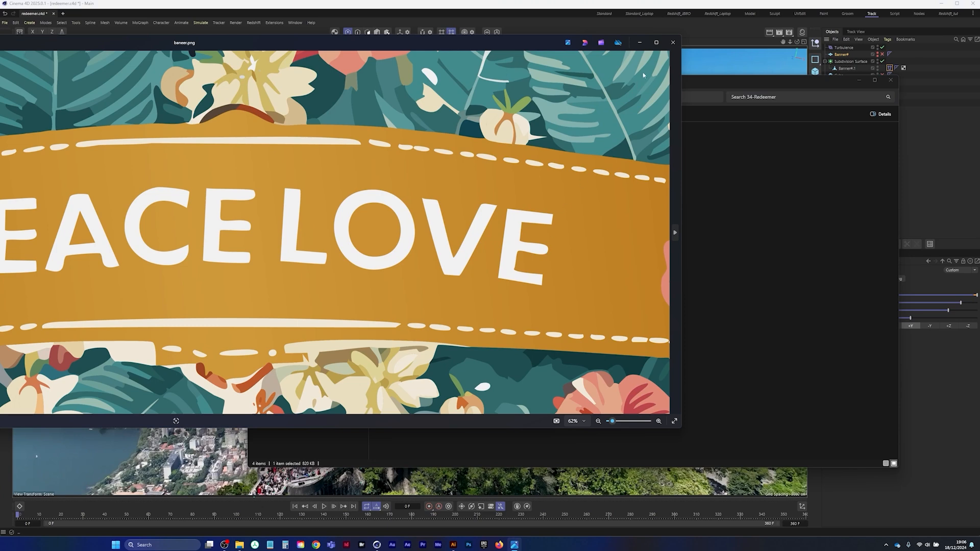
mouse_move(656, 44)
left_click_drag(675, 43, 303, 80)
left_click(668, 60)
left_click(586, 292)
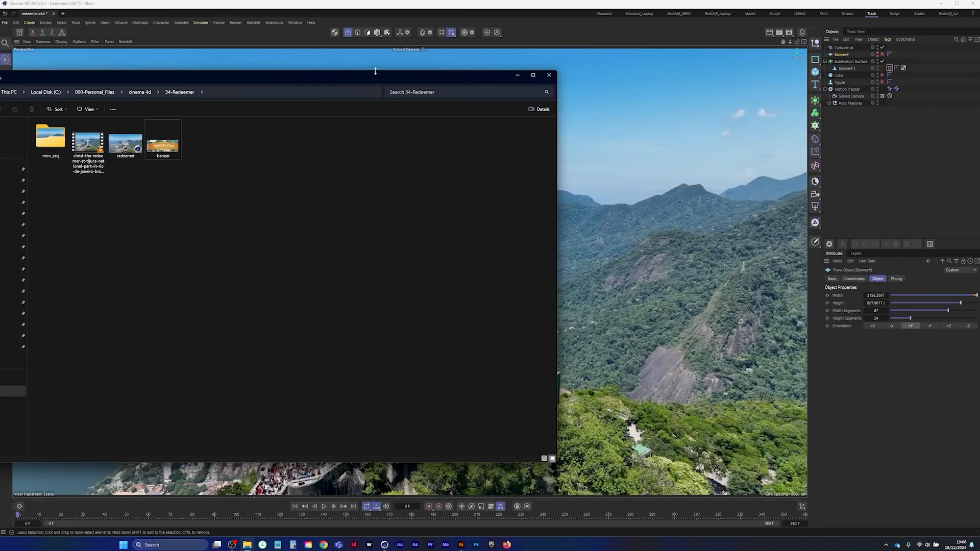
Show the Material Manager beside the Cinema 4D viewport, then reposition and minimize the 34-Redeemer folder window
left_click_drag(383, 75, 568, 101)
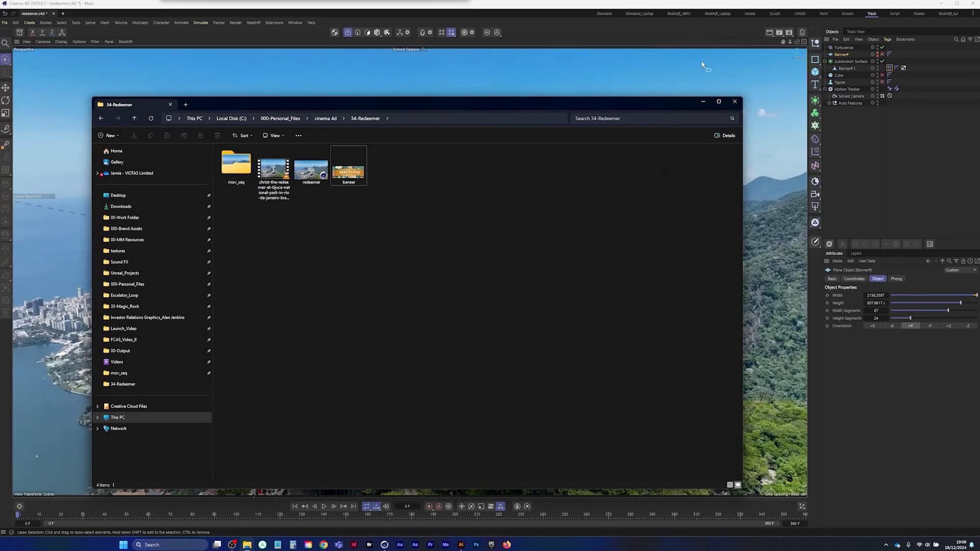
left_click(802, 33)
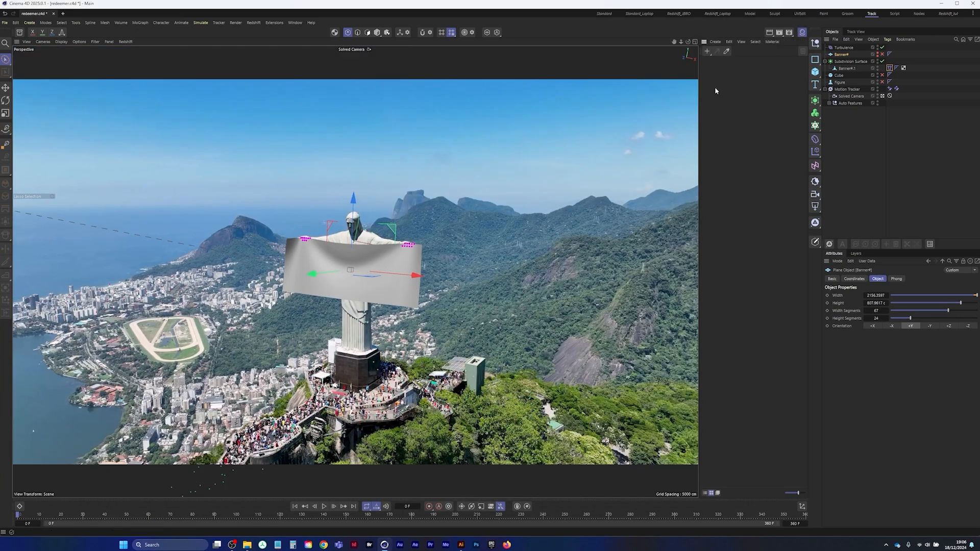
left_click(247, 545)
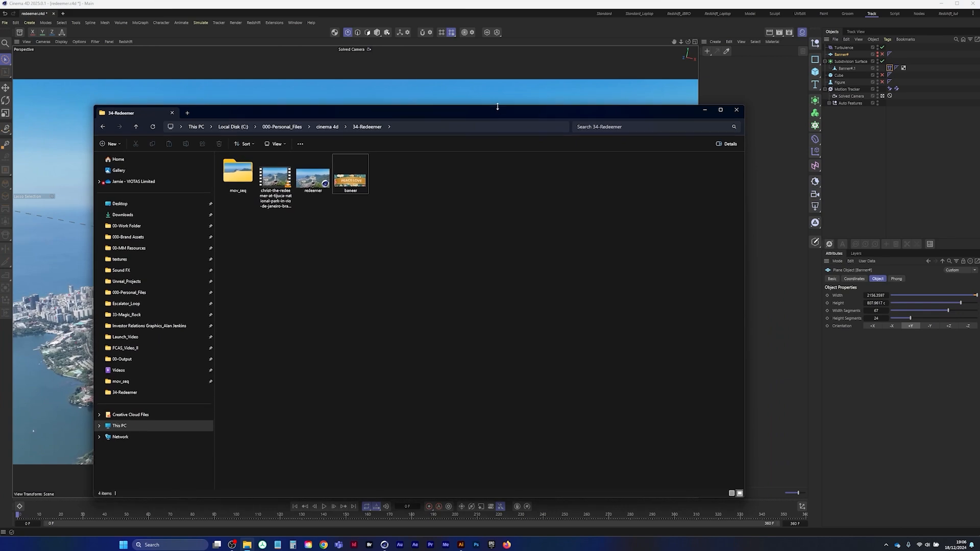
left_click_drag(496, 106, 466, 121)
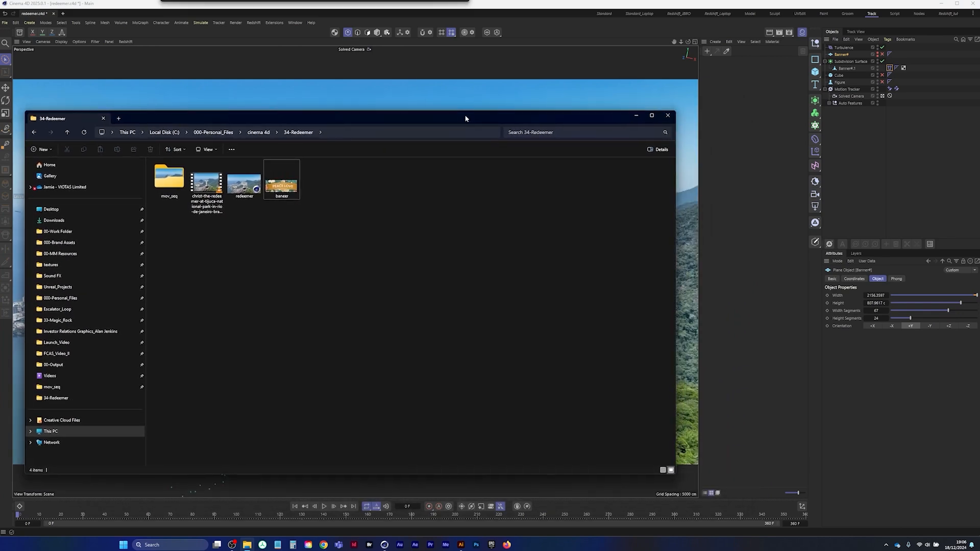
left_click(637, 115)
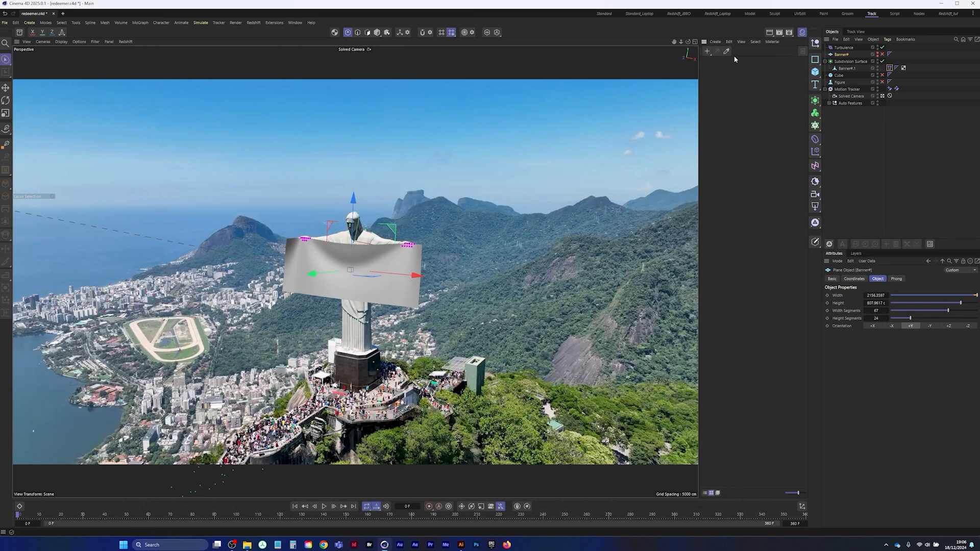
Check which renderer is set in the render settings
left_click(788, 33)
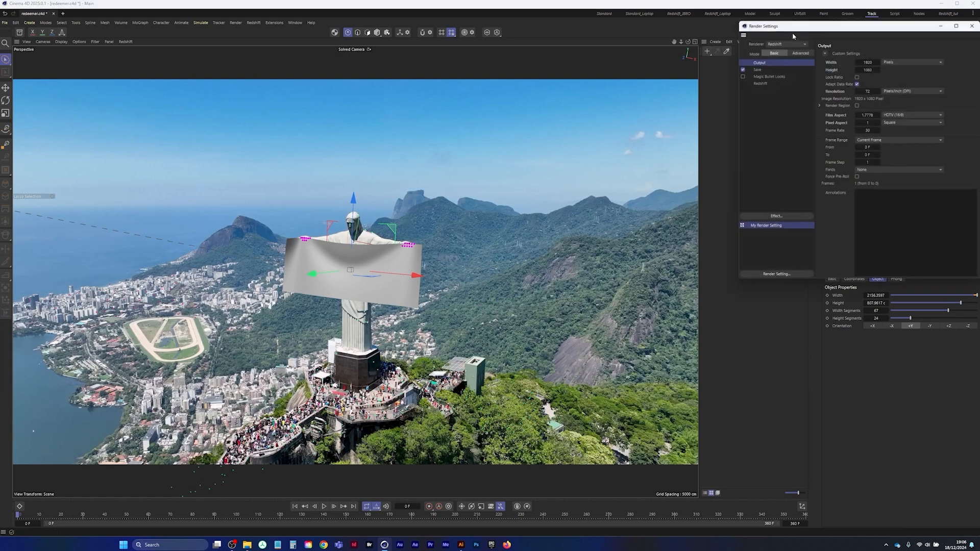
left_click_drag(796, 26, 642, 62)
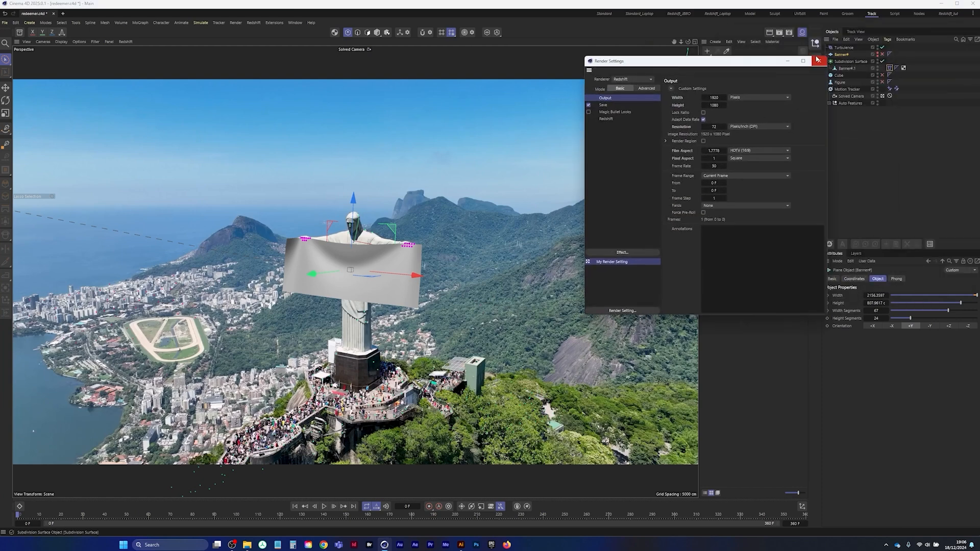
left_click(817, 61)
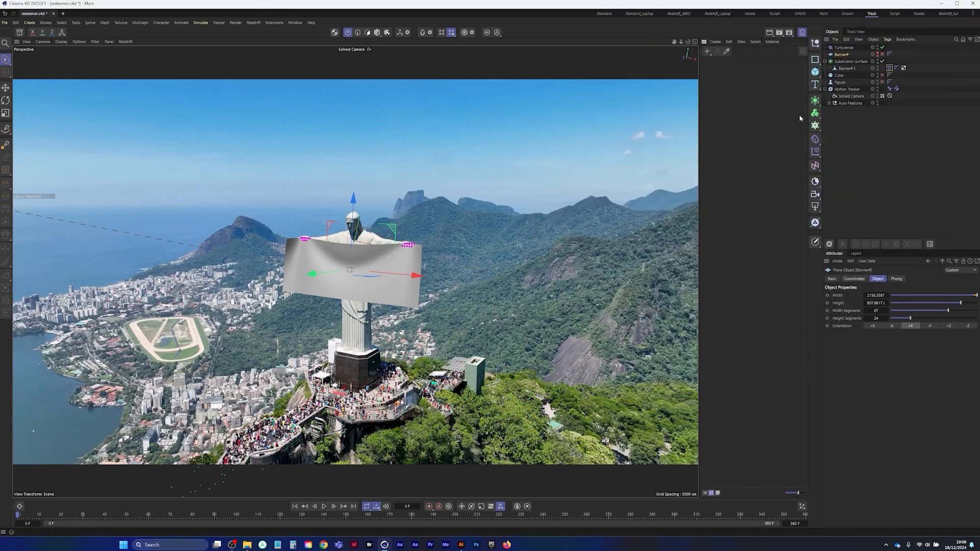
Create a new node material and name it banner
left_click(715, 41)
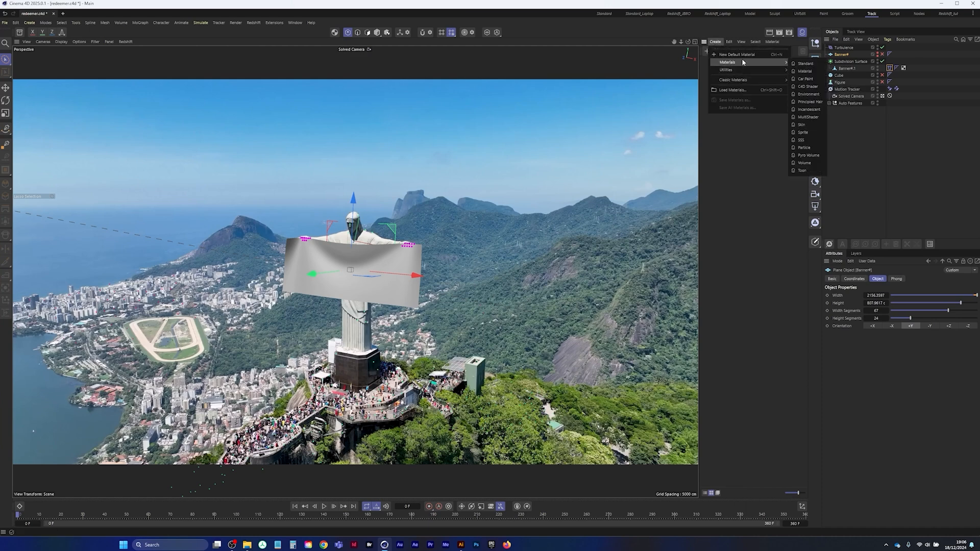
left_click(713, 44)
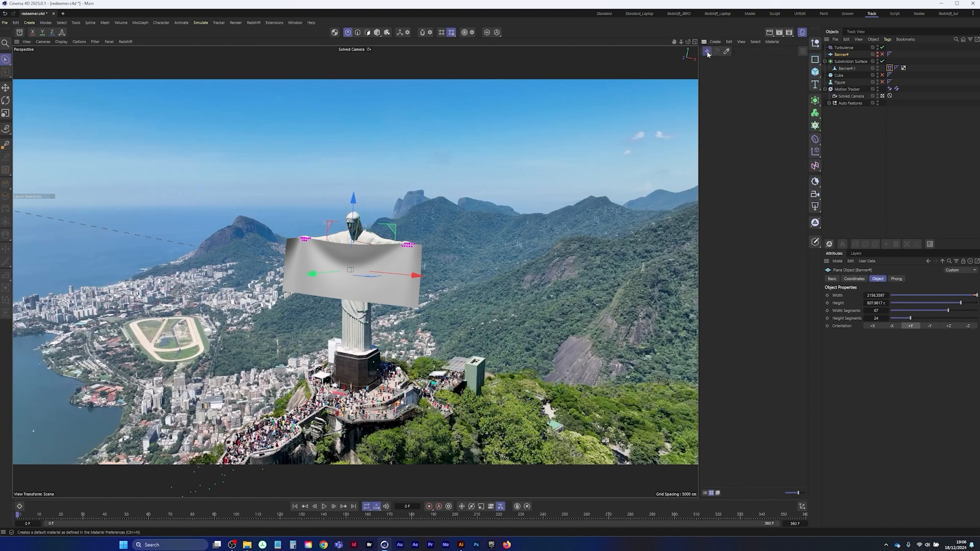
left_click(707, 52)
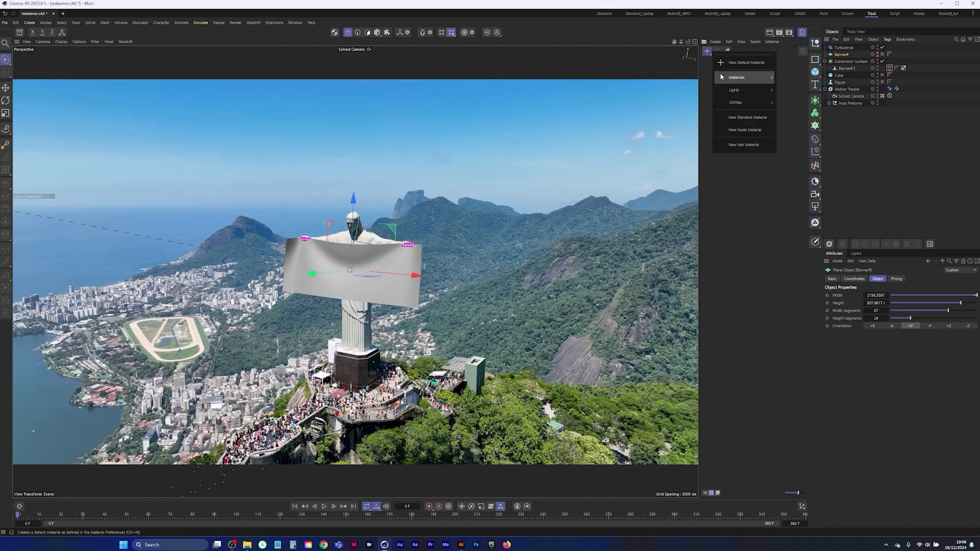
left_click(749, 132)
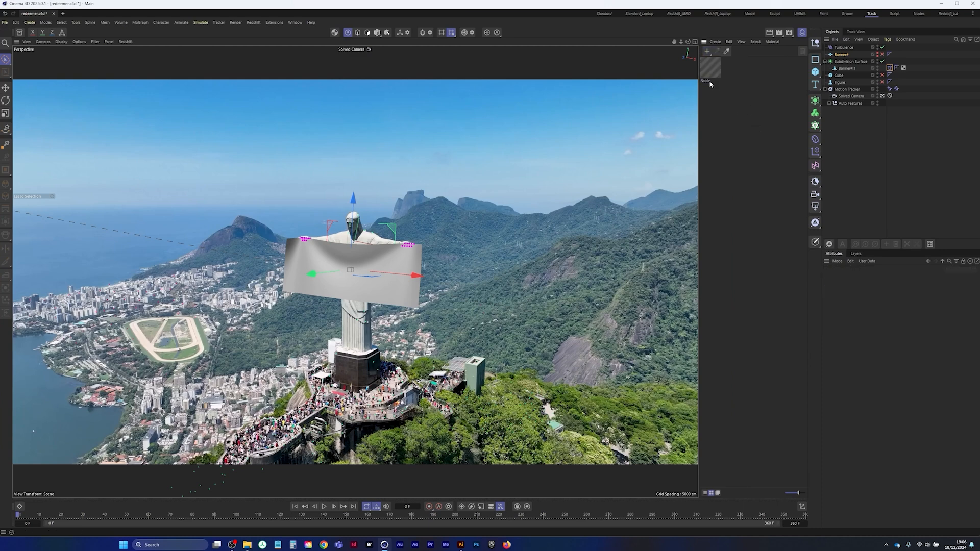
double_click(707, 80)
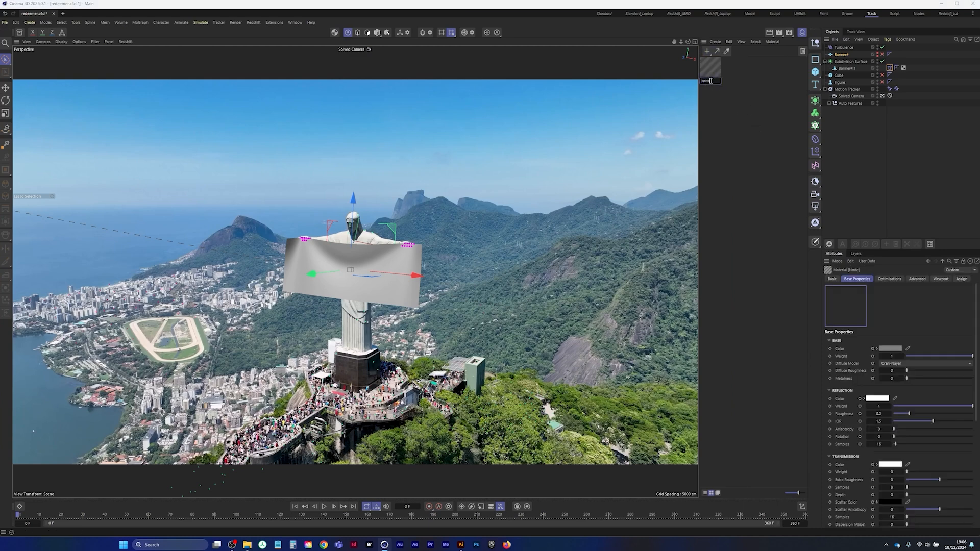
key("Return")
left_click(749, 88)
Add baneer.png as a texture node in the banner material's graph and connect its outColor to the RS Standard base Color
double_click(710, 70)
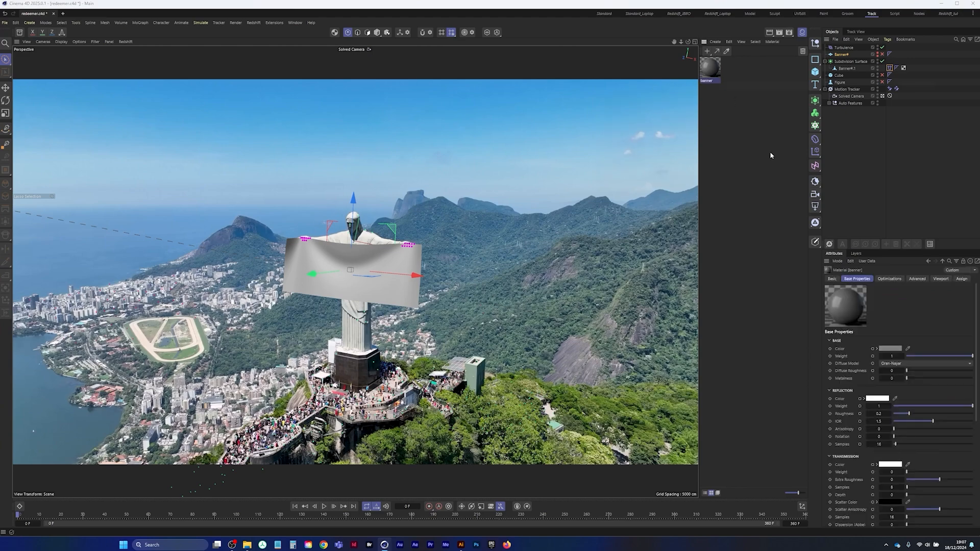
left_click_drag(811, 66, 430, 134)
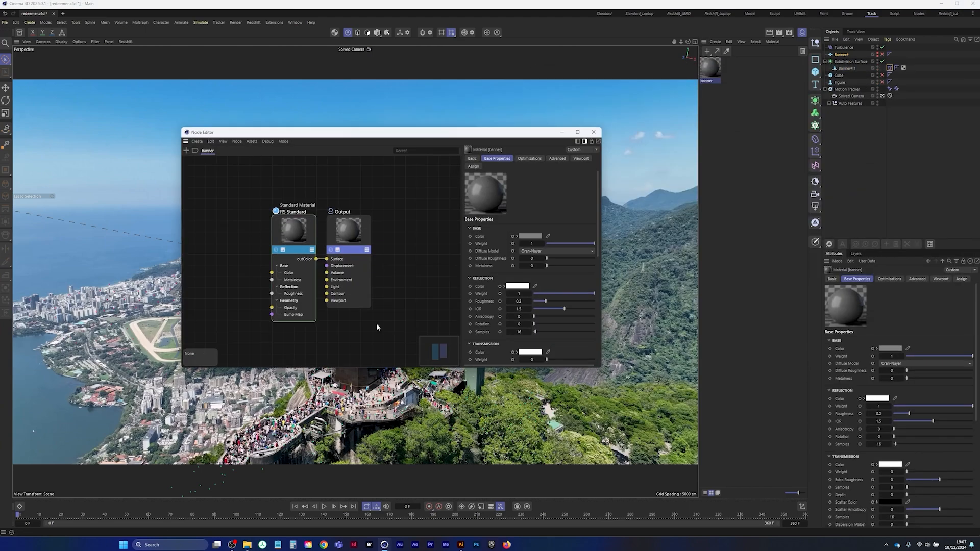
left_click(247, 544)
left_click_drag(367, 116, 596, 300)
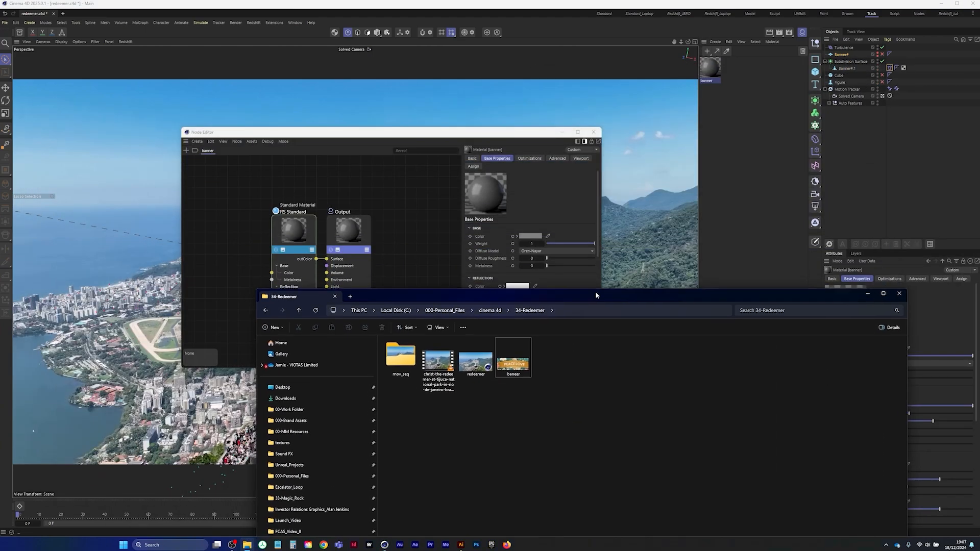
left_click_drag(234, 227, 235, 225)
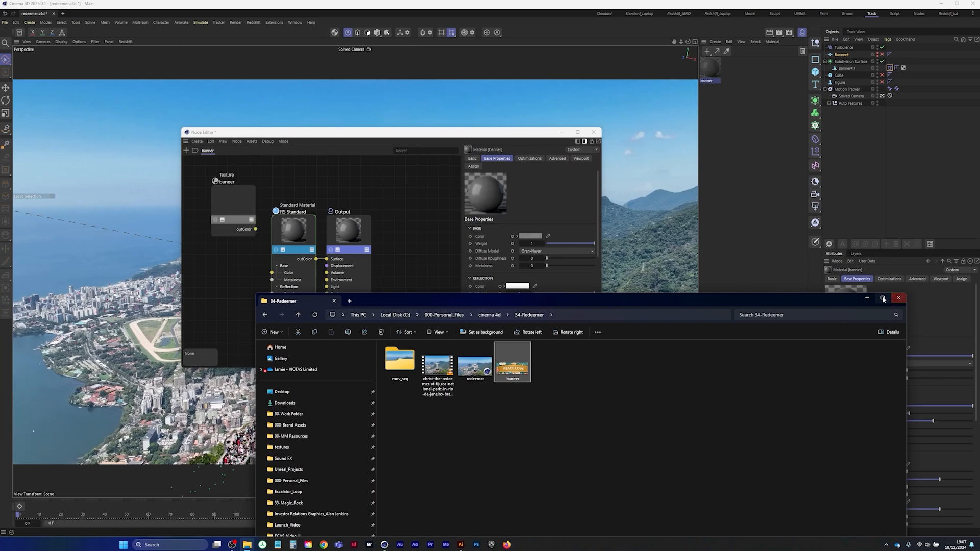
left_click(867, 298)
left_click_drag(255, 229, 273, 273)
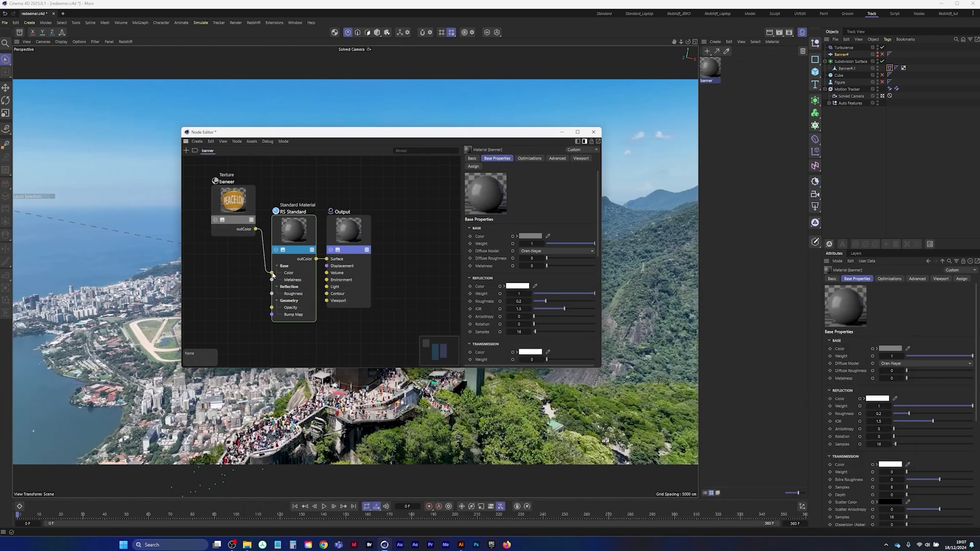
Close the material's node graph and apply the banner material to the cloth mesh inside the Subdivision Surface
left_click(593, 132)
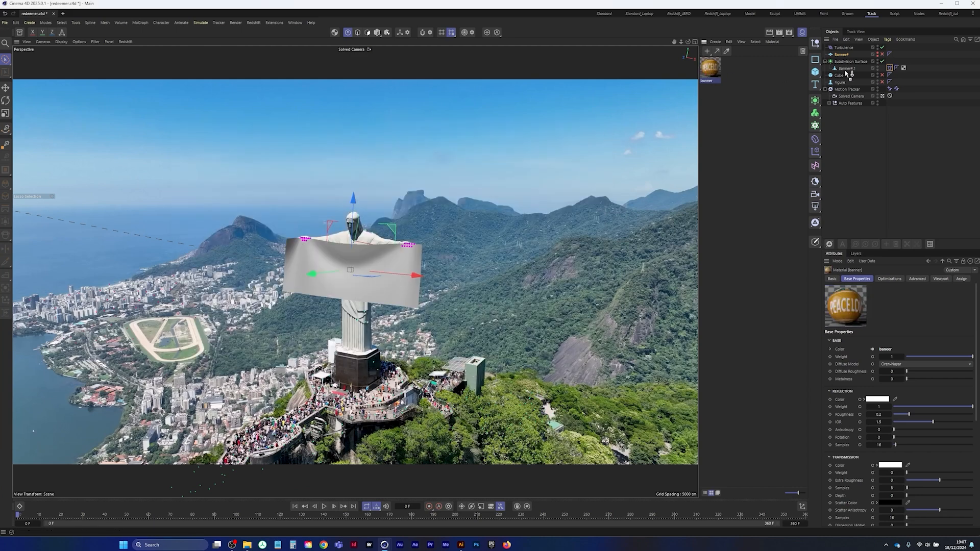
left_click_drag(848, 71, 847, 69)
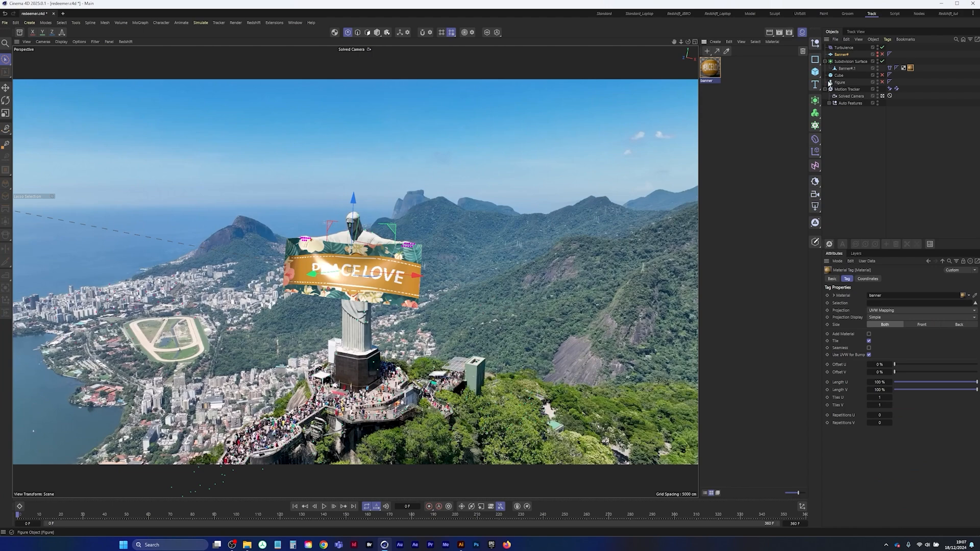
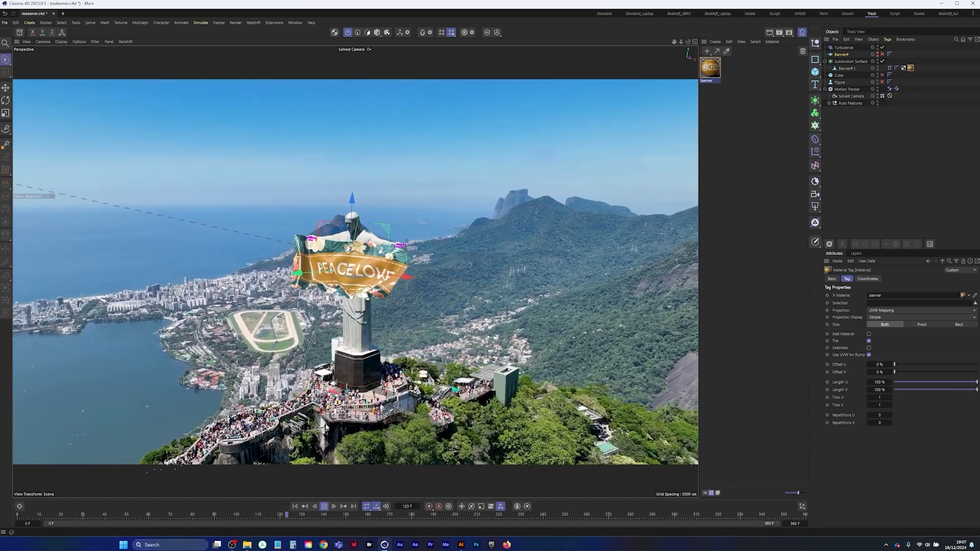
Play the banner animation several times to check how the artwork follows the simulated cloth, and return to the start frame
left_click(324, 506)
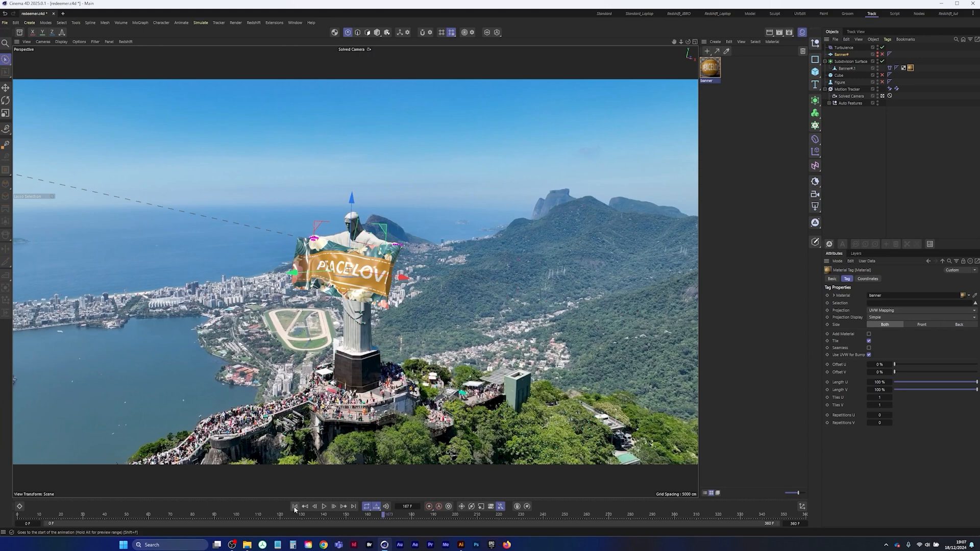
left_click(294, 506)
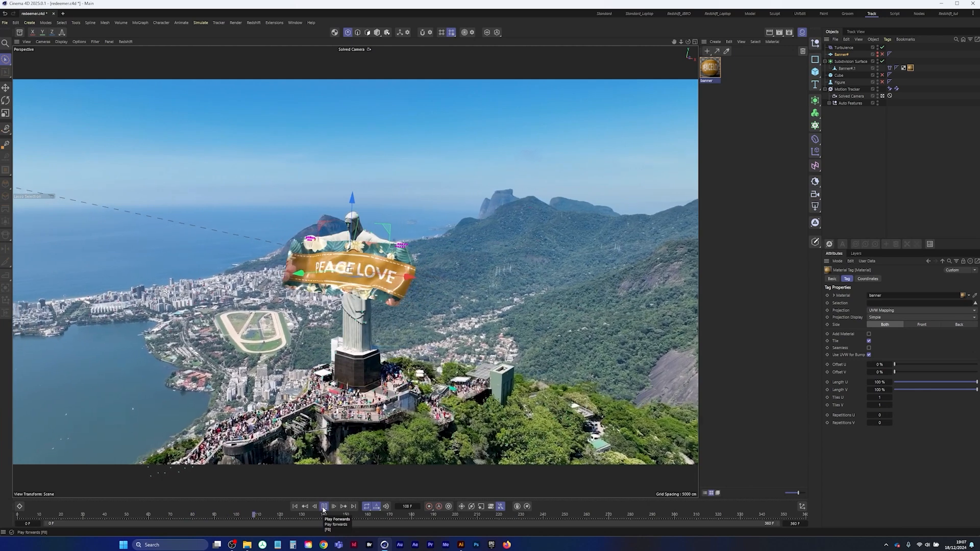
left_click(323, 506)
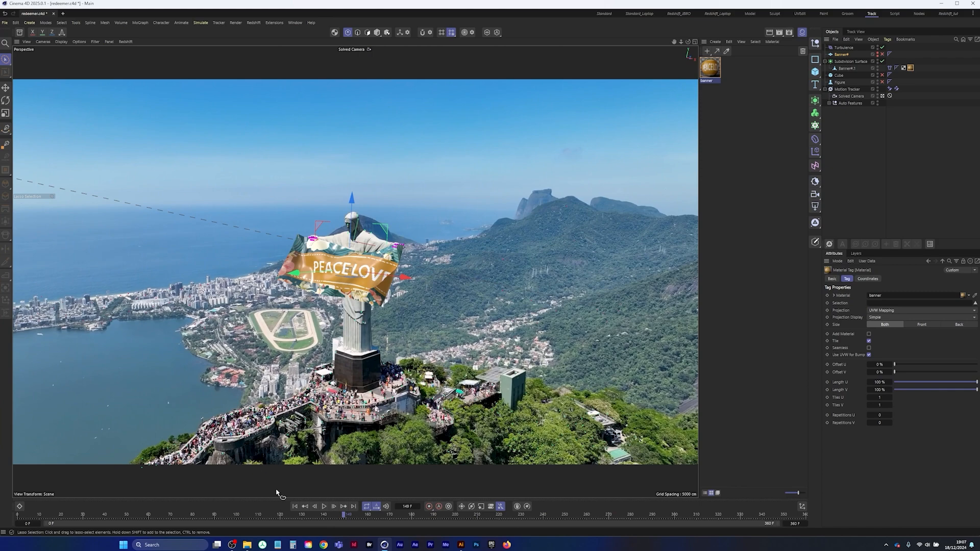
left_click(323, 506)
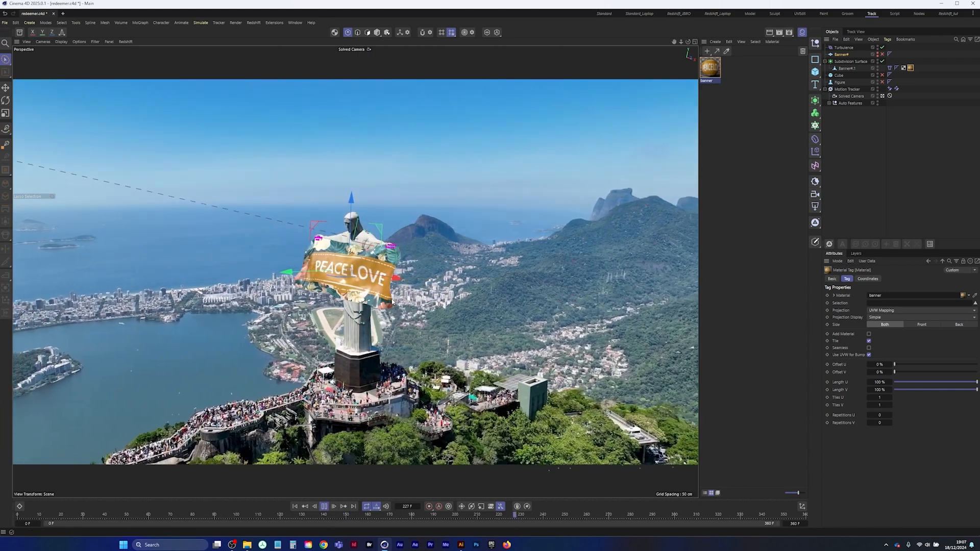
left_click(323, 506)
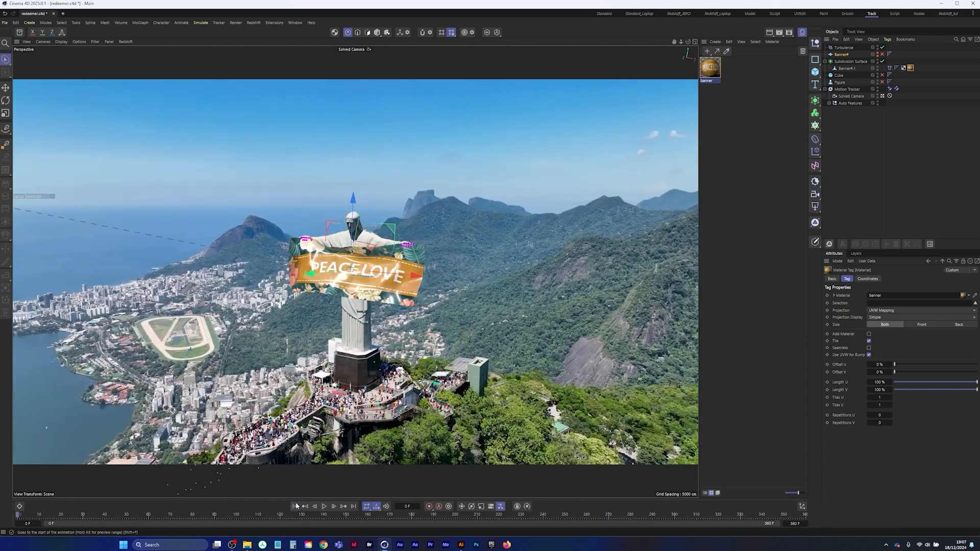
left_click(295, 507)
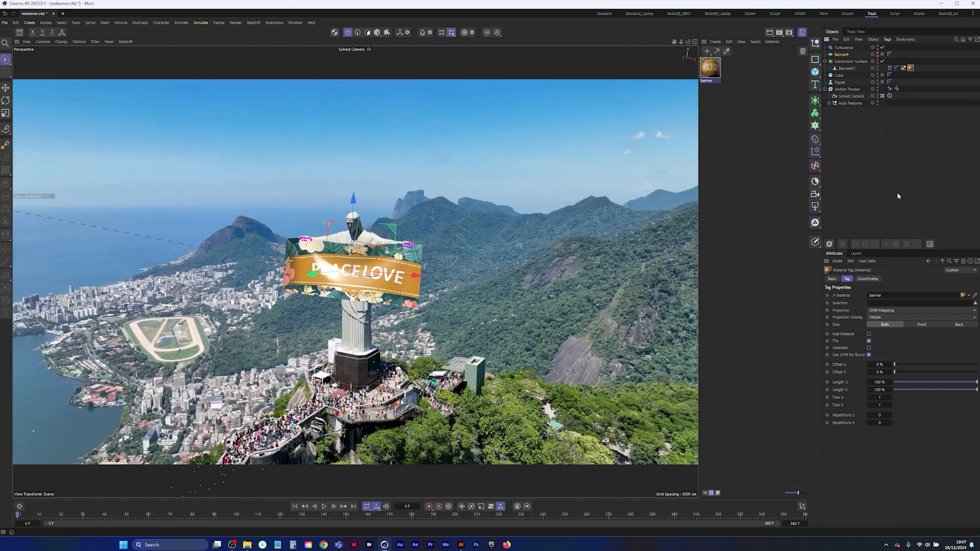
Set the banner material tag's side to Front and preview the artwork through the animation
left_click(922, 325)
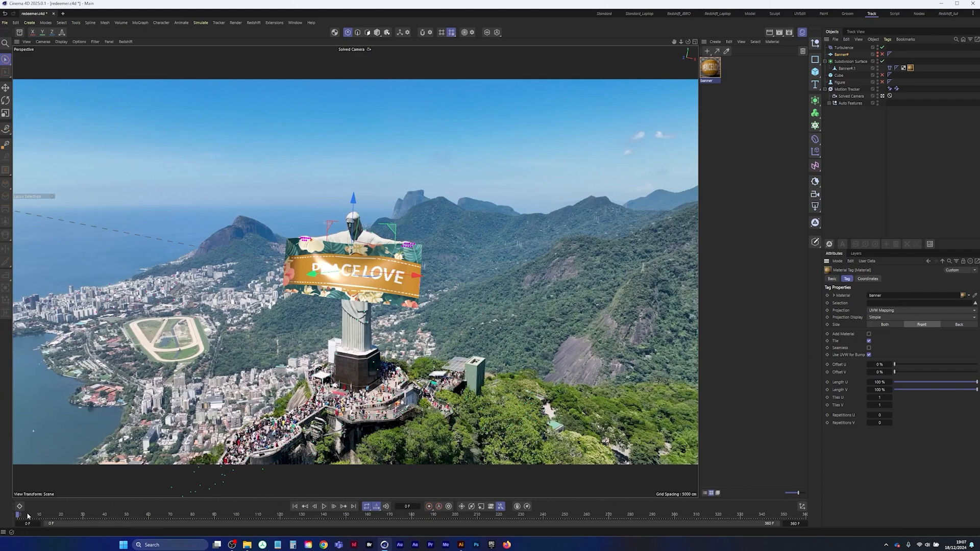
left_click_drag(19, 517, 655, 509)
left_click(324, 506)
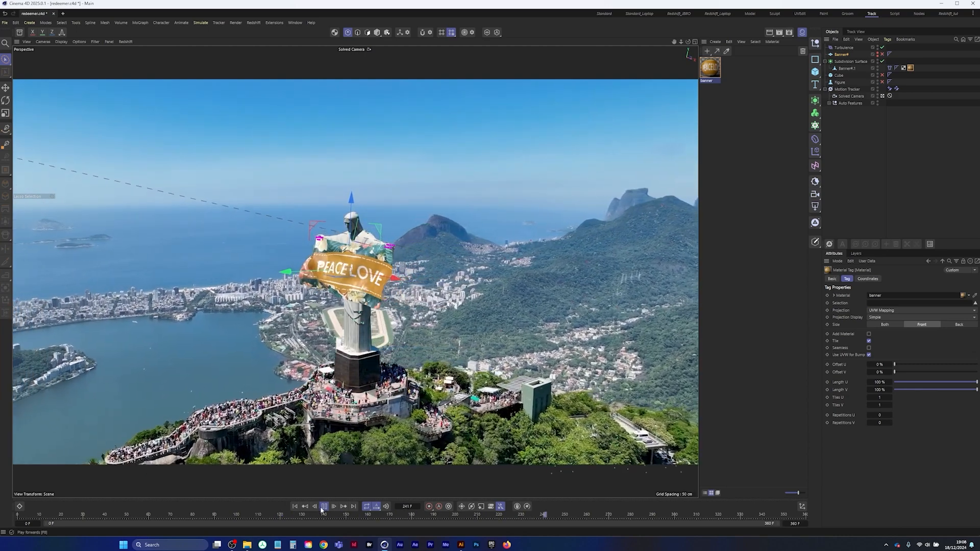
left_click(323, 507)
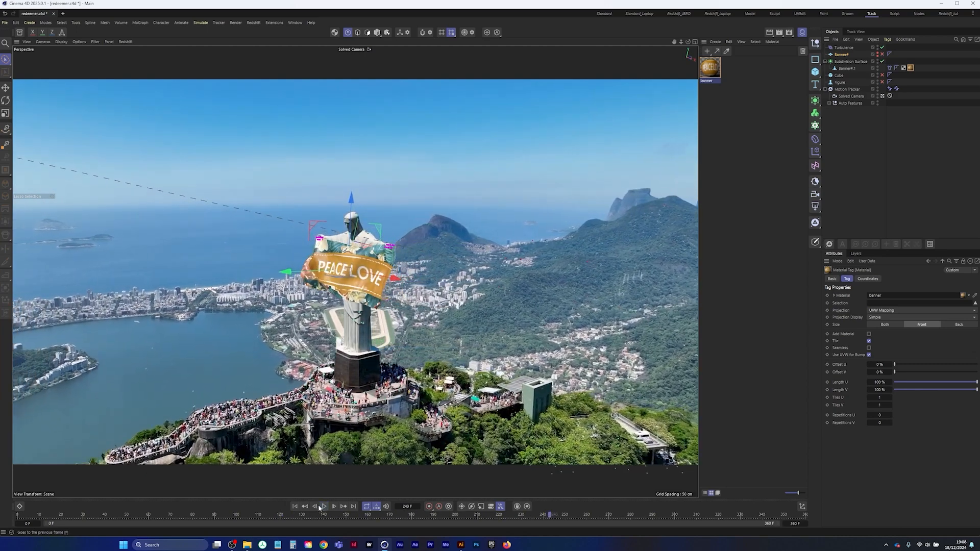
Save the project and return the timeline to frame 0 with everything deselected
left_click(5, 22)
left_click(28, 110)
left_click(295, 507)
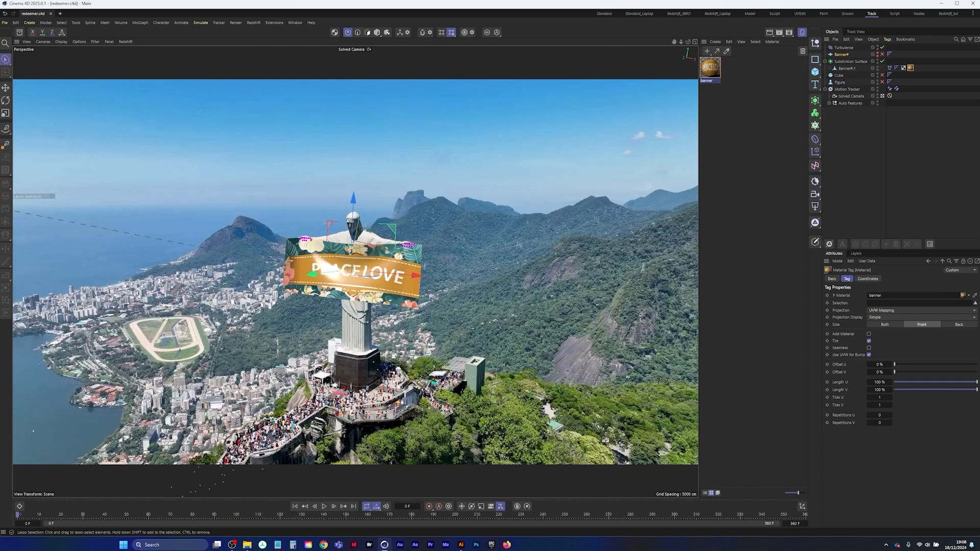
left_click(859, 125)
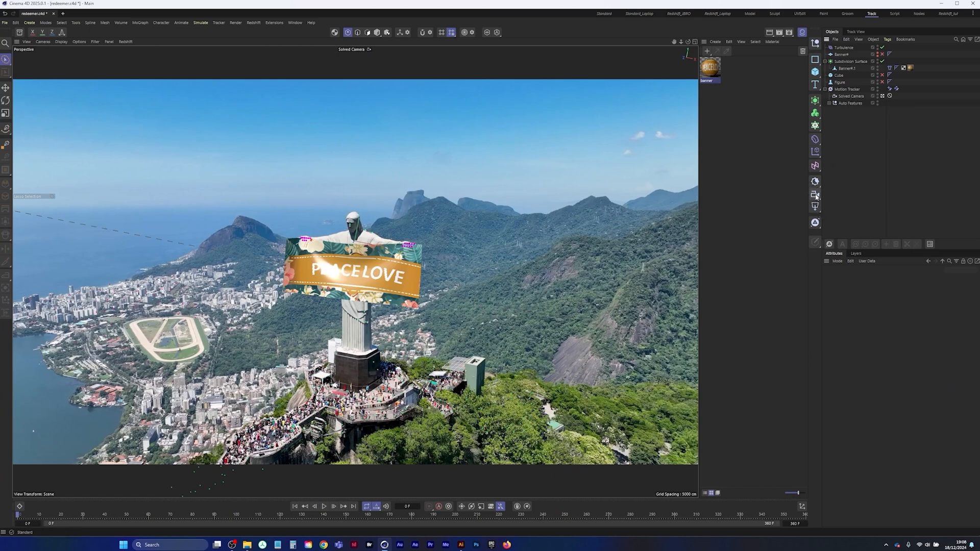
key("ctrl+s")
Create a Redshift camera and make it a child of the Solved Camera
left_click(813, 194)
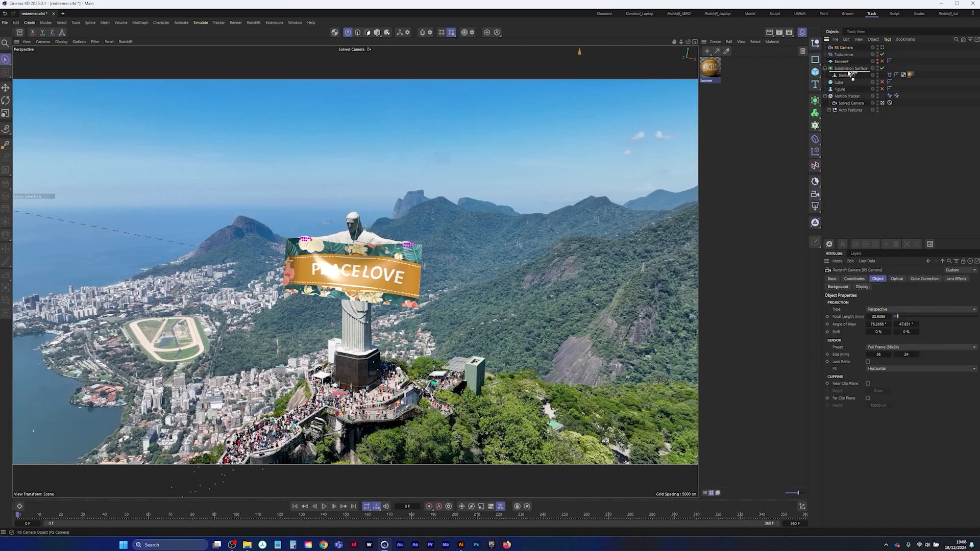
left_click(852, 104)
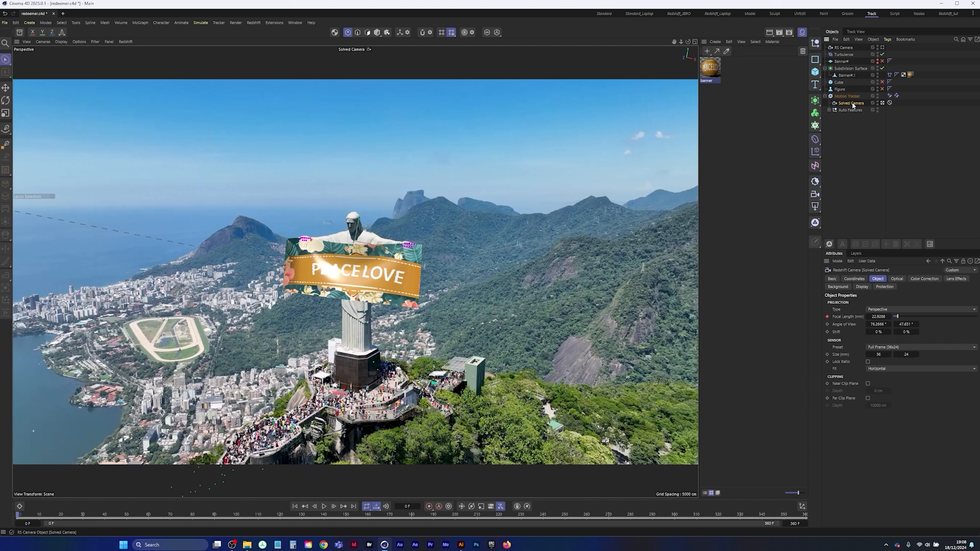
left_click(842, 48)
left_click_drag(842, 48, 860, 106)
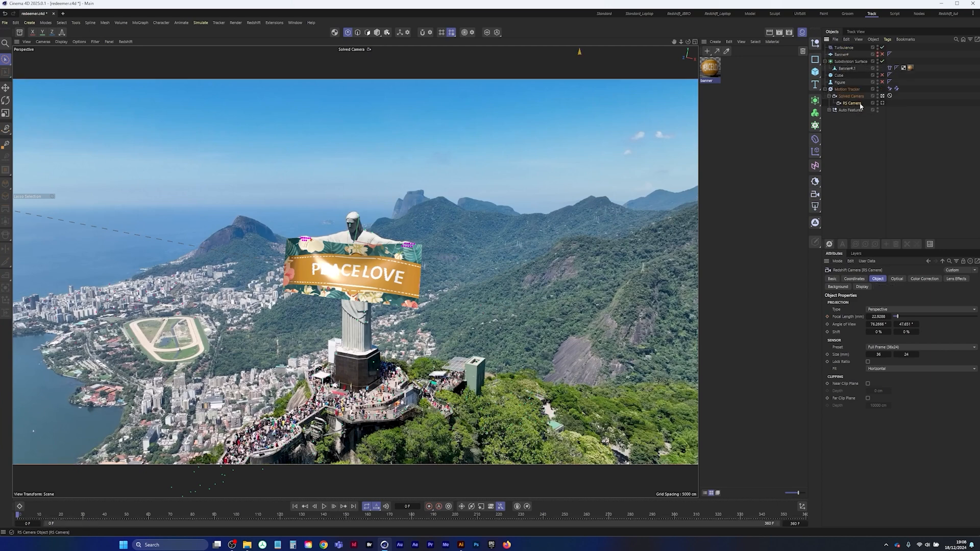
Compare the Solved Camera and RS Camera views, leaving the RS Camera active
left_click(882, 103)
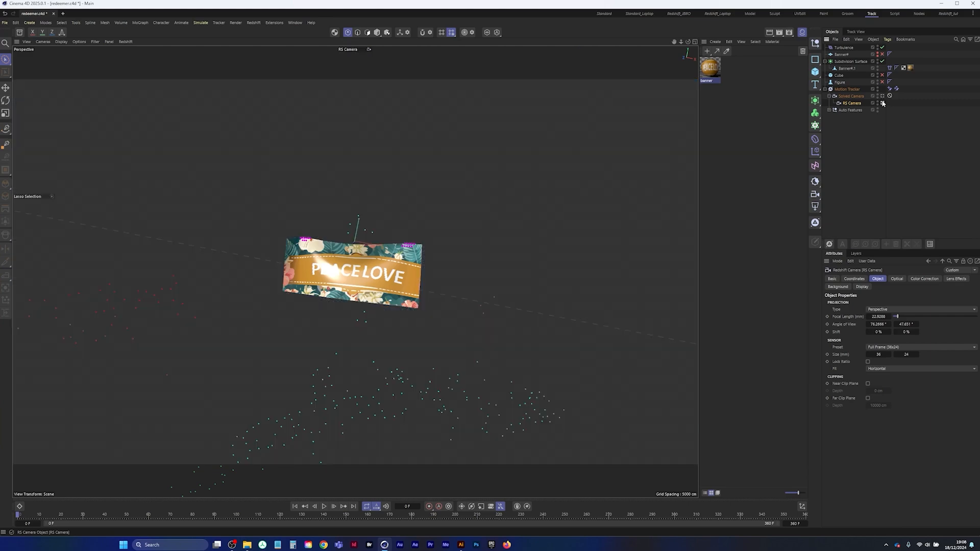
left_click(882, 96)
left_click(882, 103)
left_click(882, 96)
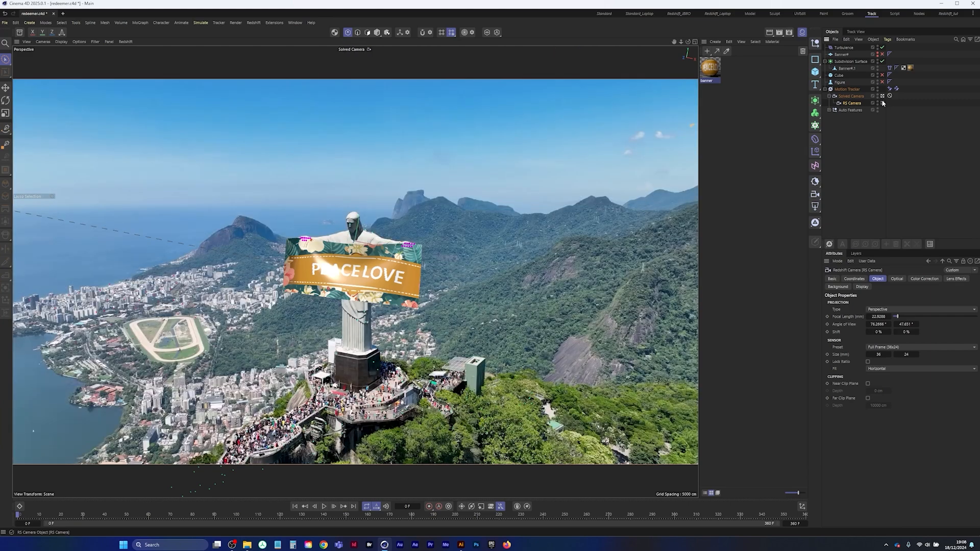
left_click(882, 103)
left_click(882, 96)
left_click(883, 103)
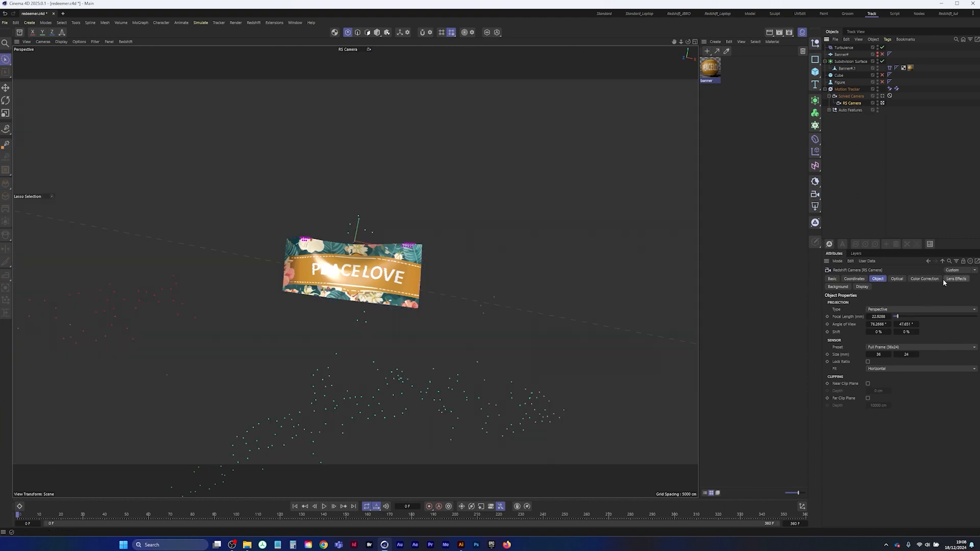
Override the RS Camera's background with the image christ-the-redeemer-HD_00000 from mov_seq, copying it to the project location
left_click(840, 286)
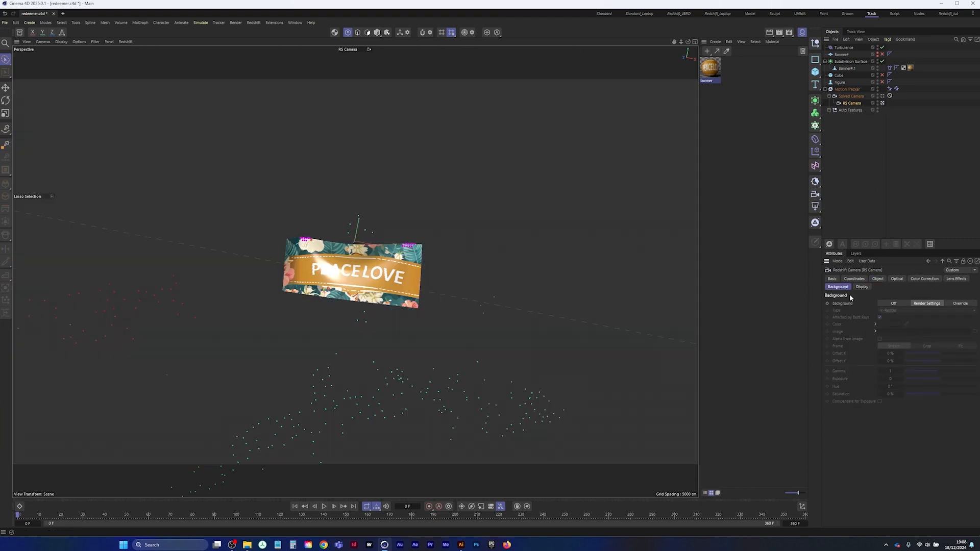
left_click(965, 304)
left_click(975, 332)
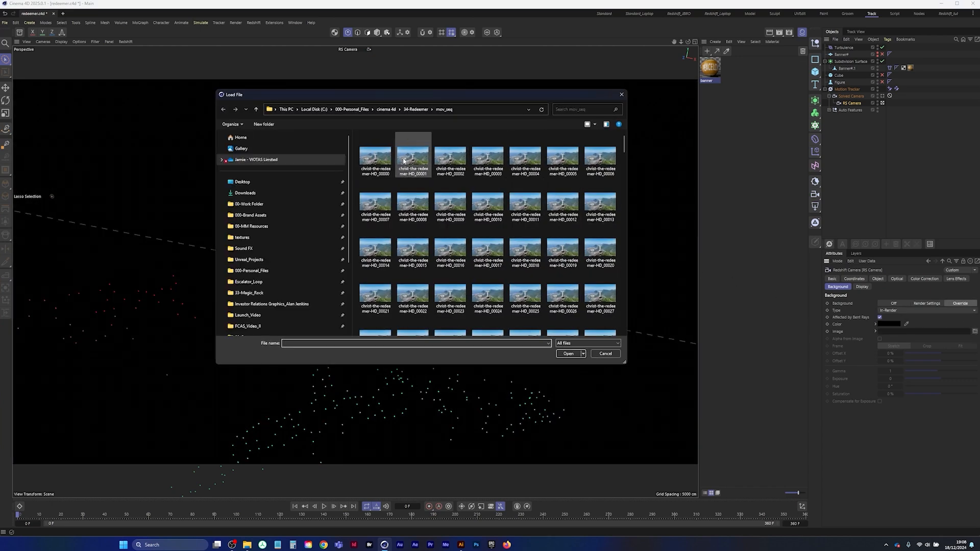
double_click(376, 156)
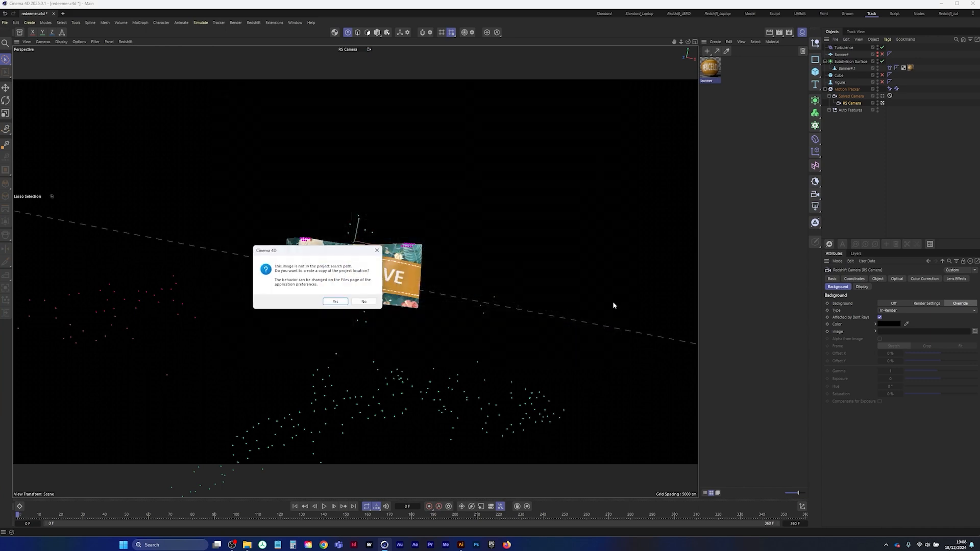
left_click(335, 302)
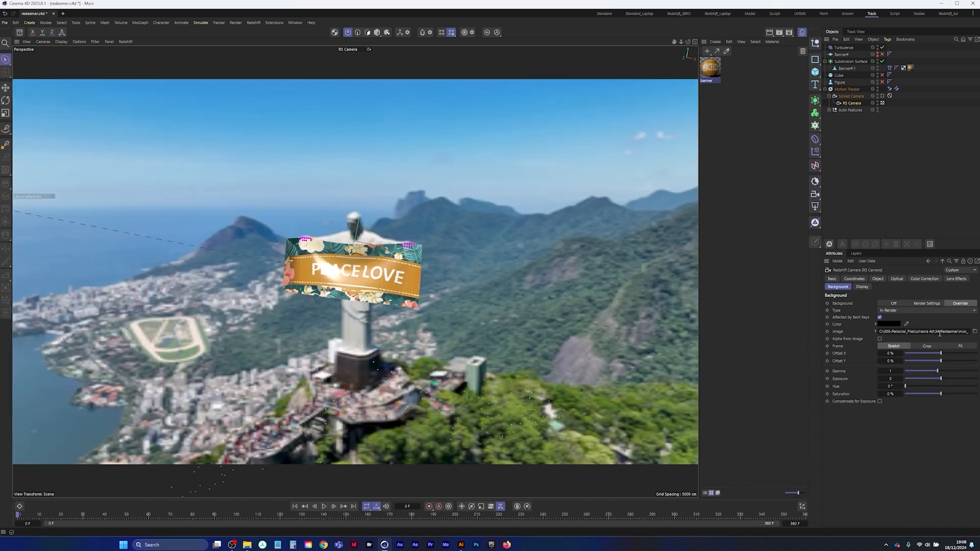
Set the background image's animation mode to Simple and detect the frames of the sequence
left_click(876, 332)
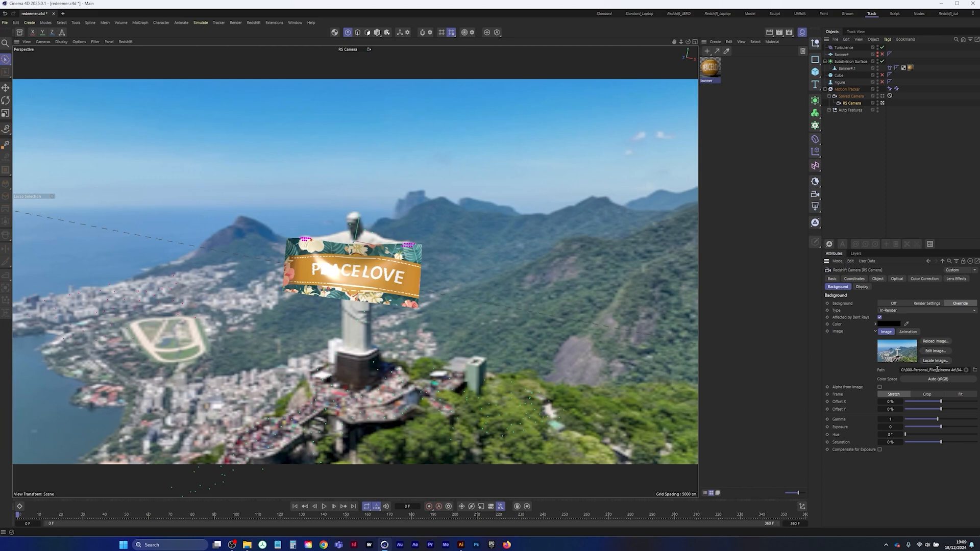
left_click(909, 332)
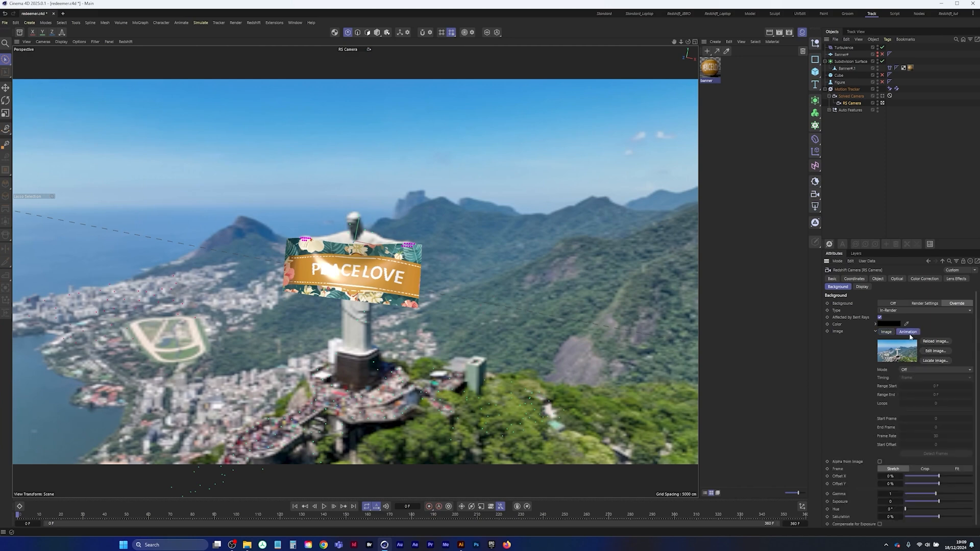
left_click(923, 369)
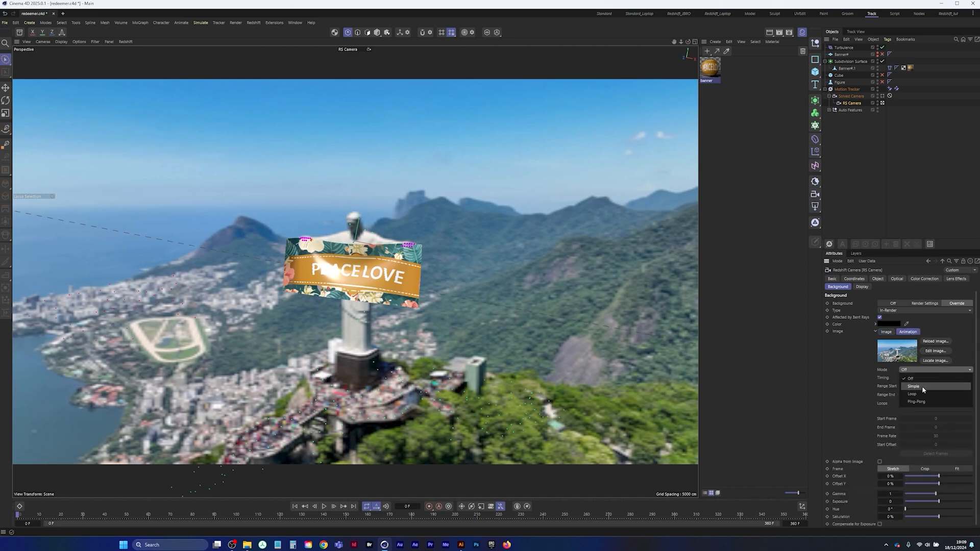
left_click(922, 386)
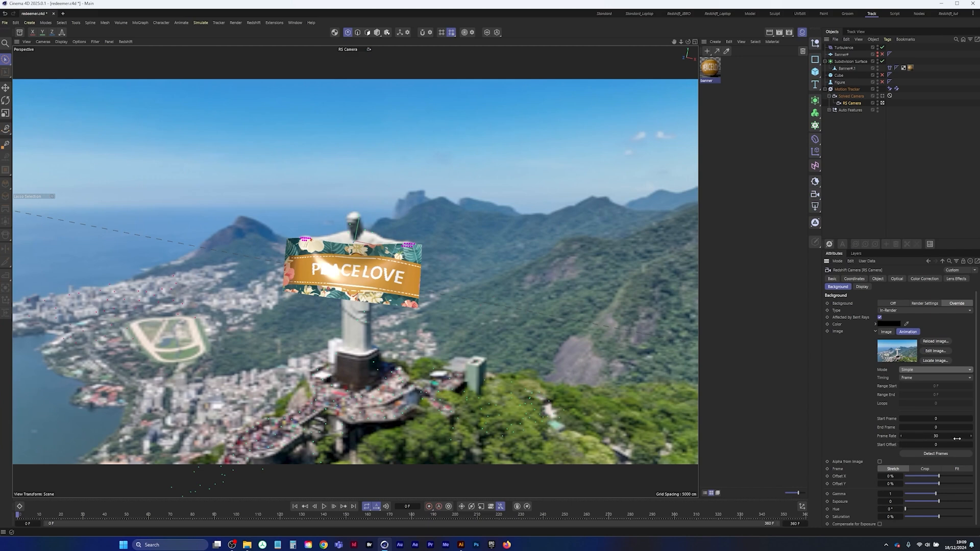
left_click(940, 456)
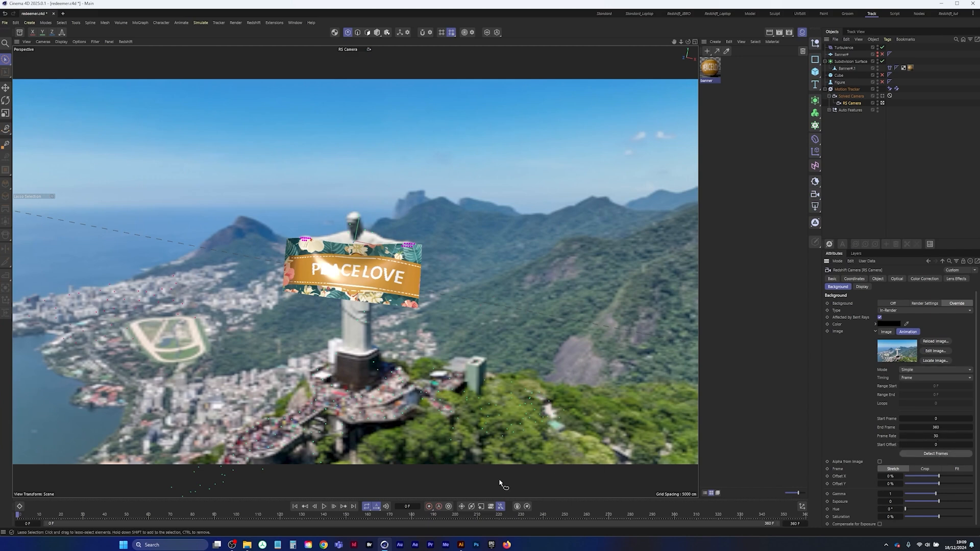
Play the animated background behind the banner, return to the start frame and save the project
left_click(324, 506)
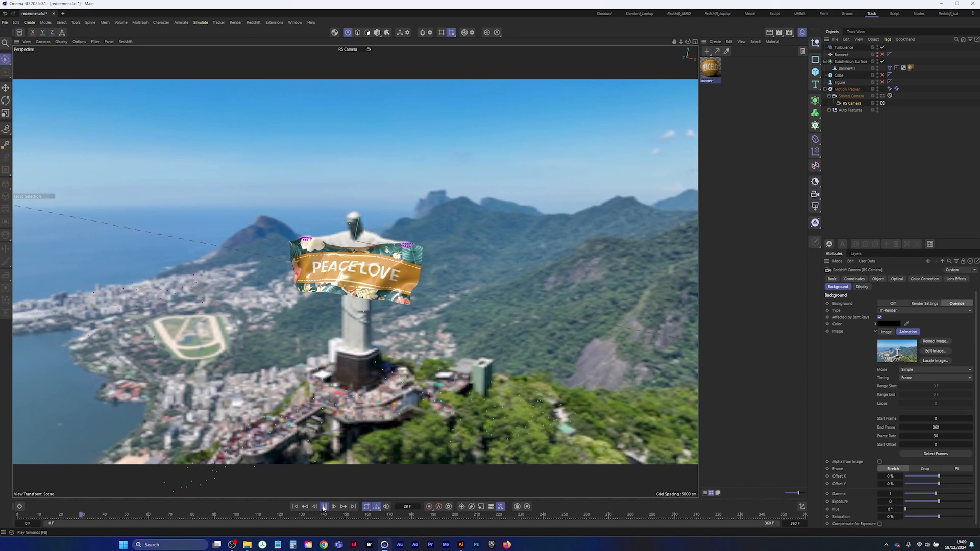
left_click(324, 507)
left_click(295, 506)
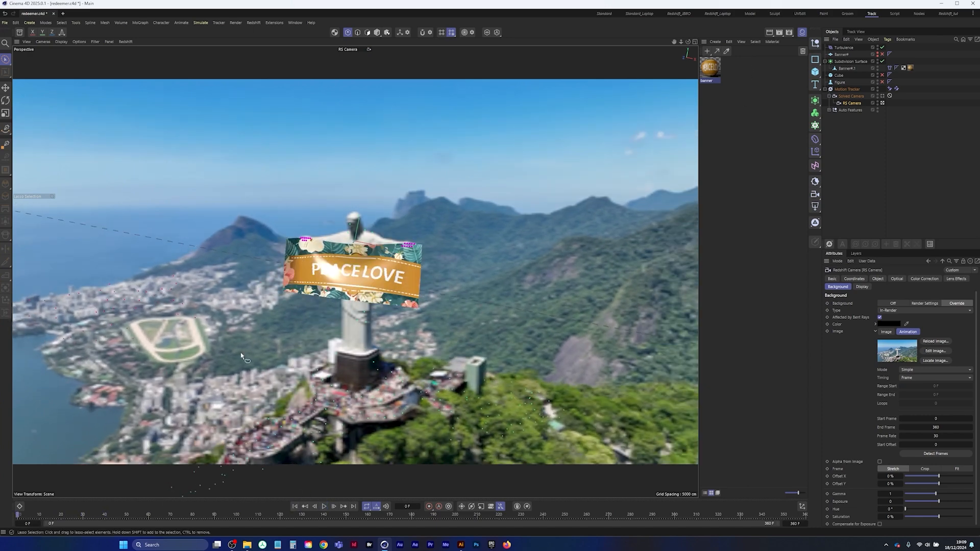
left_click(5, 22)
left_click(31, 118)
Switch to the Redshift layout and test-render frames 0 and 65 in the Redshift RenderView
left_click(681, 14)
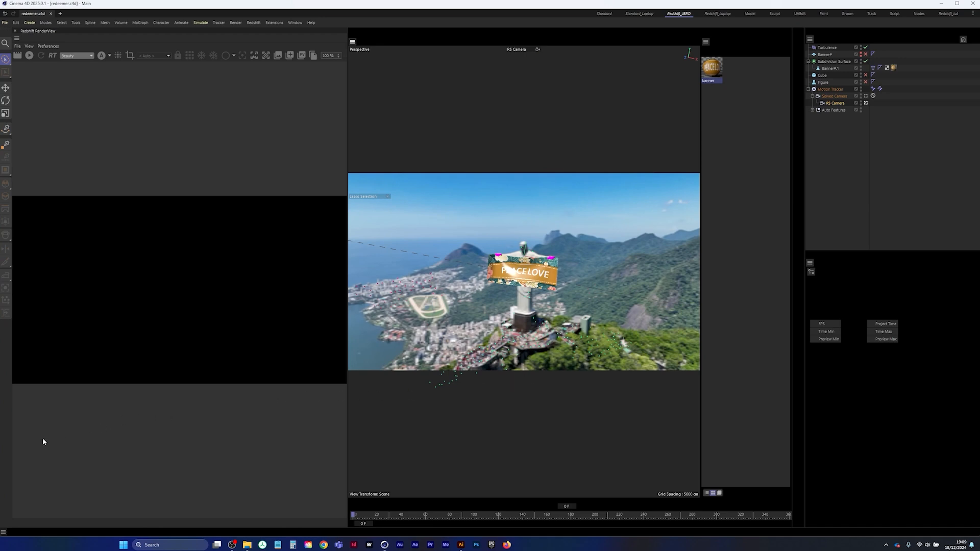
left_click(30, 55)
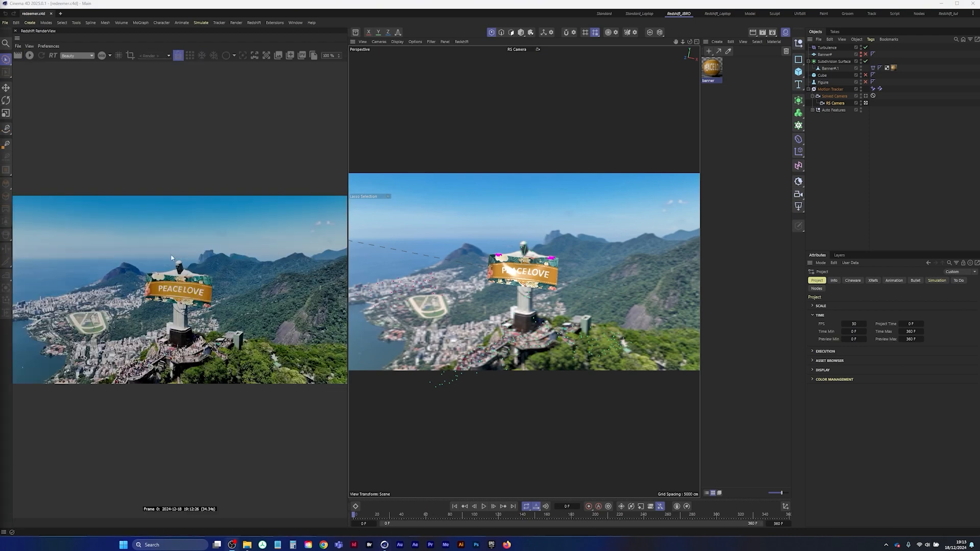
left_click(484, 506)
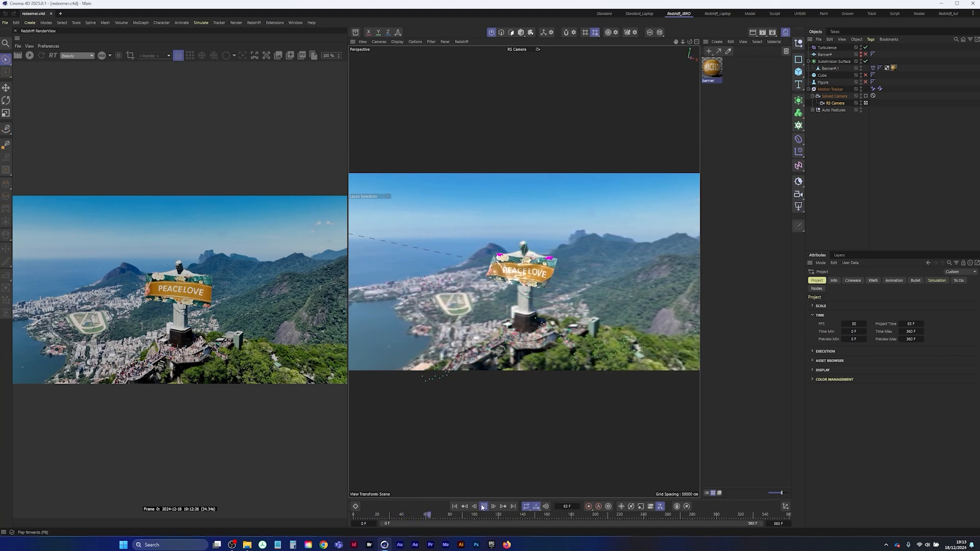
left_click(482, 506)
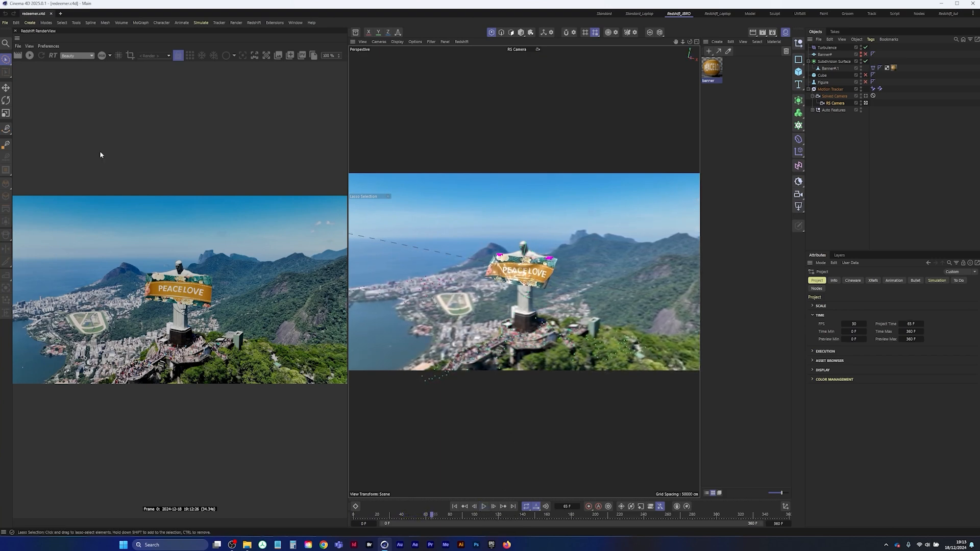
left_click(30, 55)
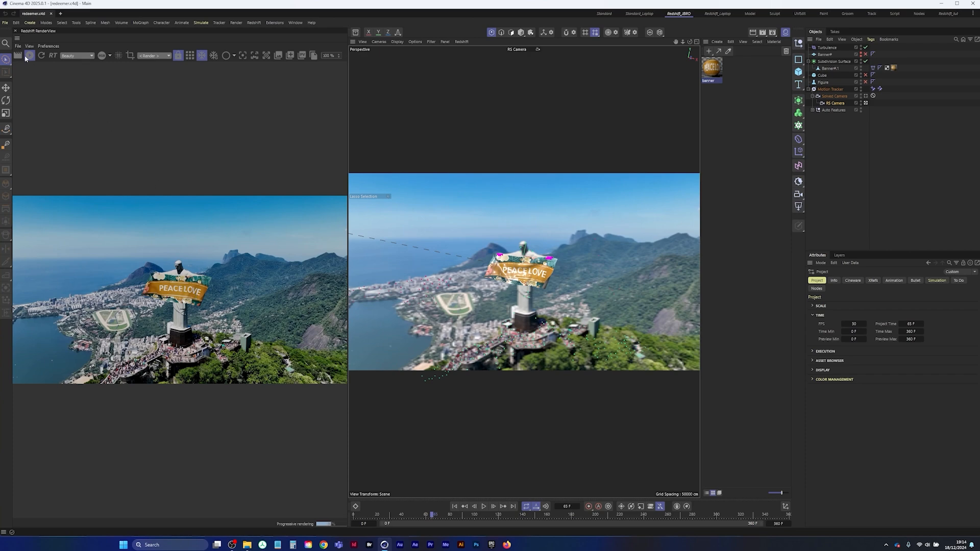
left_click(29, 55)
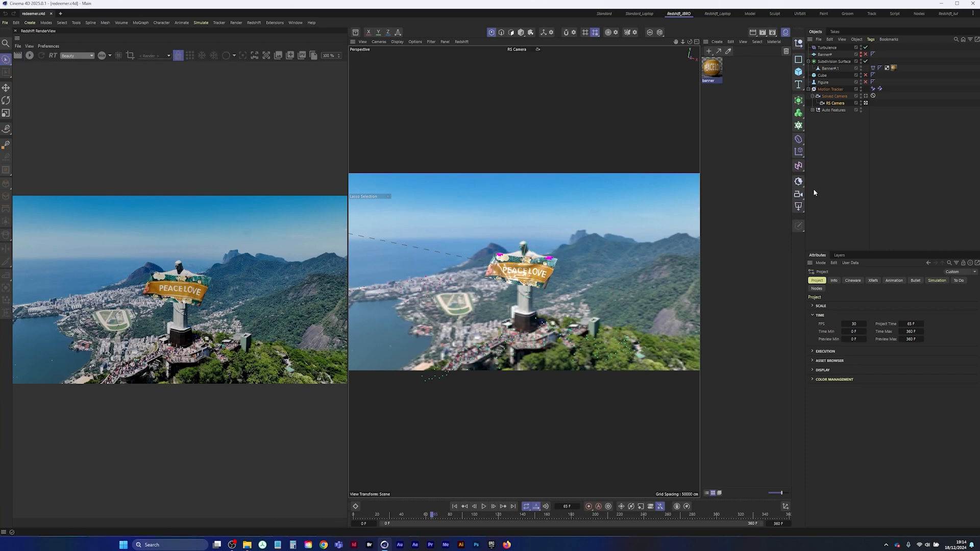
Add a Redshift Dome Light and load christ-the-redeemer-HD_00184 from mov_seq as its texture without copying it to the project location
left_click(798, 207)
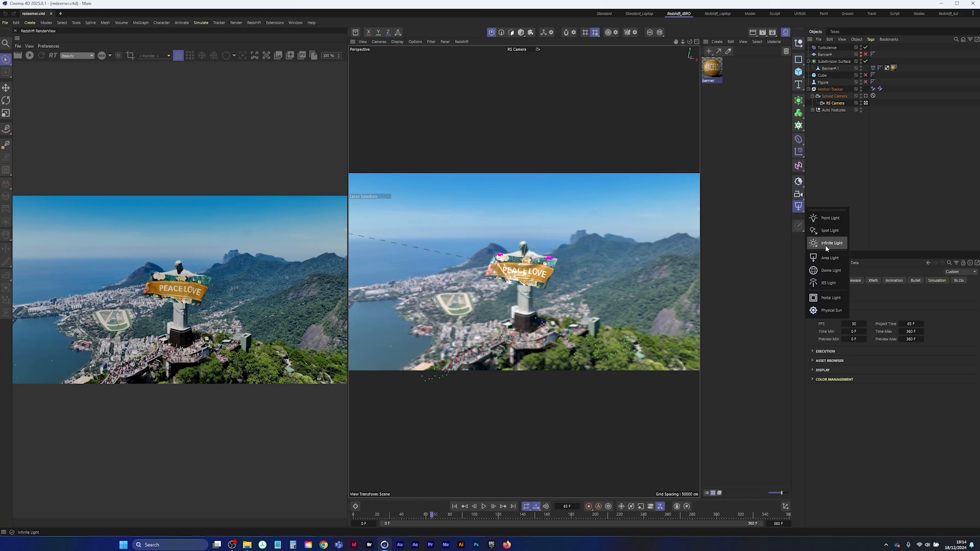
left_click(829, 271)
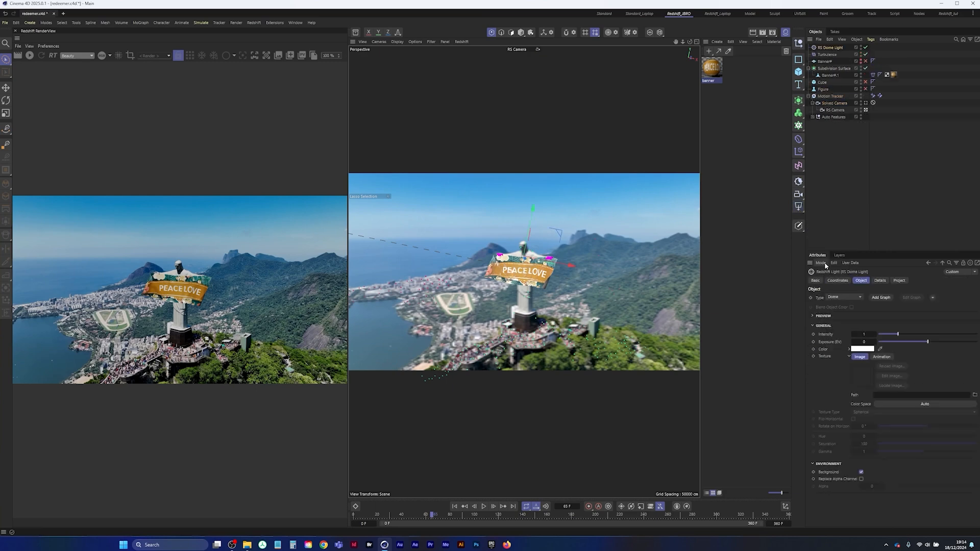
left_click(975, 396)
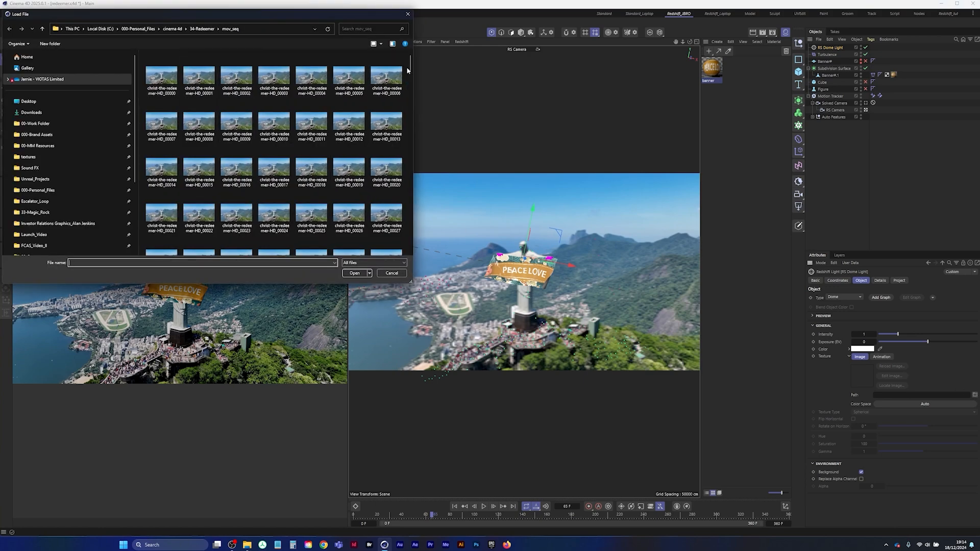
left_click_drag(409, 67, 405, 161)
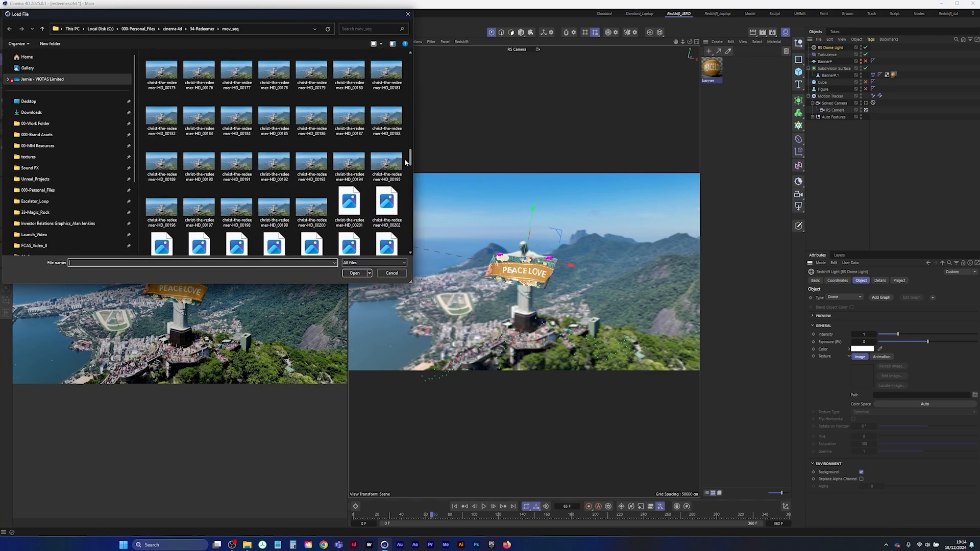
double_click(236, 116)
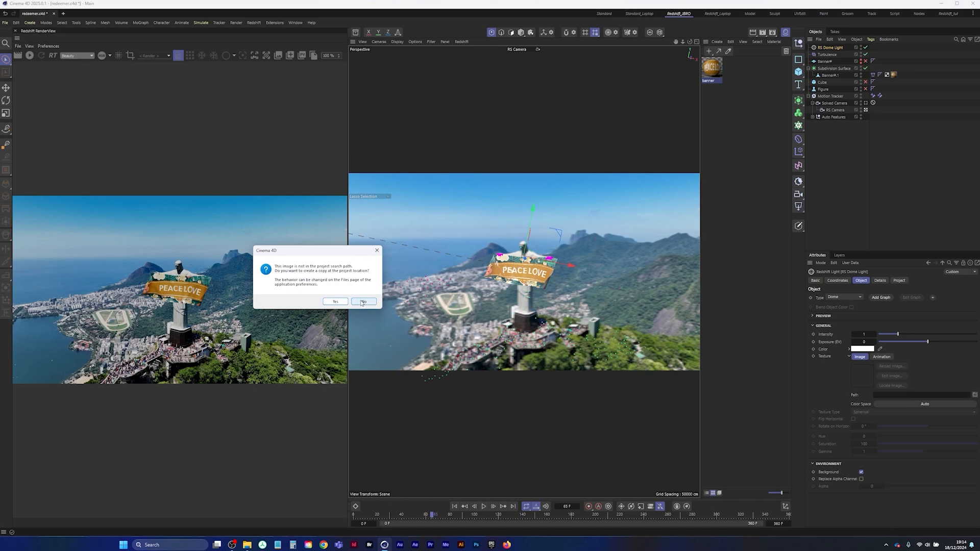
left_click(363, 301)
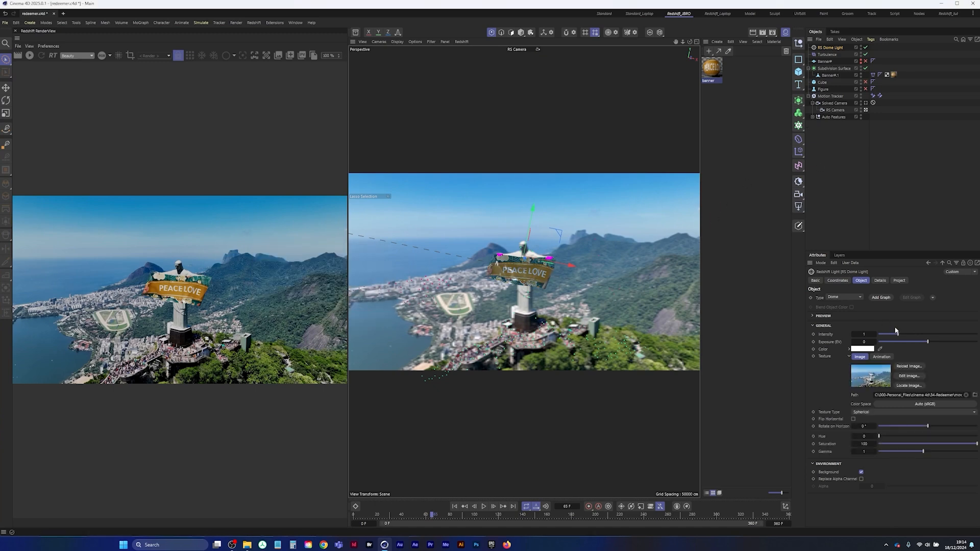
Start the live Redshift render and set the dome light's saturation to about 27 and its intensity to about 4.08
left_click(916, 334)
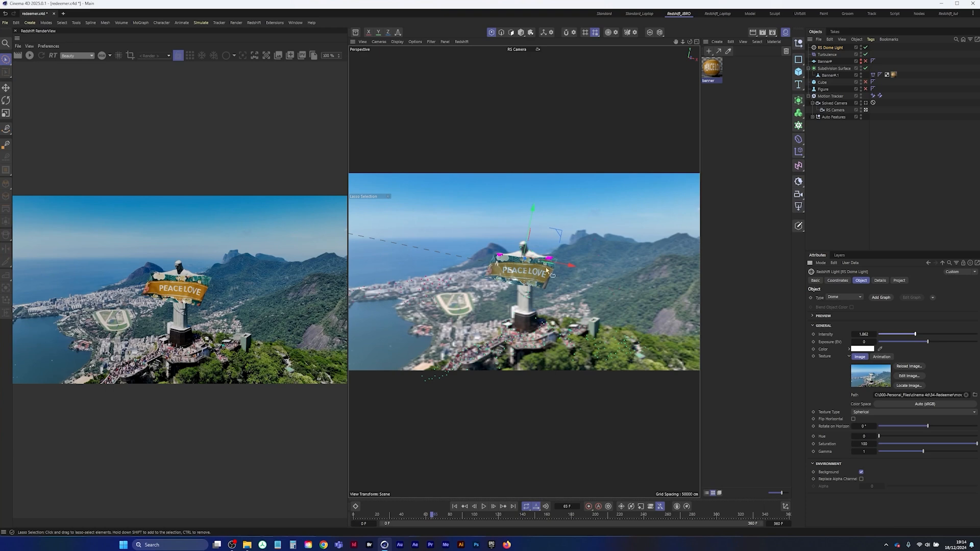
left_click(29, 55)
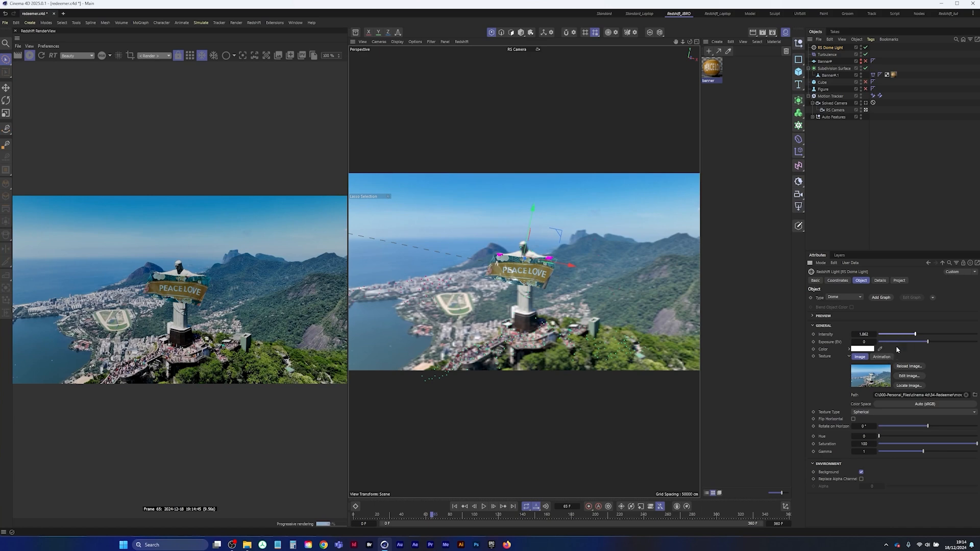
left_click_drag(881, 438, 908, 439)
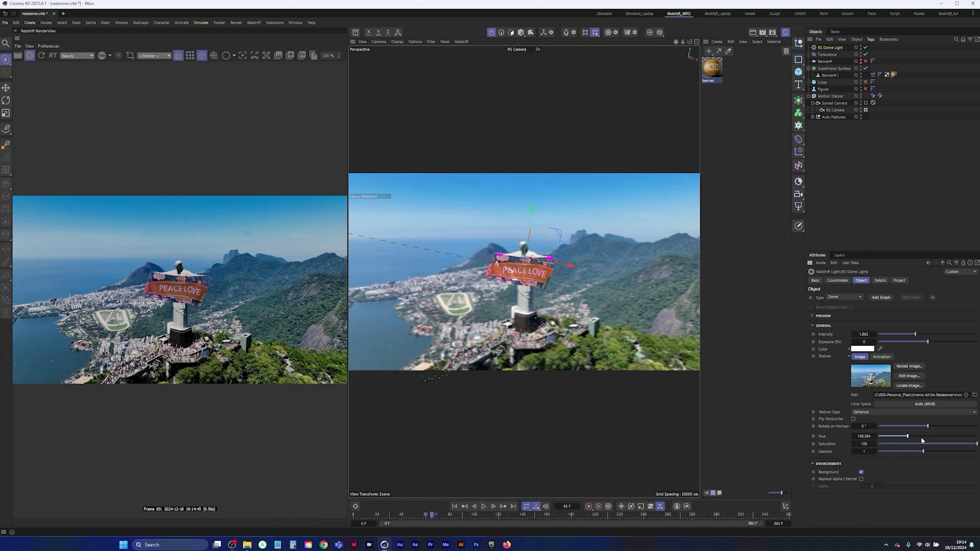
key("ctrl+z")
left_click(942, 445)
left_click_drag(929, 445, 905, 444)
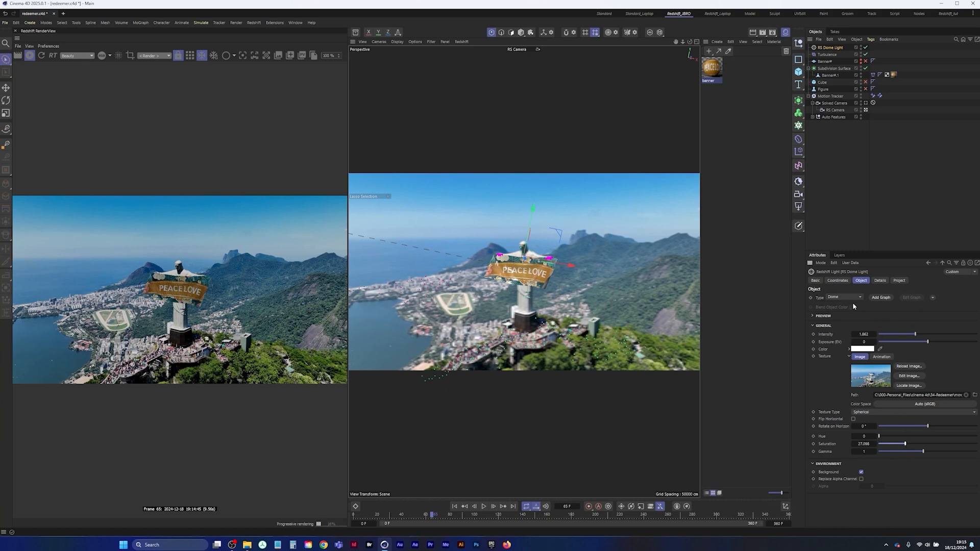
left_click(934, 334)
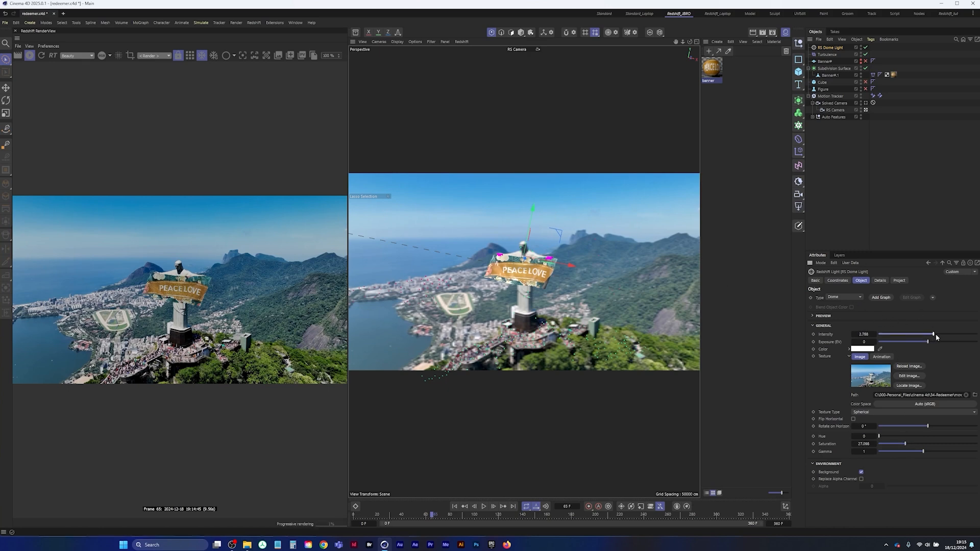
mouse_move(950, 336)
left_mouse_down()
mouse_move(970, 338)
mouse_move(959, 336)
left_mouse_up()
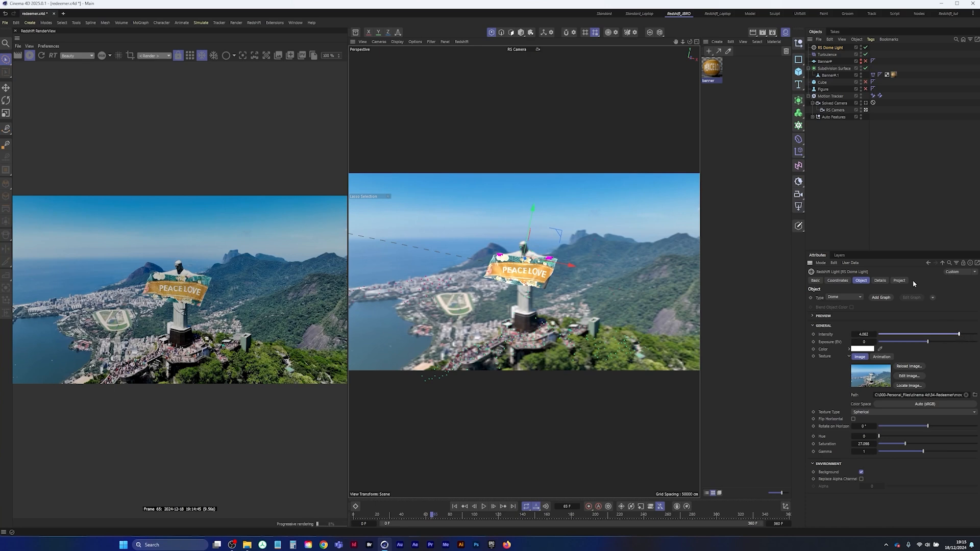
Add a Redshift Infinite Light and rotate it in model mode to angle its light across the banner
left_click(798, 206)
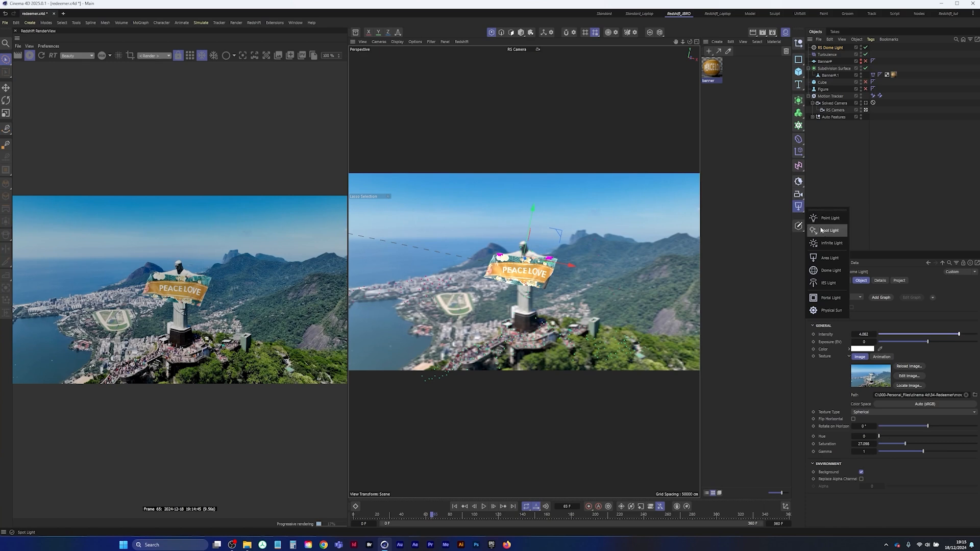
left_click(830, 243)
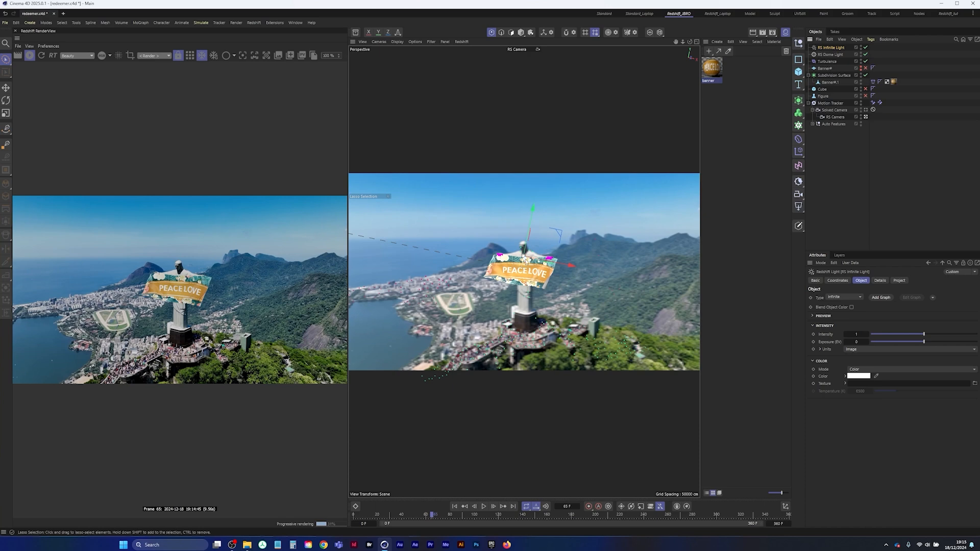
left_click(521, 33)
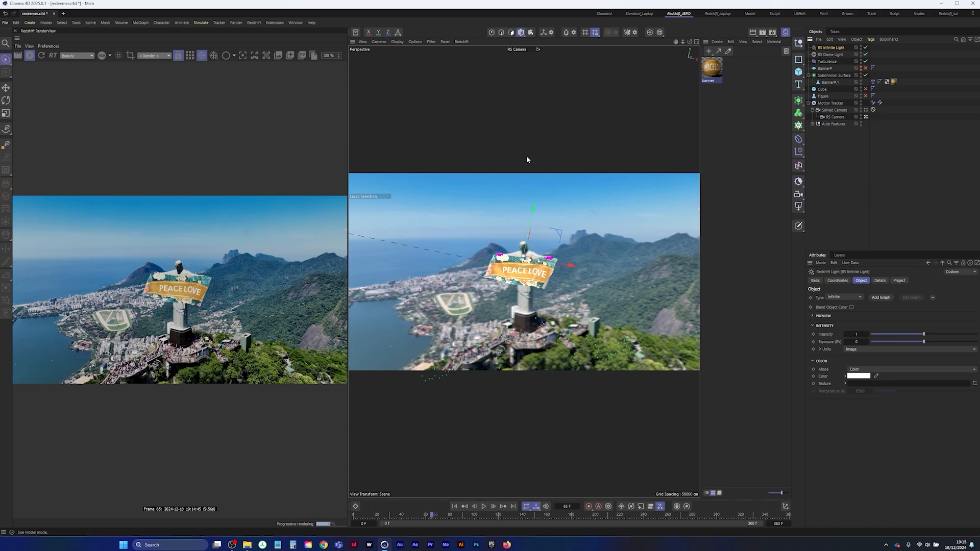
key("r")
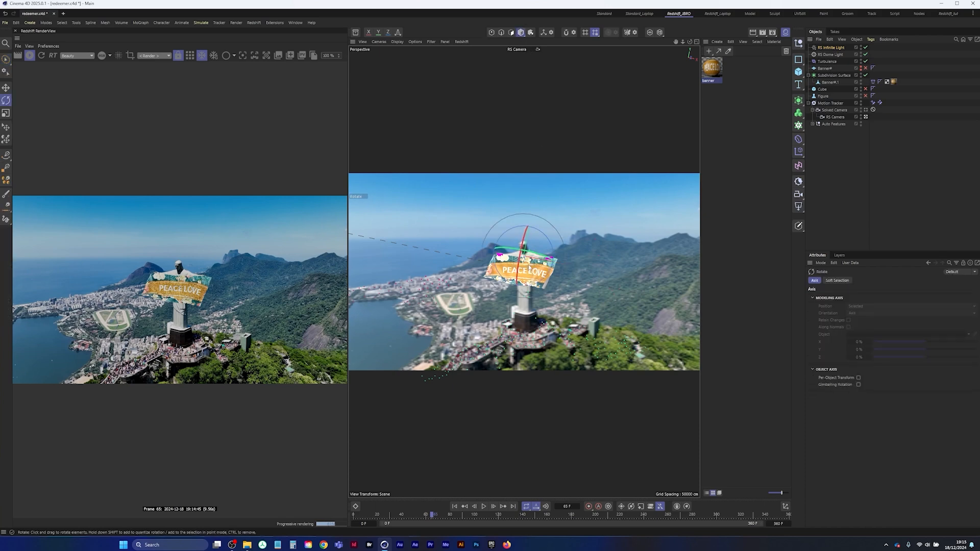
left_click_drag(523, 249, 534, 225)
left_click_drag(538, 223, 490, 215)
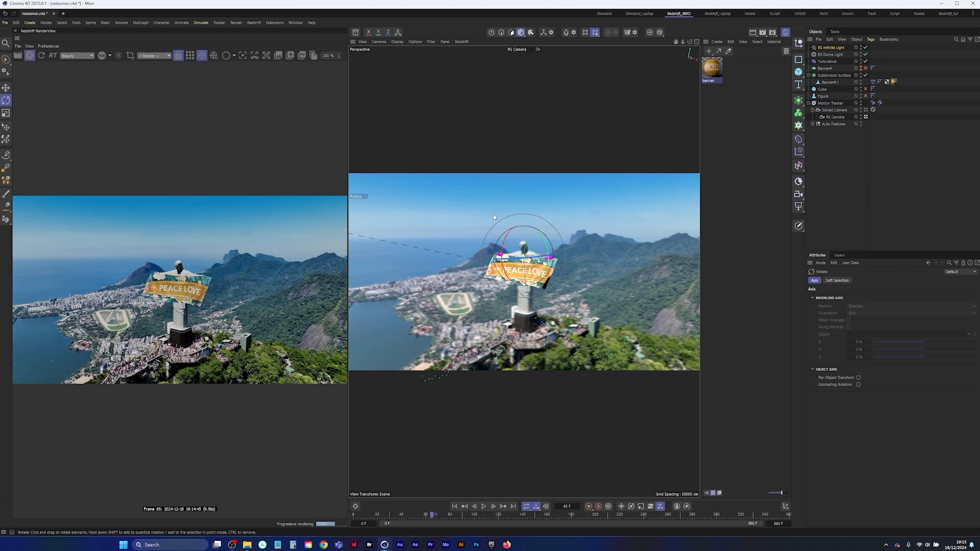
Set the Redshift RenderView zoom to Original Size
left_click(345, 57)
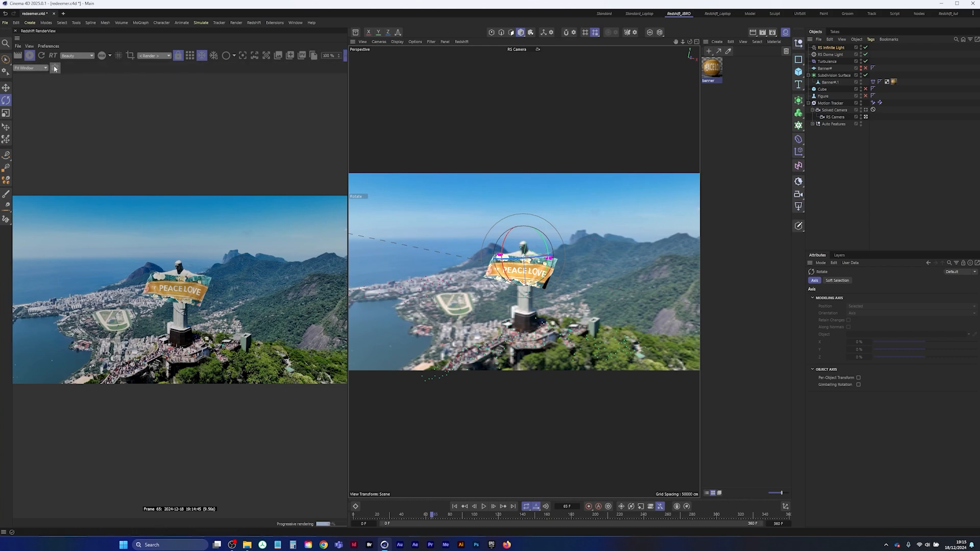
left_click(29, 68)
left_click(23, 73)
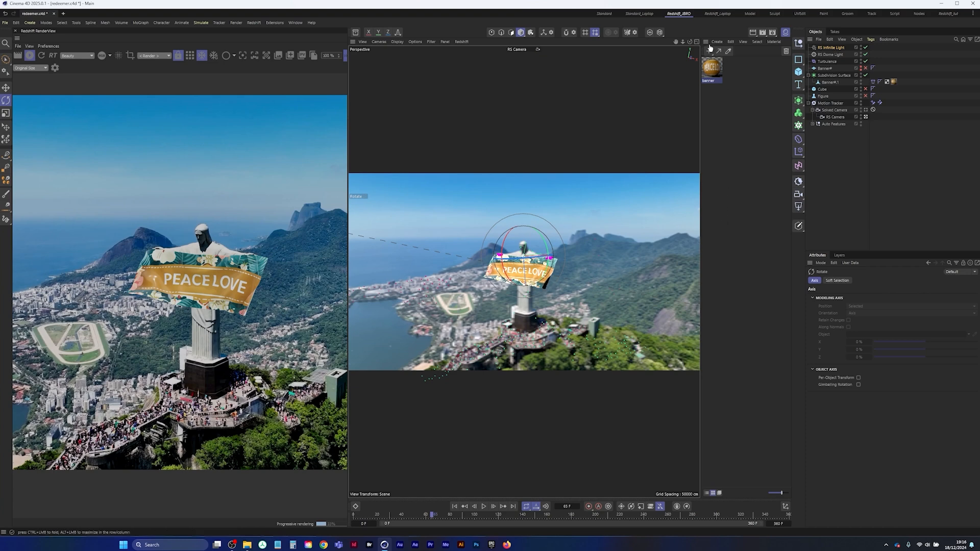
Create a Redshift material with a white base color and apply it to only the back side of the Subdivision Surface's banner mesh
left_click(708, 51)
left_click(746, 130)
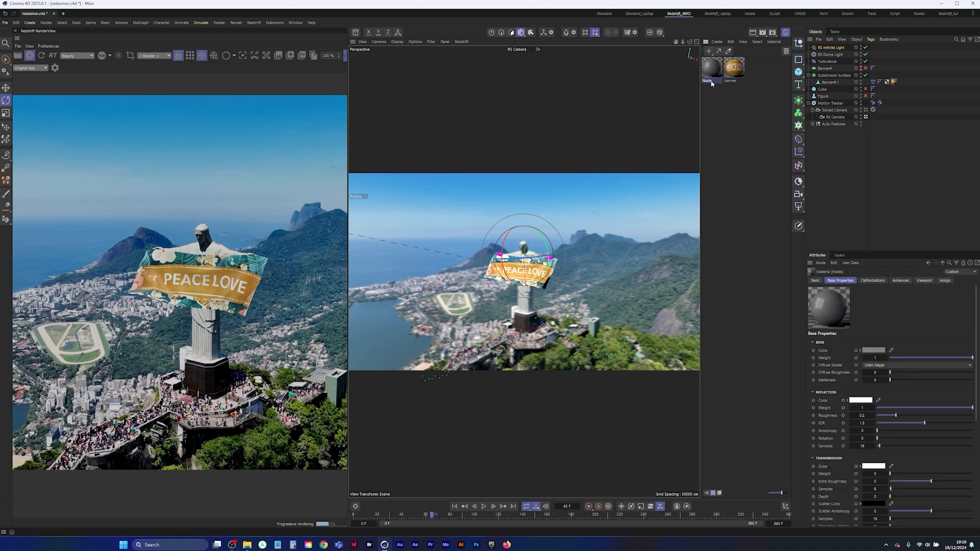
left_click(874, 350)
left_click_drag(820, 399, 802, 382)
left_click(943, 358)
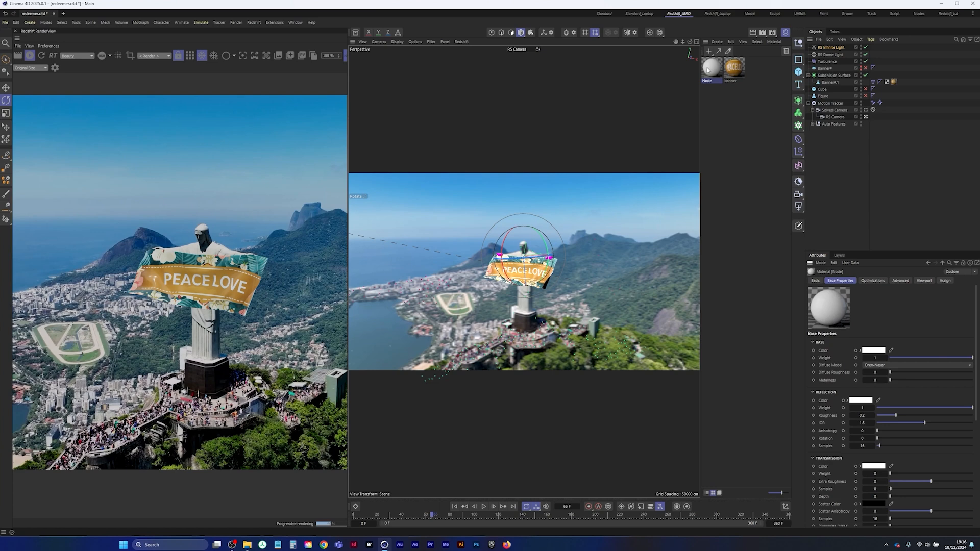
left_click_drag(708, 69, 829, 84)
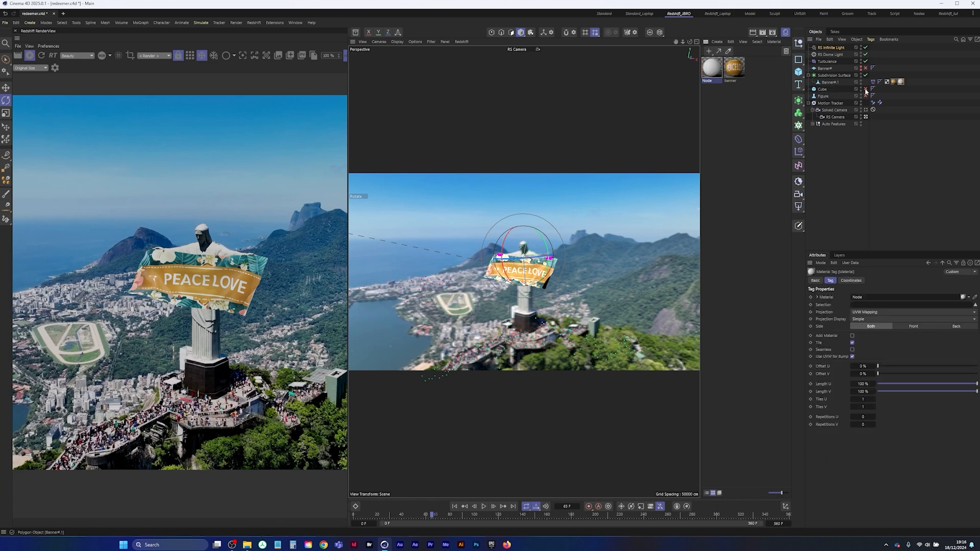
left_click(955, 326)
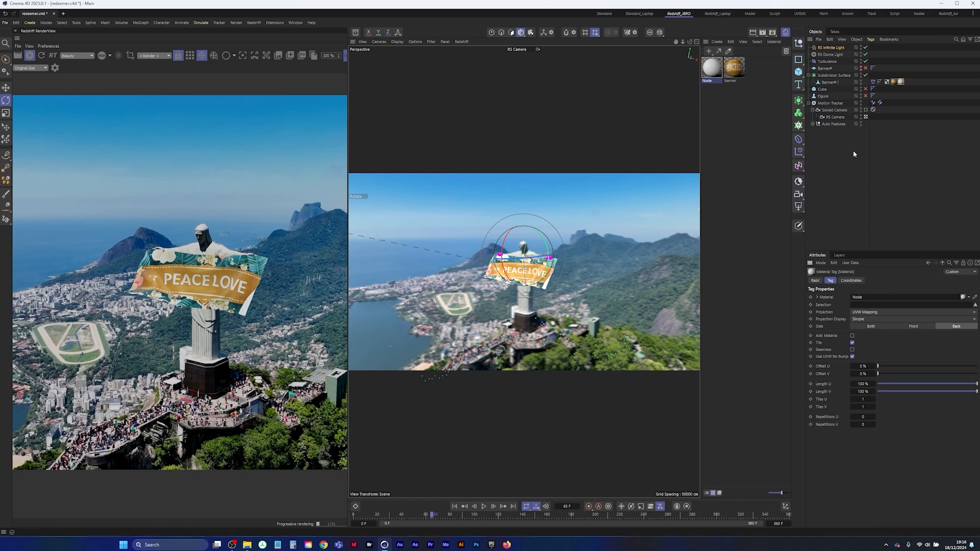
Give the RS Infinite Light a pale cream color and stop the live render
left_click(828, 47)
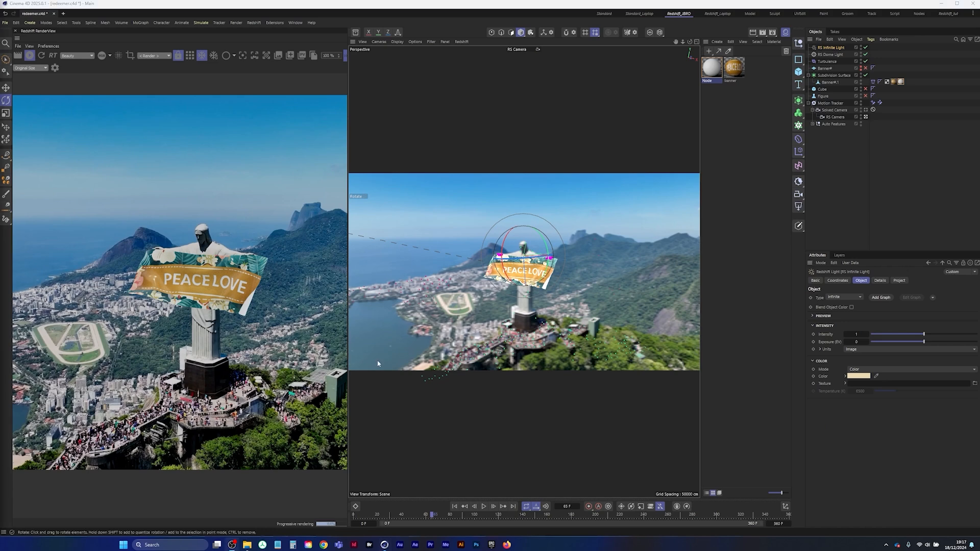
left_click(30, 57)
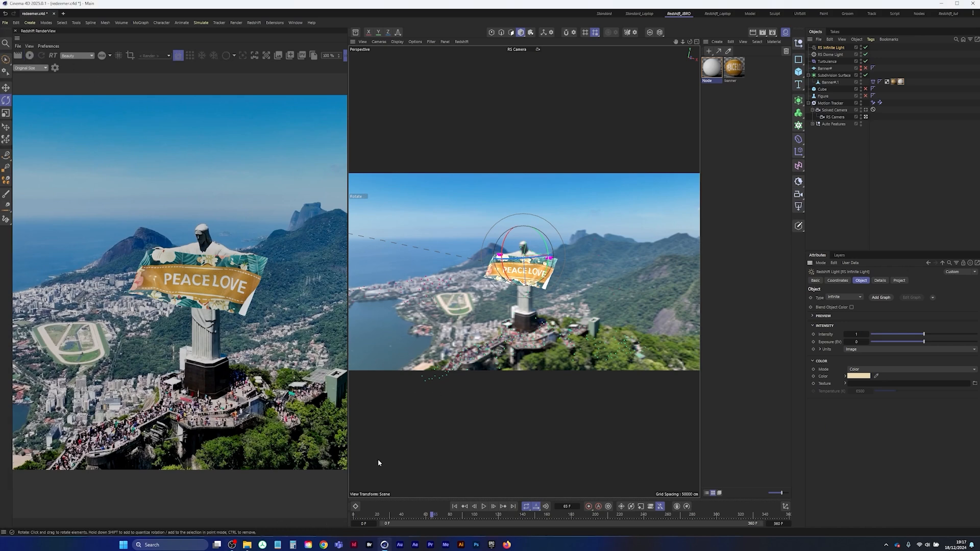
Play the banner simulation briefly from the first frame and return to frame 0
left_click(454, 507)
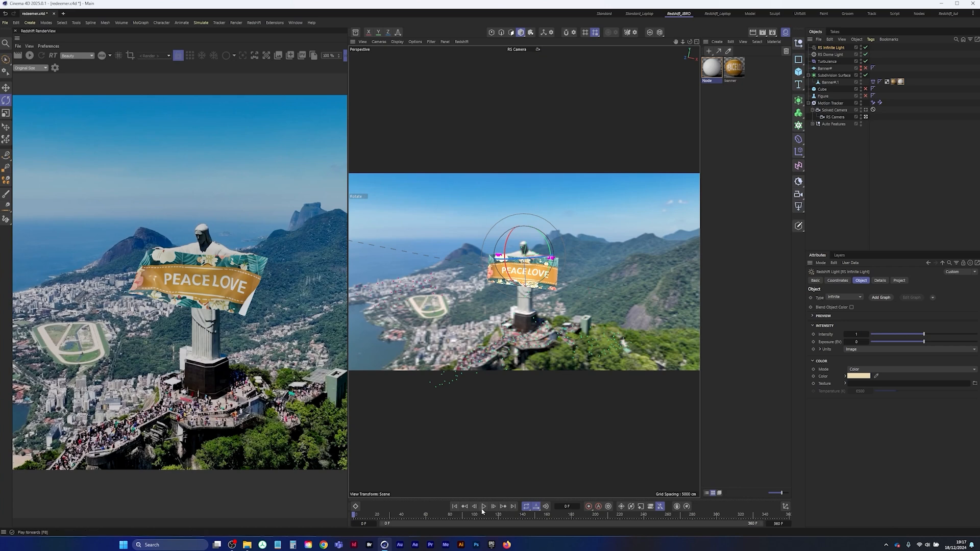
left_click(483, 507)
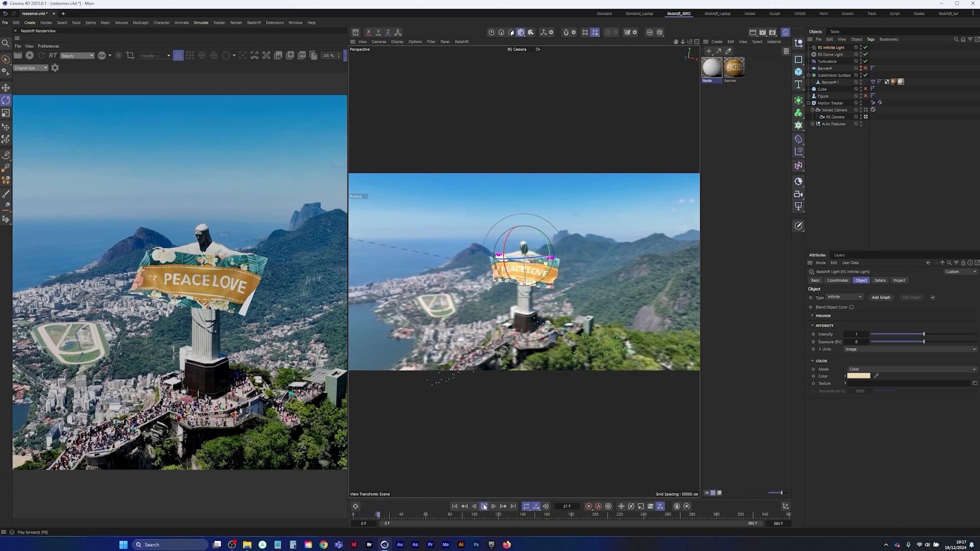
left_click(484, 506)
left_click(454, 506)
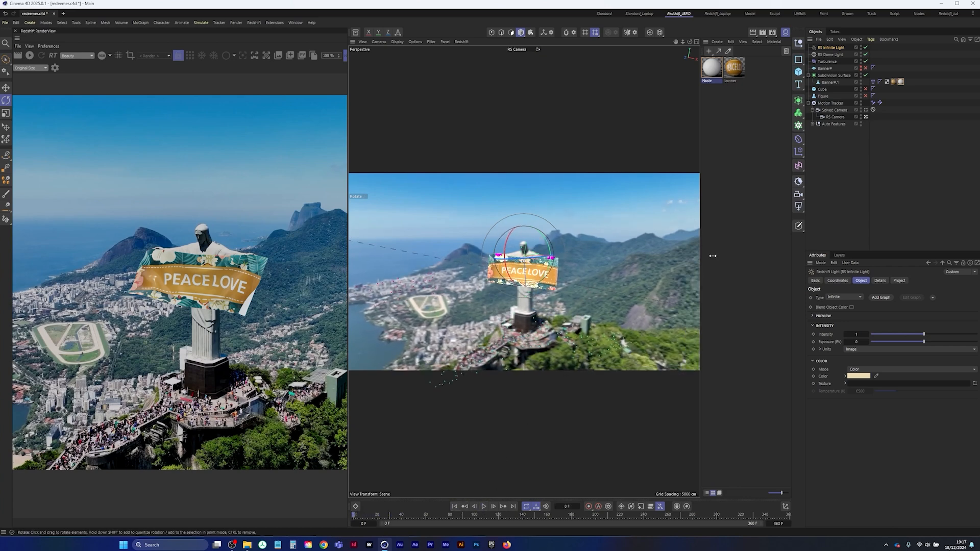
Cache the banner's cloth simulation internally with Cache Object and save the project
left_click(873, 82)
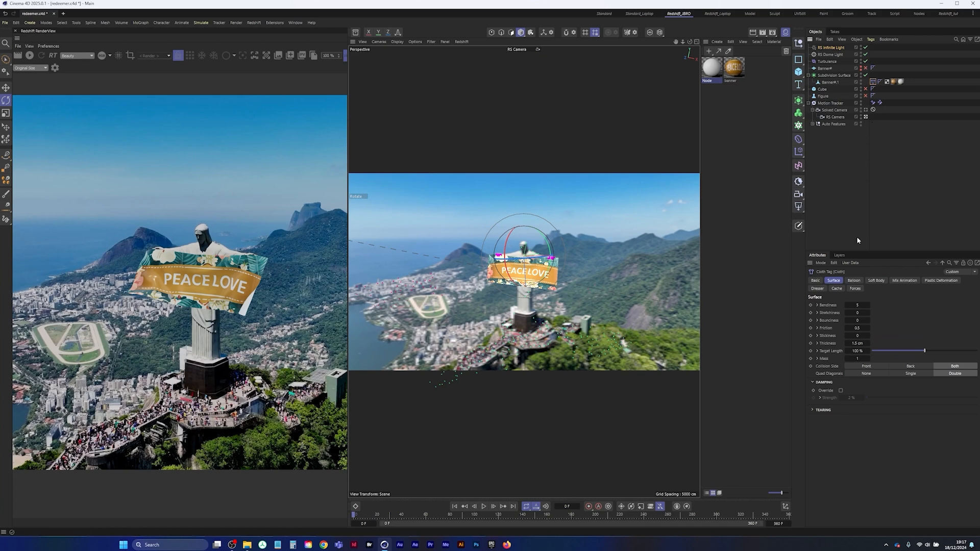
left_click(837, 290)
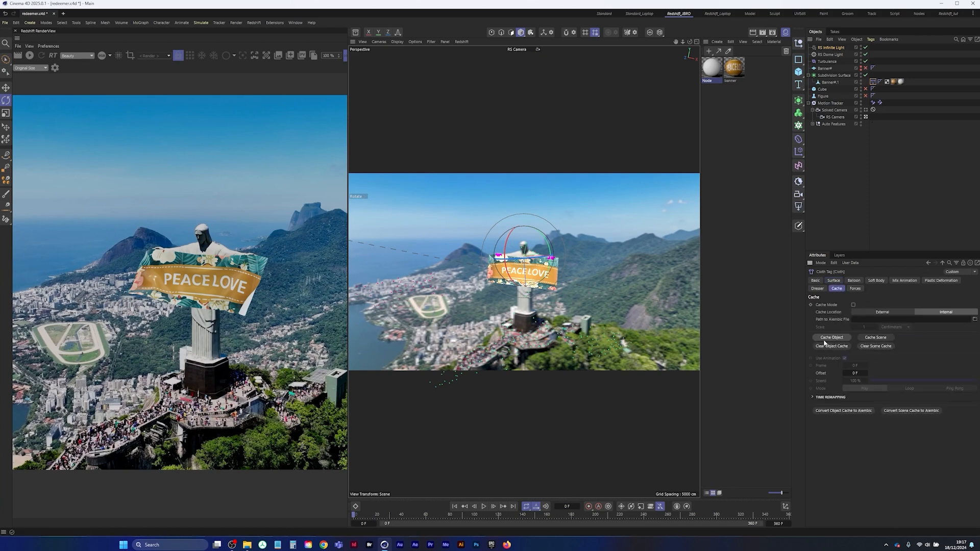
left_click(824, 337)
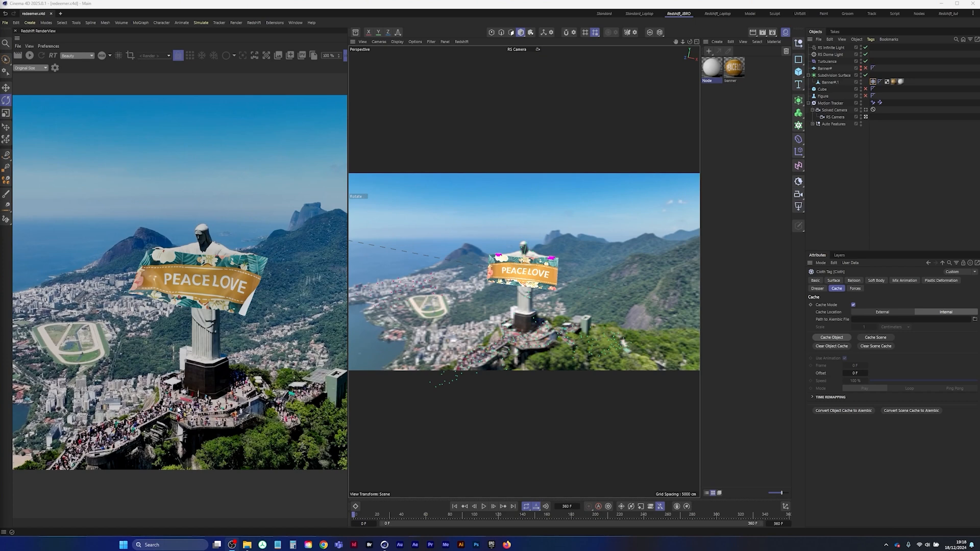
left_click(5, 23)
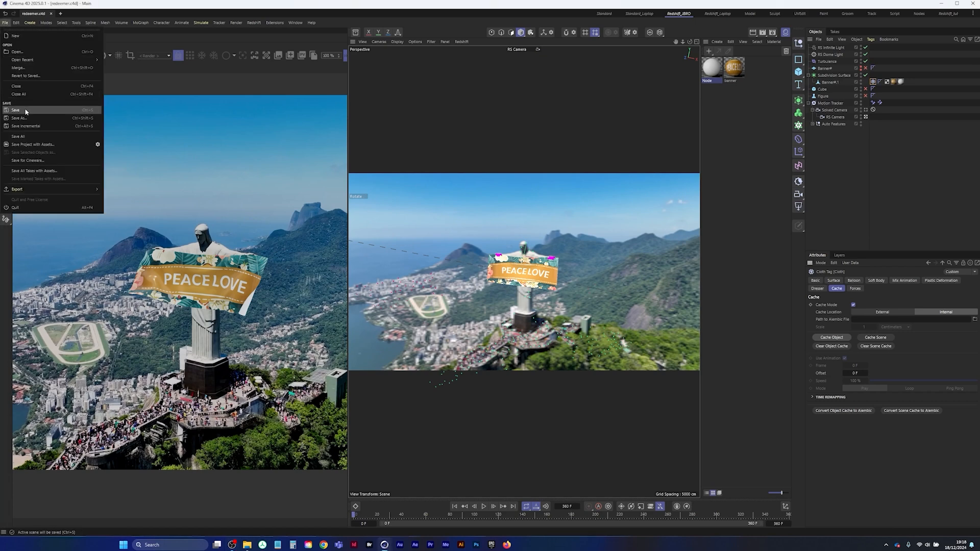
left_click(26, 111)
Check the cached banner animation by playing and scrubbing it, and live-render frame 271
left_click(483, 506)
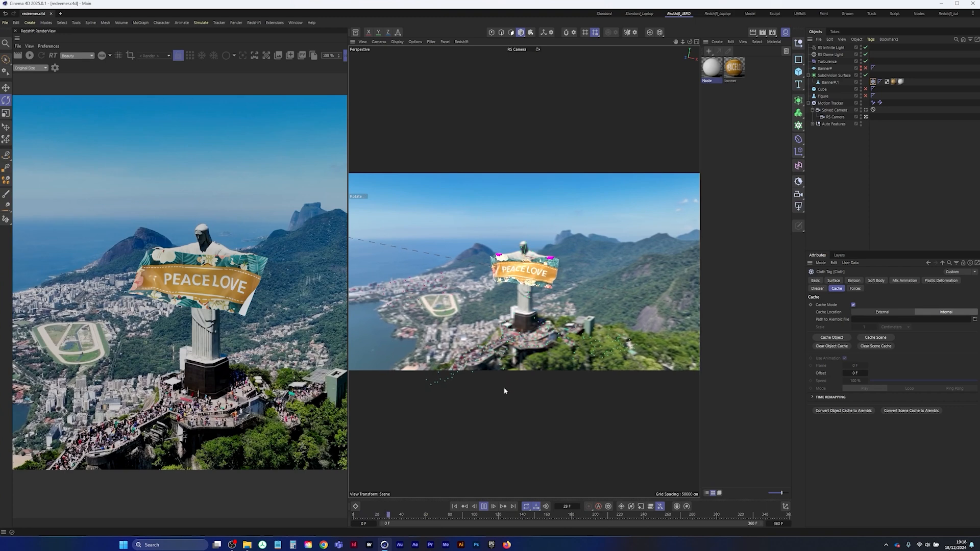
left_click(484, 508)
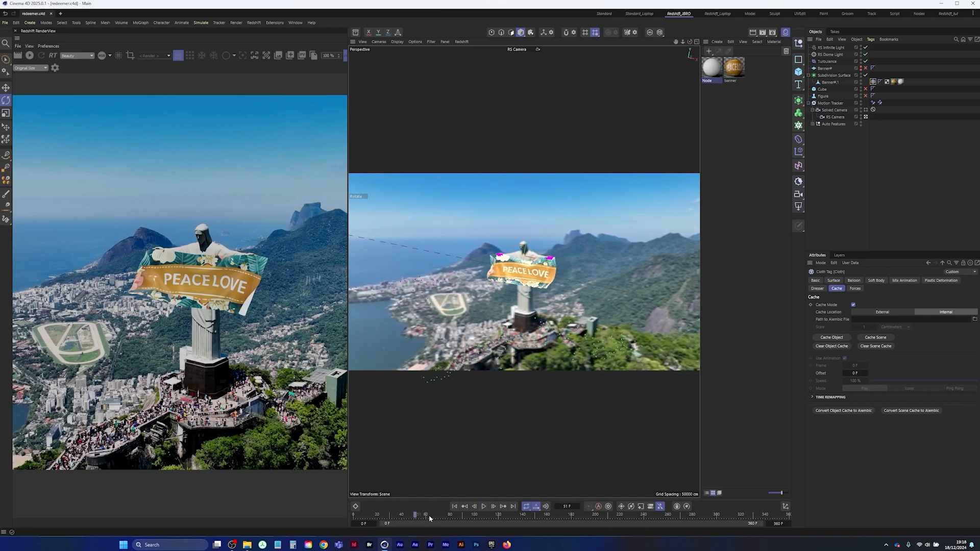
left_click_drag(422, 516, 681, 515)
left_click(29, 55)
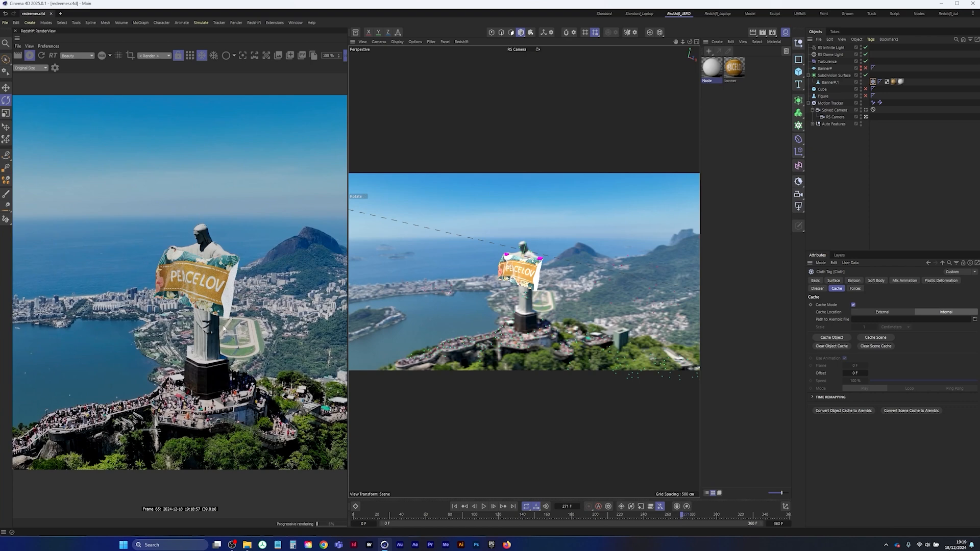
Raise the sheen weight of the banner material to about 0.69
left_click(733, 67)
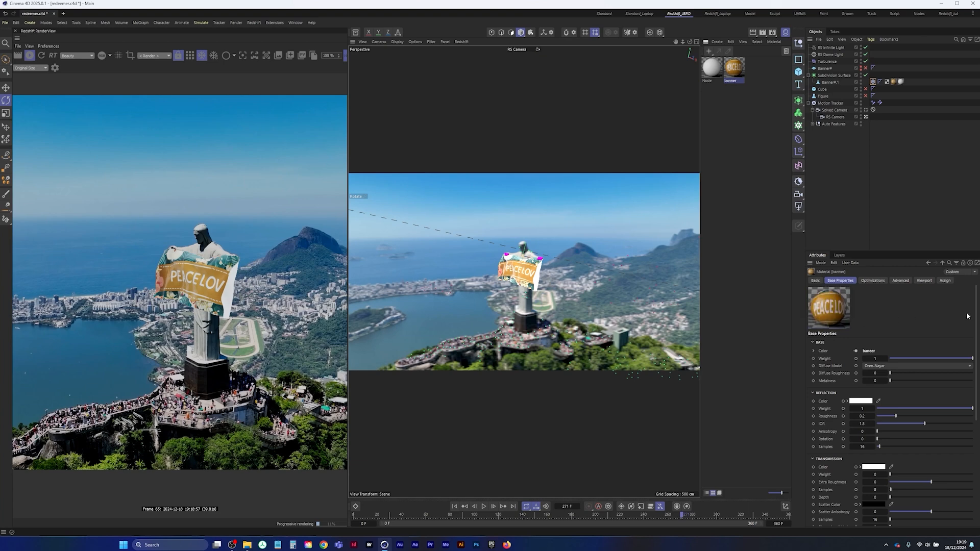
left_click_drag(976, 314, 977, 421)
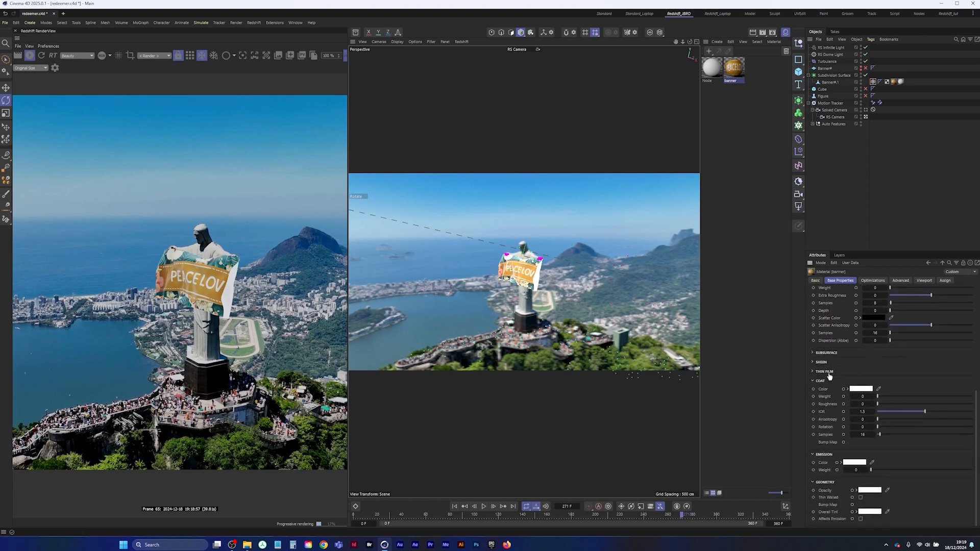
left_click(814, 362)
left_click_drag(877, 378, 944, 381)
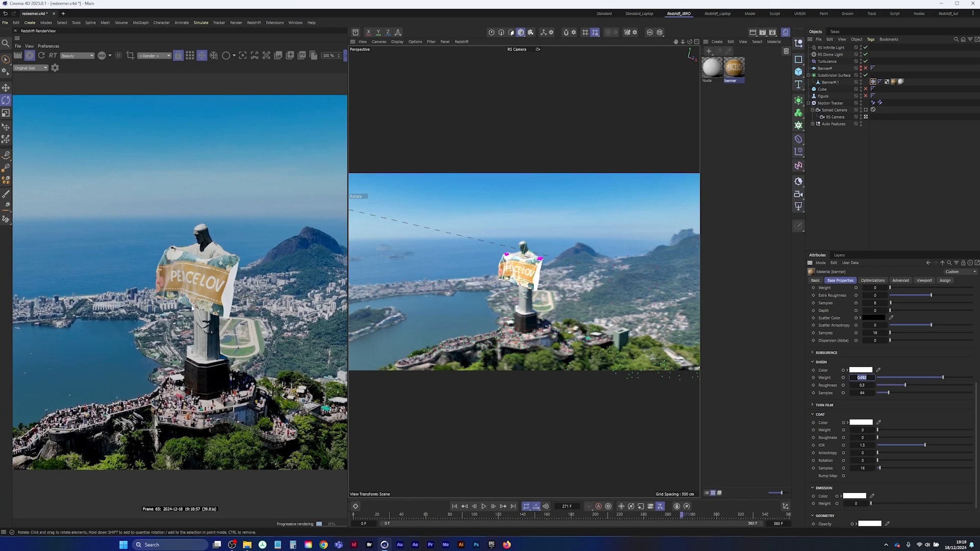
Set the sheen weight of the Node material to 1
left_click(707, 72)
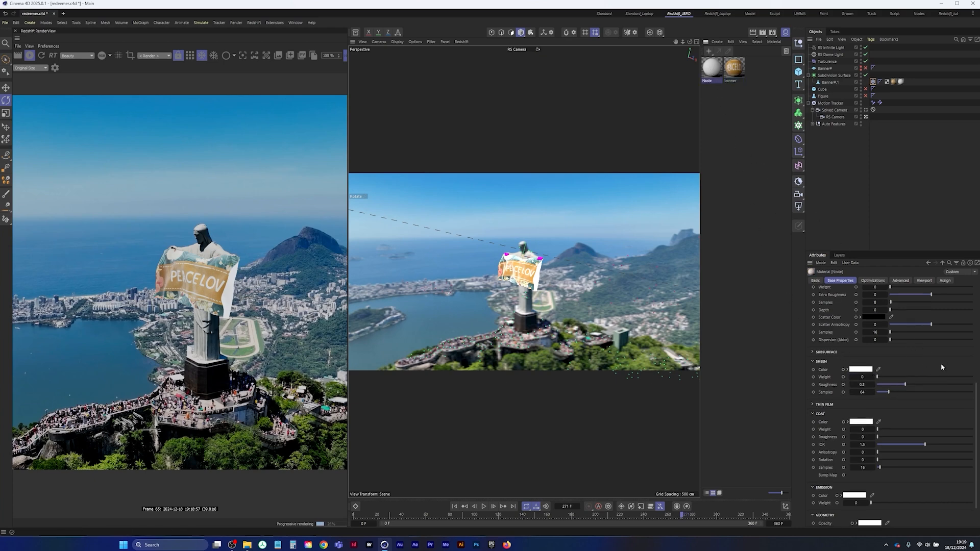
left_click(942, 377)
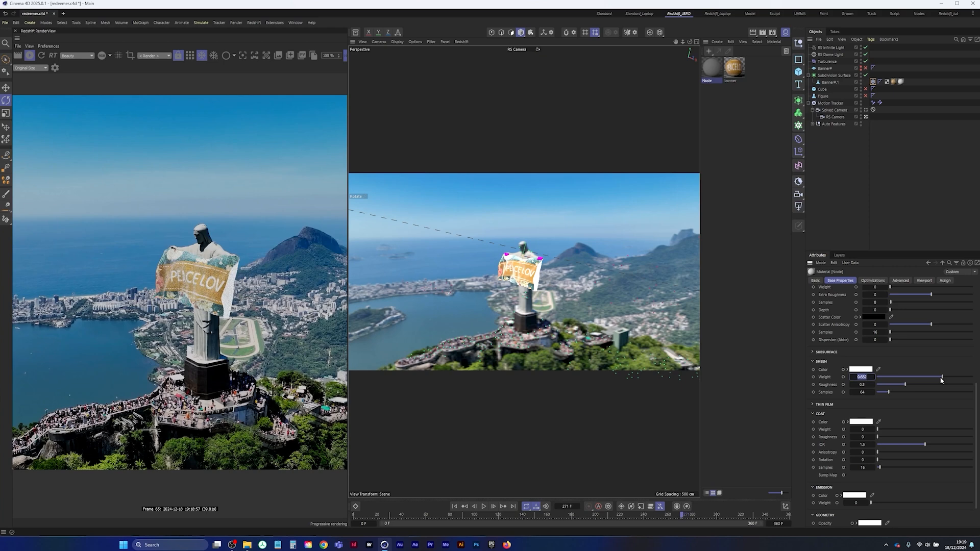
type("1")
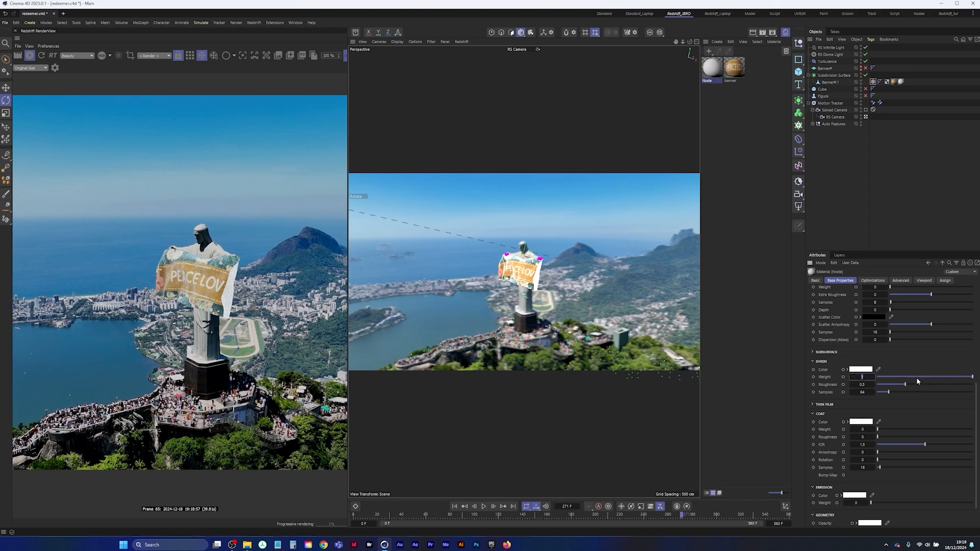
Go to frame 85, stop the live render and save the project
left_click(457, 515)
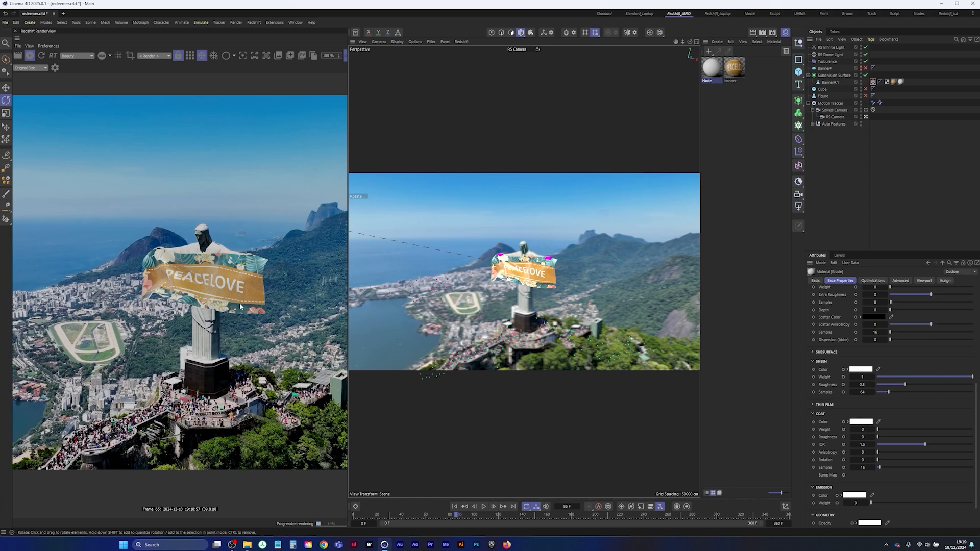
left_click(29, 58)
left_click(29, 56)
left_click(5, 23)
left_click(31, 111)
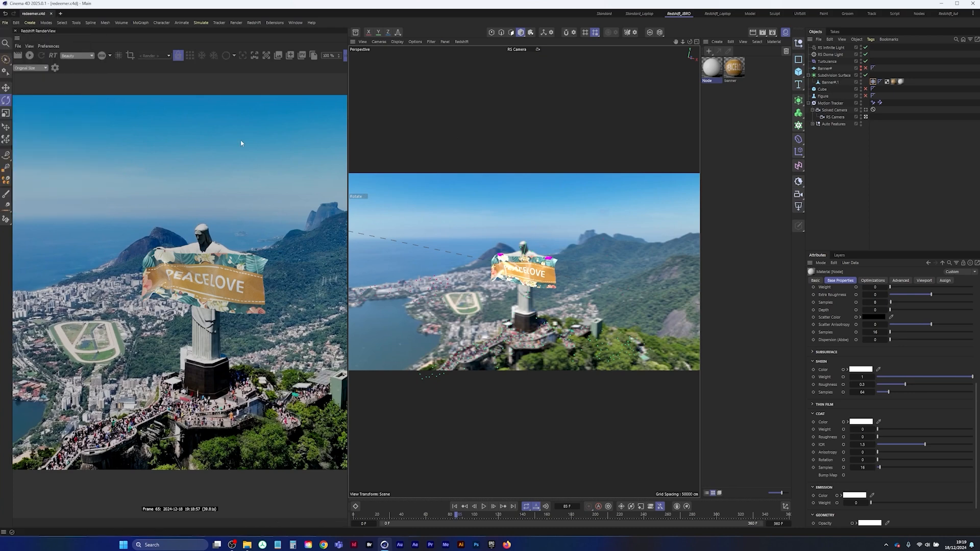
Add a new cube and scale it up until it is visible over the statue
left_click(799, 72)
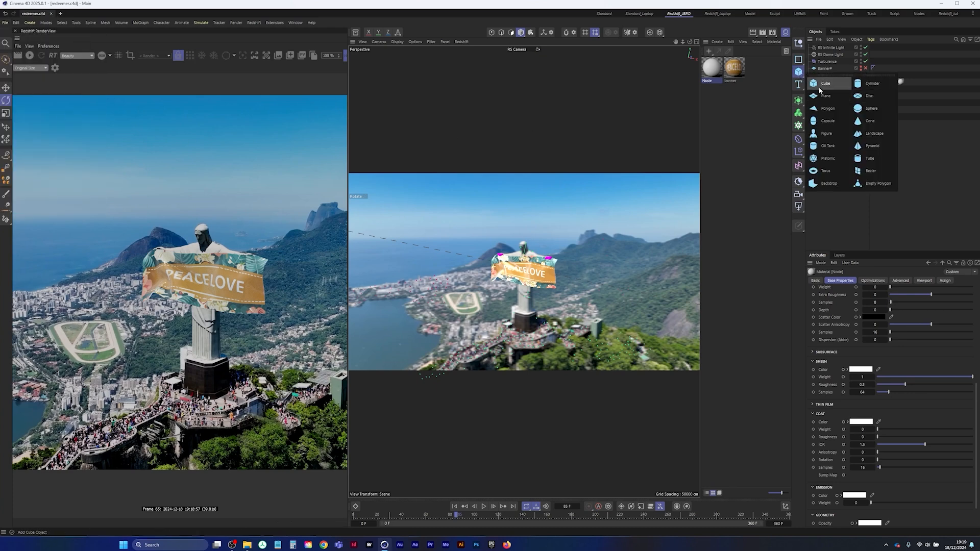
left_click(819, 84)
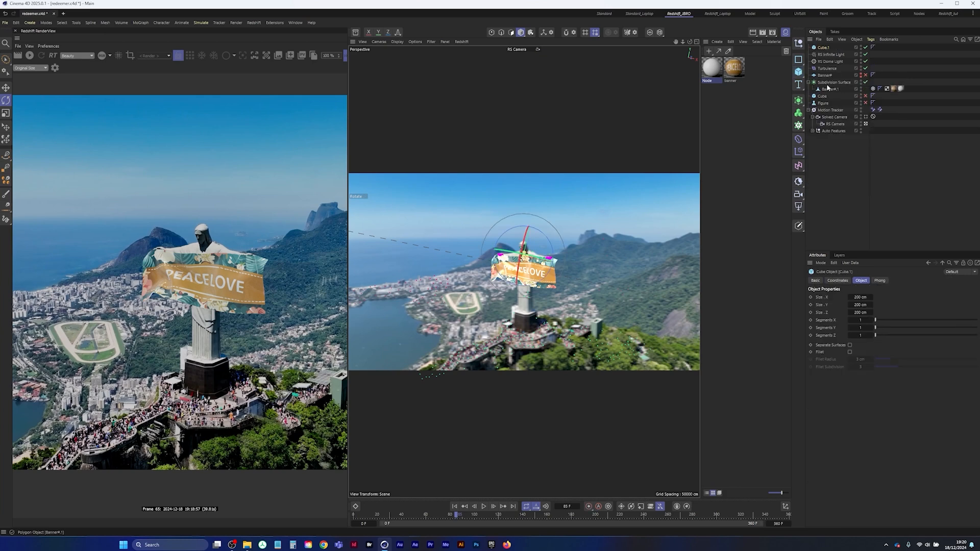
left_click(6, 114)
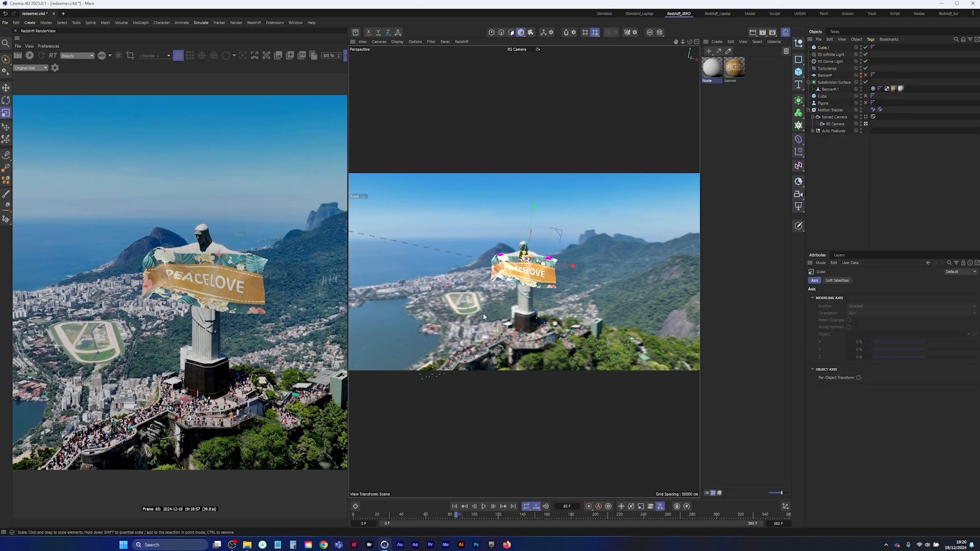
left_click_drag(482, 315, 587, 315)
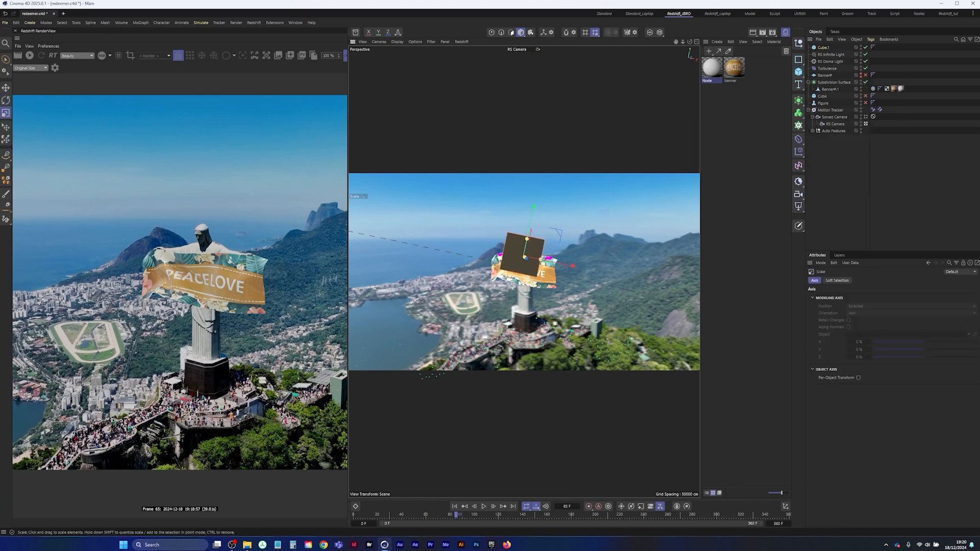
Rotate the new cube in the Top view to match the banner's angle and place it just behind the banner
middle_click(587, 250)
middle_click(581, 180)
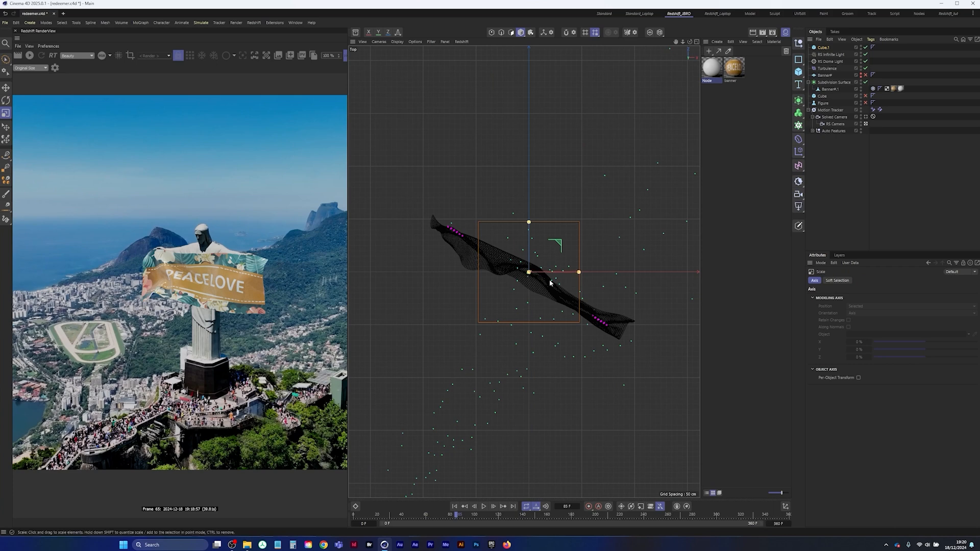
scroll(533, 293, "down", 5)
scroll(534, 293, "up", 4)
middle_click_drag(540, 288, 529, 295, "alt")
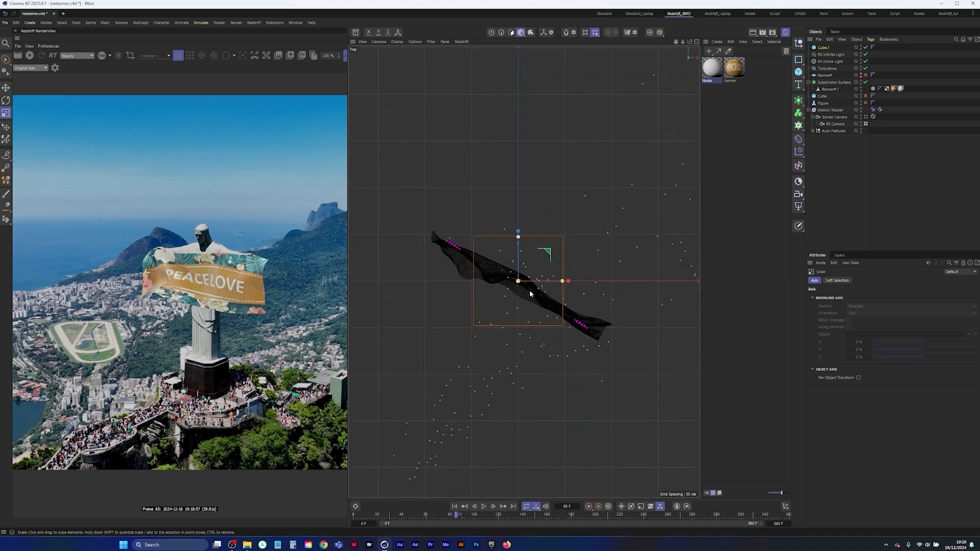
key("r")
mouse_move(536, 302)
left_mouse_down()
mouse_move(547, 228)
mouse_move(562, 205)
left_mouse_up()
key("8")
middle_click(539, 265)
middle_click(516, 242)
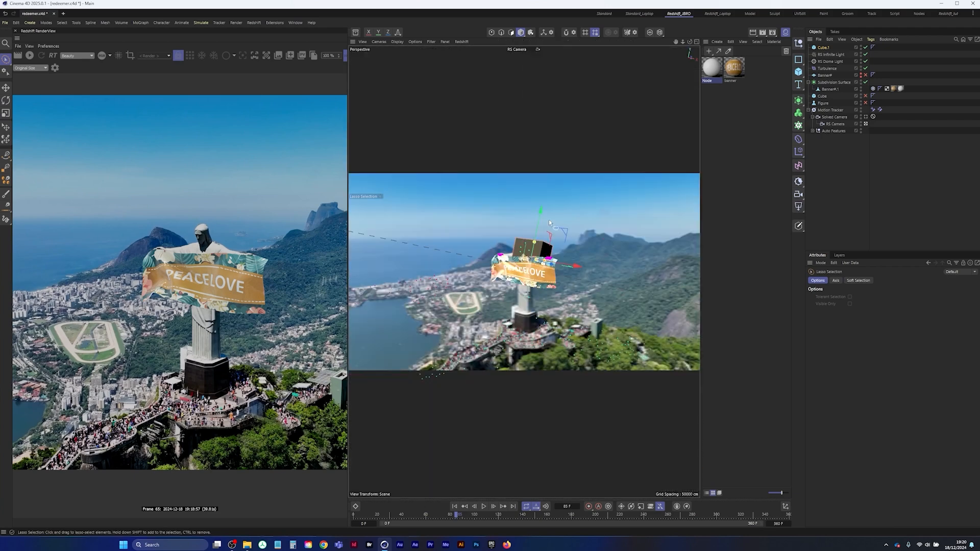
Lower, reshape and align the cube so it covers the statue's lower body between the banner and the pedestal
key("r")
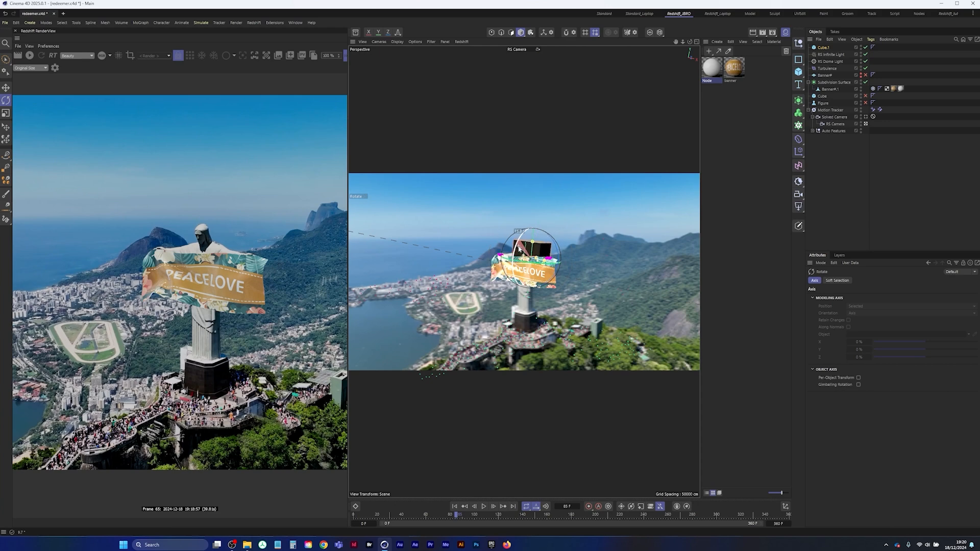
left_click_drag(533, 208, 532, 237)
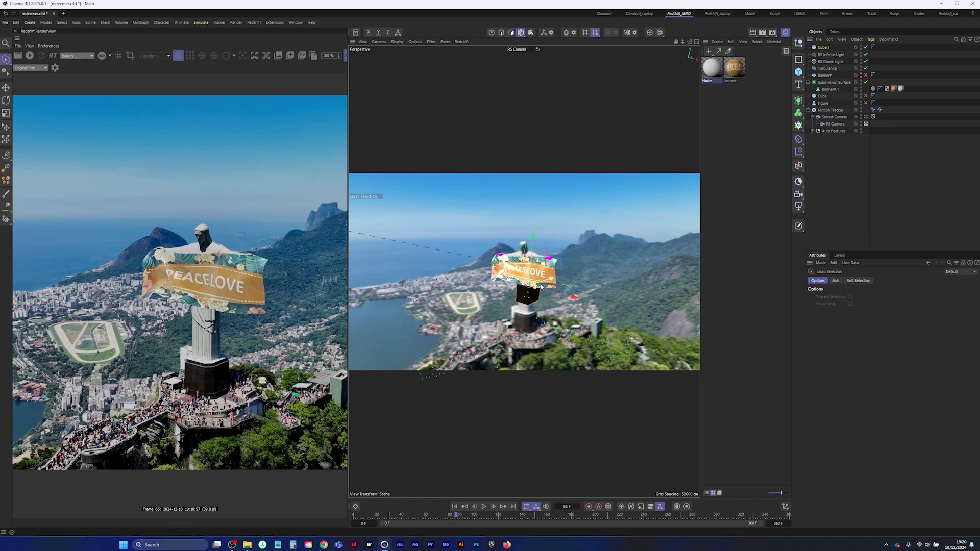
middle_click(619, 128)
left_click_drag(629, 125, 629, 131)
key("F1")
key("r")
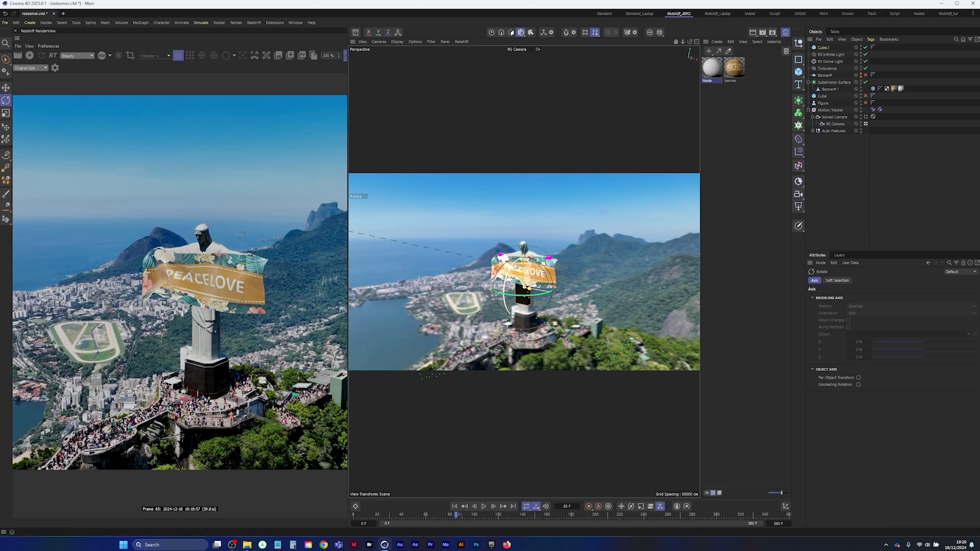
key("8")
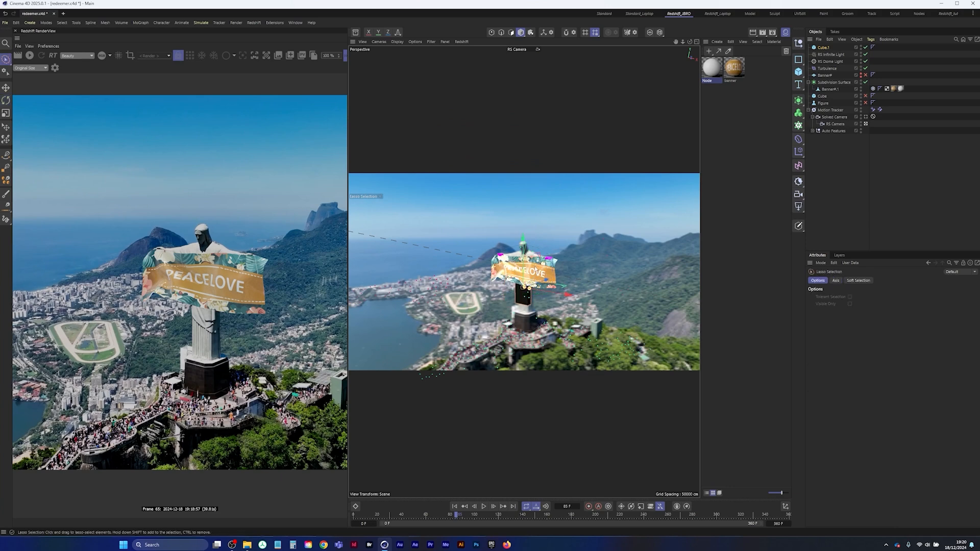
left_click_drag(525, 261, 526, 271)
Fillet the cube outside the RS Camera view with a radius of about 72.7 cm and 10 subdivisions, and return to the camera
left_click(866, 124)
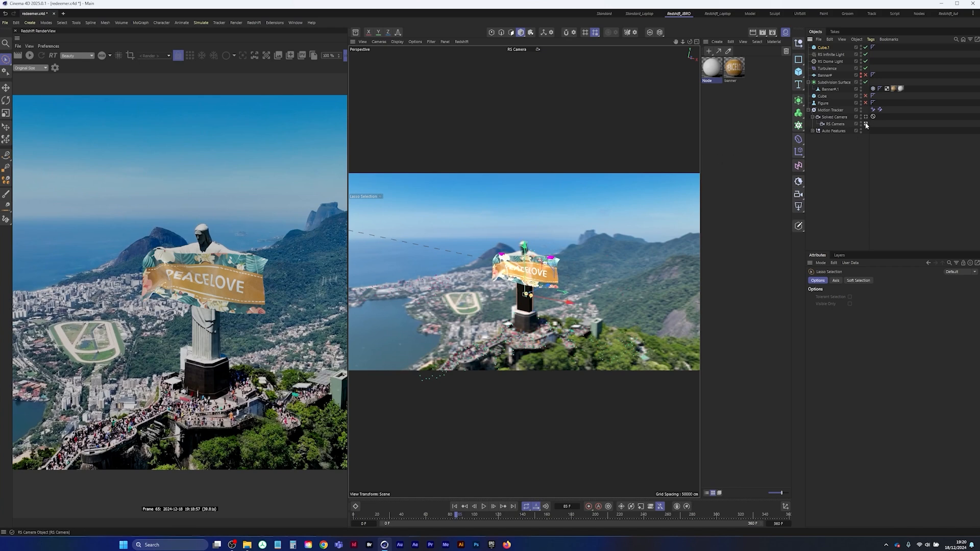
scroll(540, 280, "up", 2)
scroll(540, 279, "down", 5)
scroll(540, 279, "up", 6)
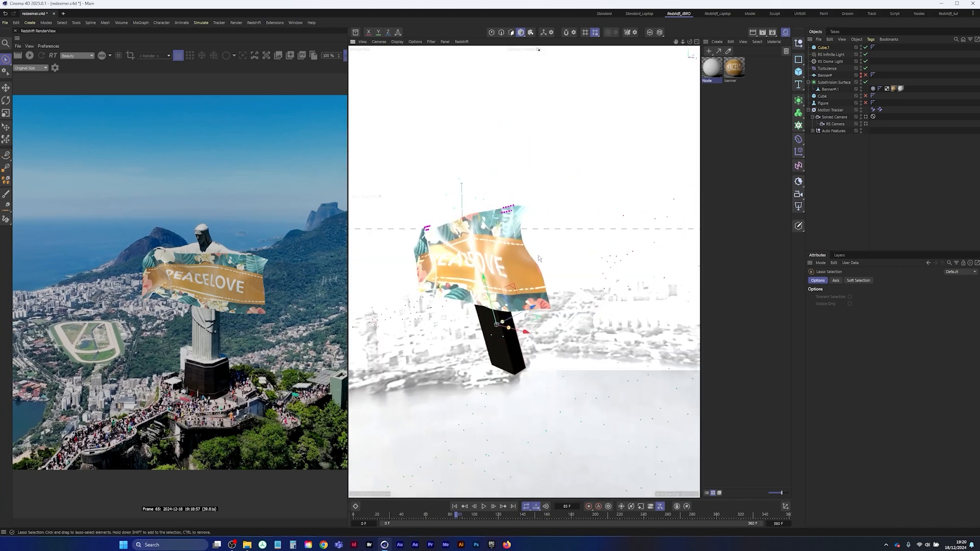
left_click(823, 48)
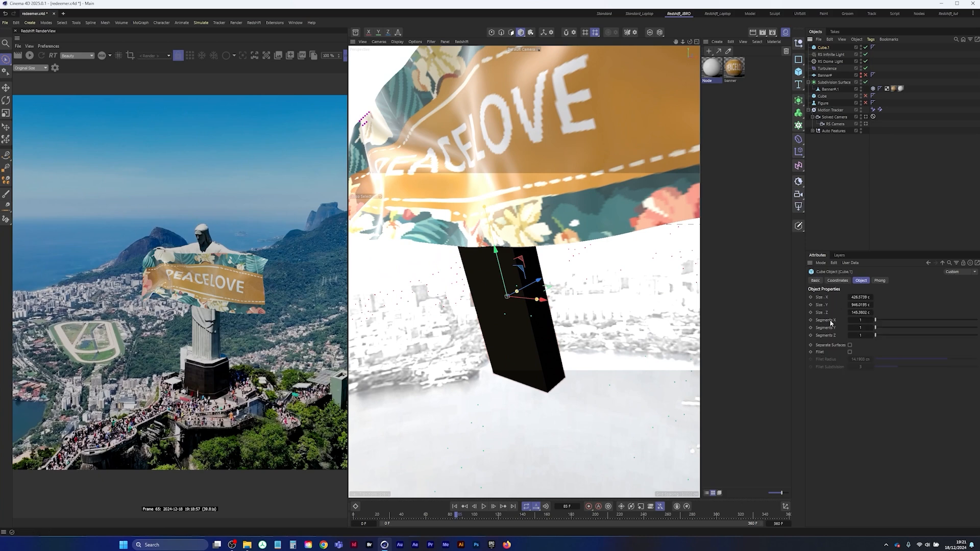
left_click(849, 351)
left_click_drag(862, 362, 884, 356)
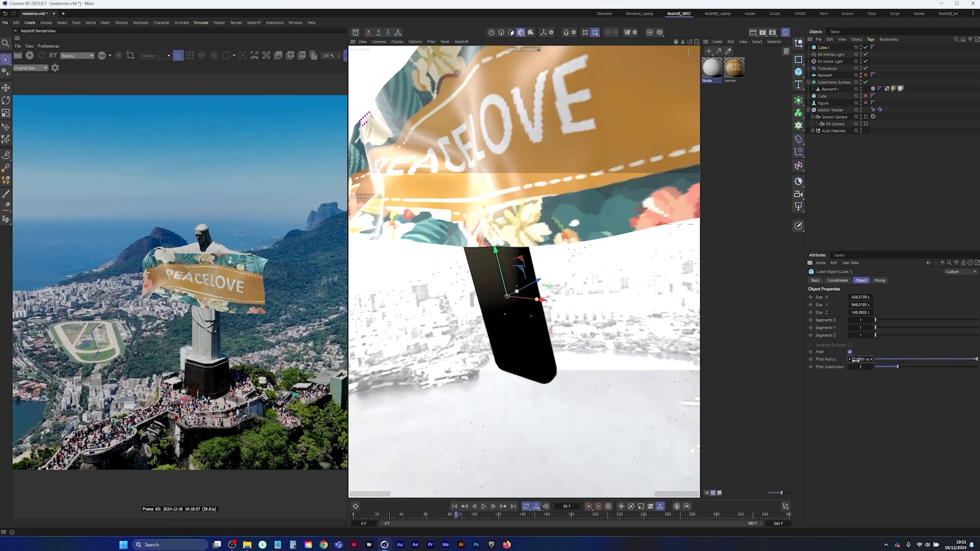
mouse_move(857, 367)
left_mouse_down()
mouse_move(867, 367)
mouse_move(857, 367)
left_mouse_up()
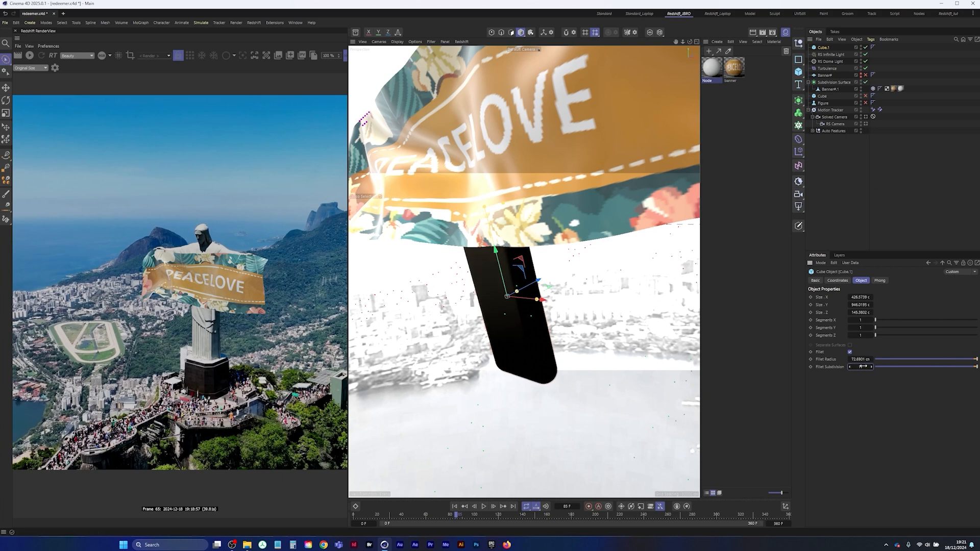
left_click(886, 367)
left_click(865, 124)
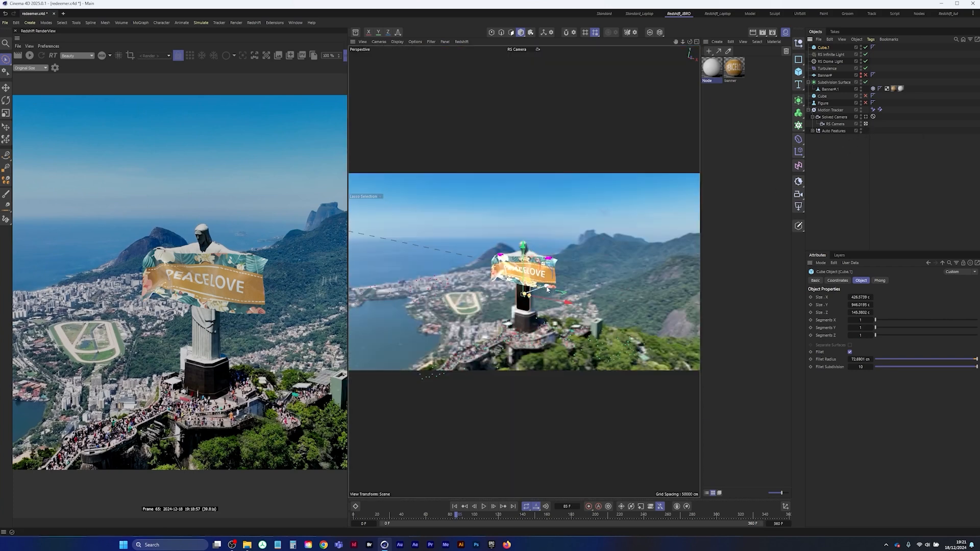
Deepen the cube to about 272 cm in Z from the Top view and adjust its position against the live render
key("F2")
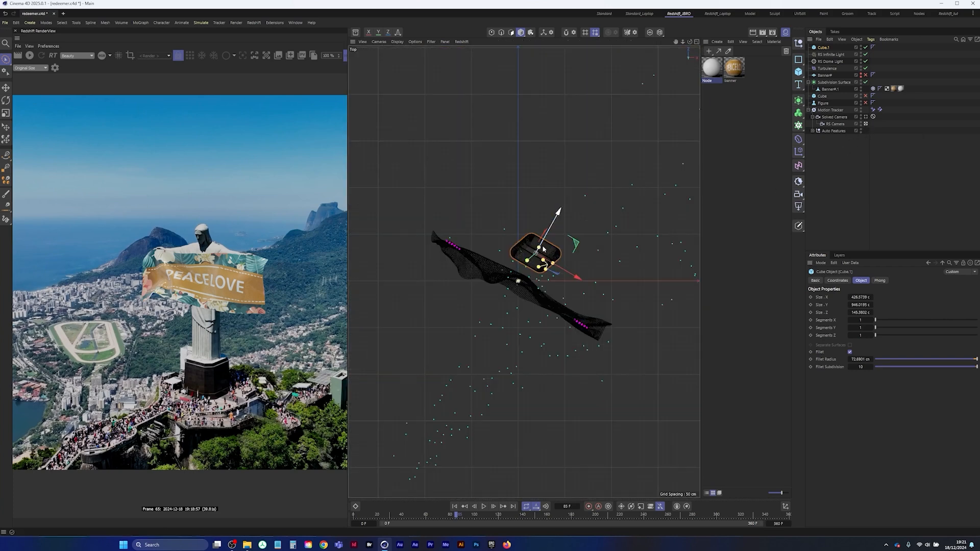
left_click_drag(546, 256, 544, 246)
middle_click(633, 230)
middle_click(477, 194)
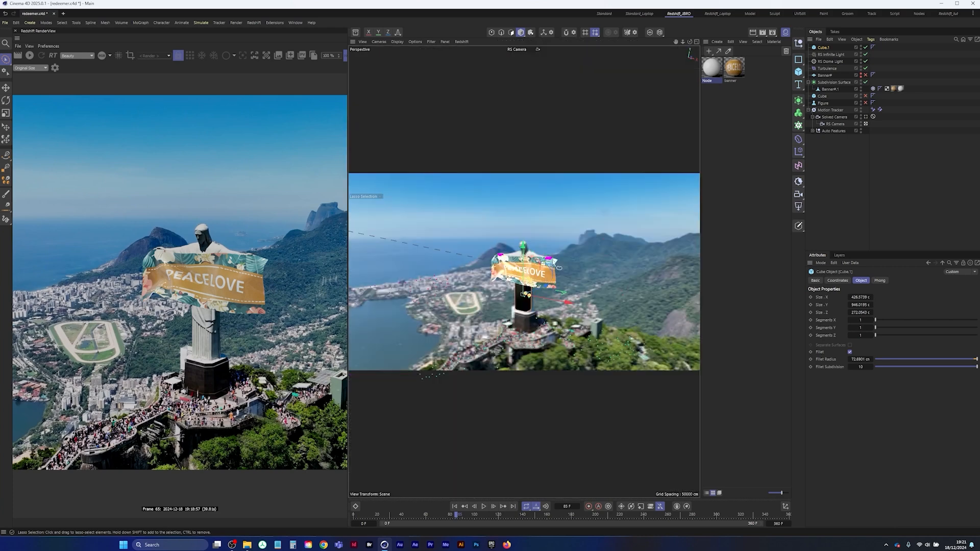
left_click(29, 55)
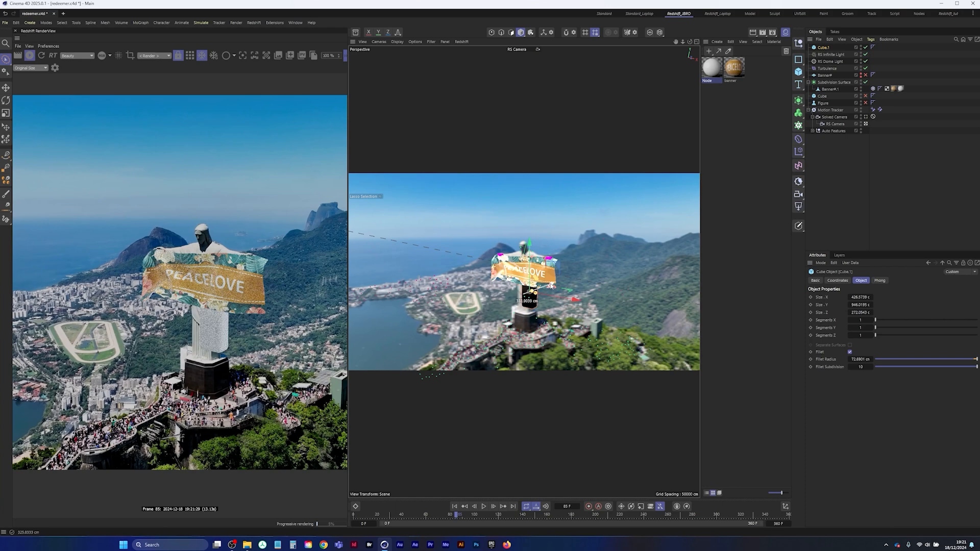
left_click_drag(551, 286, 570, 304)
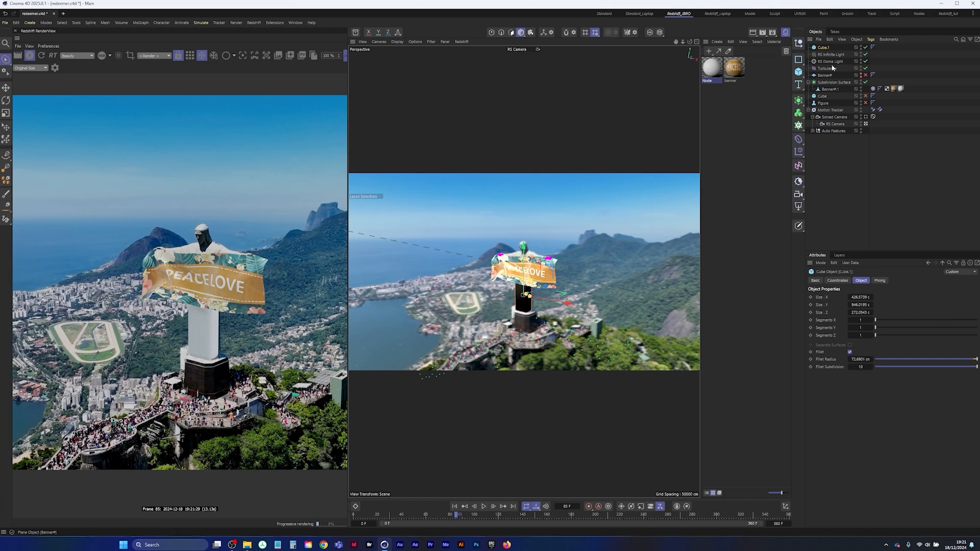
Toggle the visibility of the cube and the banner to compare the cube's fit with the statue
left_click(866, 48)
left_click(865, 47)
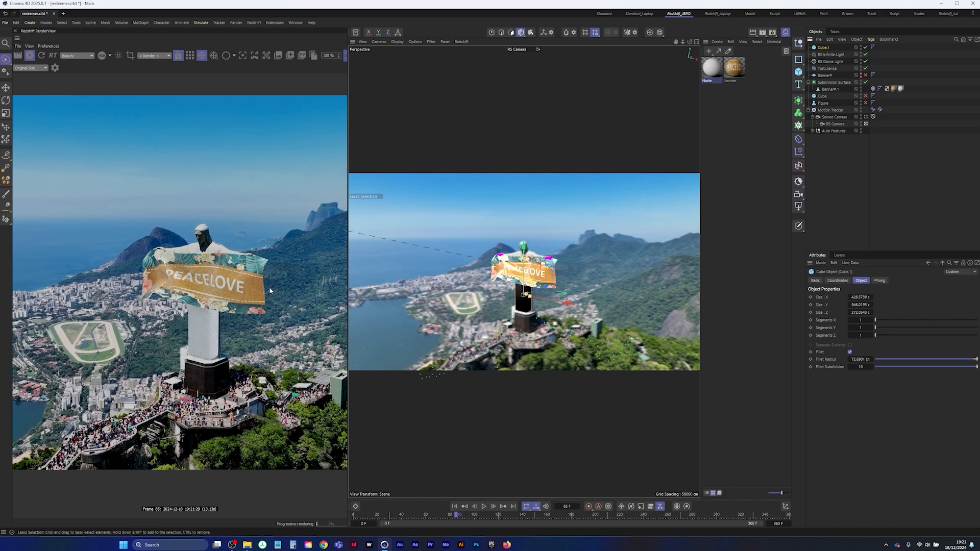
left_click(861, 89)
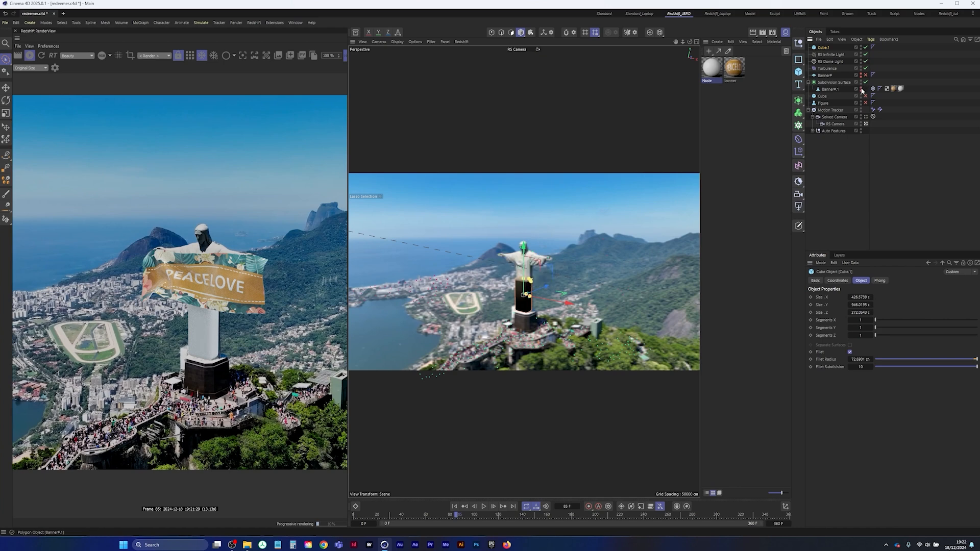
left_click(861, 90)
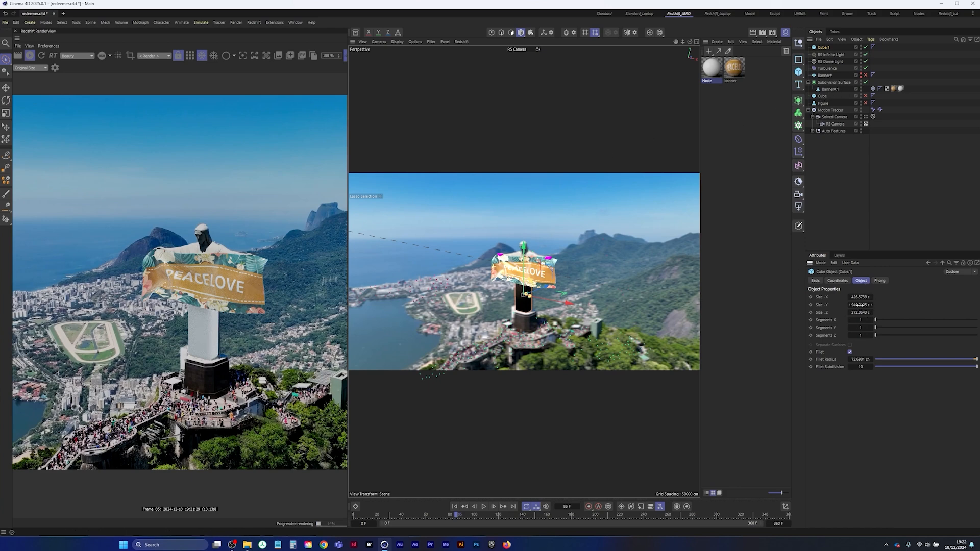
Adjust the cube's Y size and height, shift it away from the banner in the Top view, and return to the RS Camera view
left_click_drag(867, 304, 910, 298)
left_click_drag(525, 251, 525, 249)
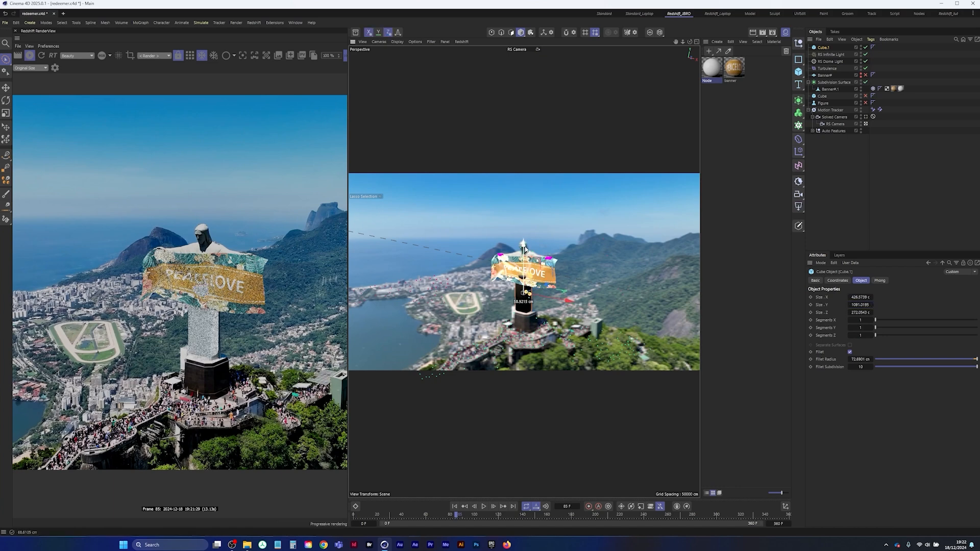
middle_click(609, 180)
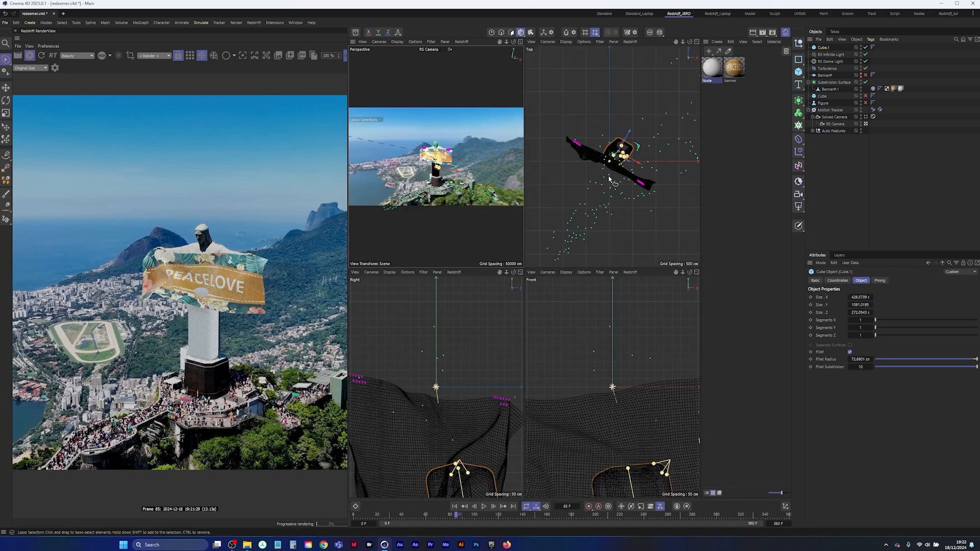
middle_click(609, 180)
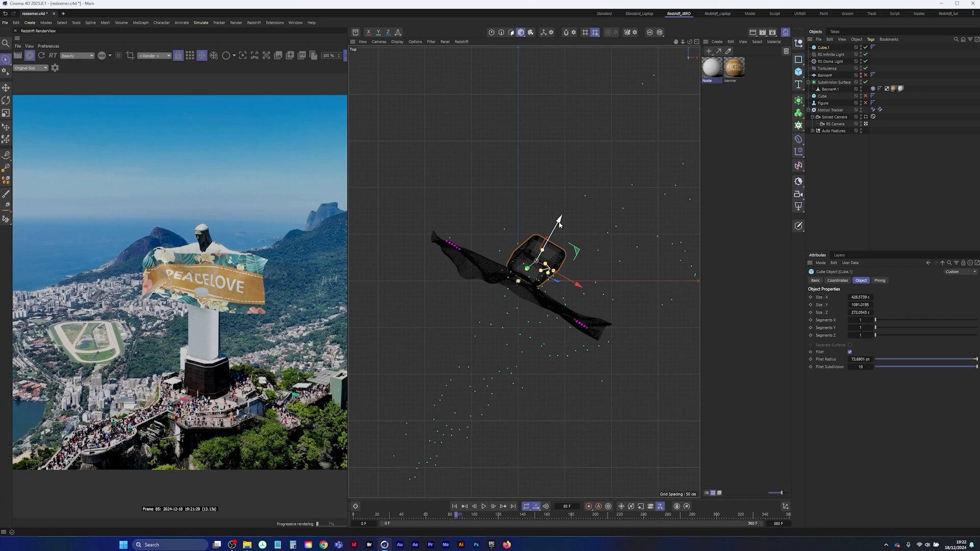
left_click_drag(559, 223, 561, 219)
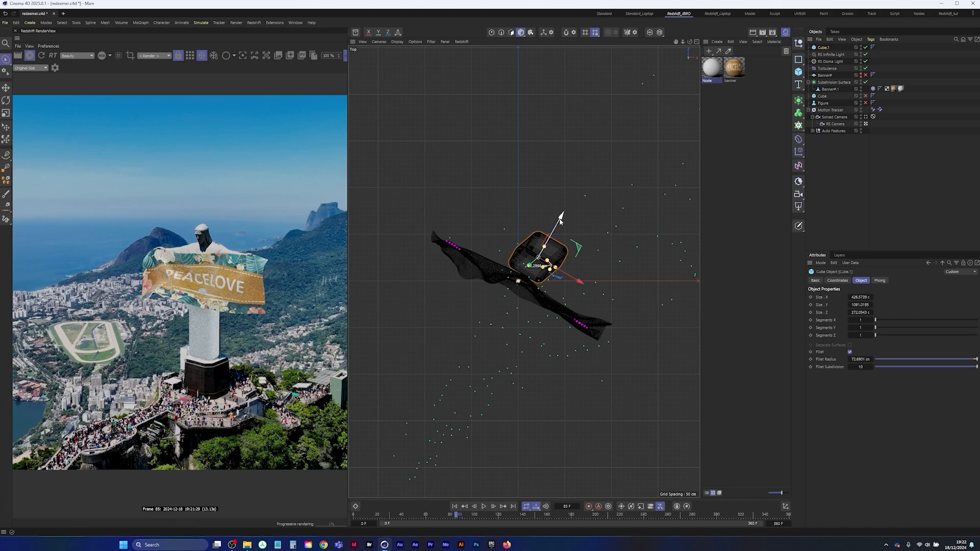
middle_click(507, 253)
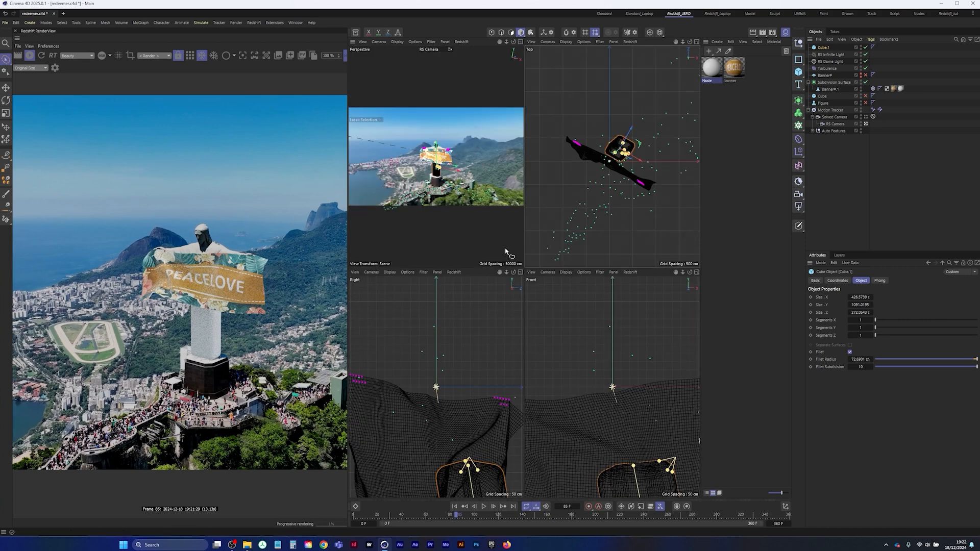
middle_click(507, 252)
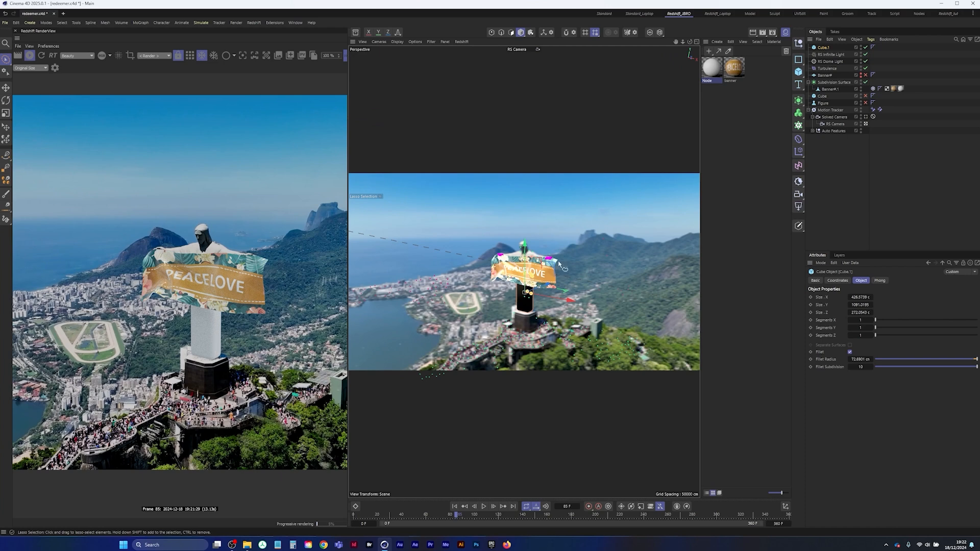
Pause the live render, play the animation through the RS Camera to check the cube and banner, and rewind to frame 0
left_click(454, 506)
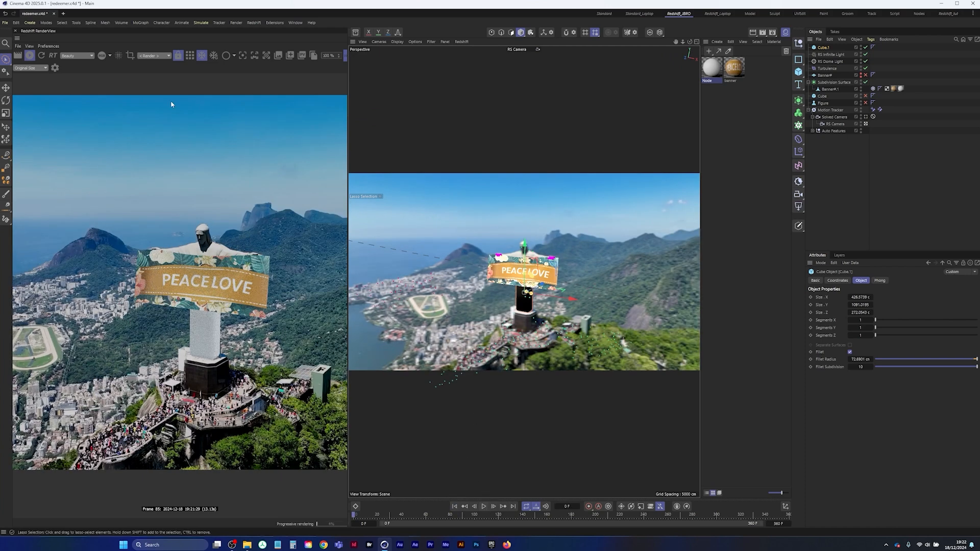
left_click(29, 55)
left_click(483, 506)
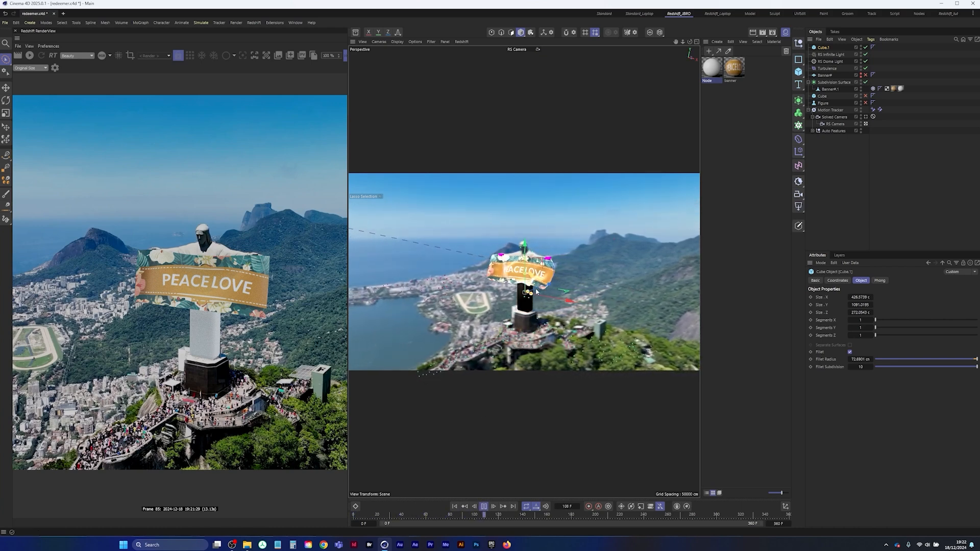
left_click(482, 506)
left_click(455, 506)
Leave the RS Camera, check the clearance between cube and banner from the side during playback, and inspect the banner's Cloth tag cache settings
left_click(865, 124)
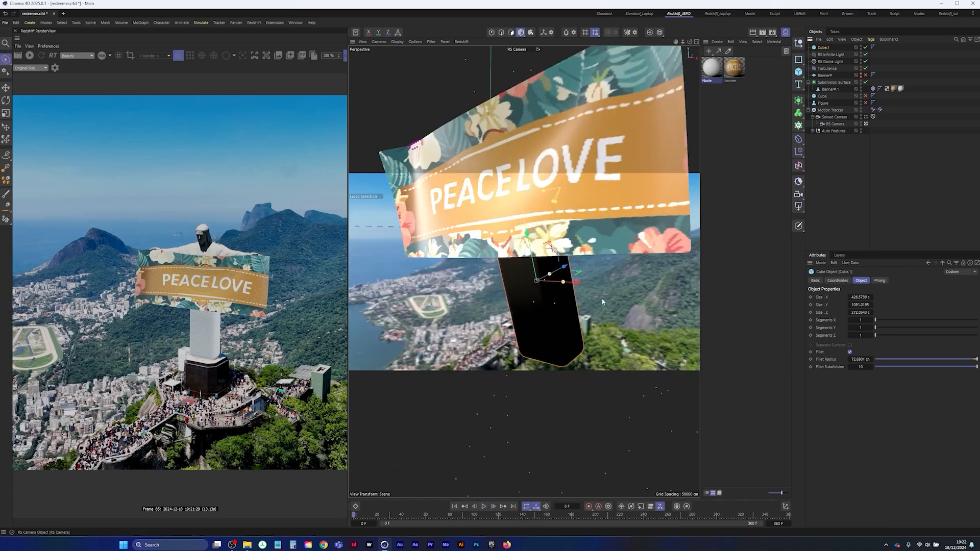
left_click_drag(510, 284, 474, 285, "alt")
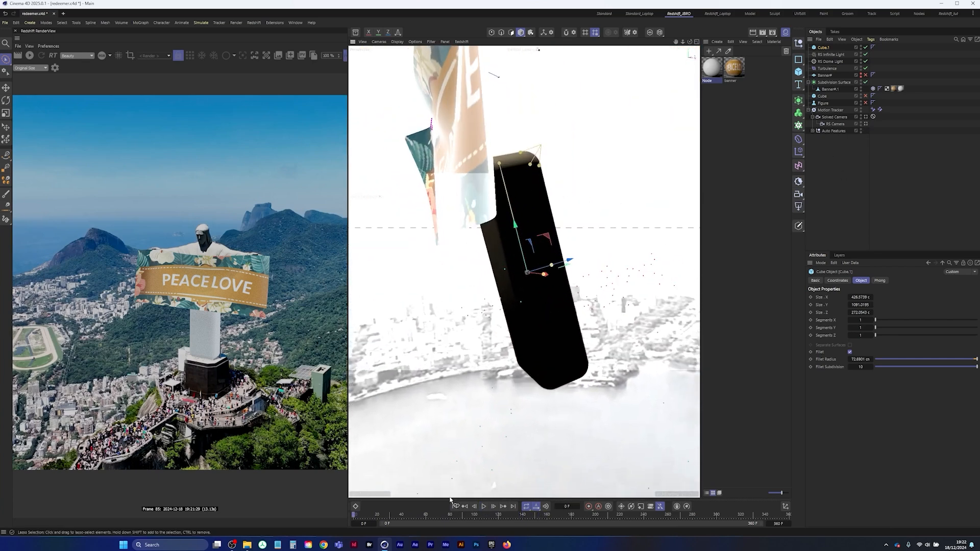
left_click(483, 506)
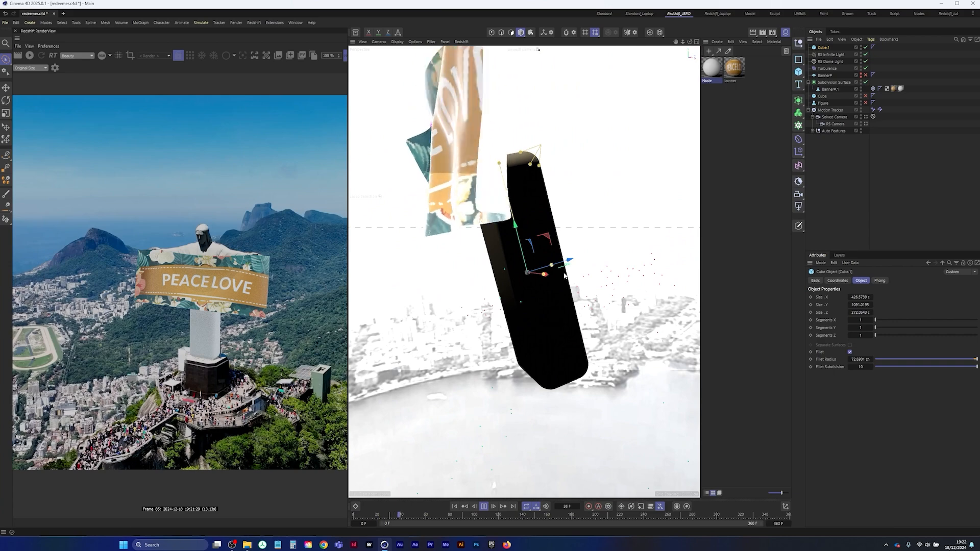
left_click_drag(502, 222, 496, 253, "alt")
left_click(484, 507)
left_click_drag(557, 280, 541, 285, "alt")
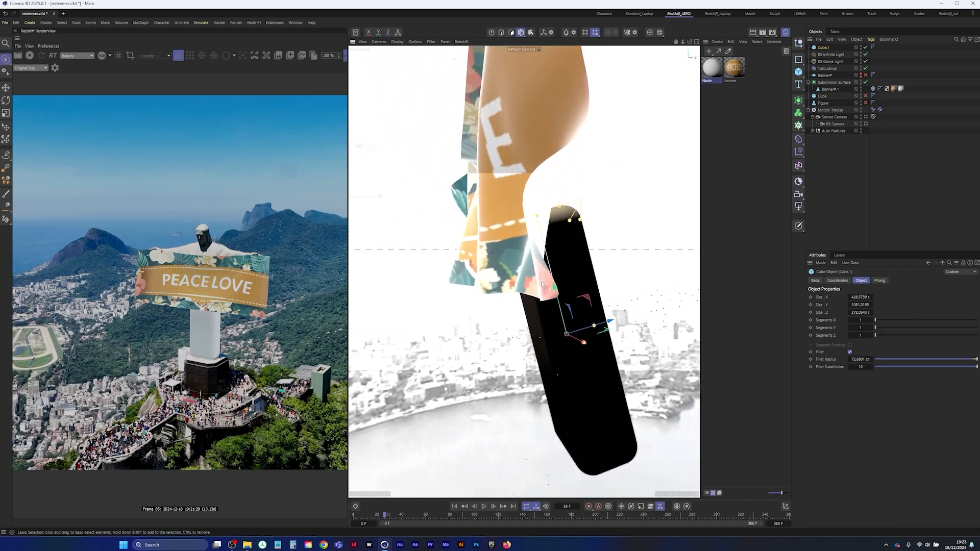
left_click(873, 88)
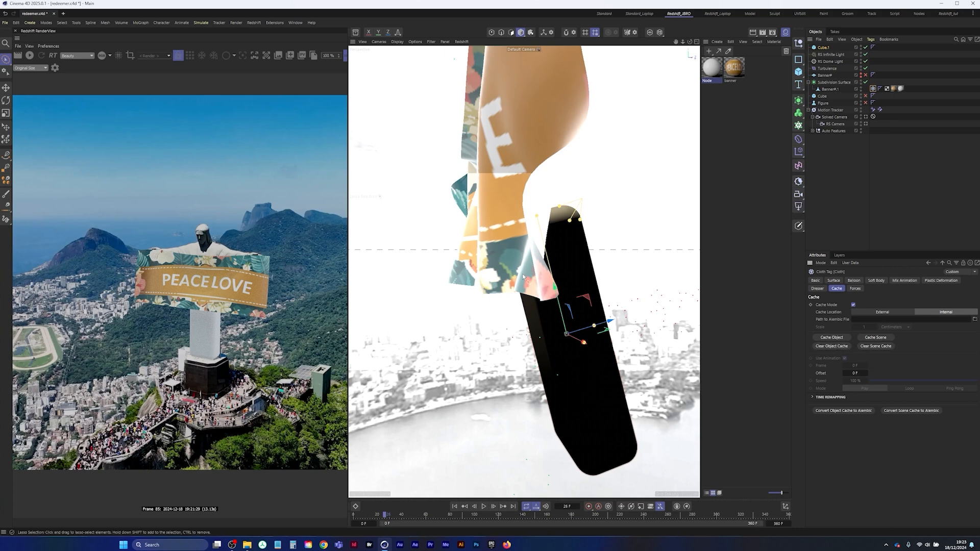
left_click_drag(522, 277, 540, 248, "alt")
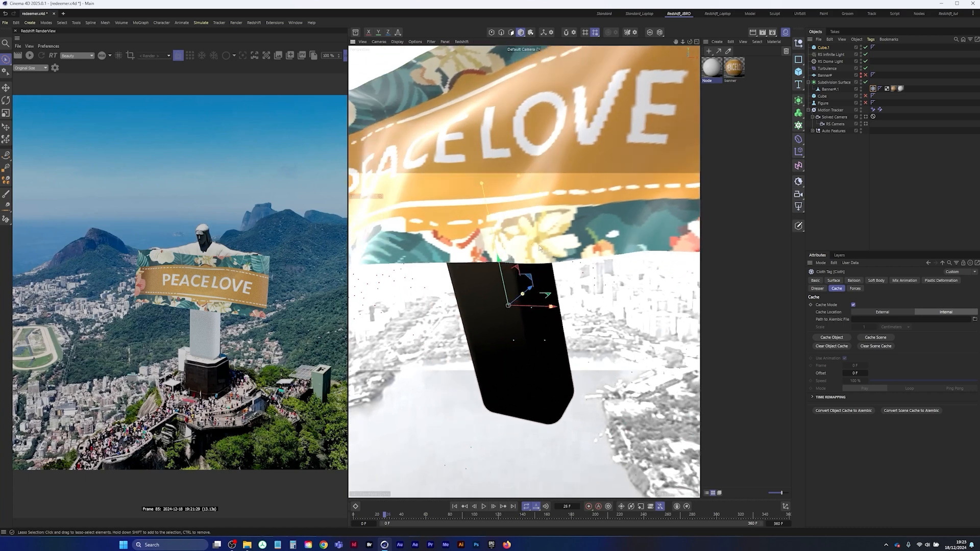
Return to the RS Camera, advance the animation to frame 37 and restart the live render
left_click(865, 124)
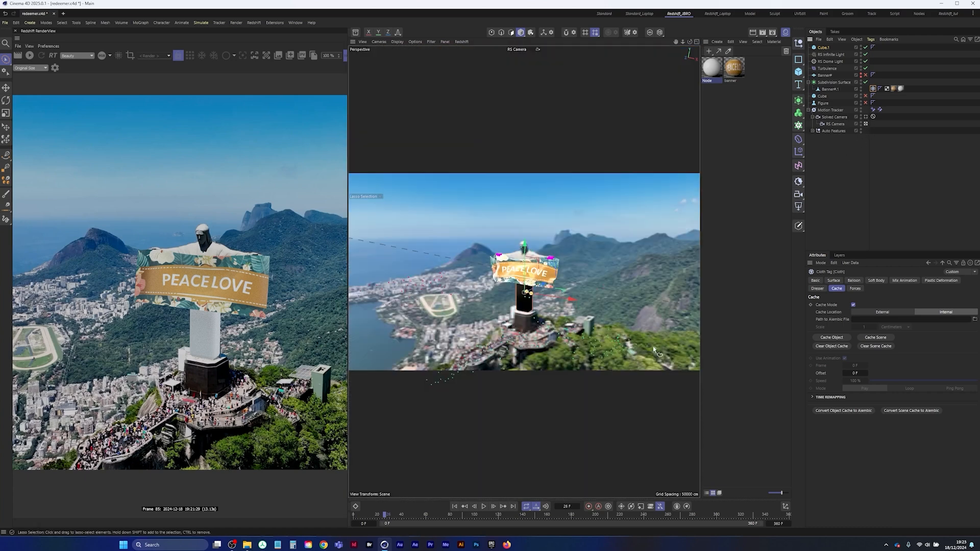
left_click(483, 506)
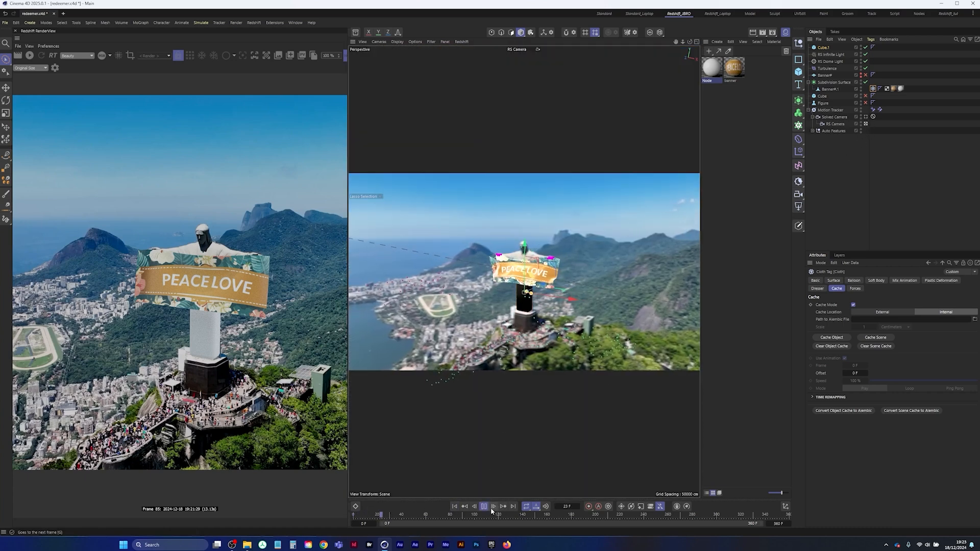
left_click(485, 506)
left_click(29, 56)
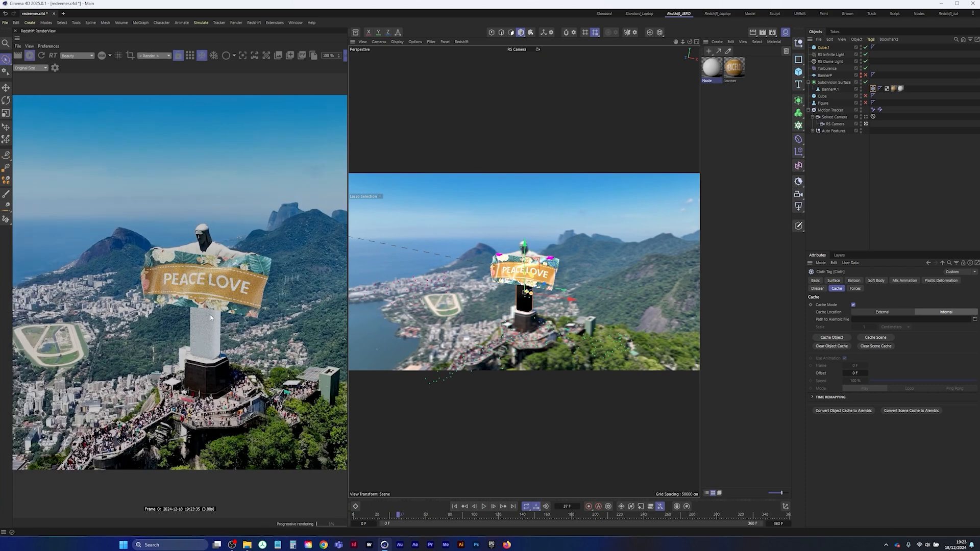
Switch the RS Dome Light off and back on to compare its contribution to the lighting in the live render
left_click(830, 54)
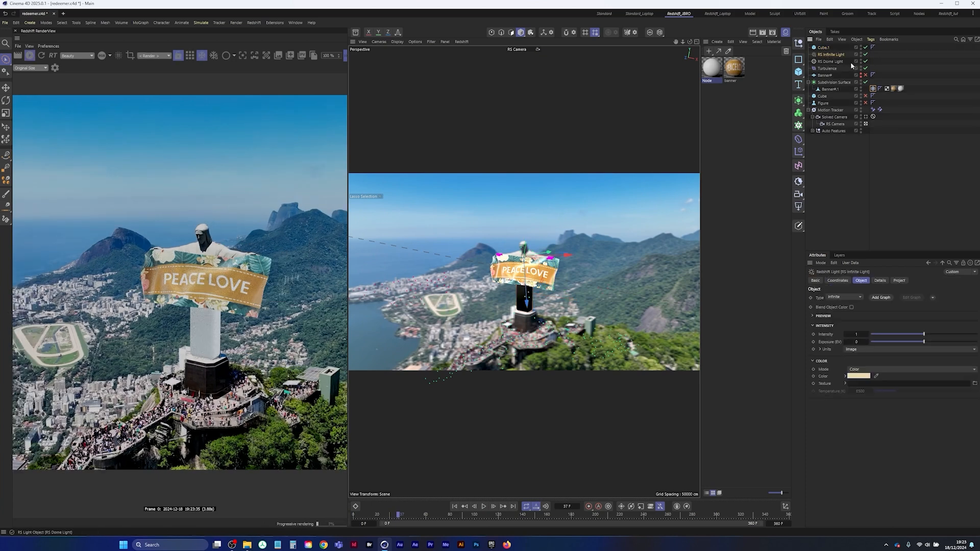
left_click(866, 62)
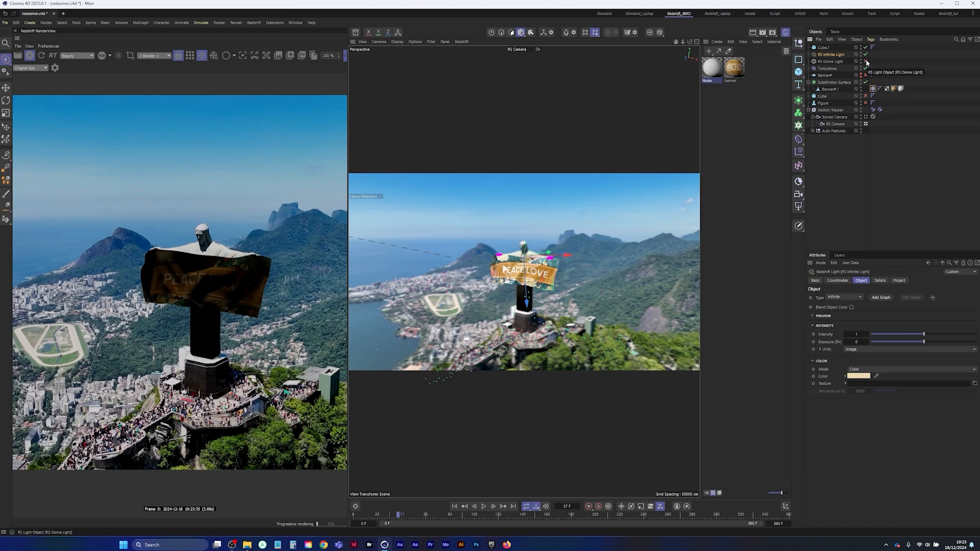
left_click(866, 62)
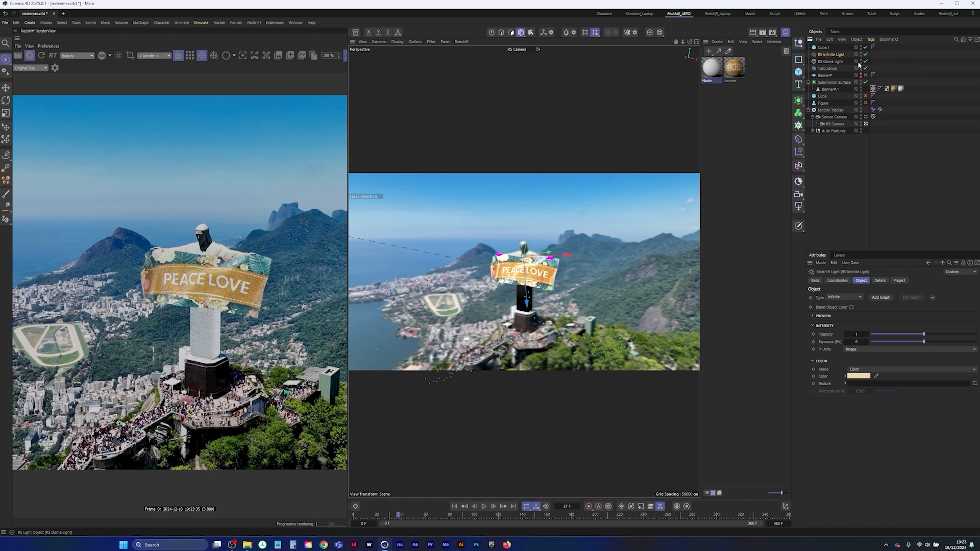
left_click(830, 61)
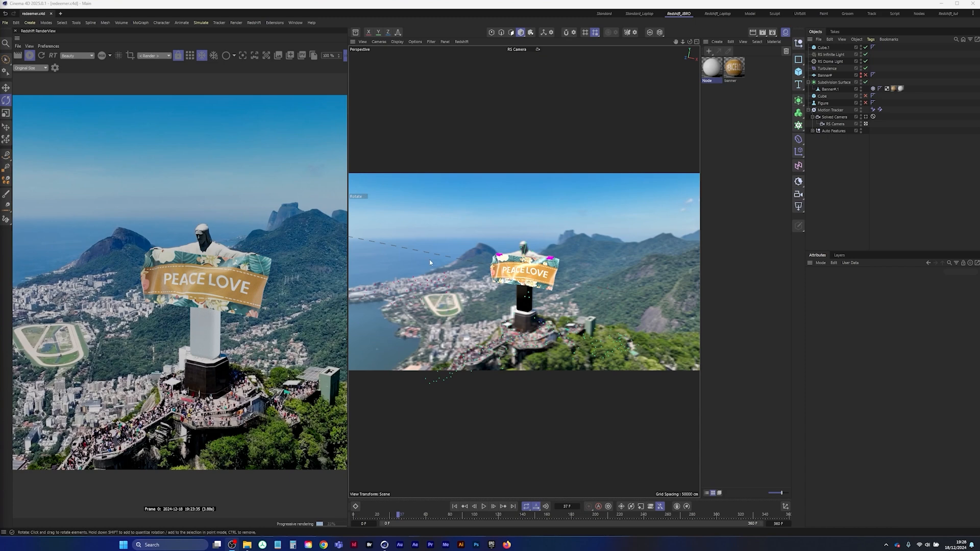
Add a Redshift Object tag to the stand-in cube and override its Matte settings, enabling the matte, its shadow and Affects Alpha
left_click(823, 47)
right_click(824, 48)
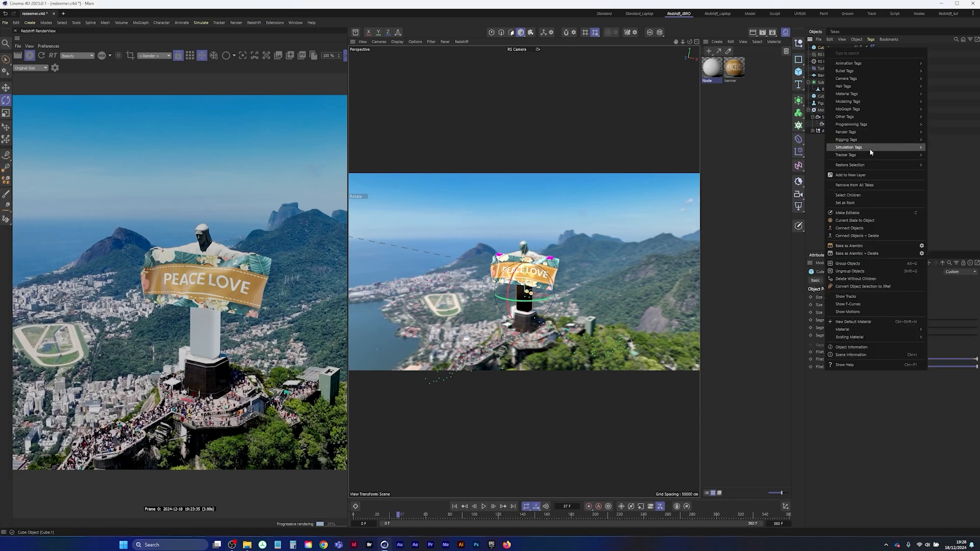
mouse_move(862, 136)
left_click(940, 160)
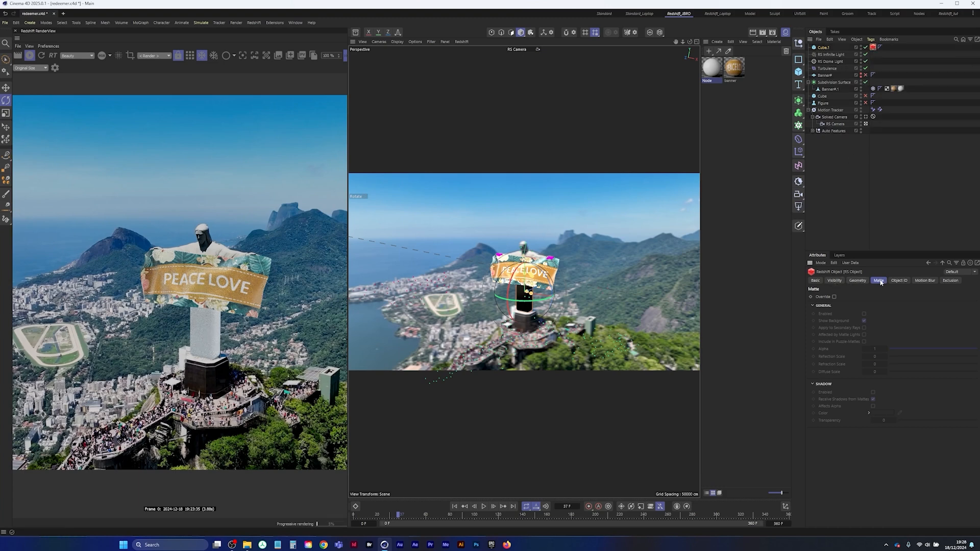
left_click(863, 314)
left_click(873, 392)
left_click(873, 406)
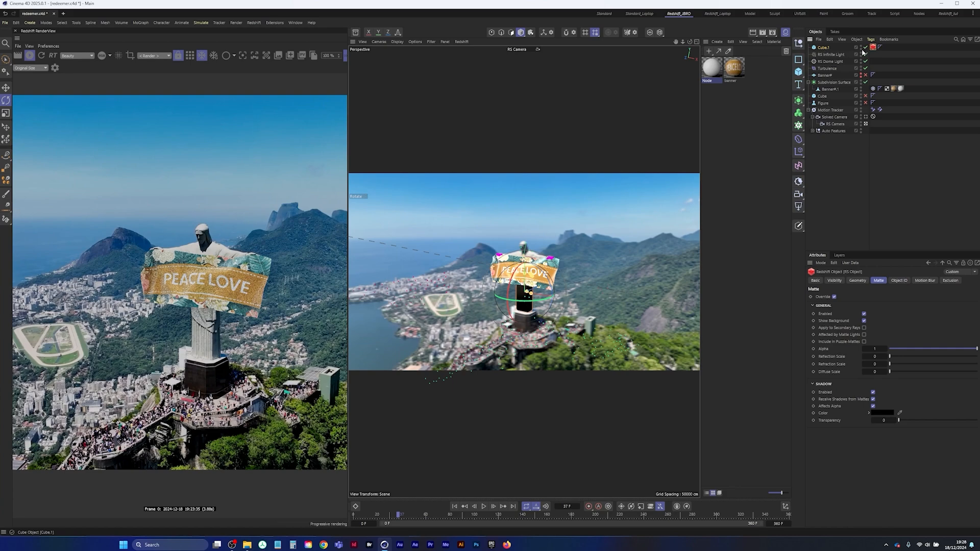
Examine the banner's shadow on the statue up close in the render, switching the cube off and back on to compare
scroll(207, 331, "up", 4)
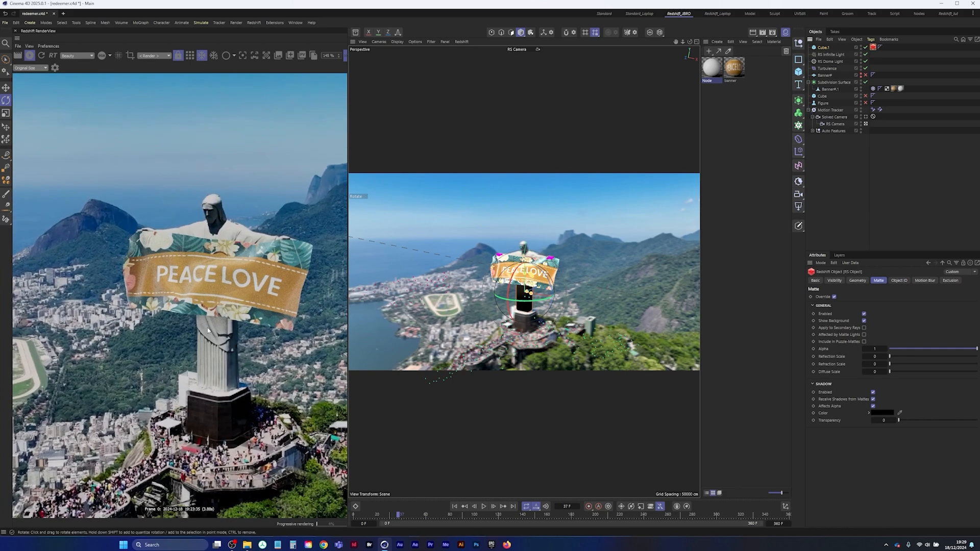
scroll(208, 331, "up", 8)
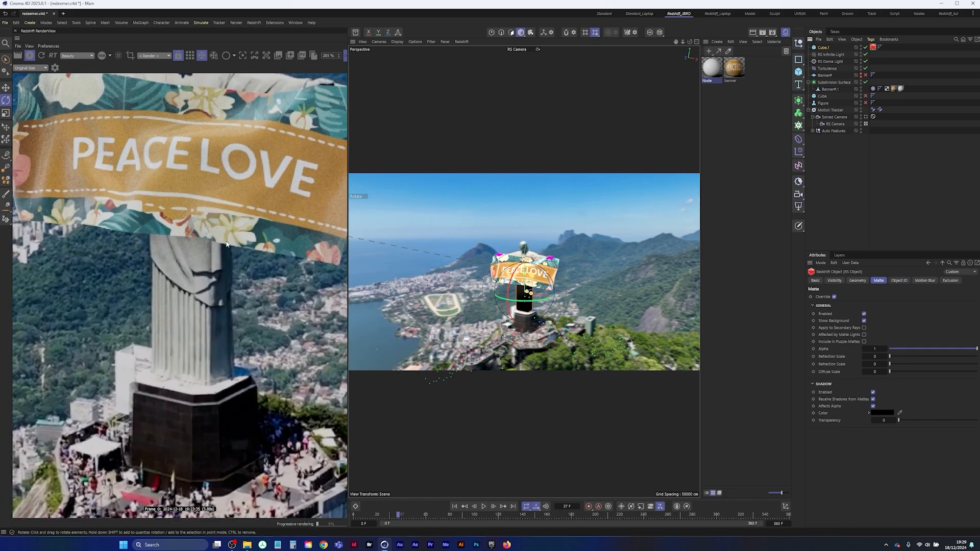
scroll(226, 244, "up", 1)
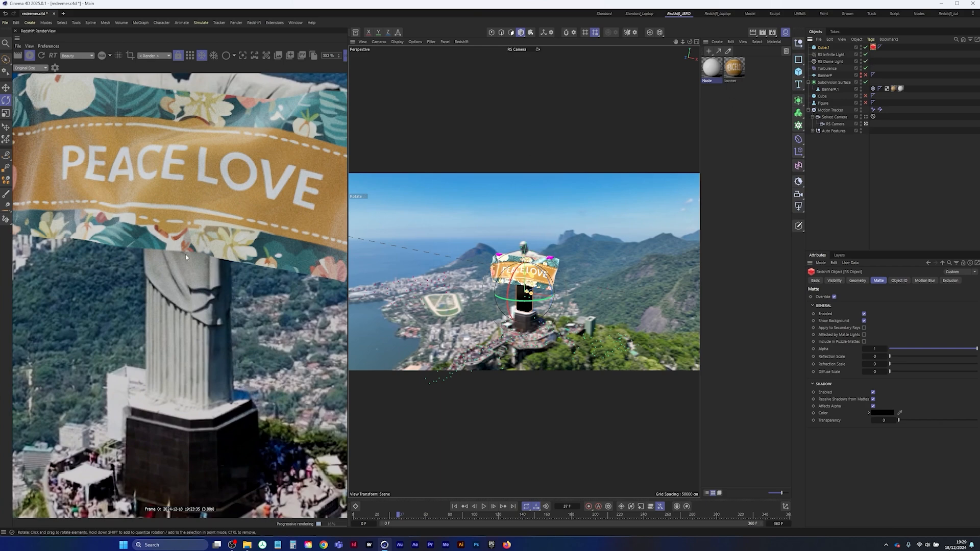
left_click(865, 47)
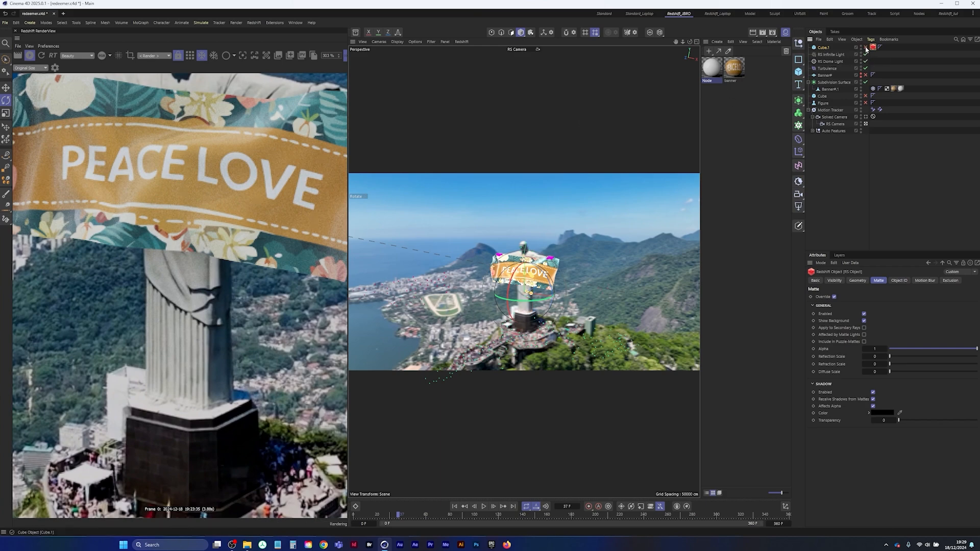
left_click(864, 48)
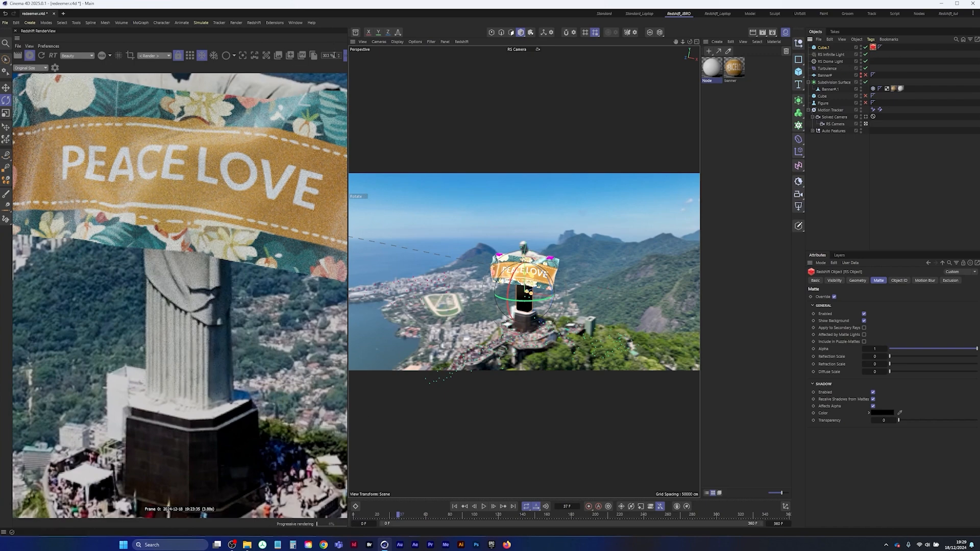
scroll(334, 55, "up", 5)
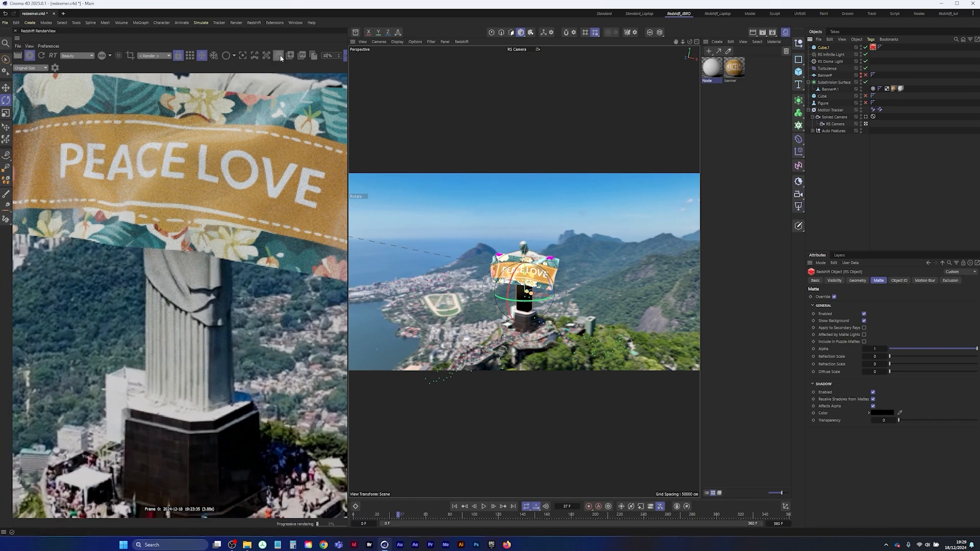
left_click(278, 55)
Check the composited banner and its shadow in the live render at several frames up to the end, and return to frame 0
left_click(536, 514)
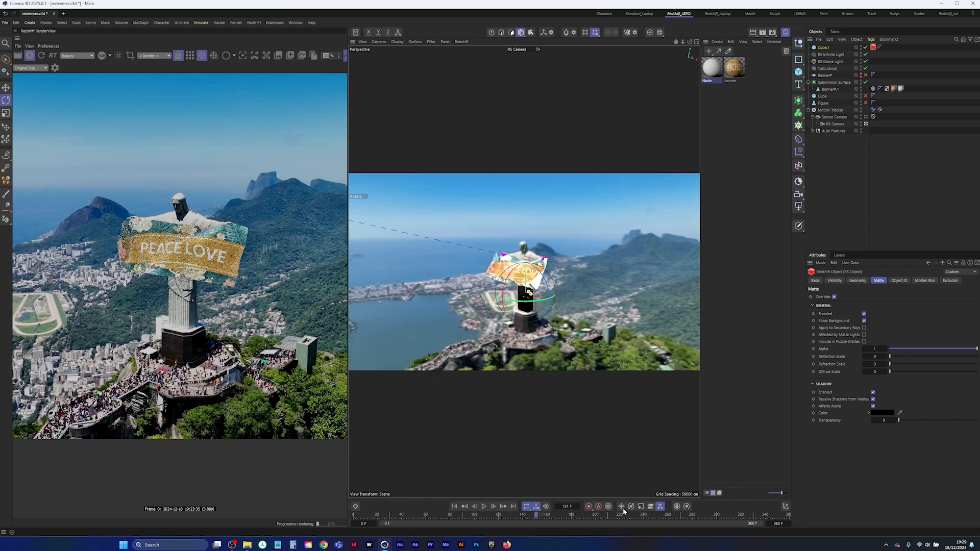
left_click_drag(623, 509, 858, 503)
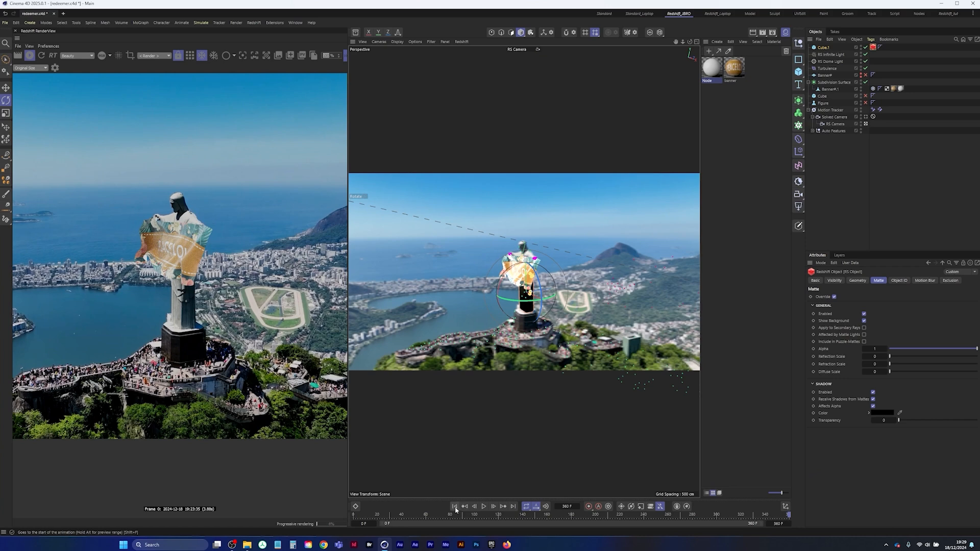
left_click(703, 515)
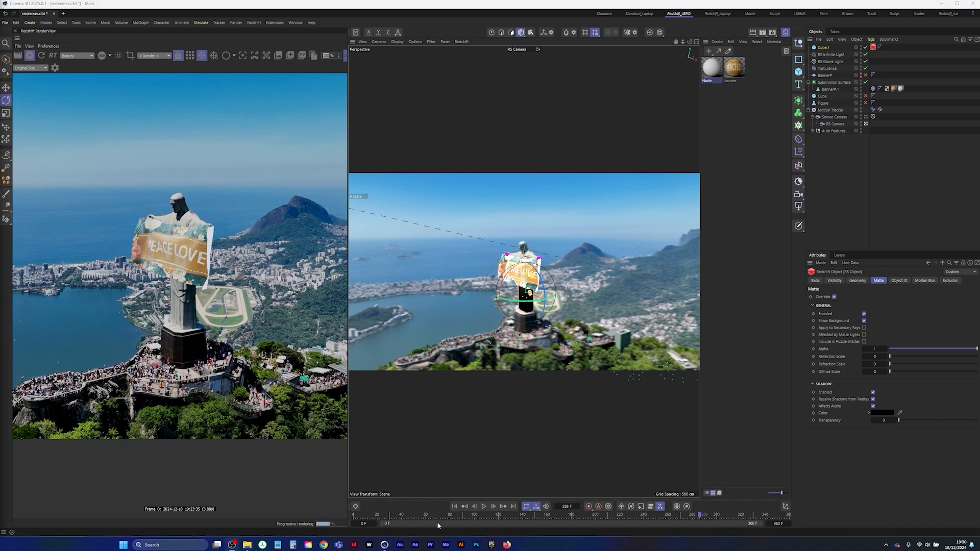
left_click(455, 507)
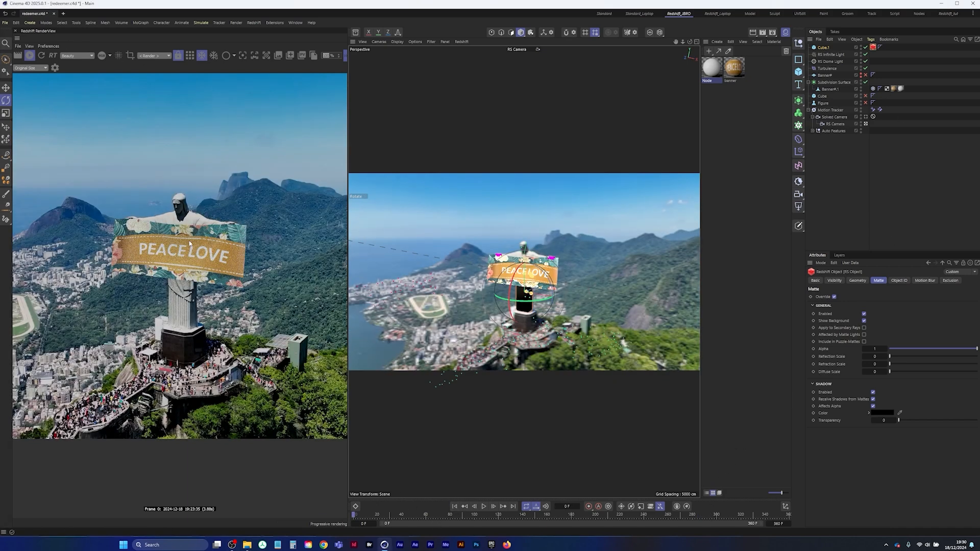
Fit the render preview to the window and inspect its alpha channel before returning to the color view
left_click(31, 68)
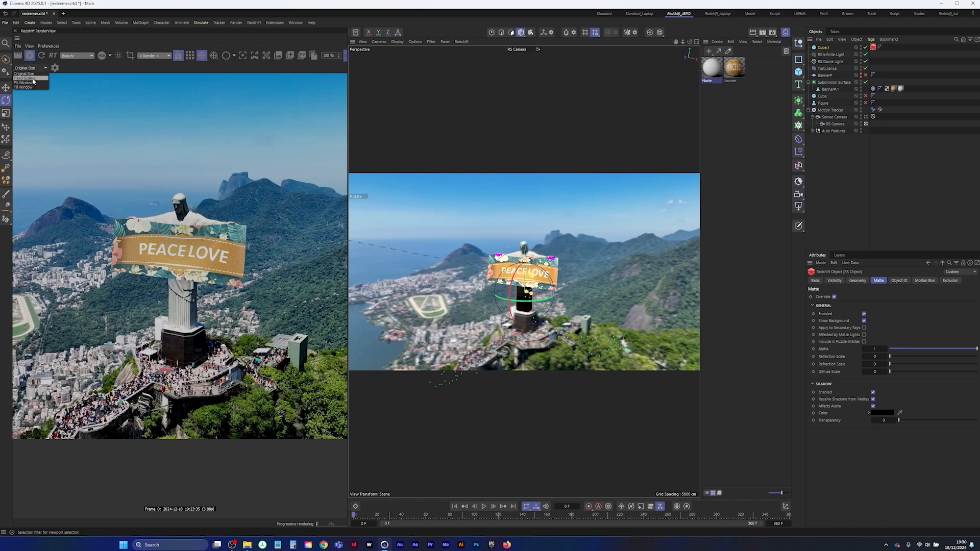
left_click(31, 83)
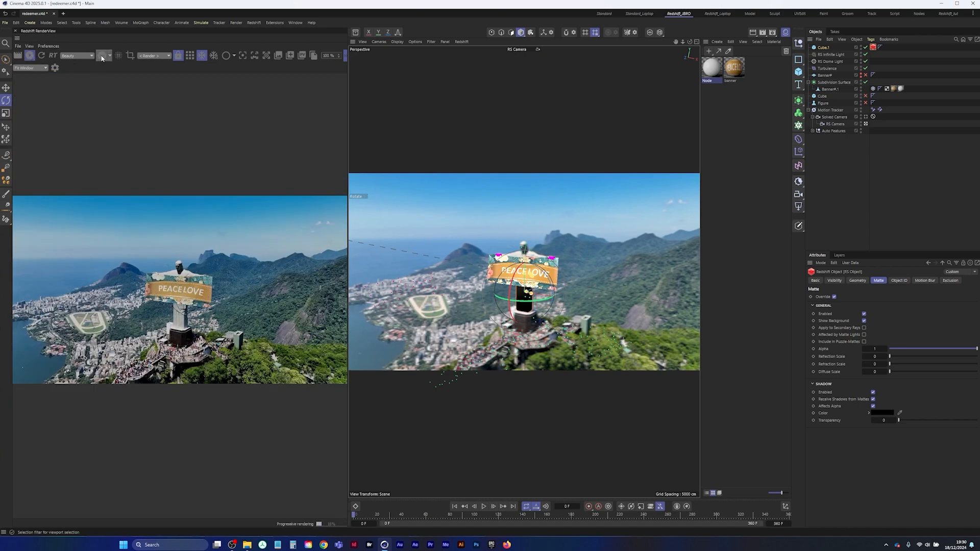
left_click(101, 56)
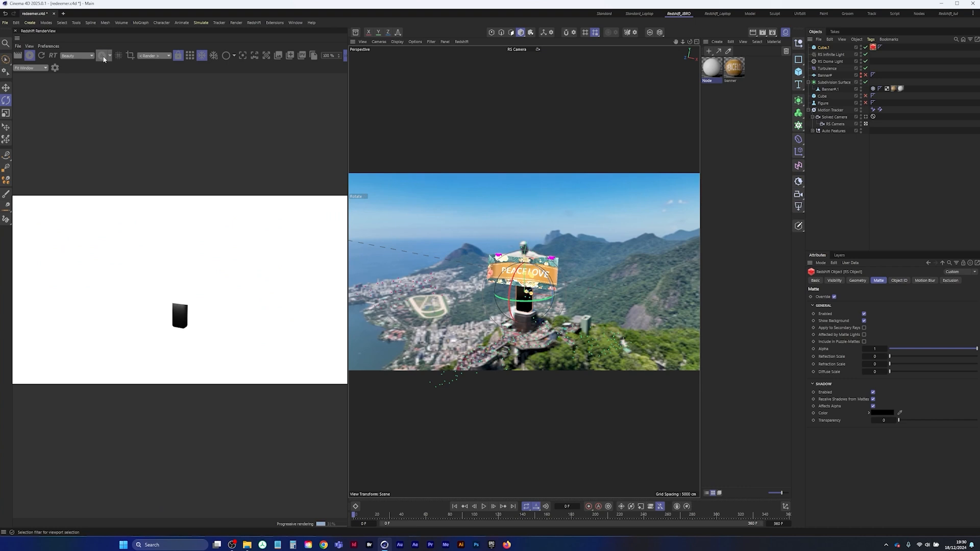
left_click(101, 56)
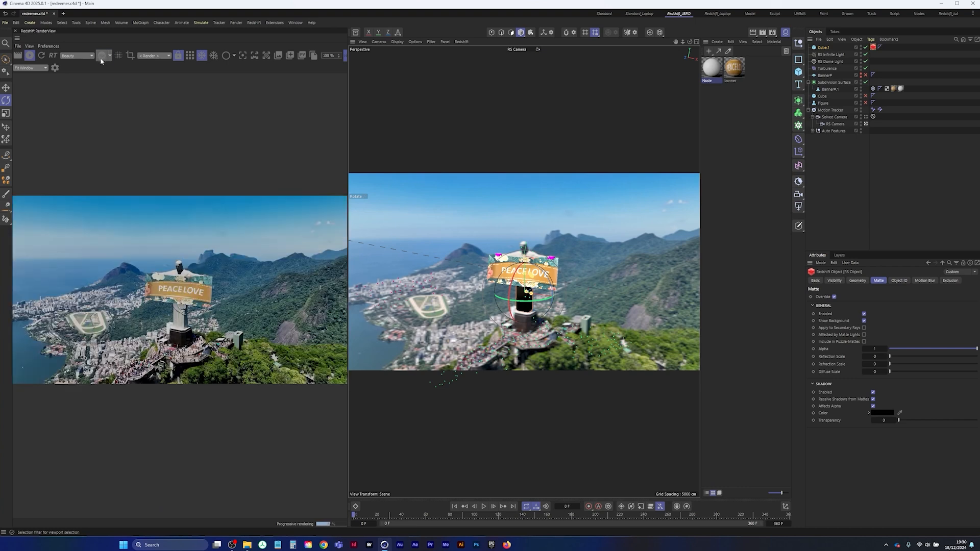
Turn off the RS Camera's background and disable the RS Dome Light's environment background
left_click(836, 124)
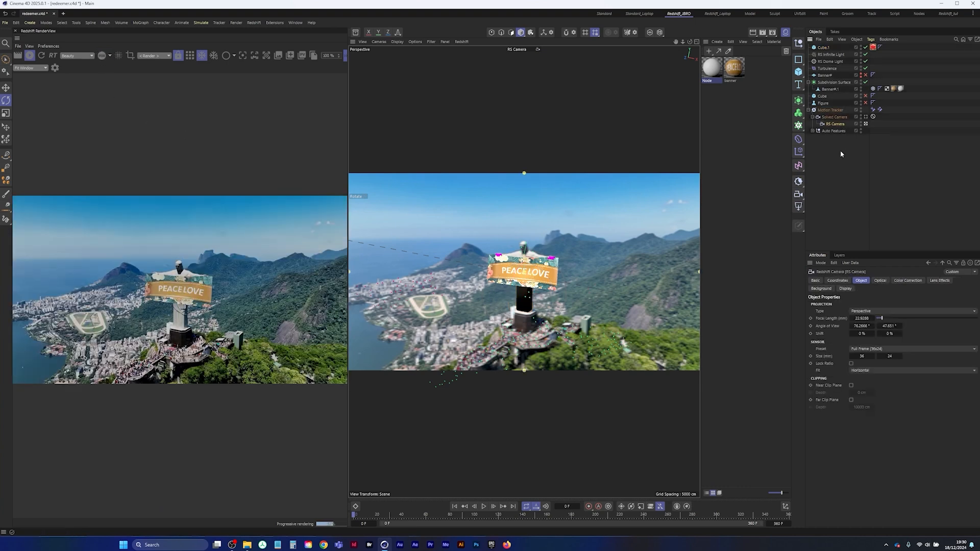
left_click(821, 288)
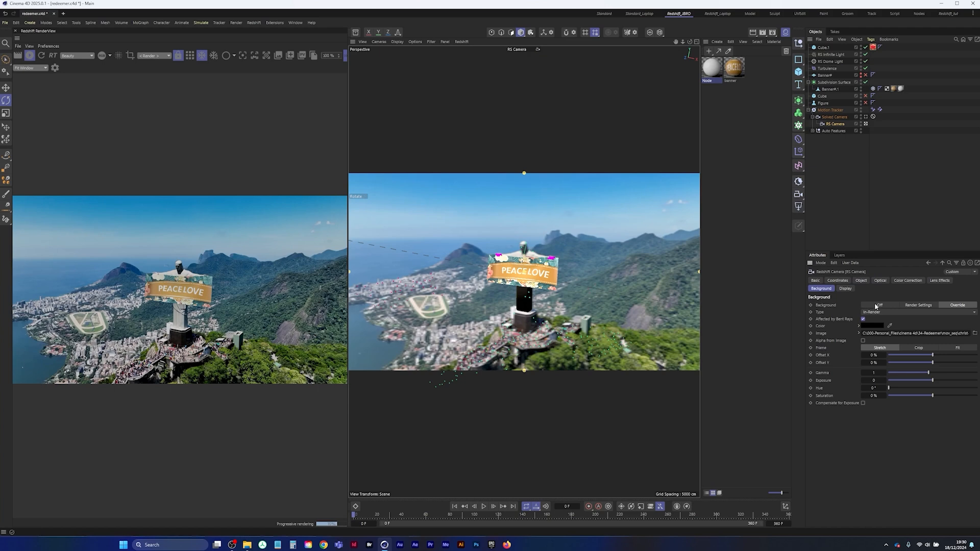
left_click(876, 305)
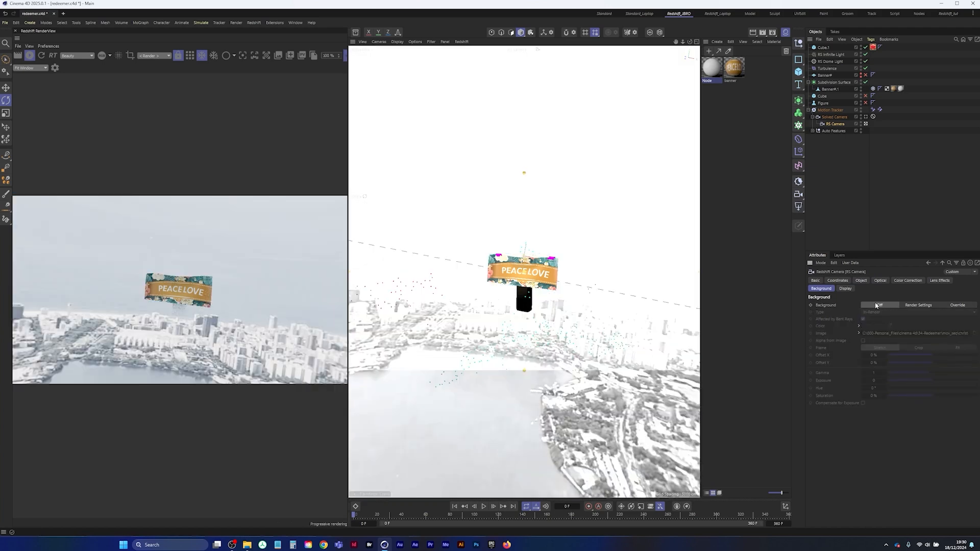
left_click(829, 62)
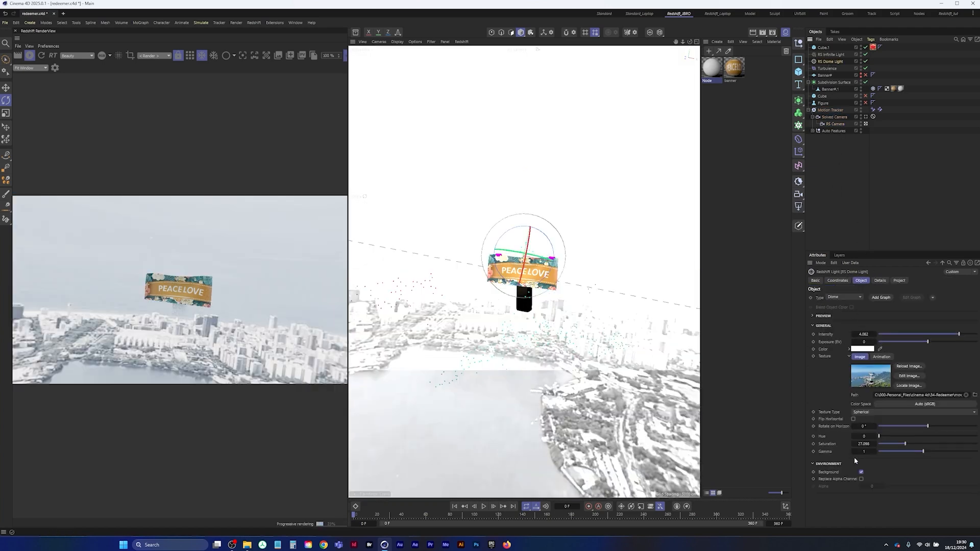
left_click(861, 472)
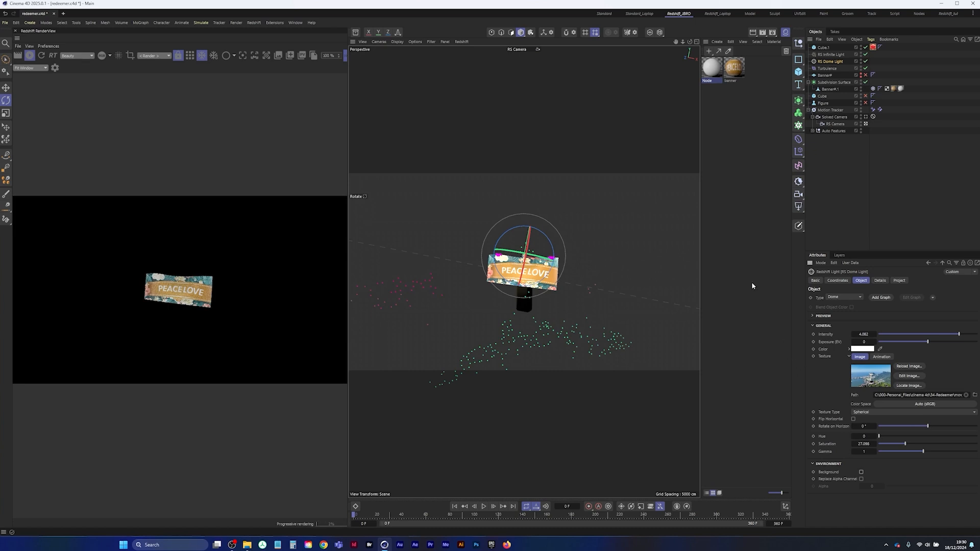
Inspect the alpha of the banner and its shadow in the render with the backgrounds removed
left_click(103, 56)
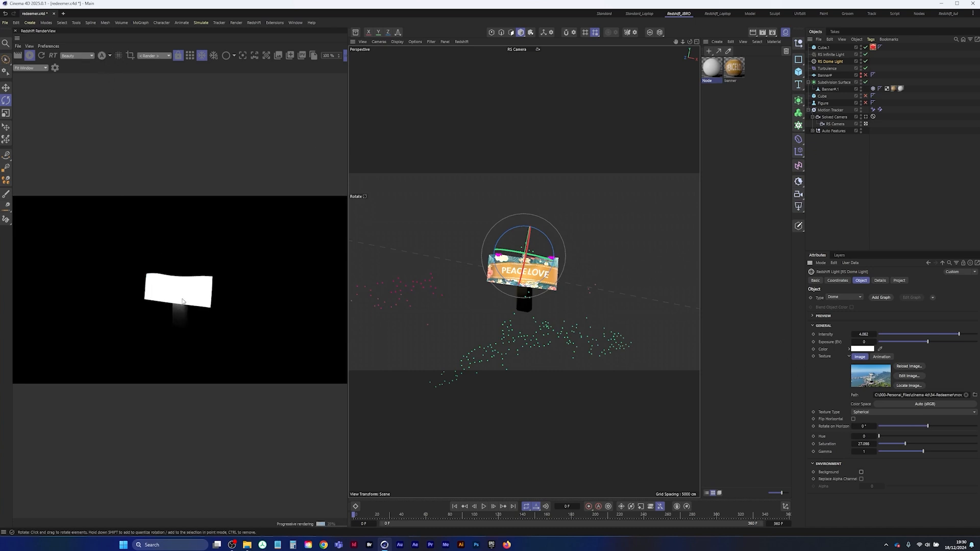
left_click(102, 56)
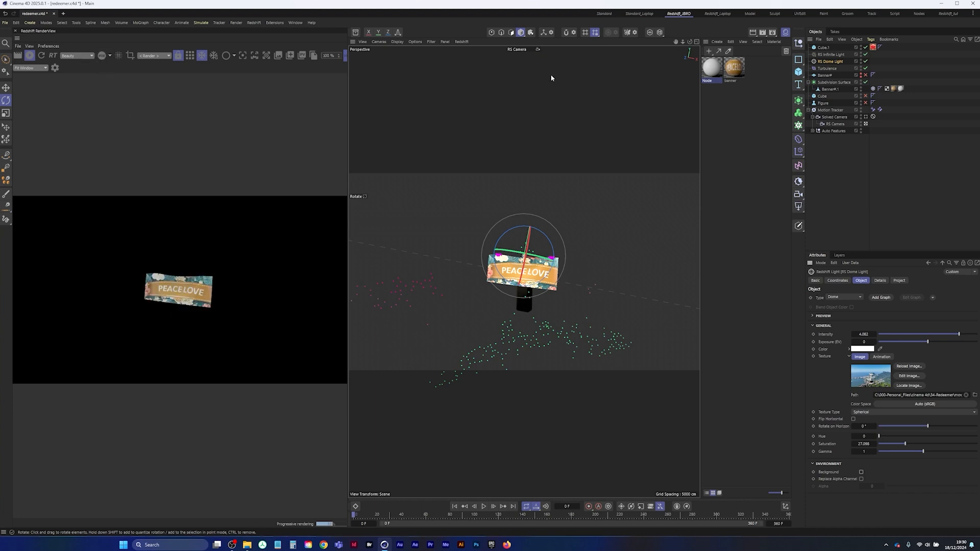
Stop the live Redshift render and save the project
left_click(30, 58)
left_click(5, 23)
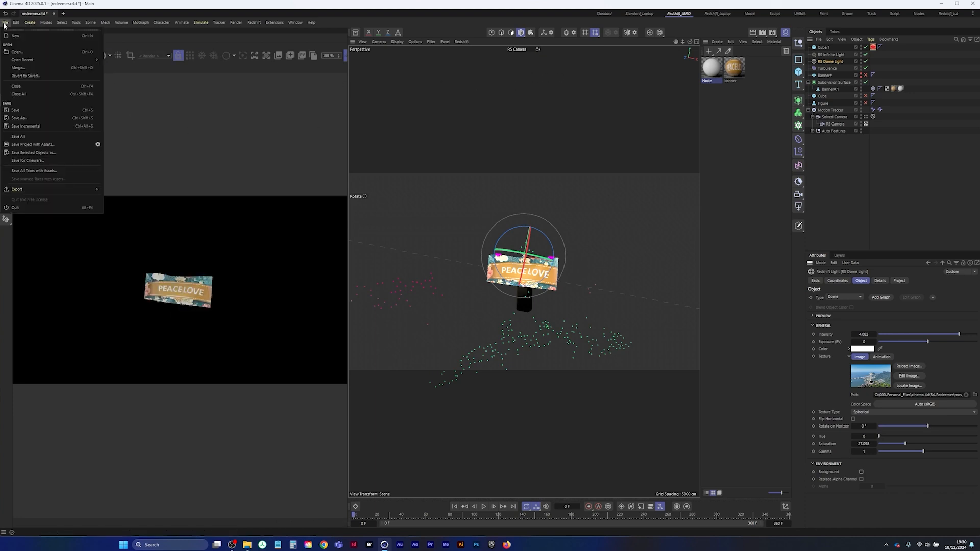
left_click(20, 110)
In the render save settings, include the alpha channel, disable multi-pass saving and set the regular image format to PNG
left_click(772, 33)
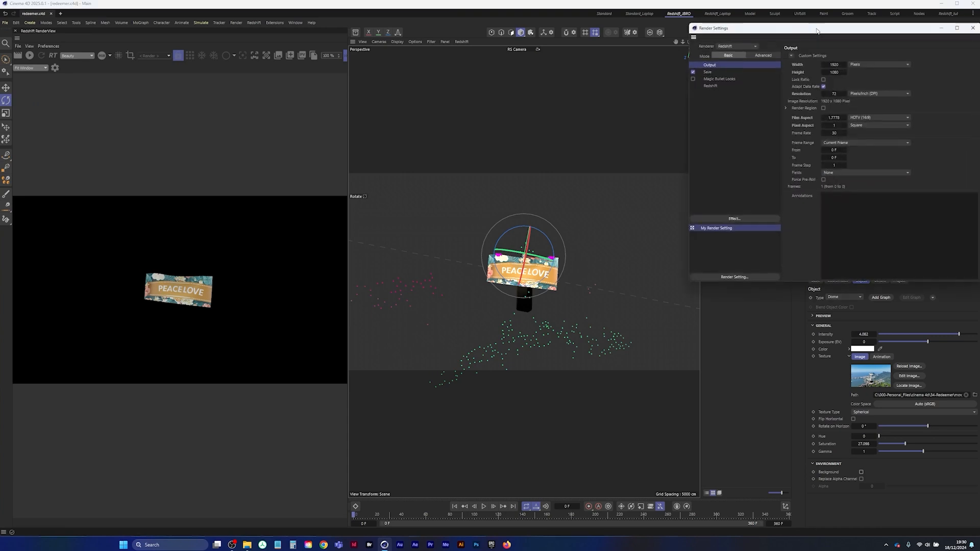
left_click_drag(788, 28, 596, 75)
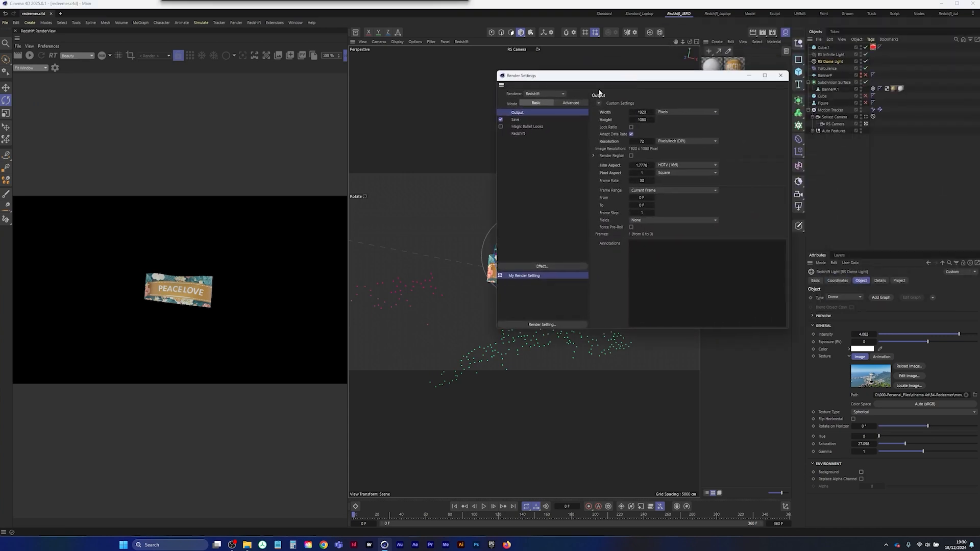
left_click(516, 119)
left_click(642, 159)
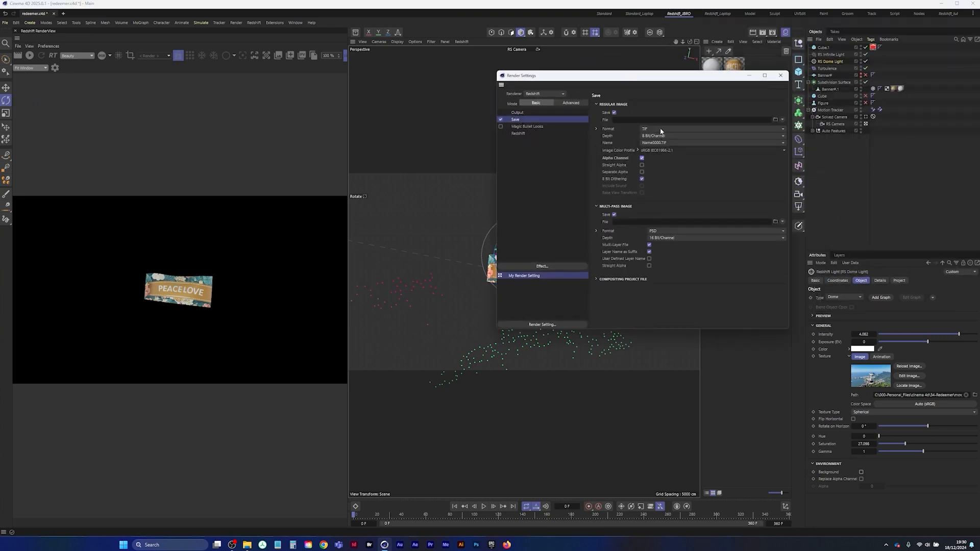
left_click(605, 218)
left_click(657, 130)
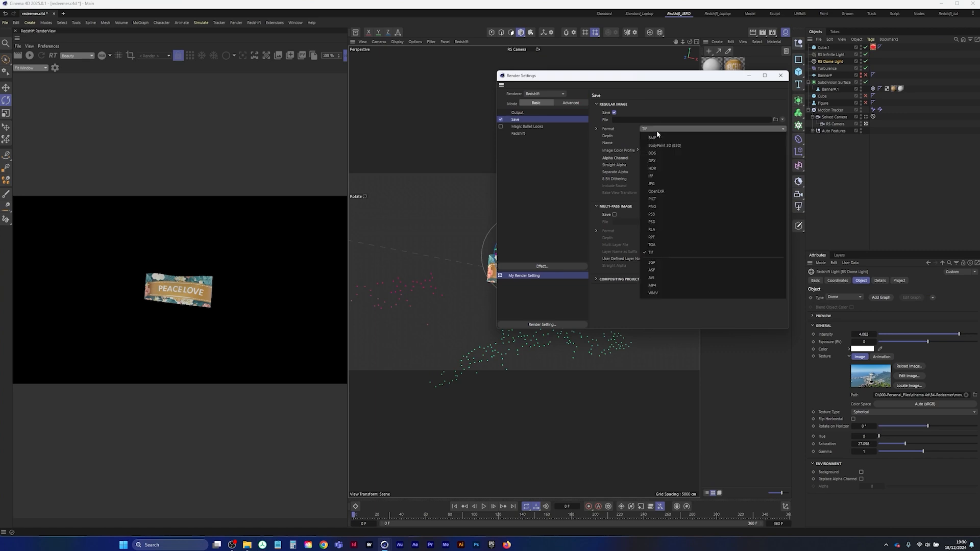
left_click(672, 206)
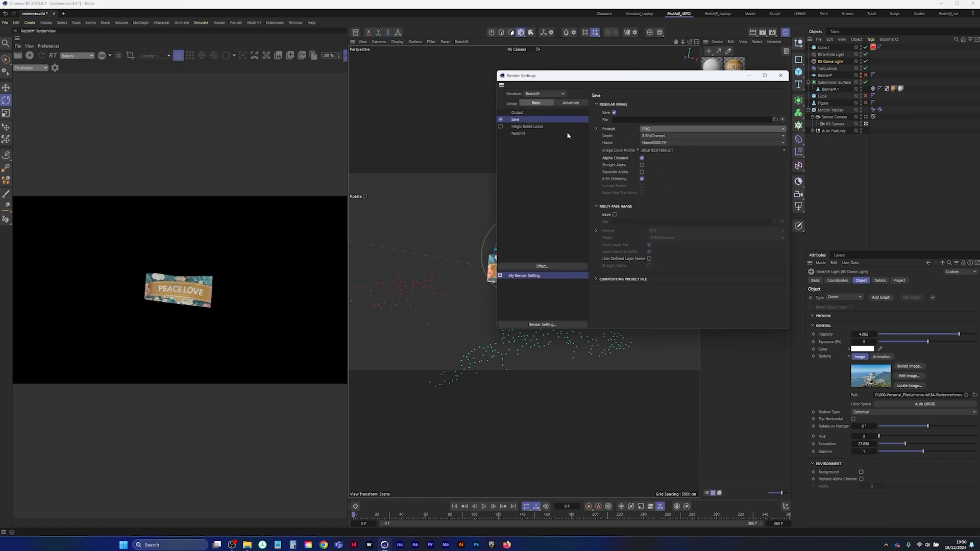
Set the render output's frame range to All Frames
left_click(517, 114)
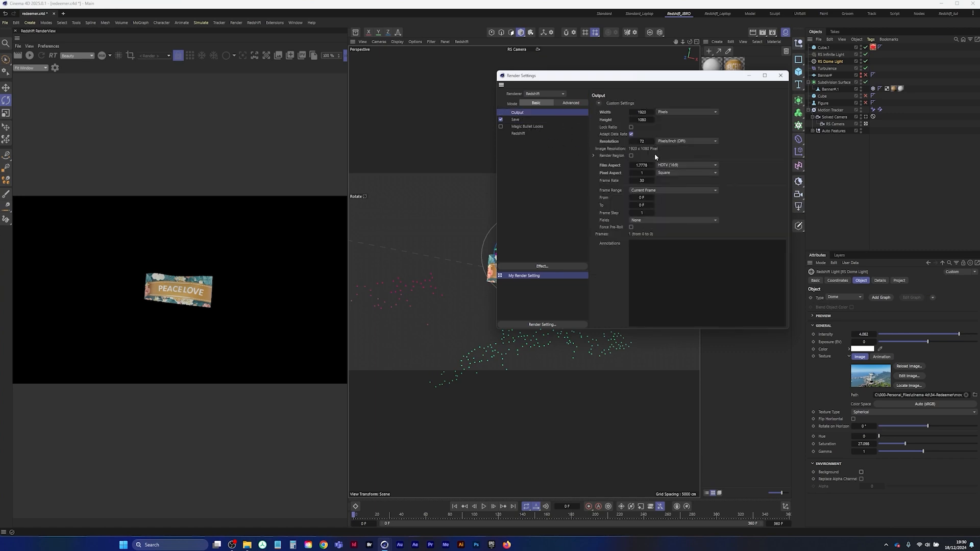
left_click(673, 190)
left_click(663, 214)
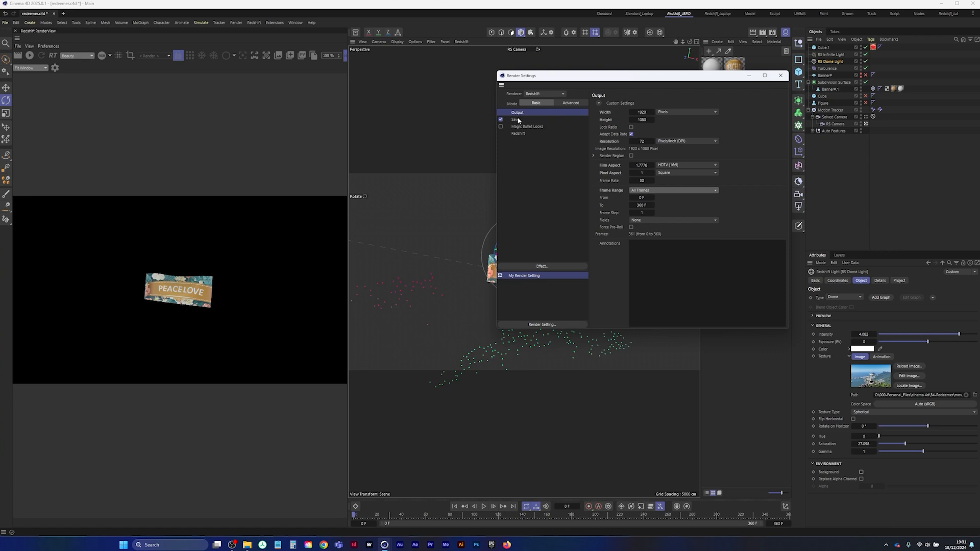
Browse for the render's save location, create a folder named seq inside 34-Redeemer and open it
left_click(516, 120)
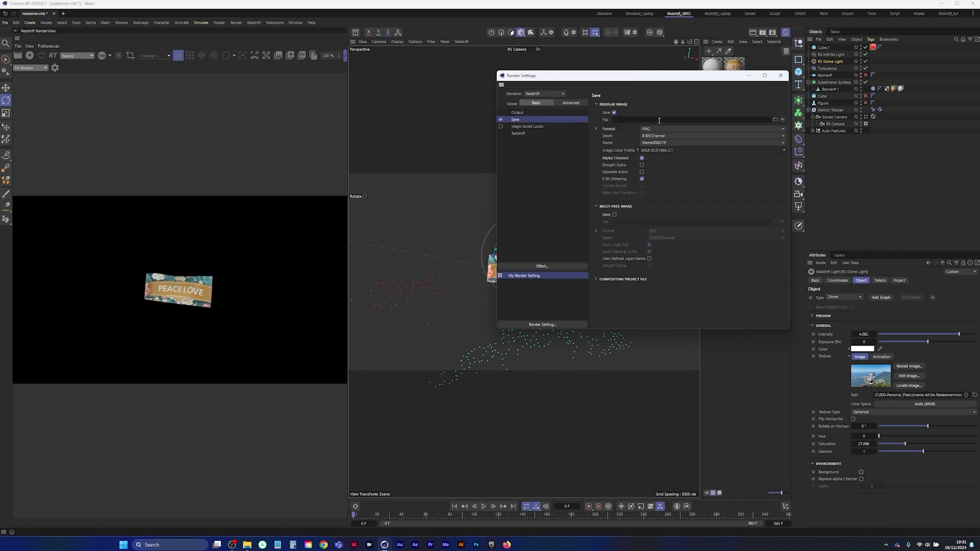
left_click(774, 118)
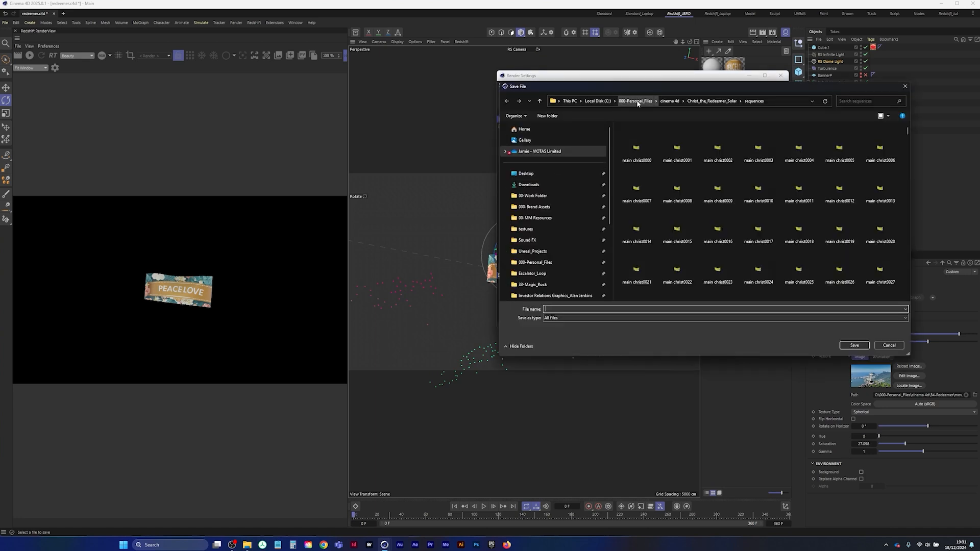
left_click(712, 101)
left_click(669, 100)
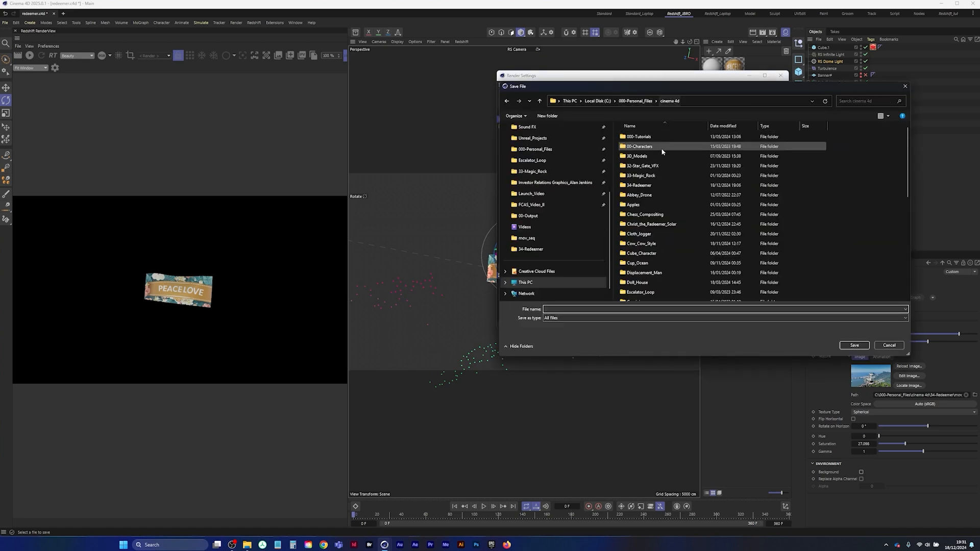
double_click(639, 185)
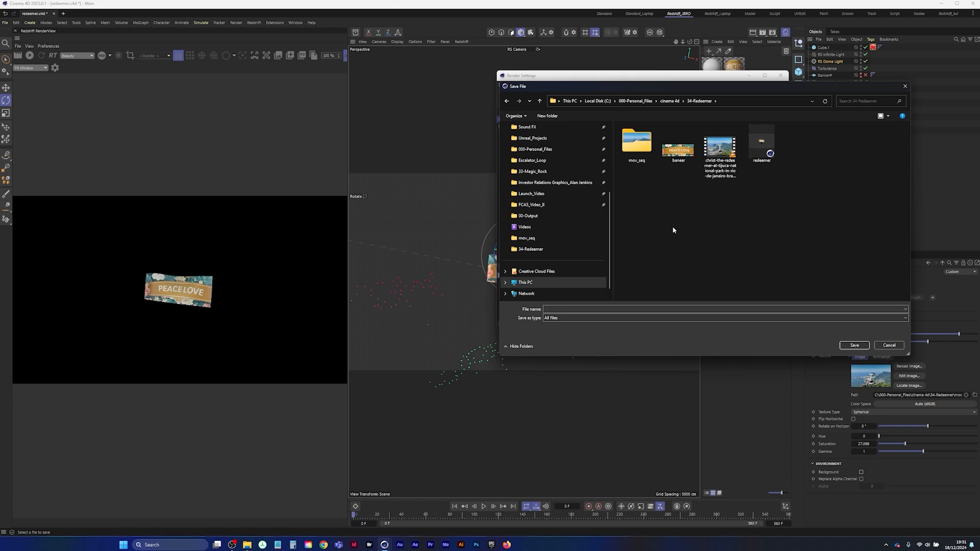
right_click(656, 215)
mouse_move(704, 280)
left_click(761, 279)
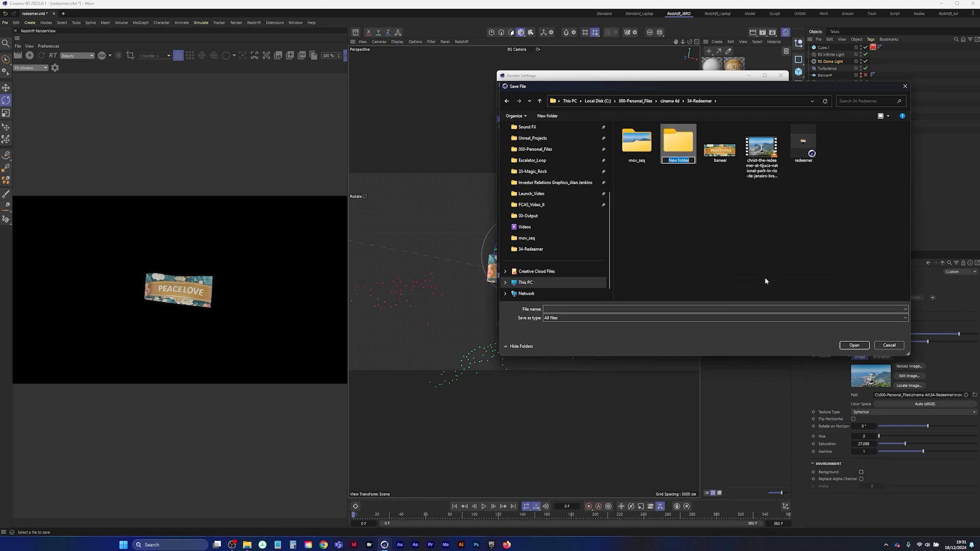
type("seq")
key("Return")
key("Return")
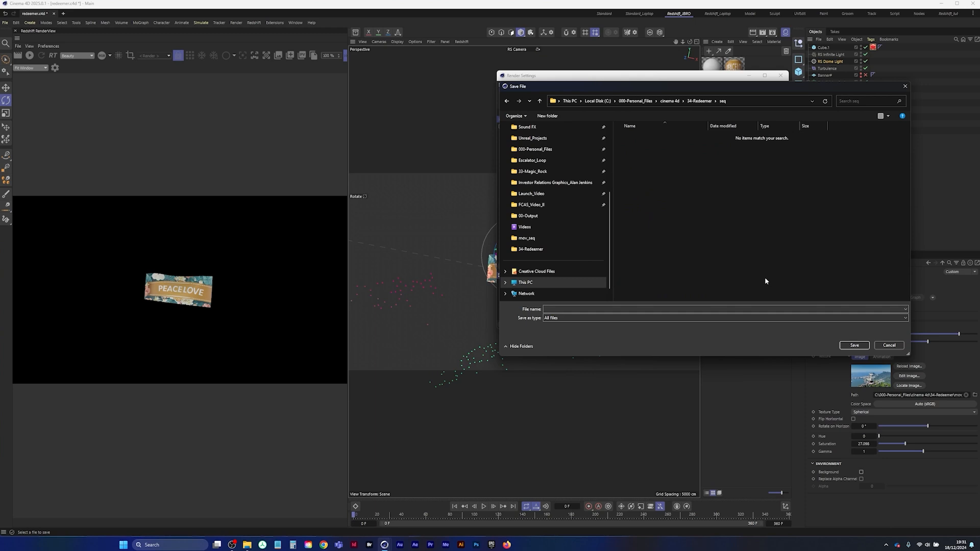
Name the output file redeemer in the seq folder, check the output settings and close the render settings
left_click(576, 309)
type("redeemer")
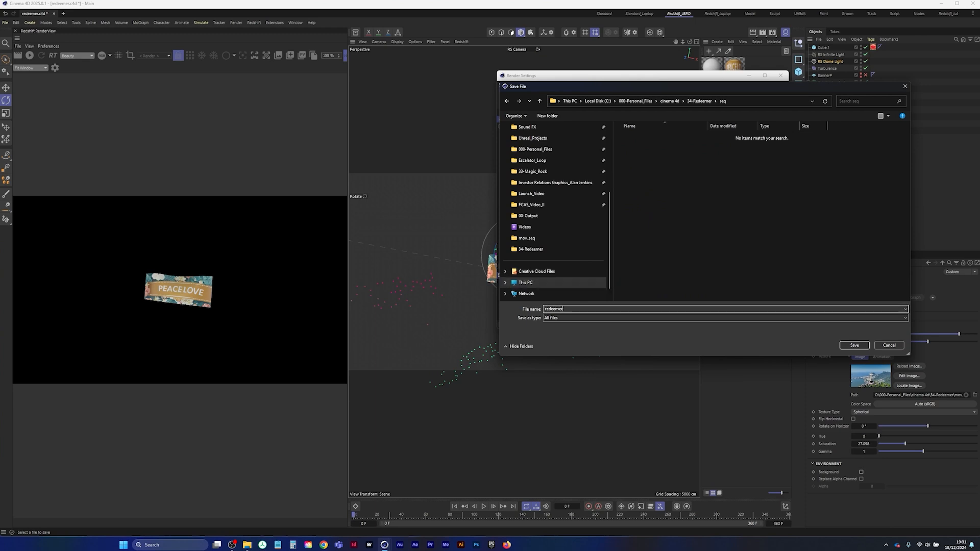
key("Return")
left_click_drag(695, 75, 605, 121)
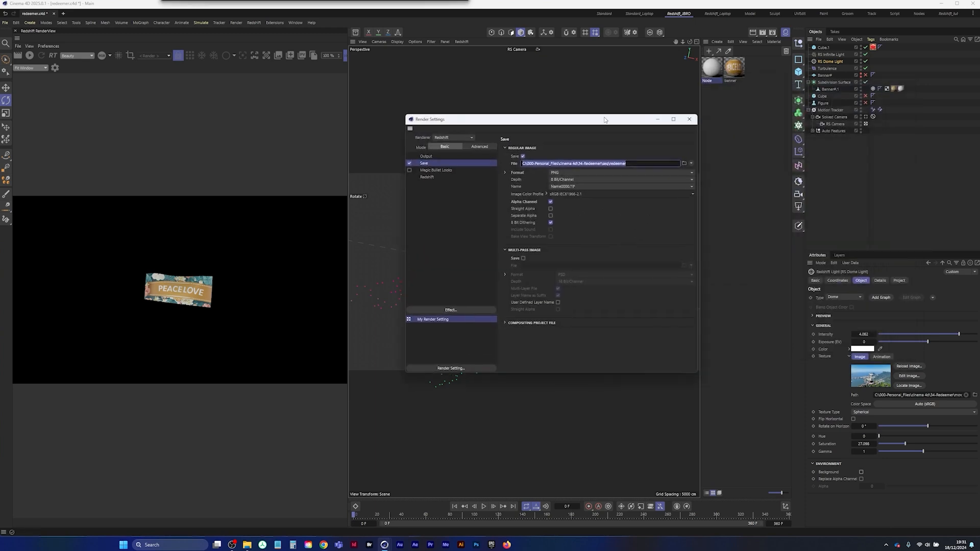
left_click(430, 157)
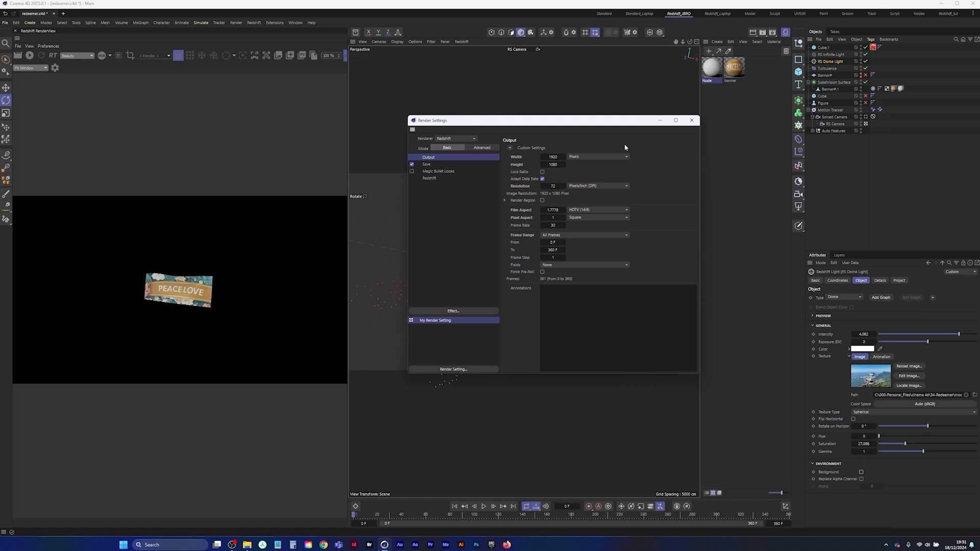
left_click(691, 120)
Save the project and render the full sequence to the Picture Viewer, enlarging its window
left_click(5, 23)
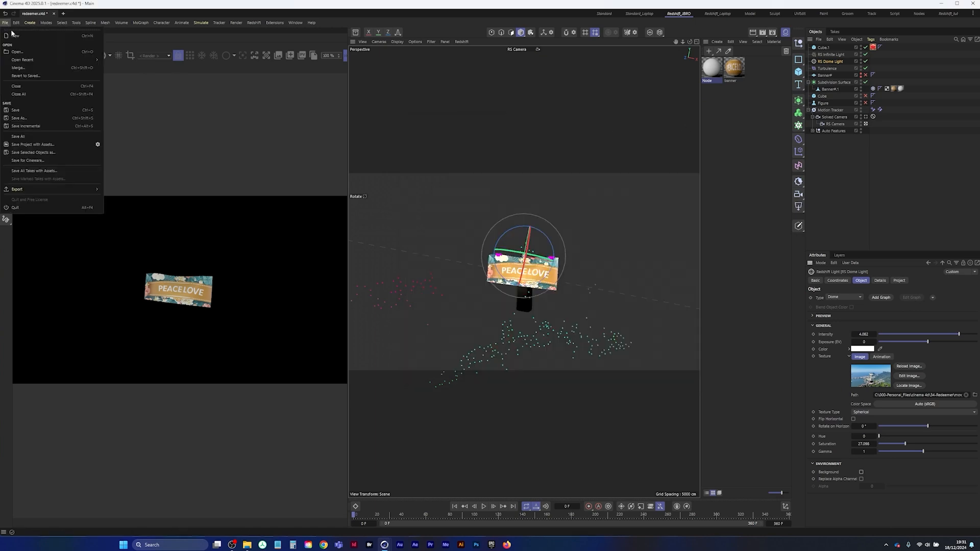
left_click(21, 109)
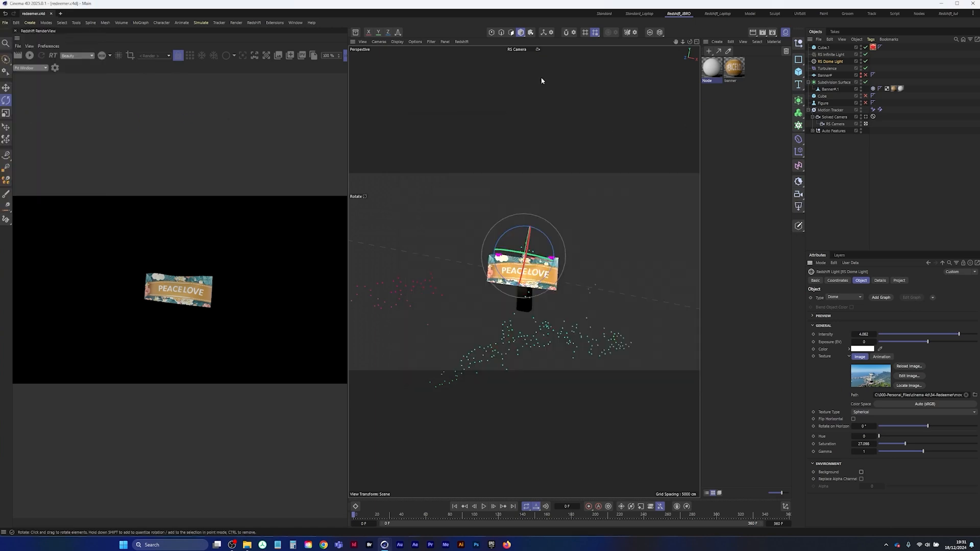
left_click(763, 32)
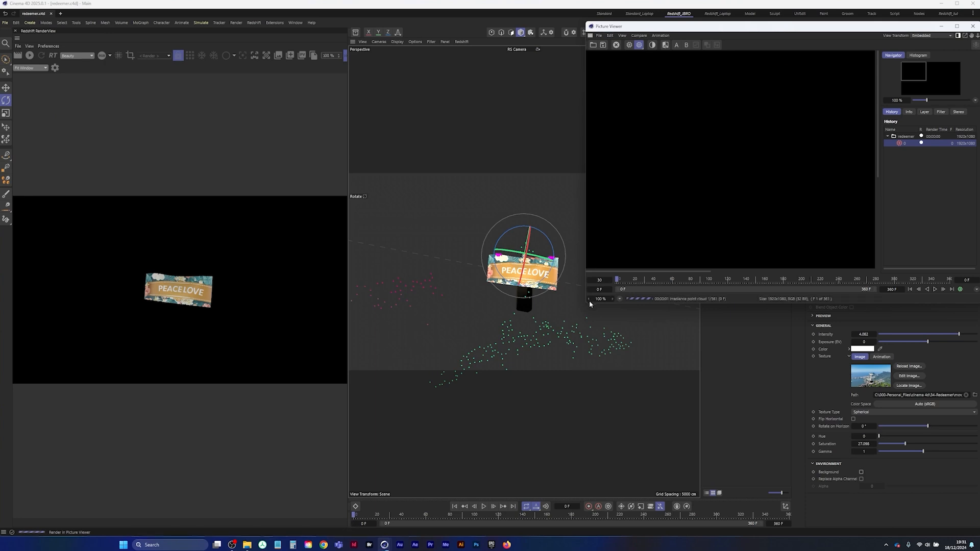
left_click_drag(587, 301, 109, 517)
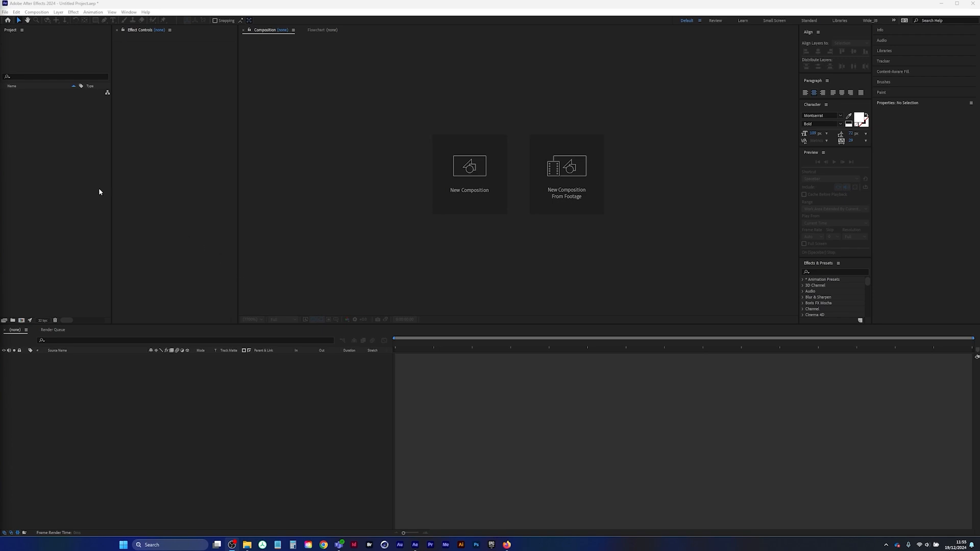
Switch to After Effects, import the Christ the Redeemer MP4 from 34-Redeemer and conform its frame rate to 30 fps
double_click(47, 153)
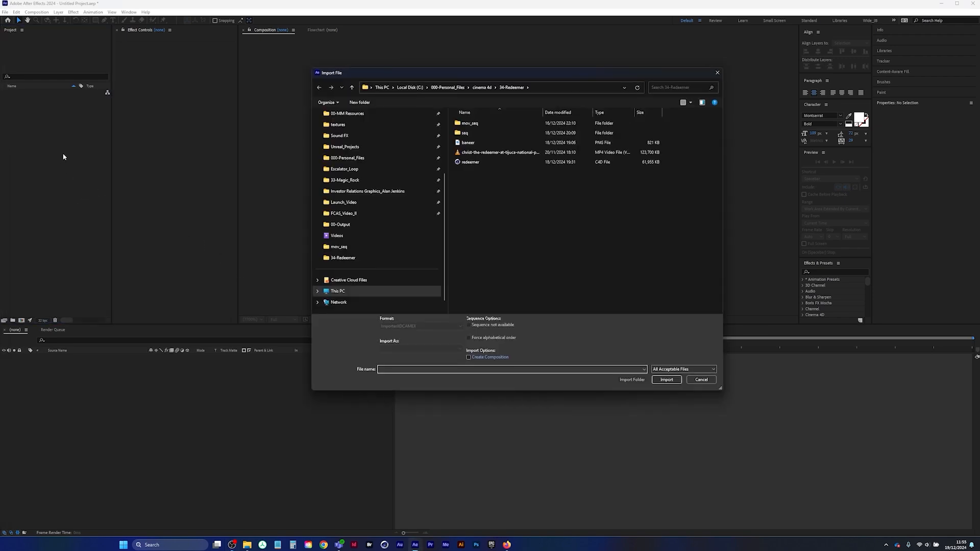
double_click(484, 153)
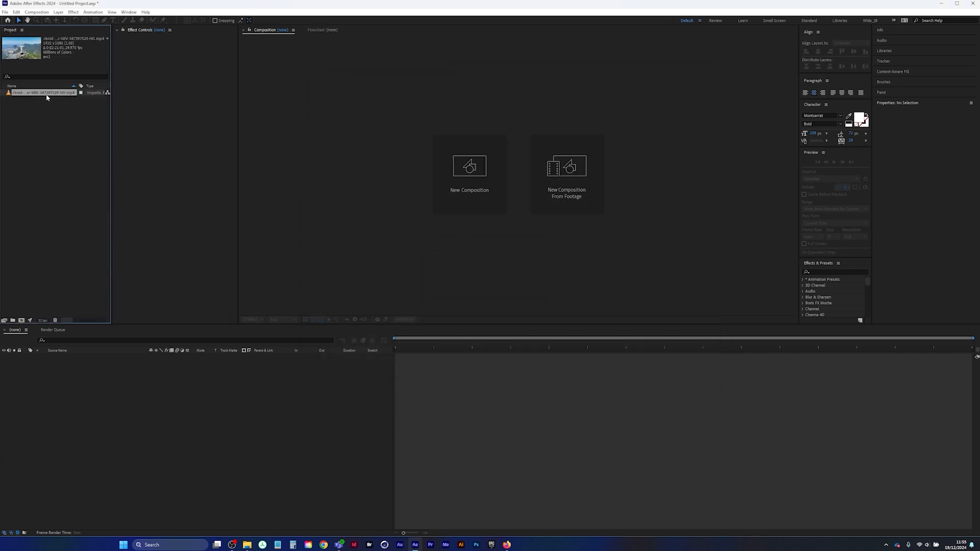
key("ctrl+alt+g")
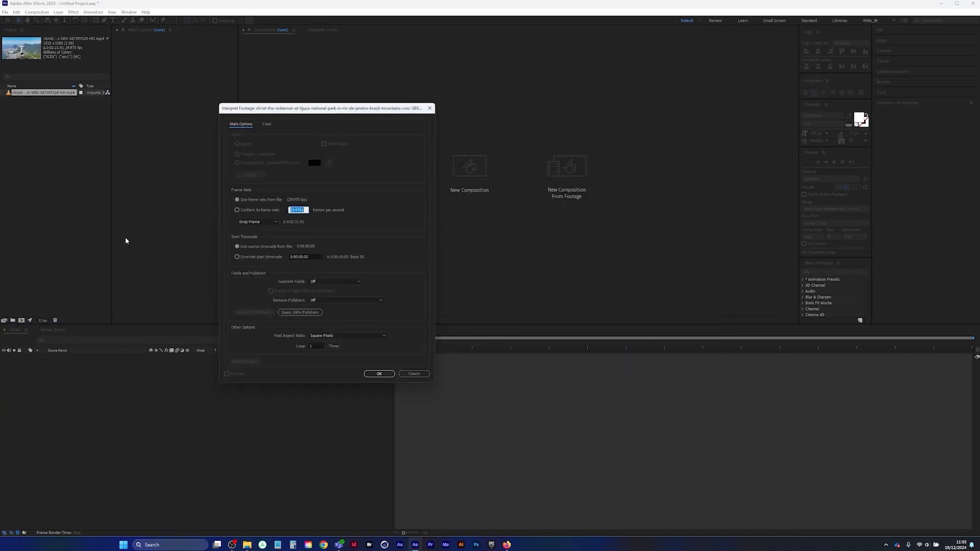
type("30")
key("Return")
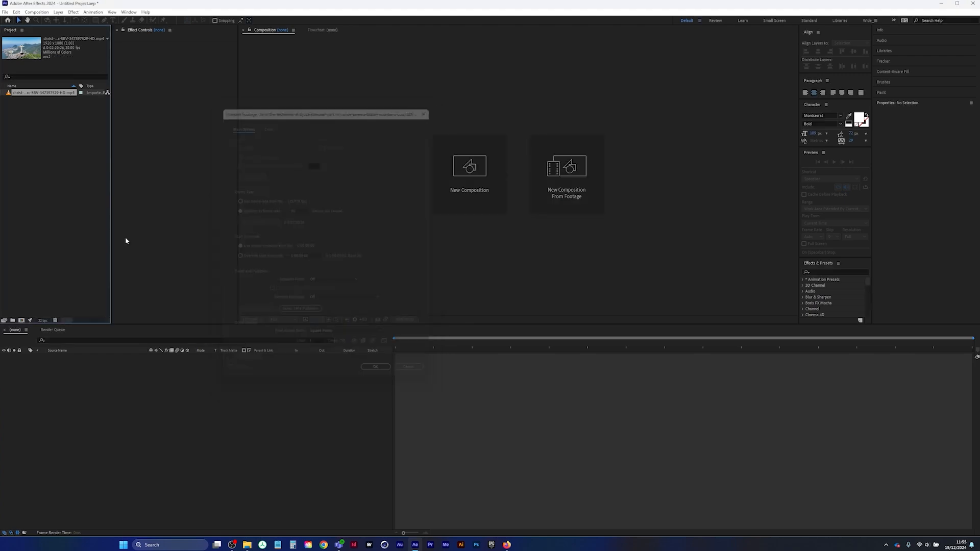
Create a composition from the Redeemer footage, trim it to end at 0:00:12:00 and return to the first frame
left_click_drag(42, 93, 21, 320)
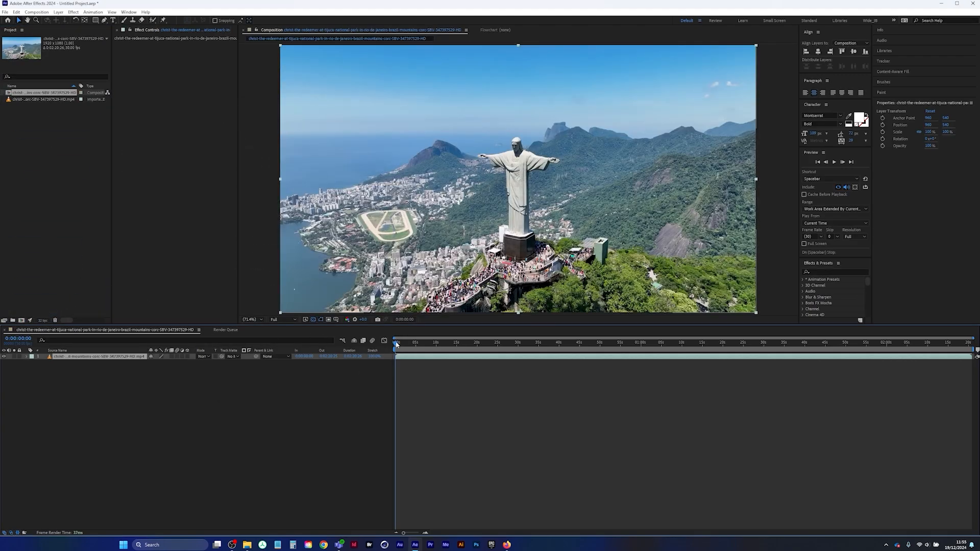
left_click_drag(396, 344, 437, 349)
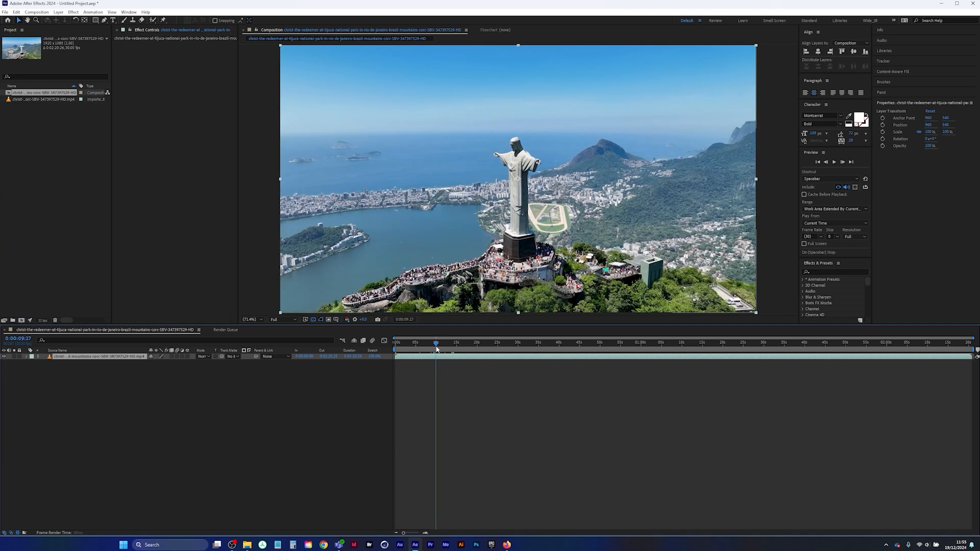
key("space")
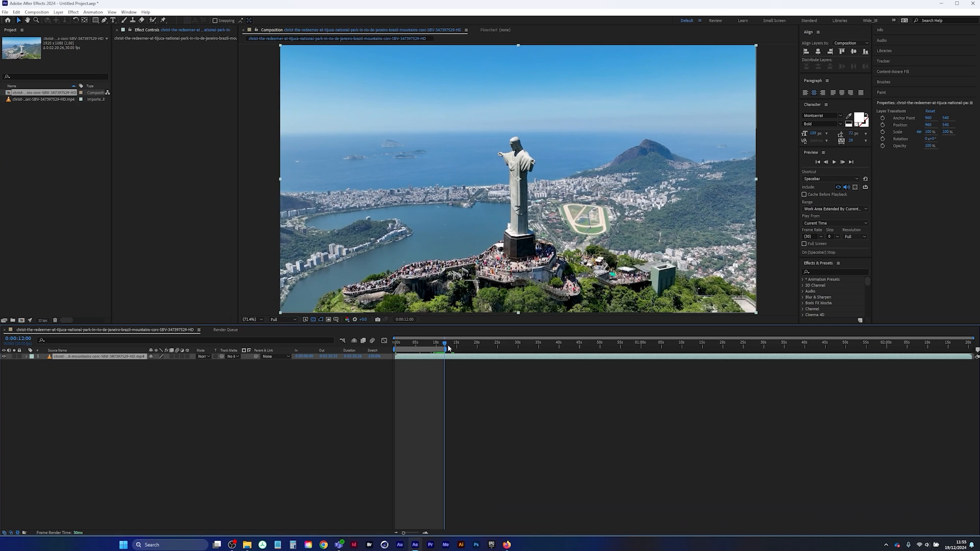
key("ctrl+shift+x")
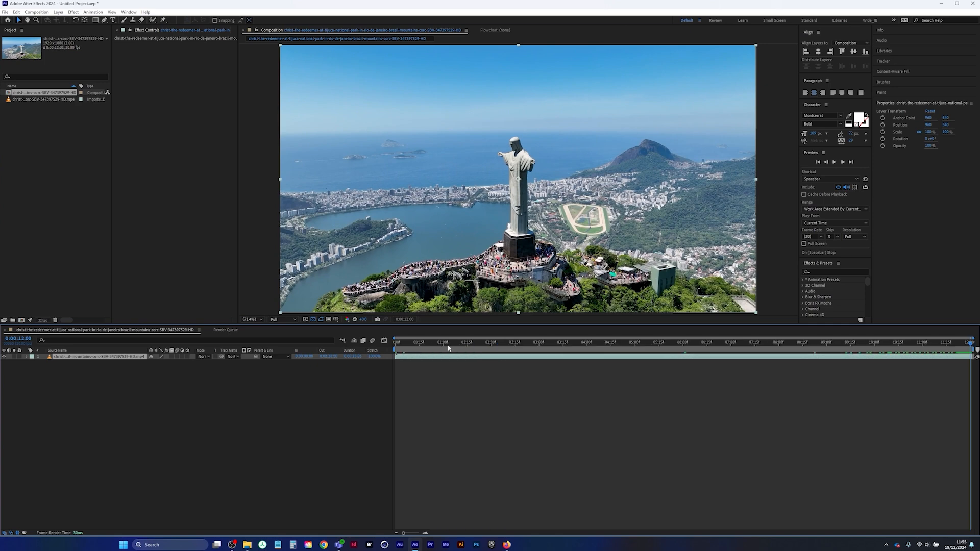
left_click_drag(473, 346, 396, 345)
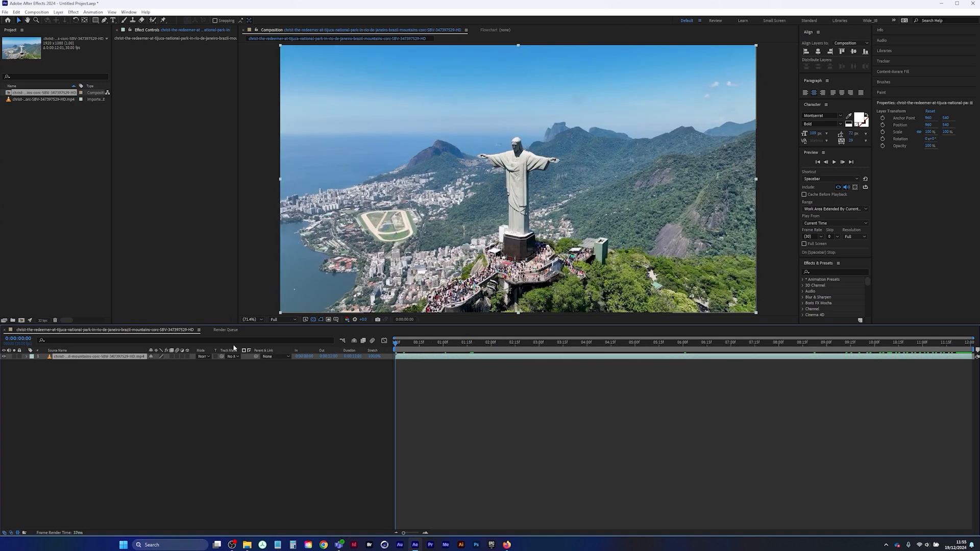
Import the redeemer PNG sequence from the seq folder and check its footage interpretation
double_click(61, 174)
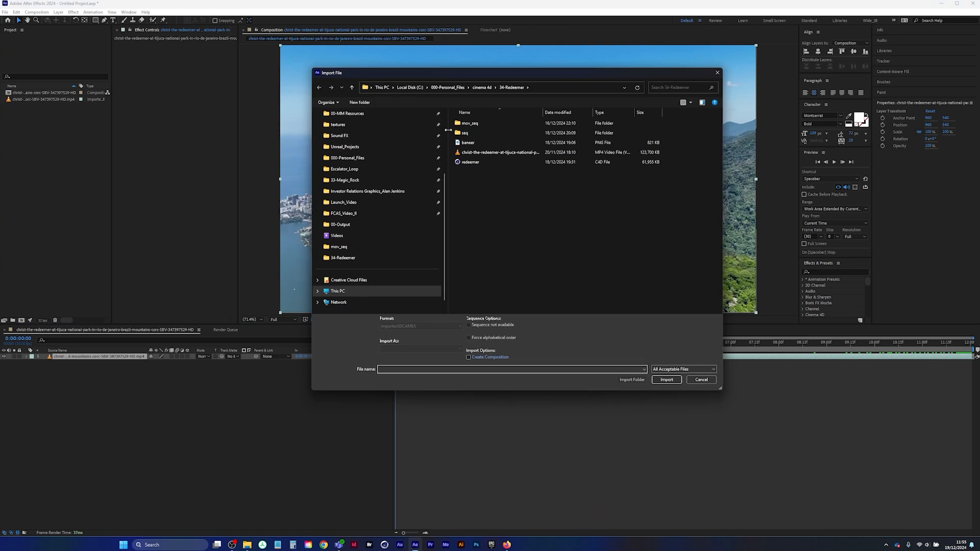
double_click(464, 133)
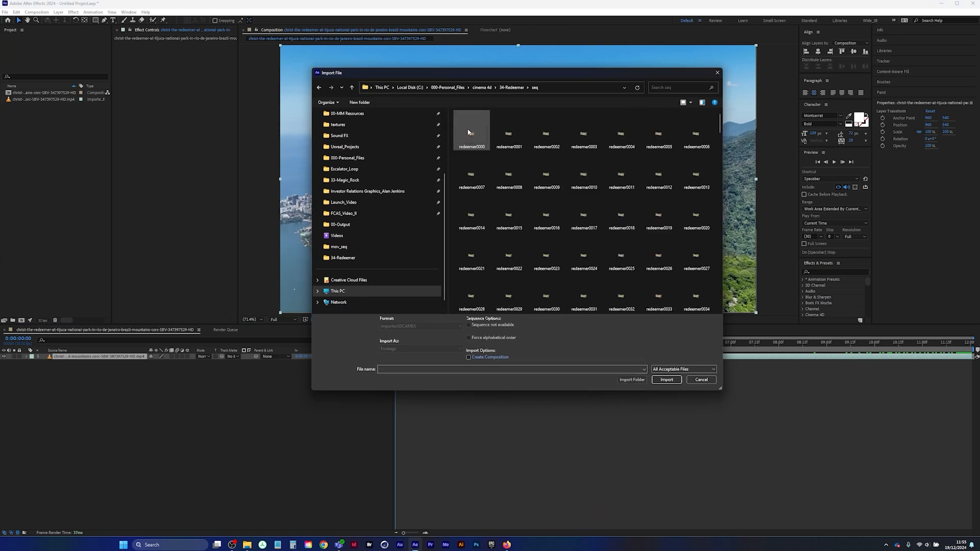
double_click(470, 131)
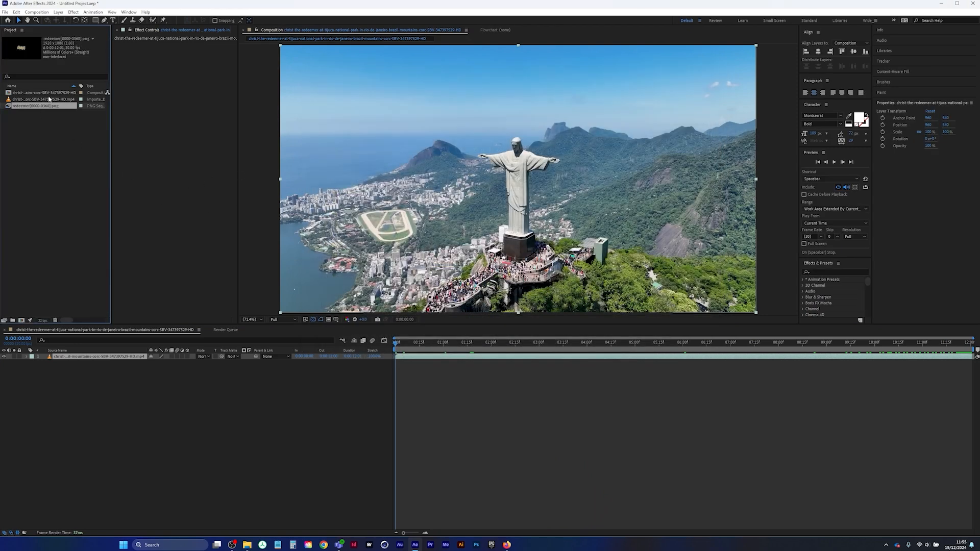
key("ctrl+alt+g")
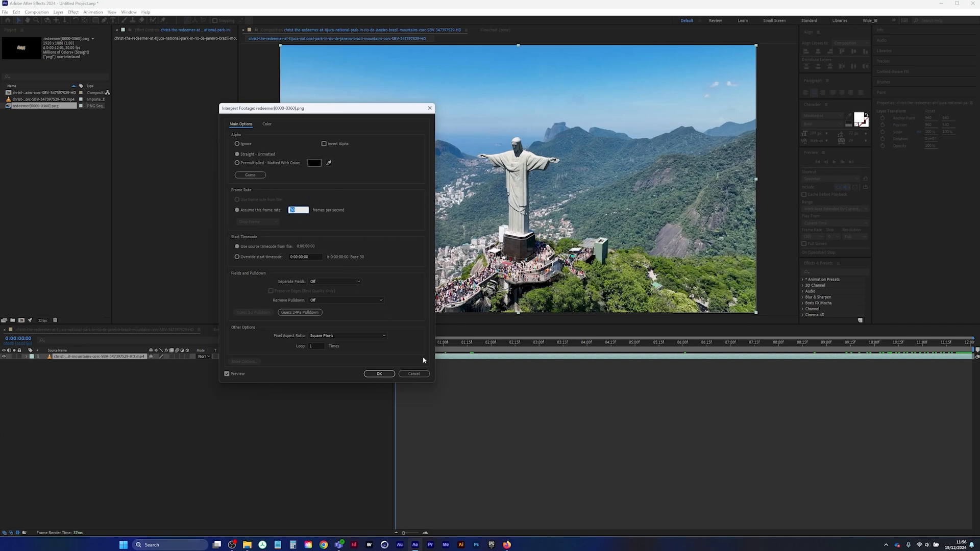
left_click(414, 373)
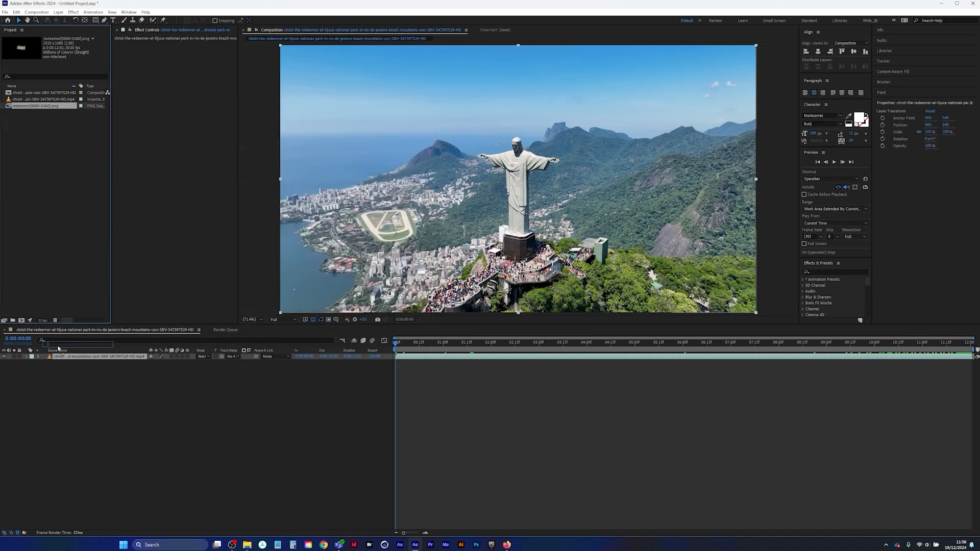
Place the redeemer PNG sequence above the footage in the composition and preview the composite
left_click_drag(59, 348, 211, 347)
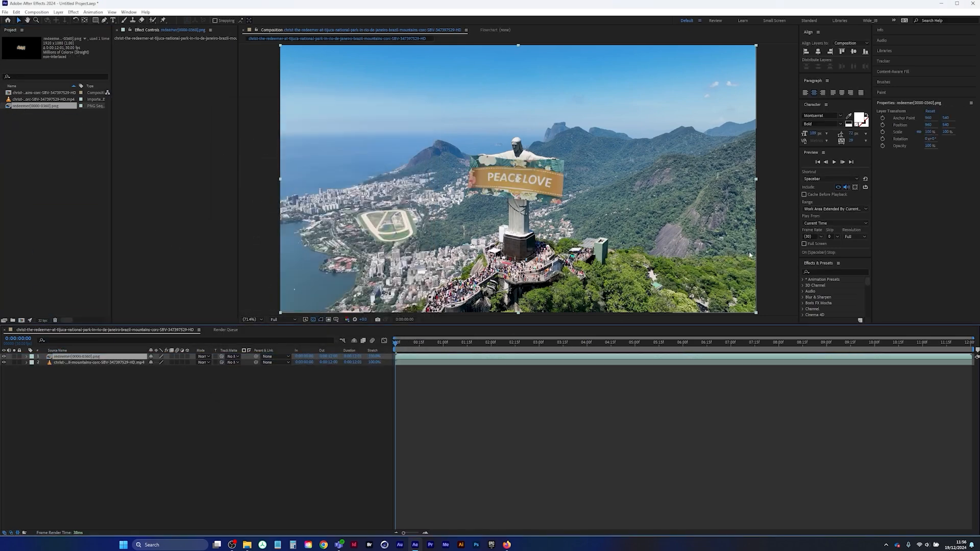
key("space")
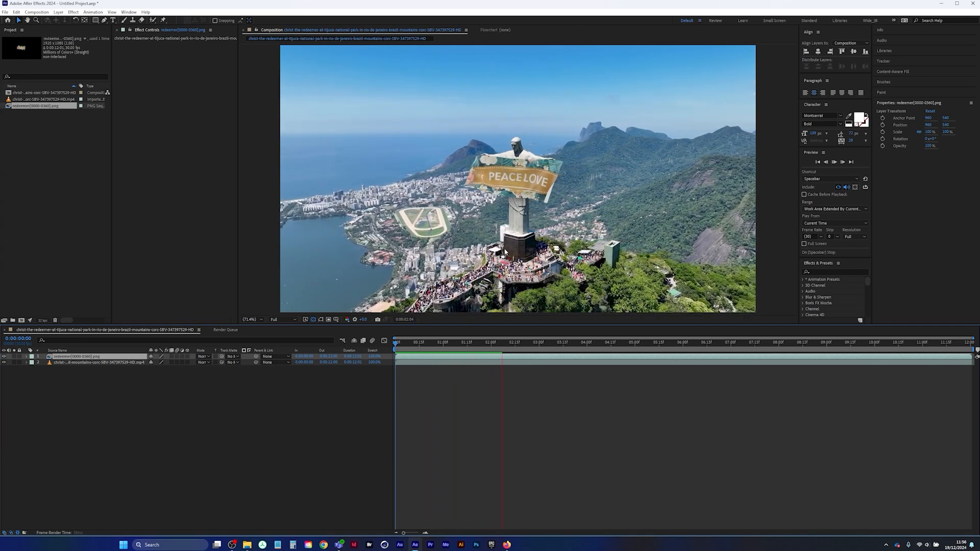
key("space")
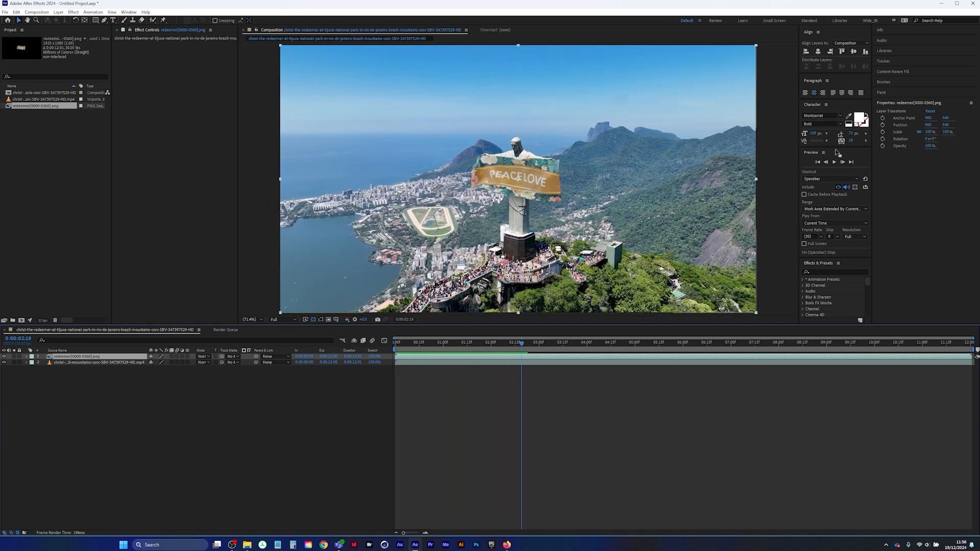
Find the Lumetri Color effect and apply it to the redeemer PNG sequence layer
left_click(818, 271)
type("l")
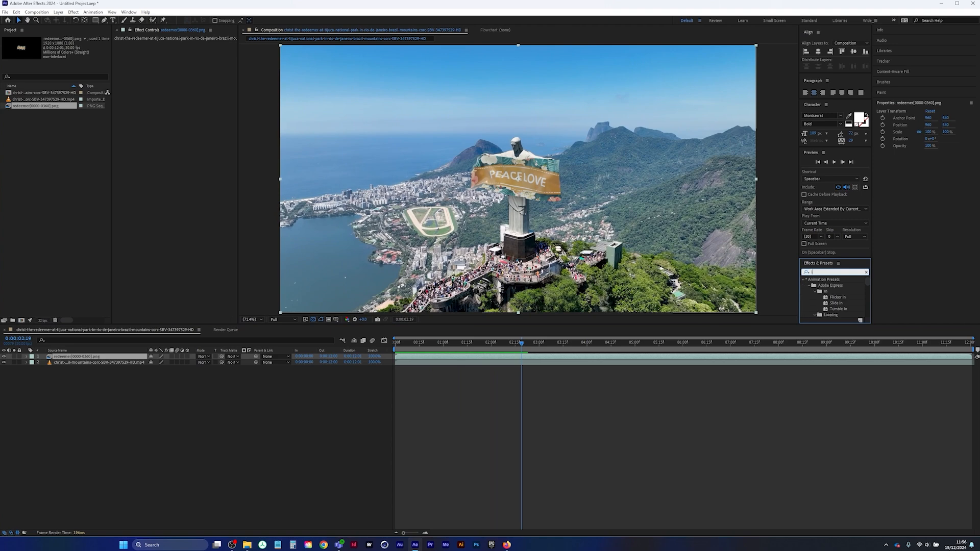
type("uetri")
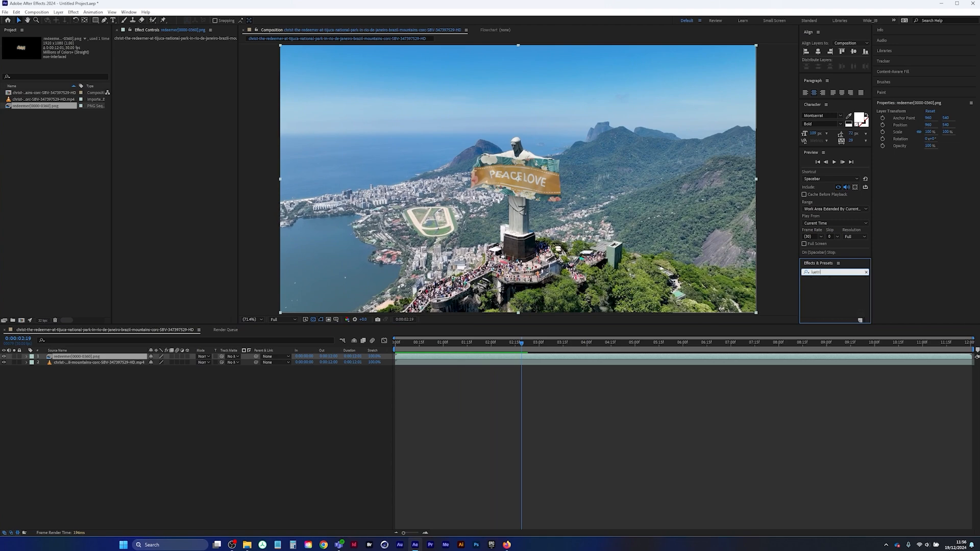
type("r")
key("BackSpace")
key("BackSpace")
key("BackSpace")
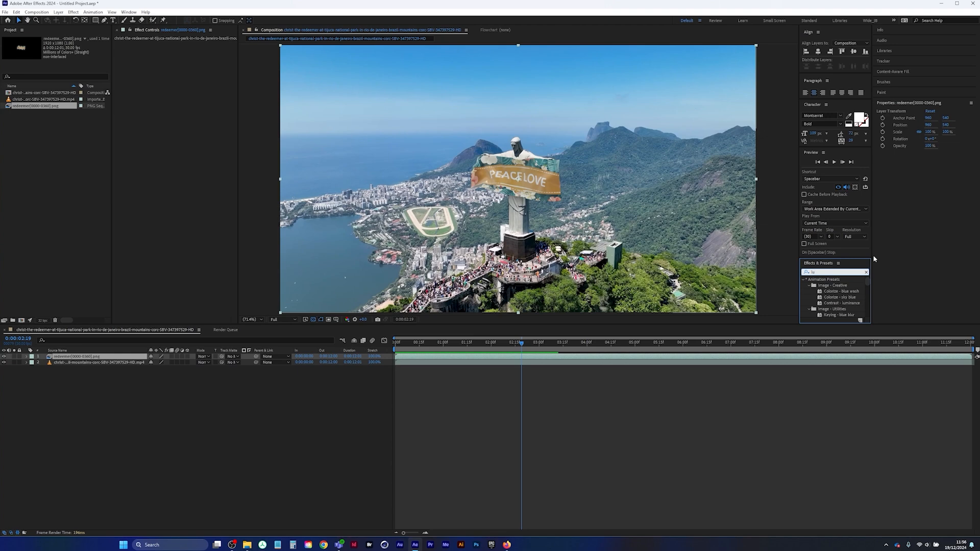
type("metr")
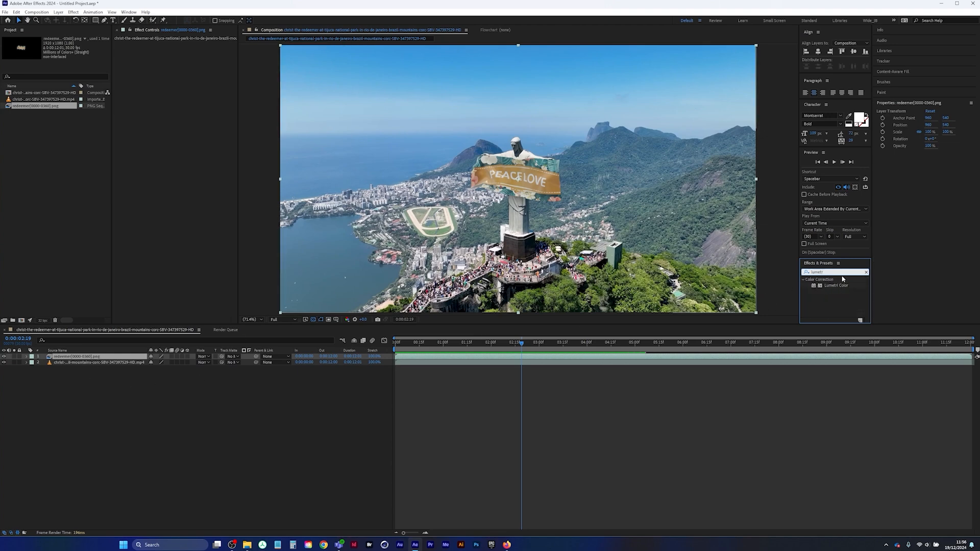
double_click(837, 286)
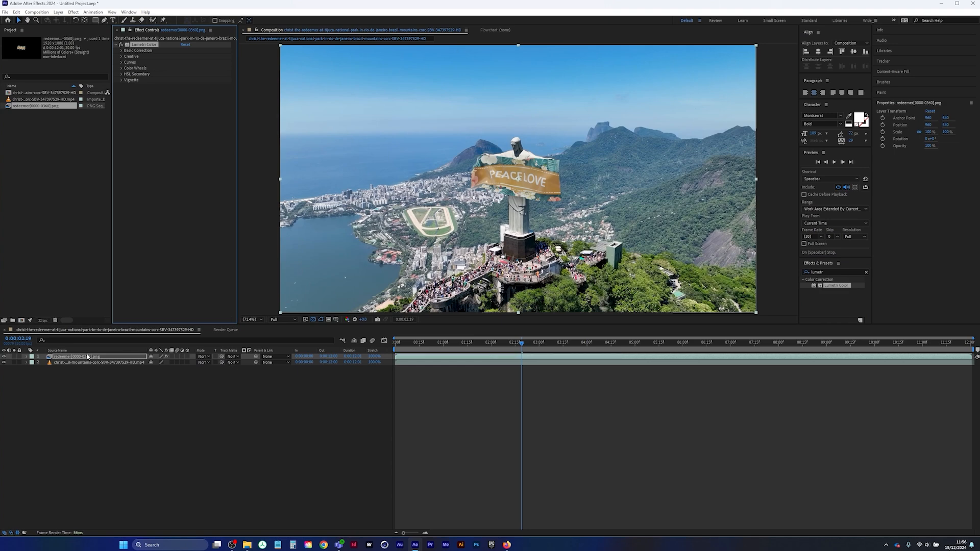
Set the banner layer's Lumetri Basic Correction contrast to 150
left_click(121, 50)
left_click(183, 109)
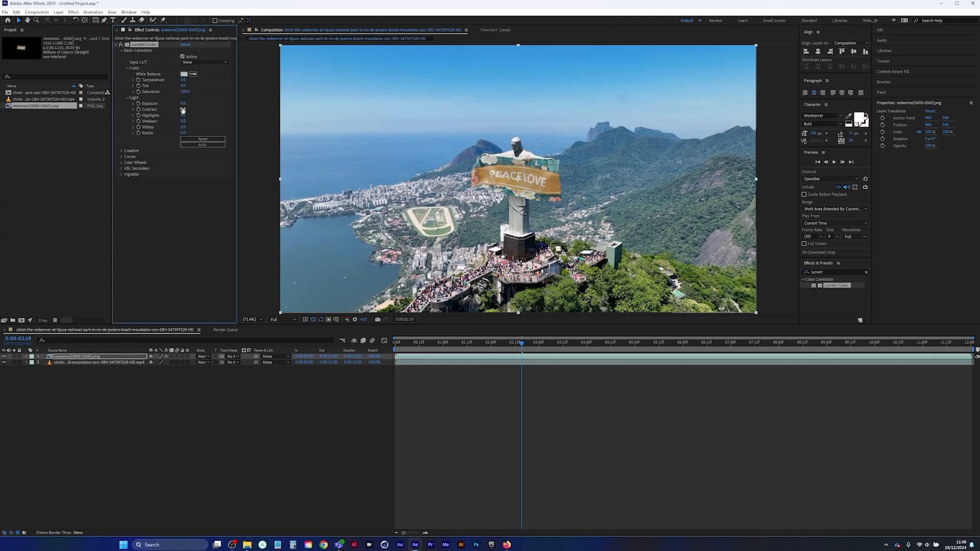
type("150")
key("Return")
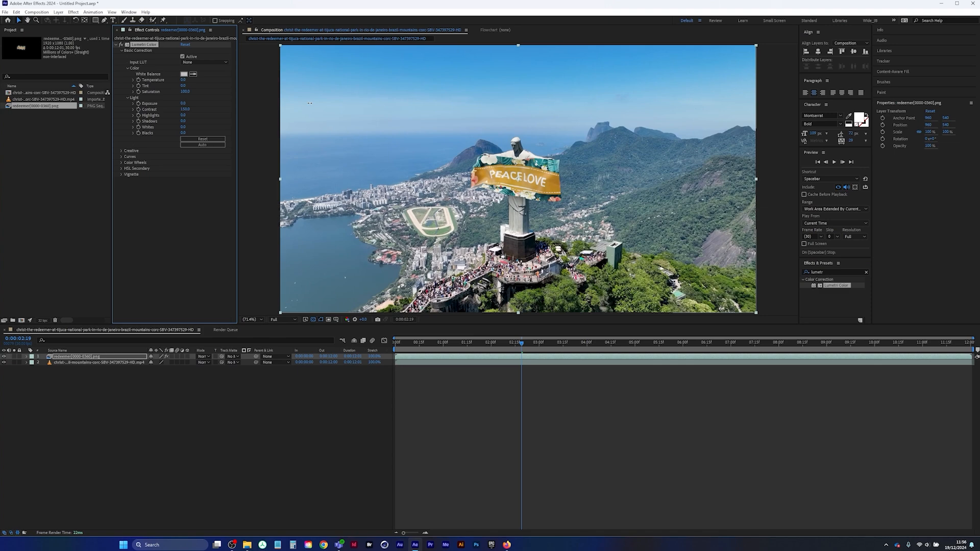
Try exposures of 1.2 and 0.5 on the banner layer, settling on 0.4
left_click(183, 103)
type("1.2")
key("Return")
left_click_drag(188, 104, 184, 105)
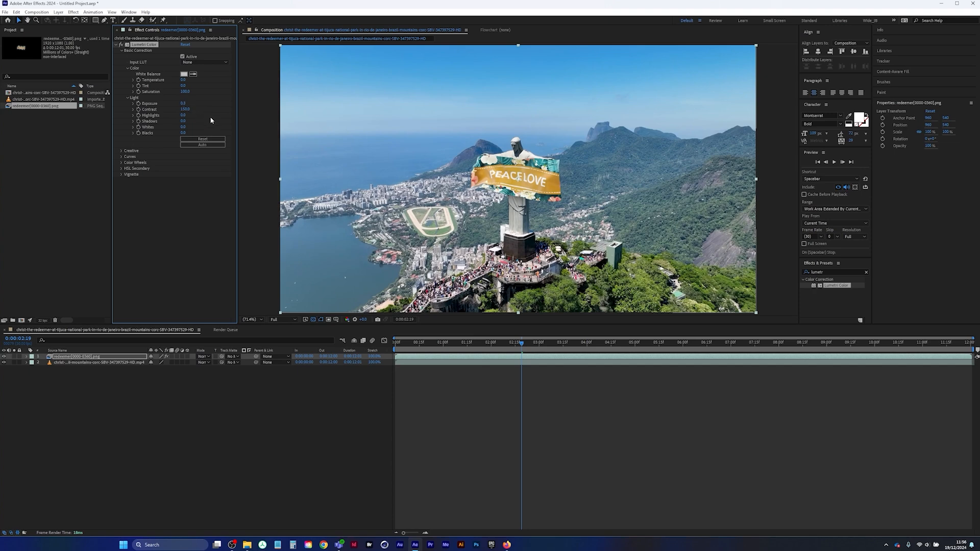
left_click(183, 104)
type("0.5")
key("Return")
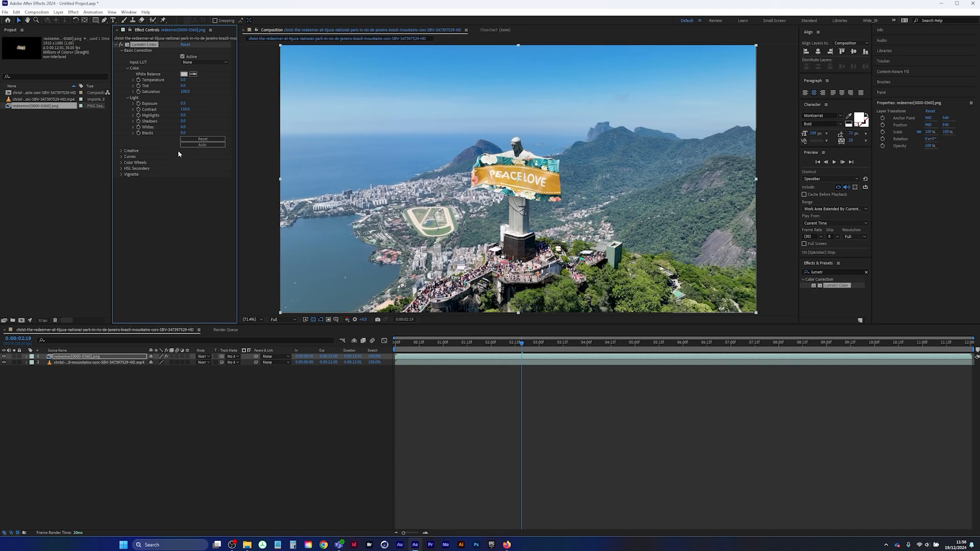
left_click(183, 103)
type("0.4")
key("Return")
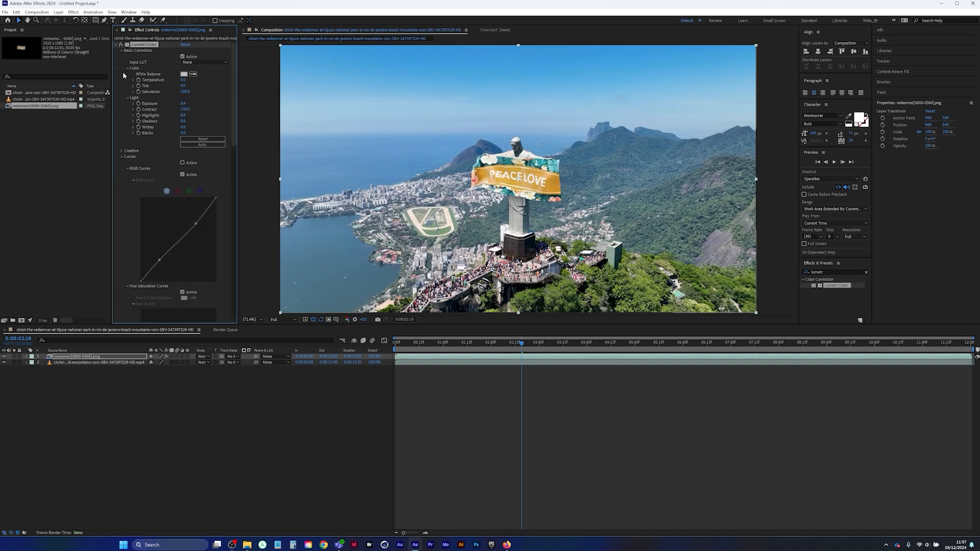
Increase the banner layer's vibrance in the Lumetri Creative adjustments and collapse the effect's sections
left_click(121, 51)
left_click(122, 63)
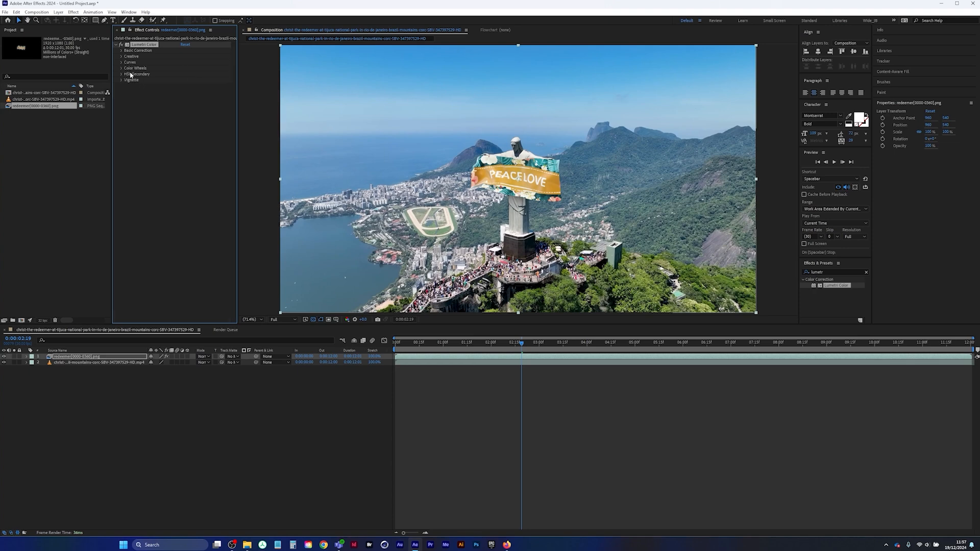
left_click(121, 56)
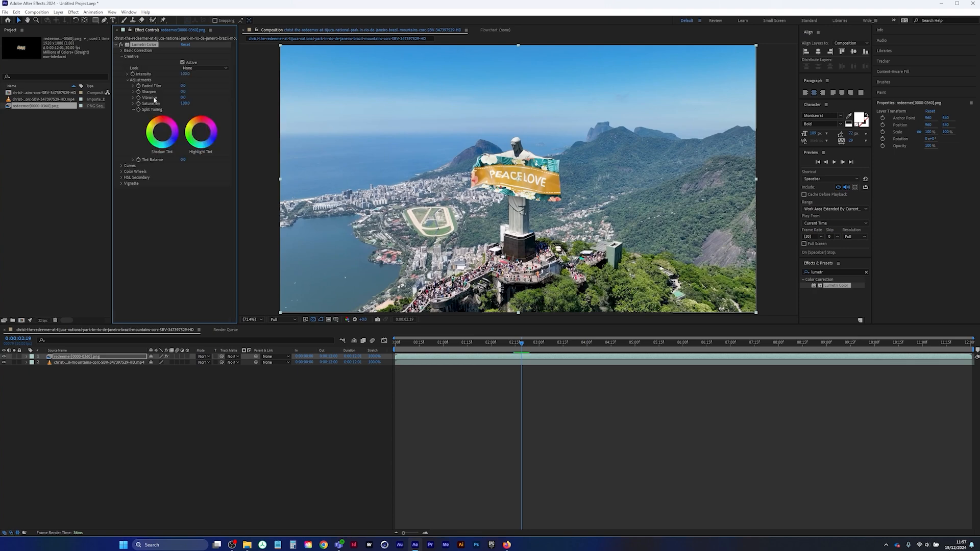
left_click_drag(182, 98, 363, 92)
left_click_drag(262, 102, 187, 100)
left_click(122, 56)
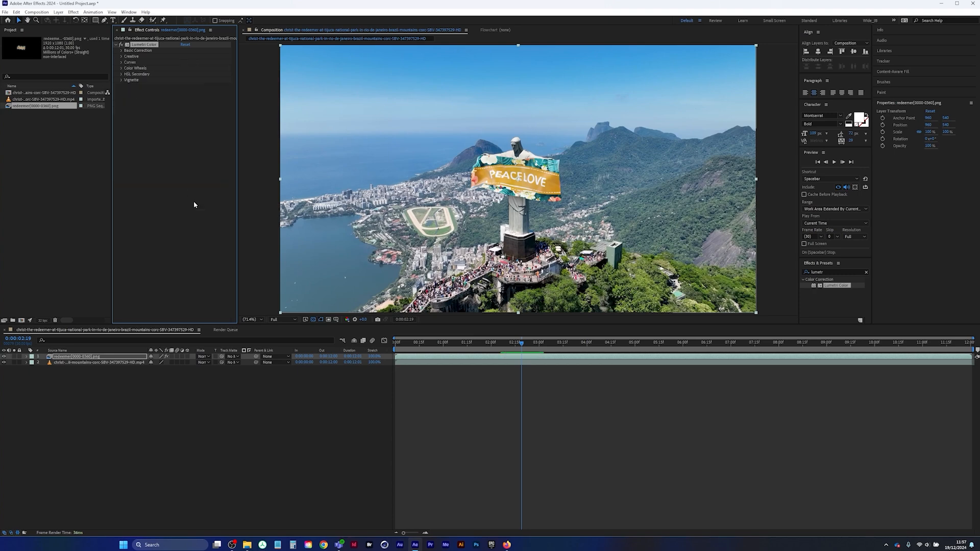
Apply Lumetri Color to the Redeemer footage layer and raise its Basic Correction contrast
left_click(74, 363)
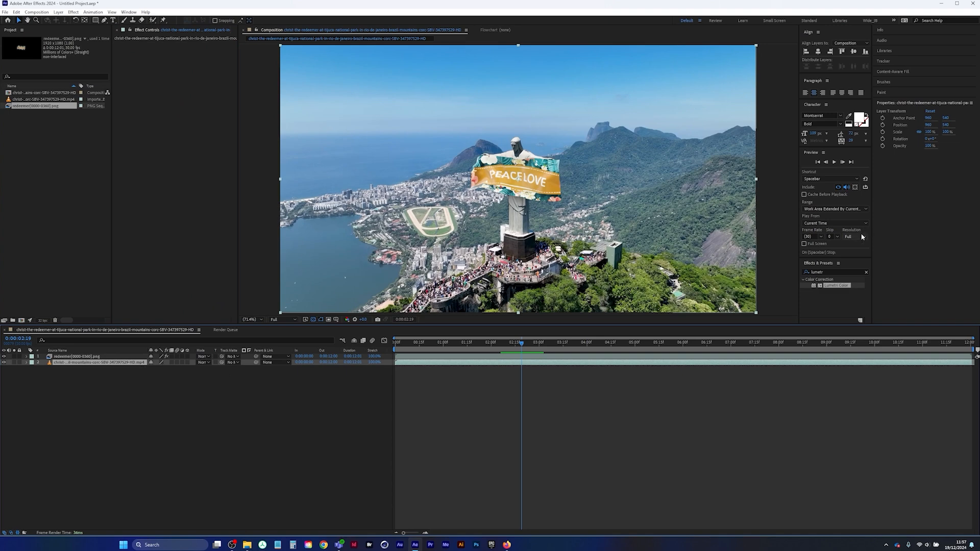
left_click_drag(837, 286, 234, 153)
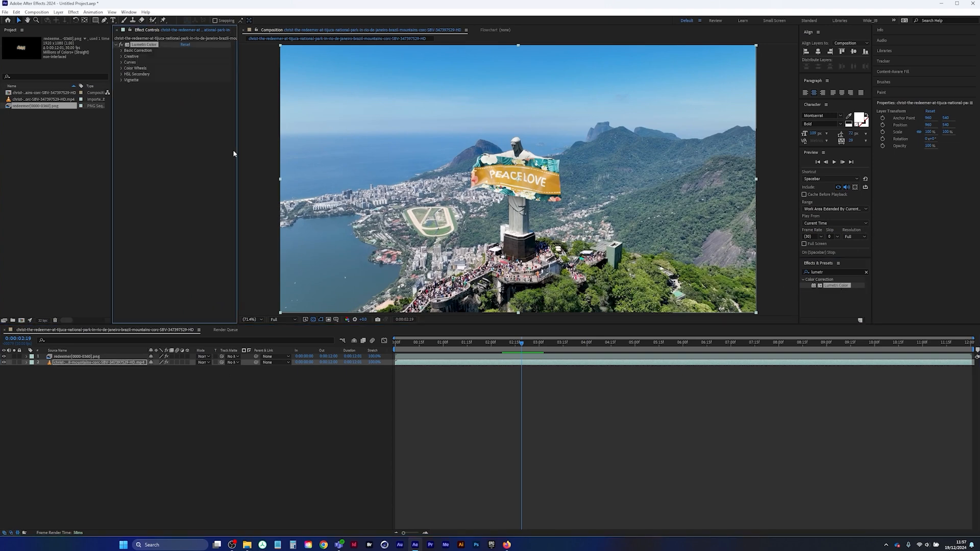
left_click(128, 57)
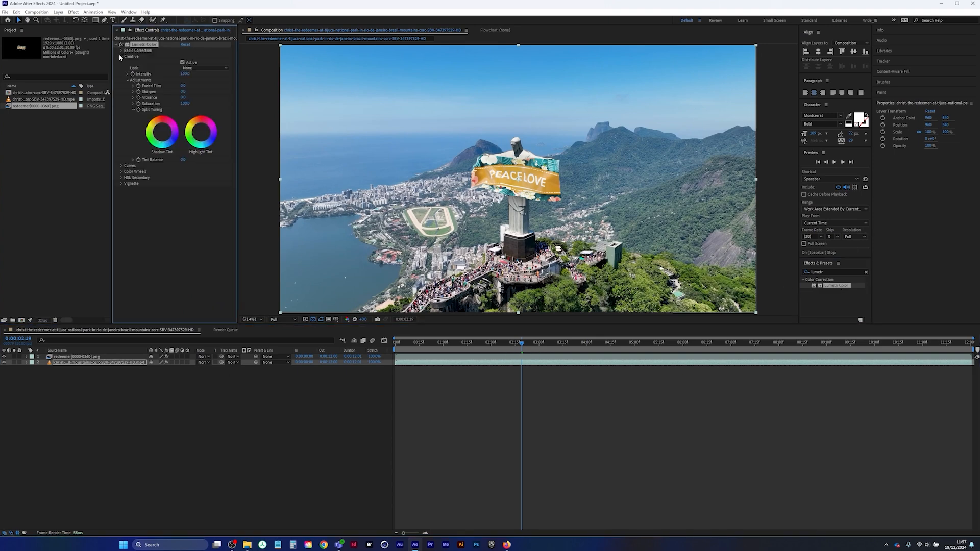
left_click(121, 56)
left_click(121, 50)
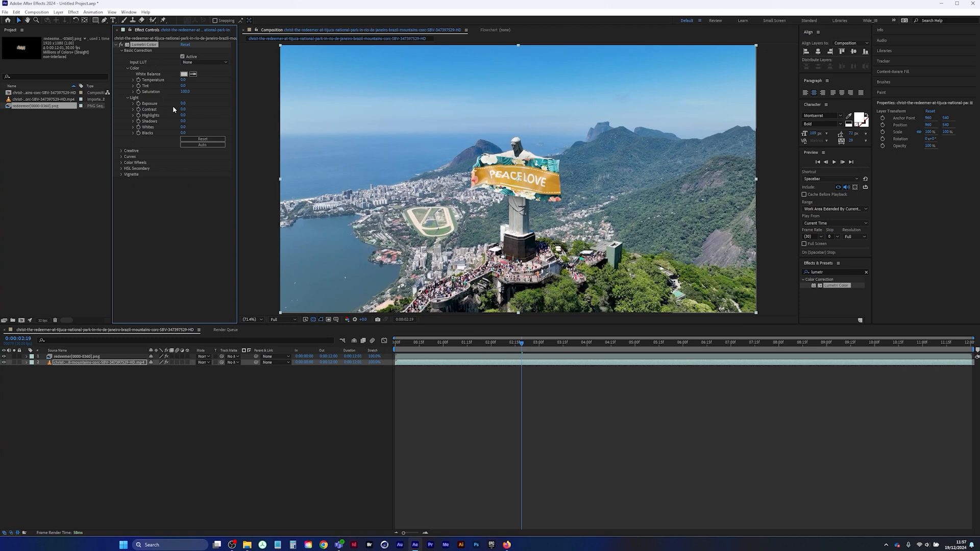
left_click_drag(182, 109, 191, 109)
Preview the graded composite from the start, trim the composition to begin at 0:00:00:07 and replay it
key("Home")
key("space")
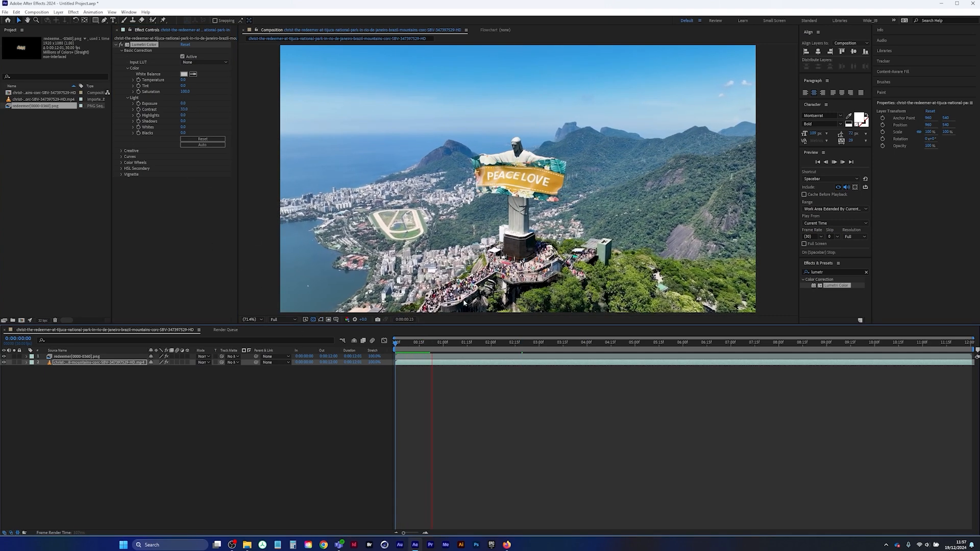
key("space")
key("space")
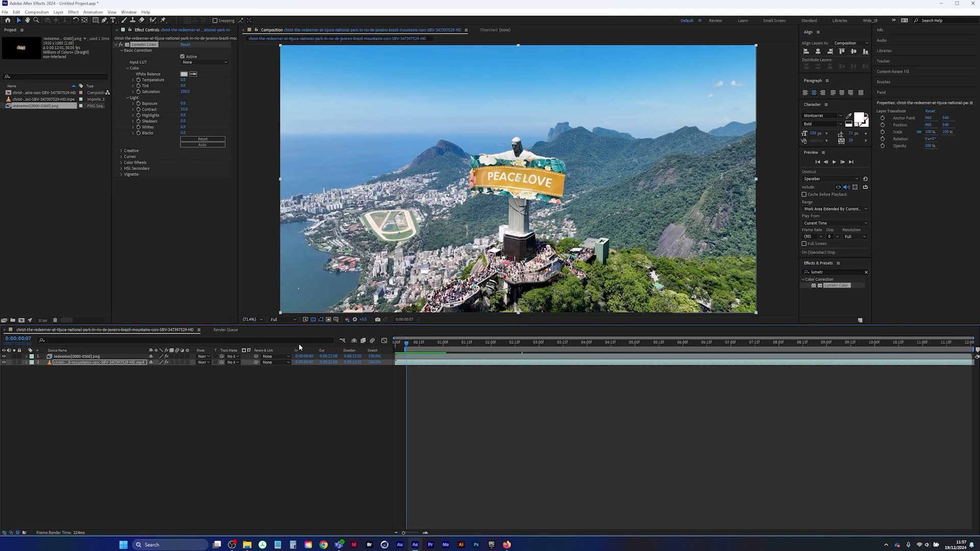
key("ctrl+shift+x")
key("space")
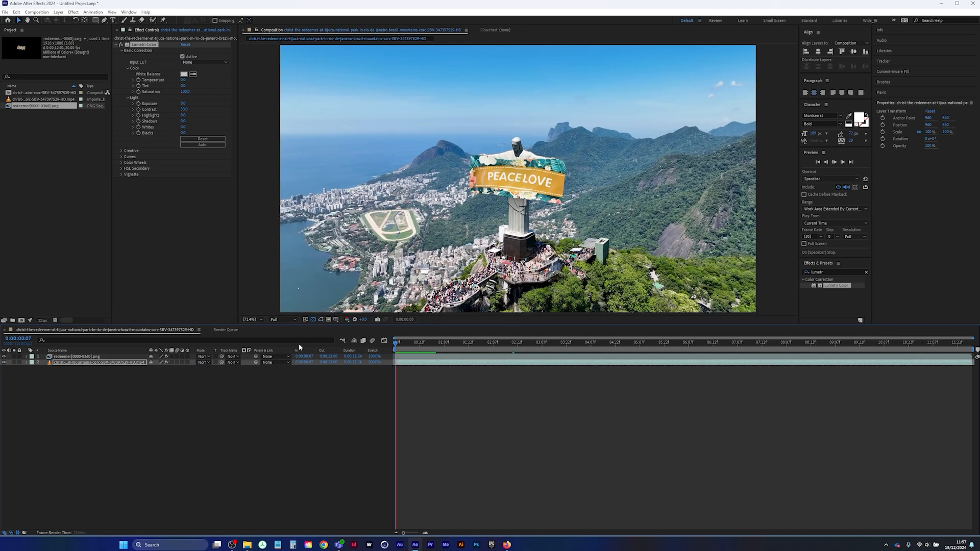